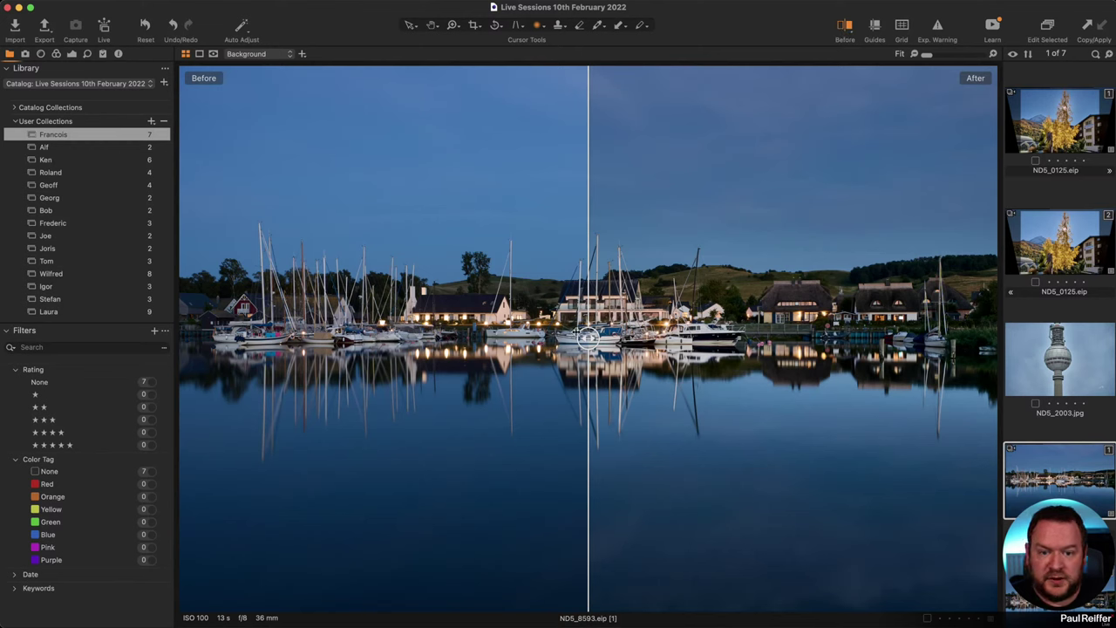
# Compare the before and after versions of the harbour photo, then side by side with variant 2 of ND5_0125.eip.
pyautogui.moveTo(589, 336); pyautogui.dragTo(417, 338)
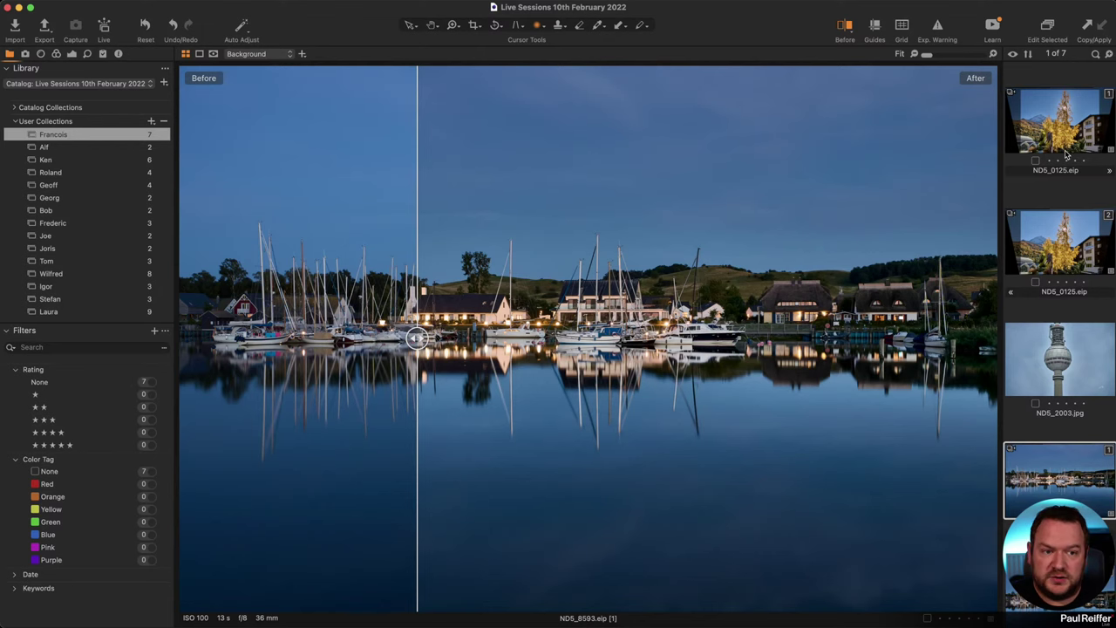
pyautogui.scroll(-5, 1065, 157)
pyautogui.scroll(4, 1066, 160)
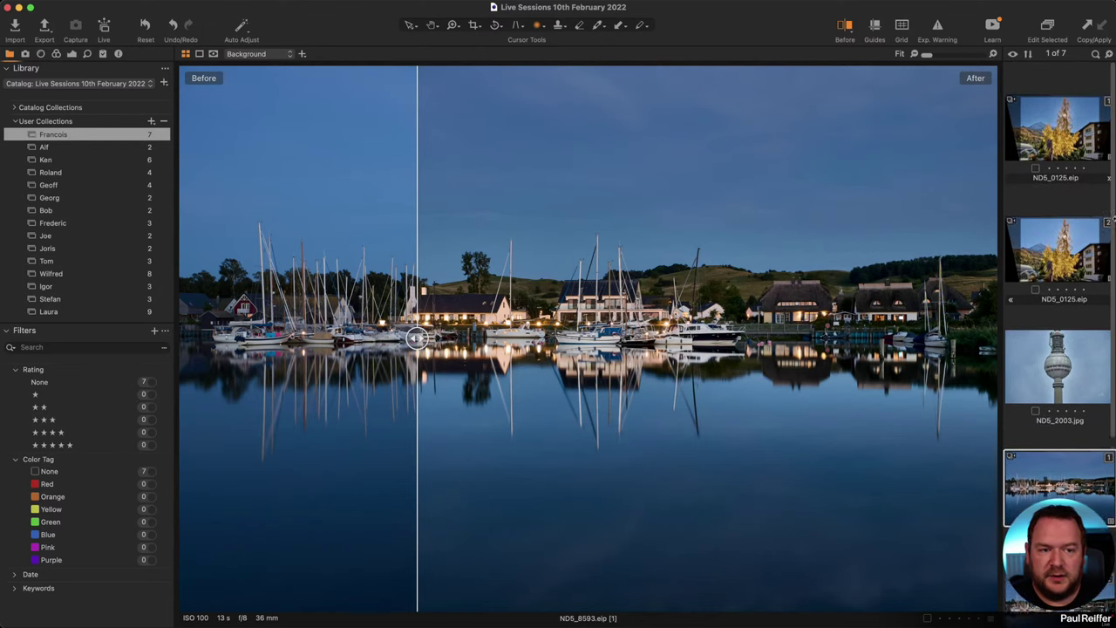
pyautogui.keyDown('super'); pyautogui.click(1060, 239); pyautogui.keyUp('super')
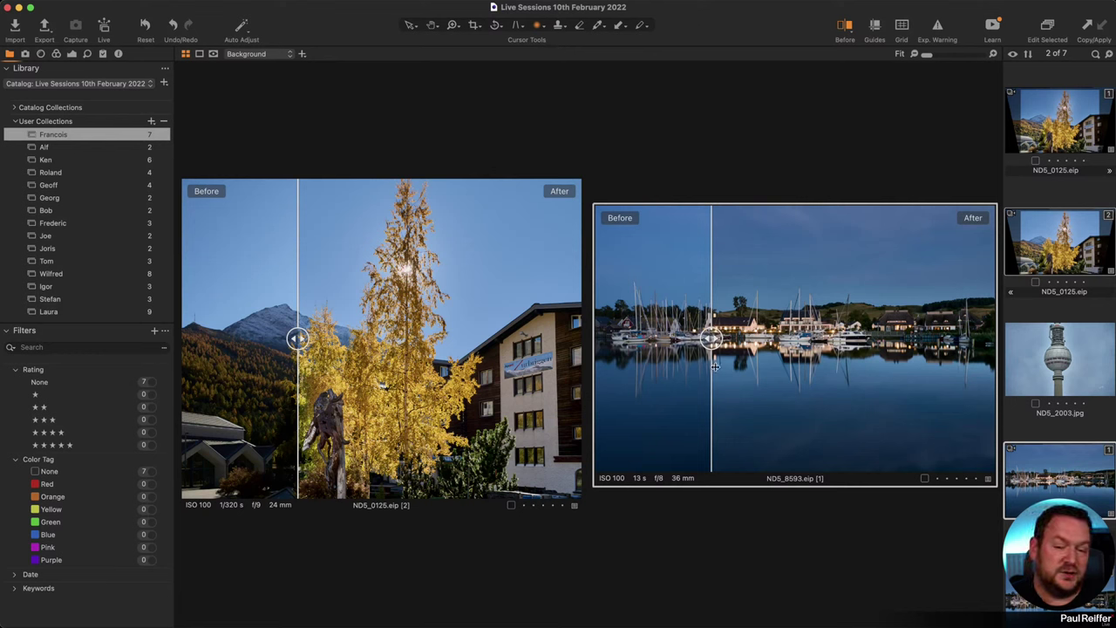
pyautogui.moveTo(713, 340); pyautogui.dragTo(738, 340)
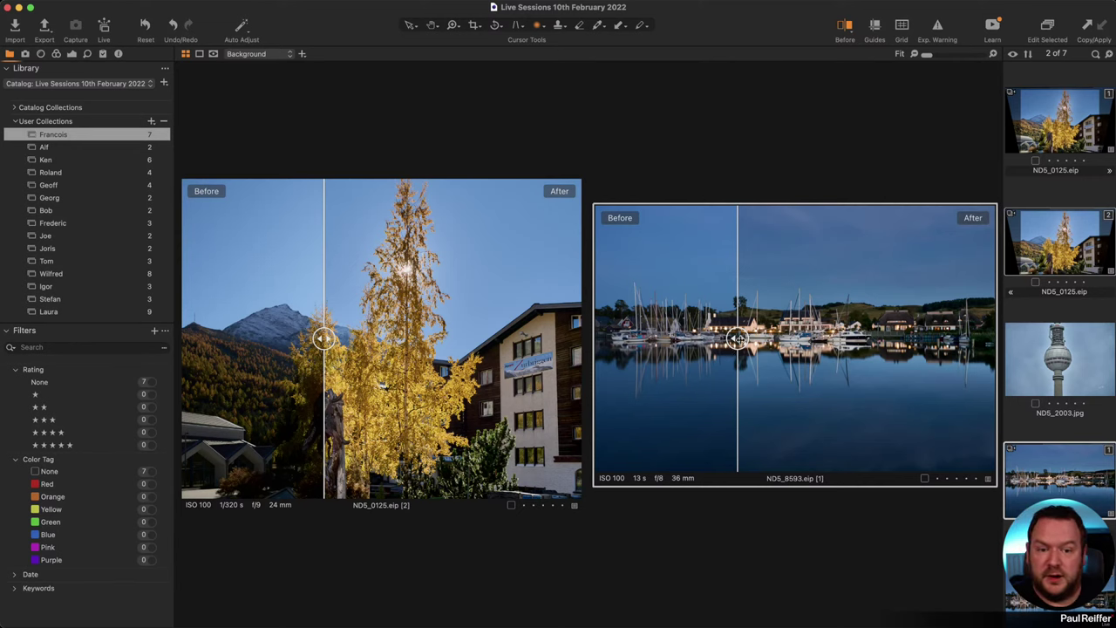
pyautogui.moveTo(738, 340); pyautogui.dragTo(774, 340)
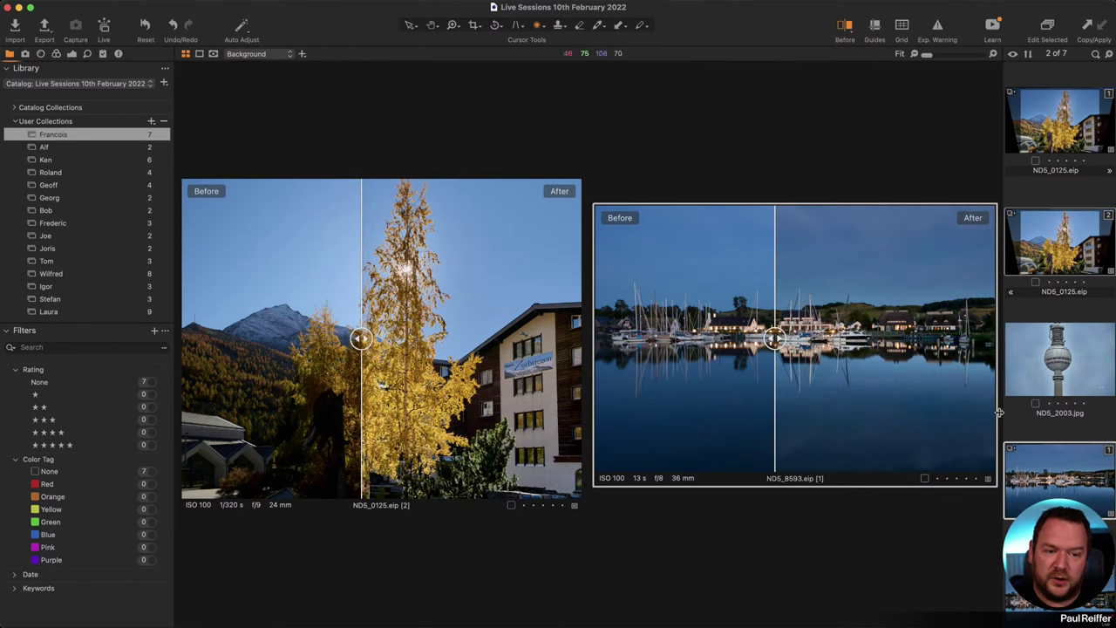
# View only the harbour photo fully in its edited version and inspect the boats and shoreline houses at 100%.
pyautogui.click(1030, 458)
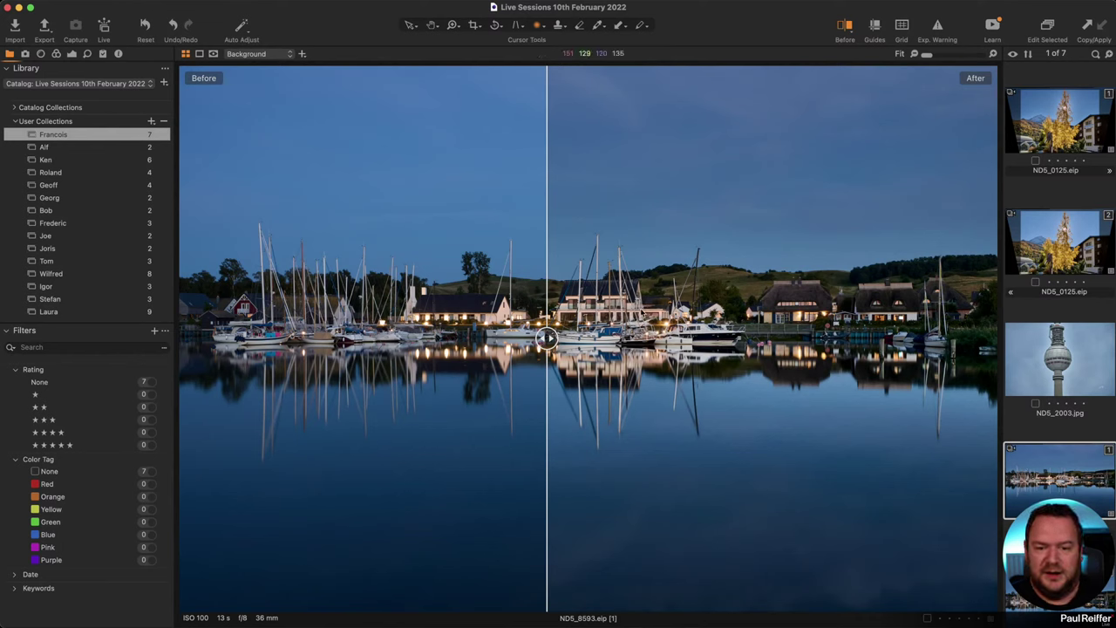
pyautogui.moveTo(546, 338); pyautogui.dragTo(124, 347)
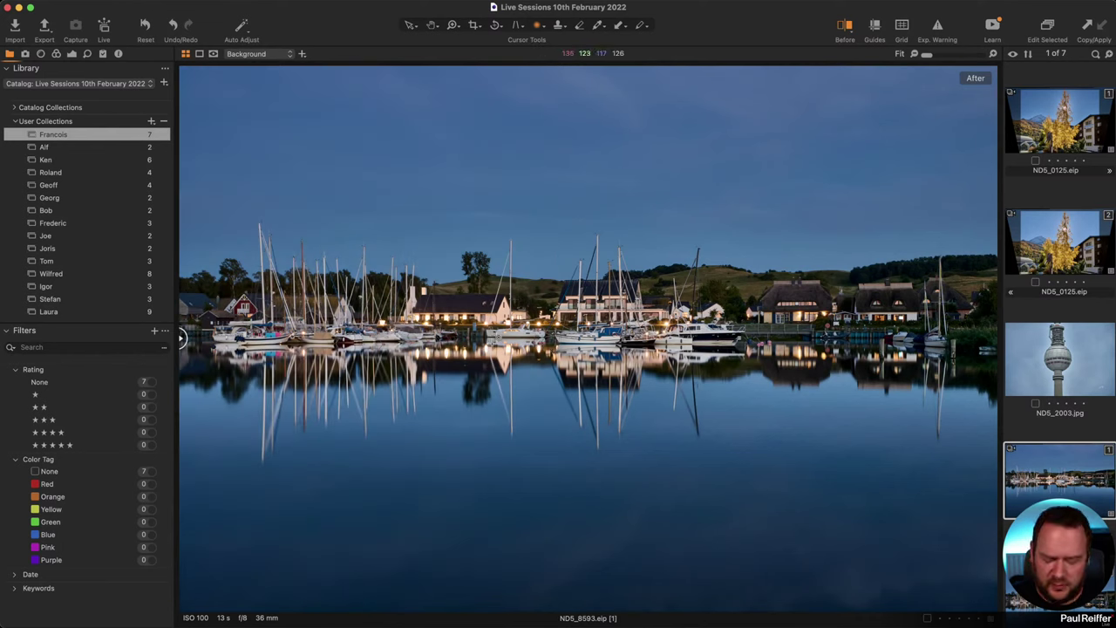
pyautogui.click(594, 327)
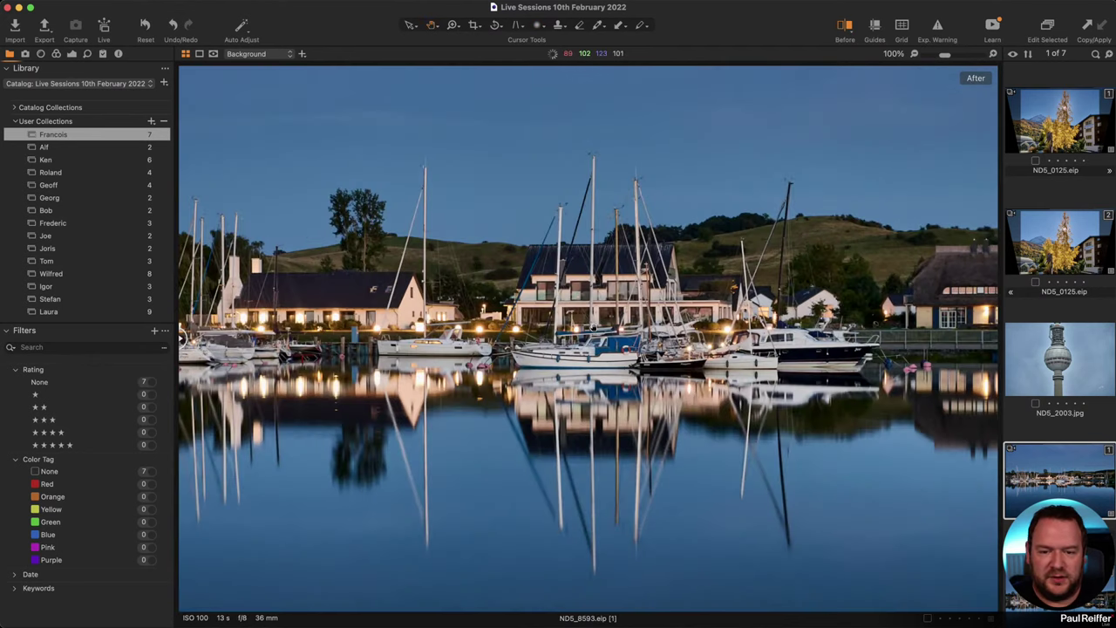
pyautogui.hscroll(10, 784, 351)
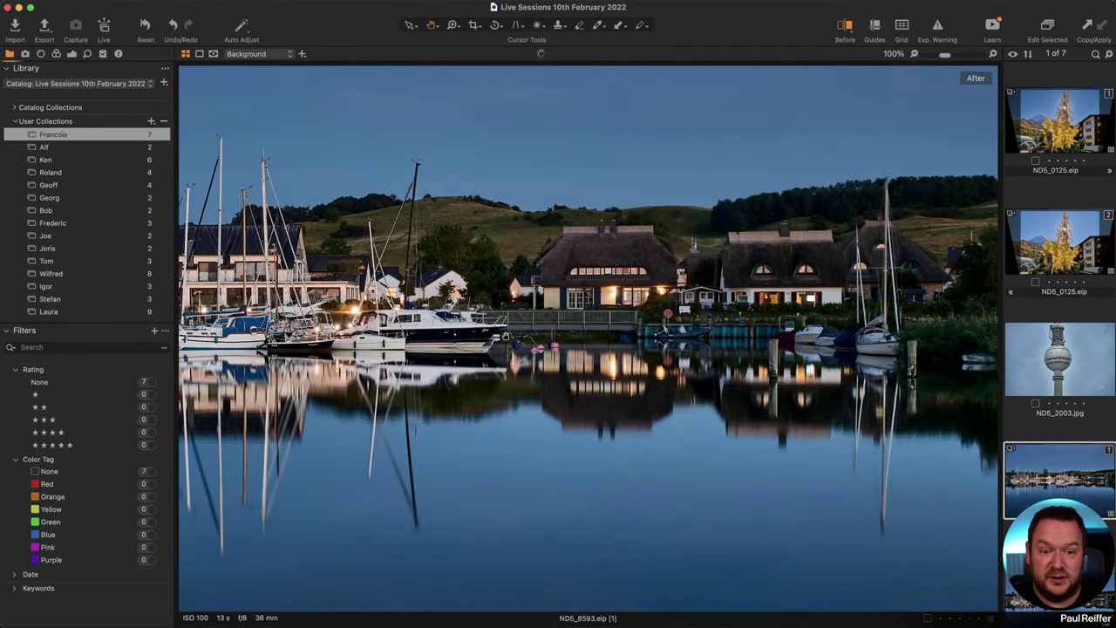
pyautogui.click(615, 315)
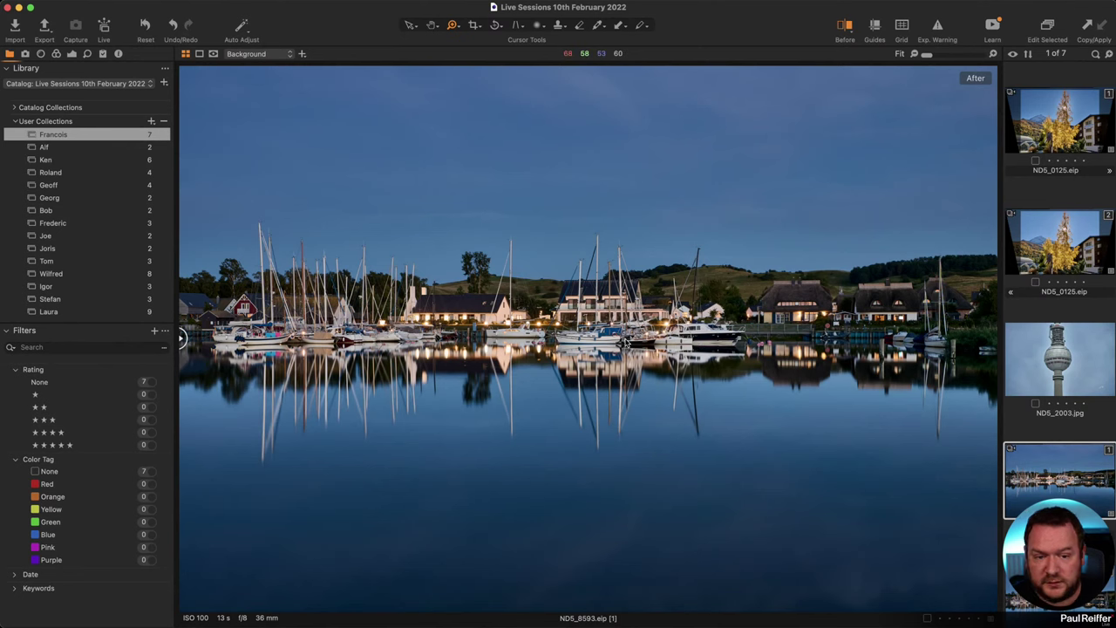
# Compare before and after across the harbour photo, including a close-up of the water, ending on the full edited version.
pyautogui.press('y')
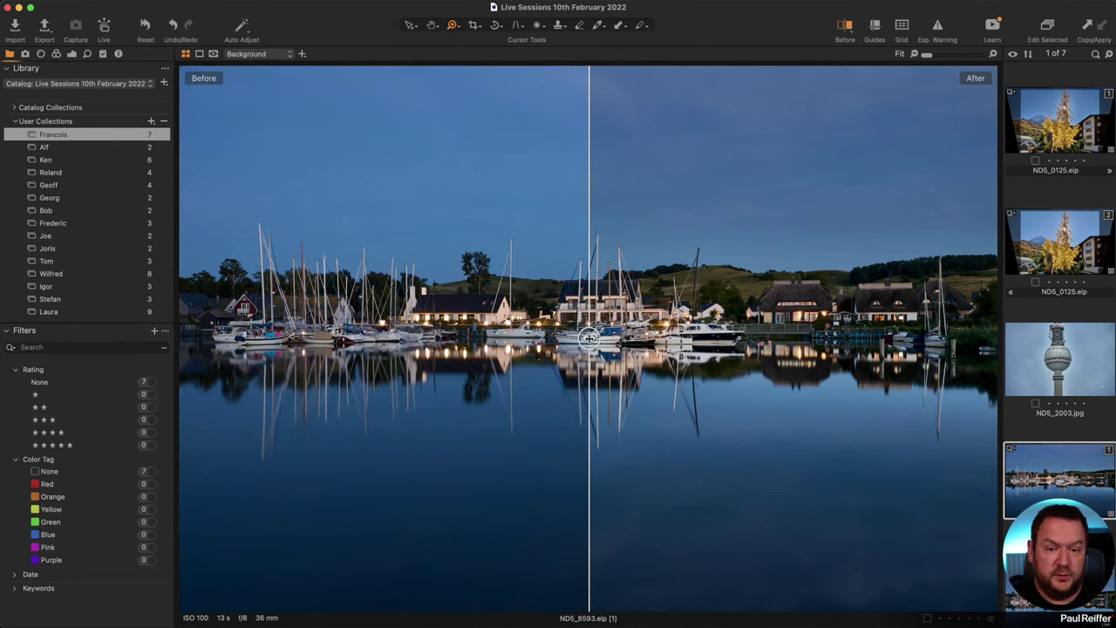
pyautogui.moveTo(589, 335); pyautogui.dragTo(18, 351)
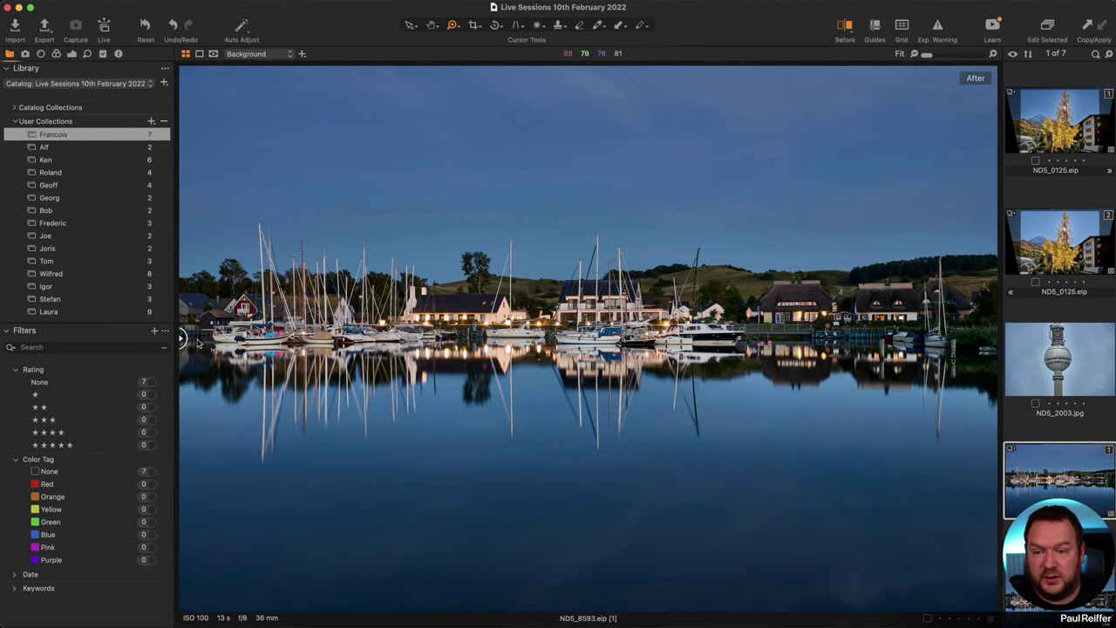
pyautogui.moveTo(186, 338); pyautogui.dragTo(898, 388)
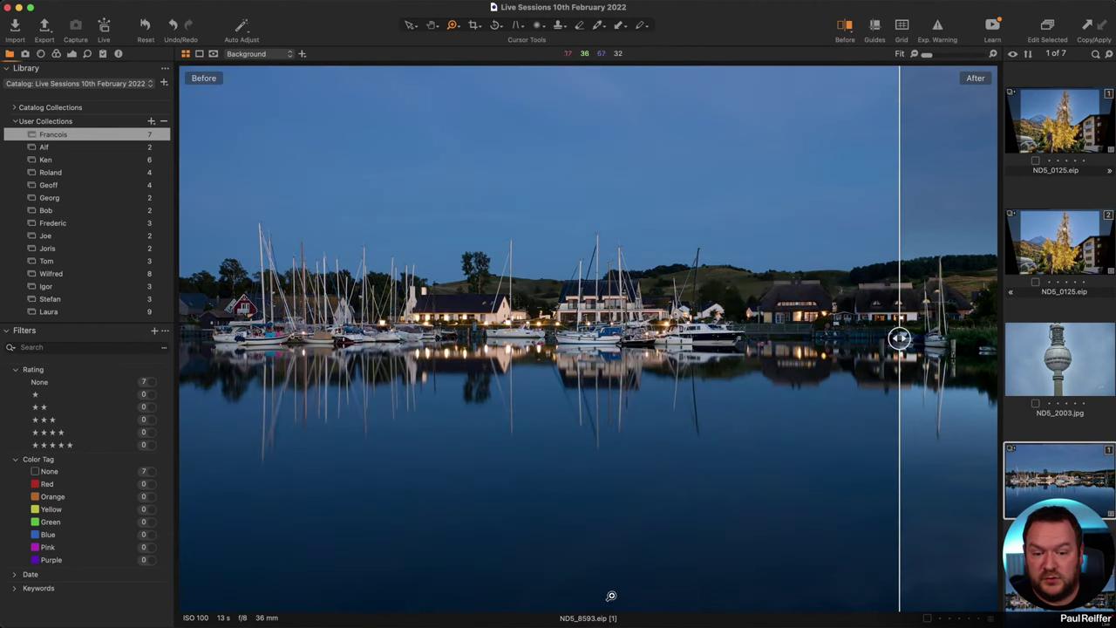
pyautogui.moveTo(645, 468); pyautogui.dragTo(954, 597)
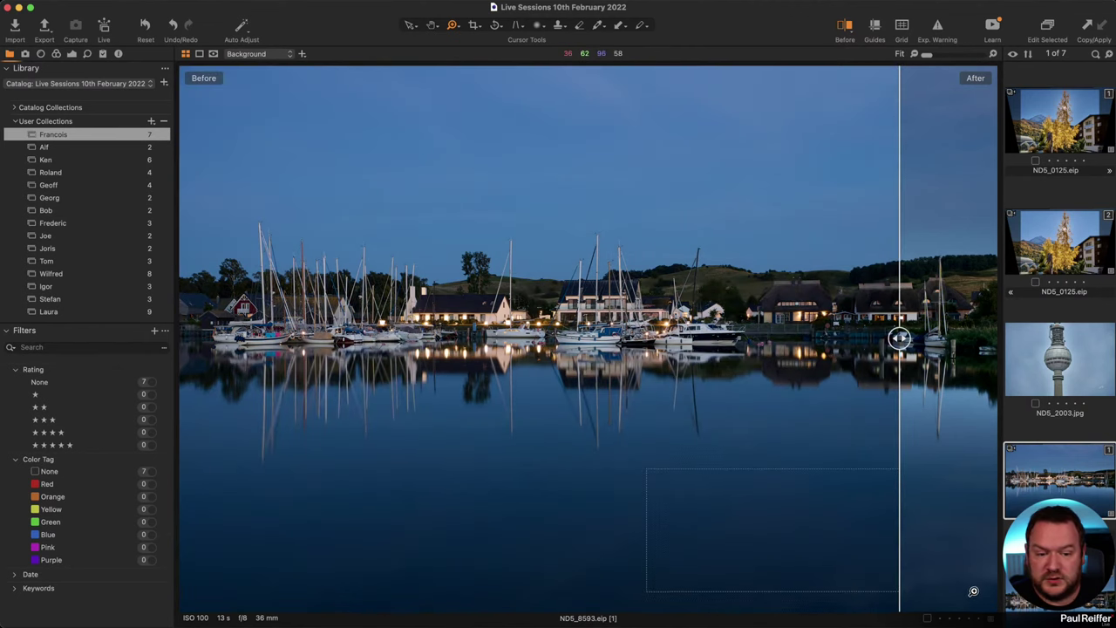
pyautogui.moveTo(903, 337)
pyautogui.mouseDown()
pyautogui.moveTo(476, 338)
pyautogui.moveTo(517, 337)
pyautogui.mouseUp()
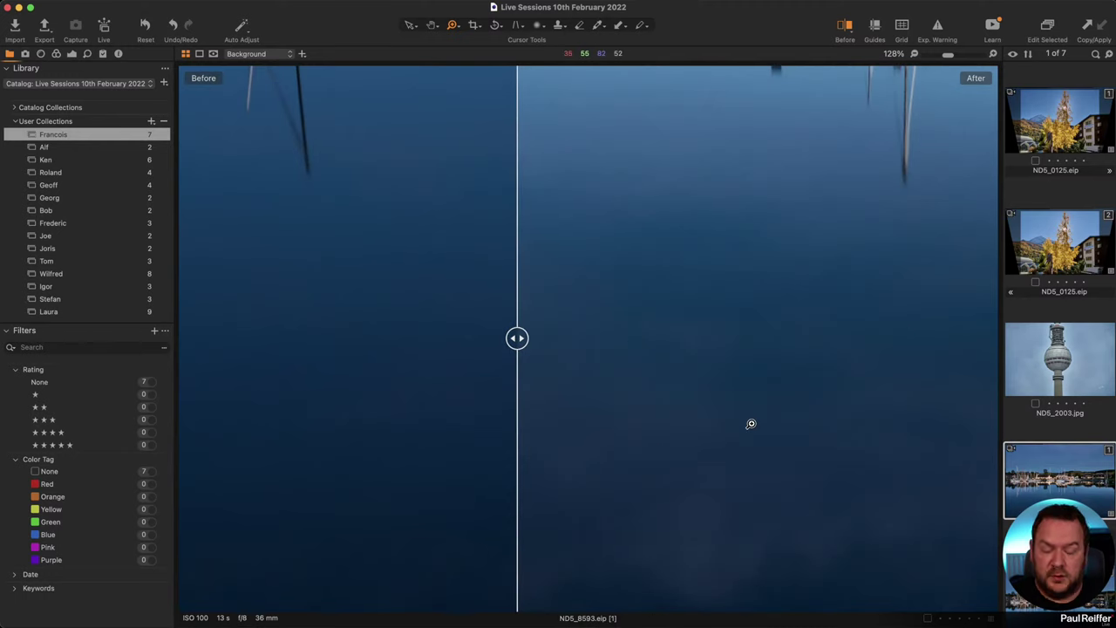
pyautogui.keyDown('alt'); pyautogui.click(633, 398); pyautogui.keyUp('alt')
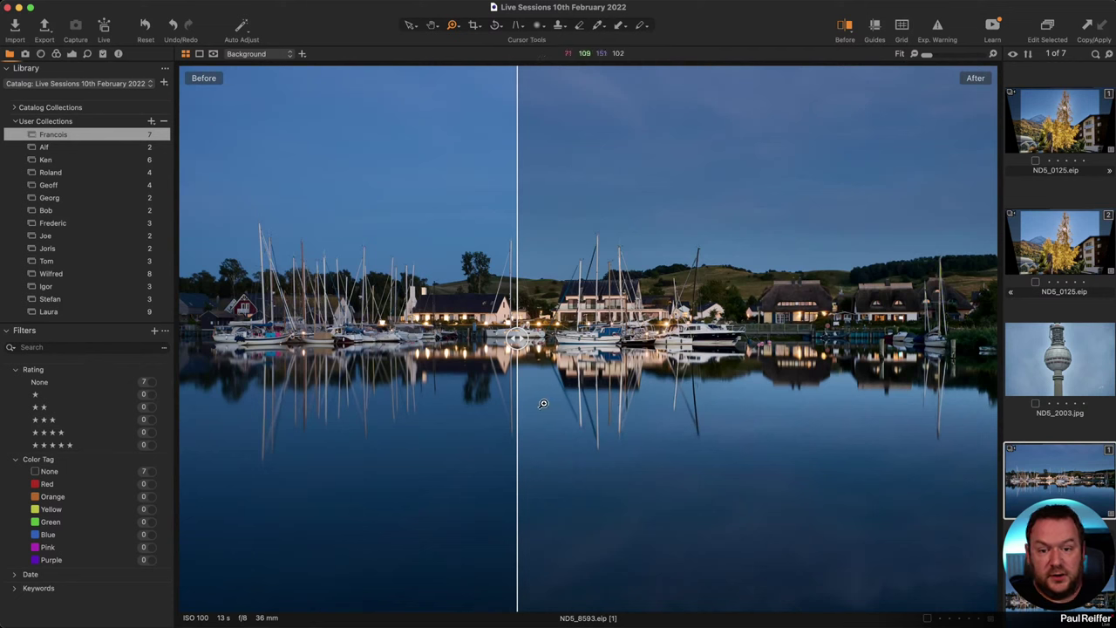
pyautogui.moveTo(517, 337); pyautogui.dragTo(180, 337)
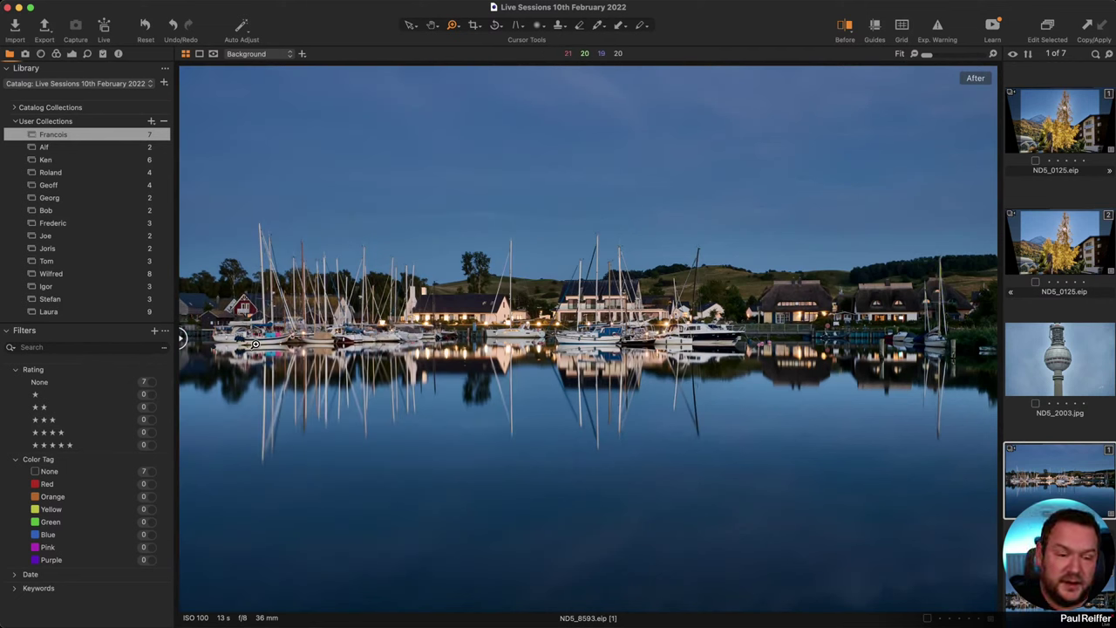
# Open ND5_2003.jpg with the exposure adjustment tools showing and examine the right edge of the tower's sphere against the sky.
pyautogui.click(1086, 355)
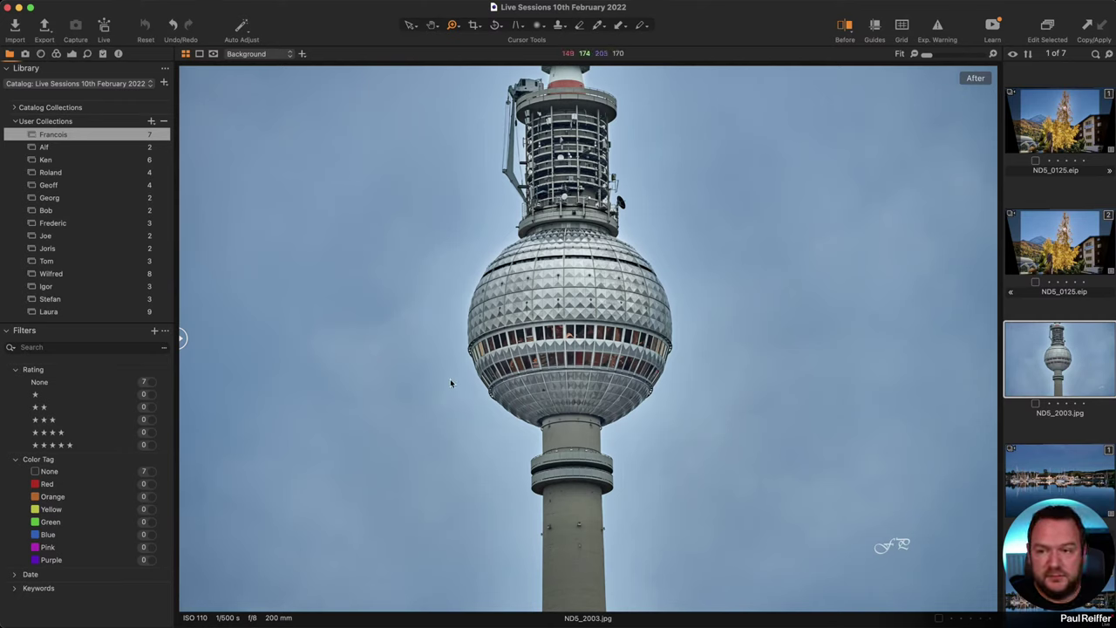
pyautogui.click(73, 54)
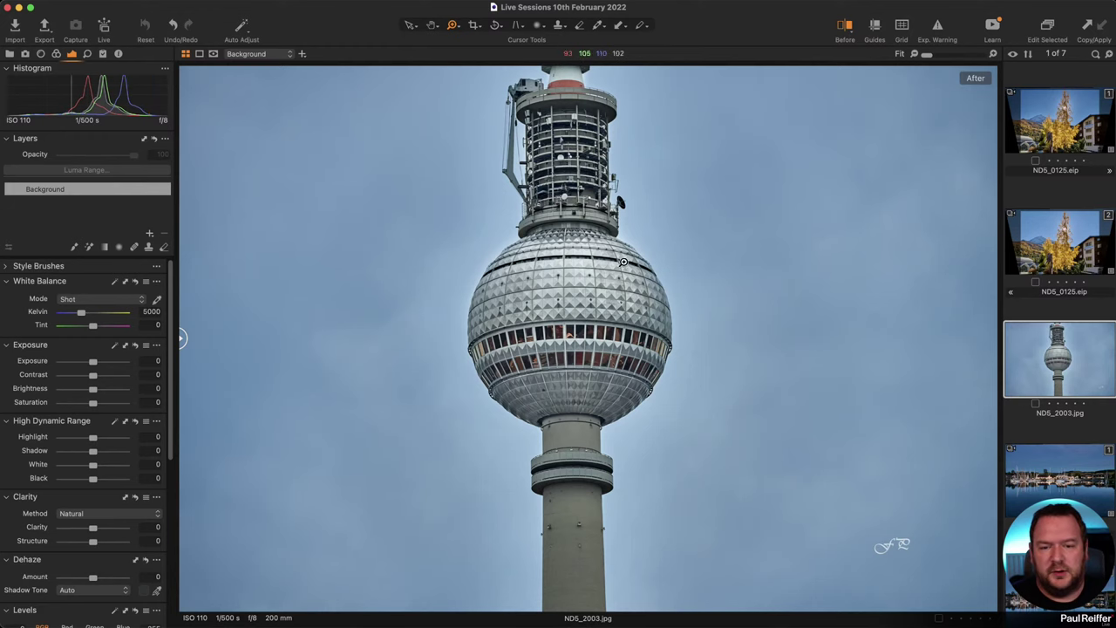
pyautogui.click(669, 280)
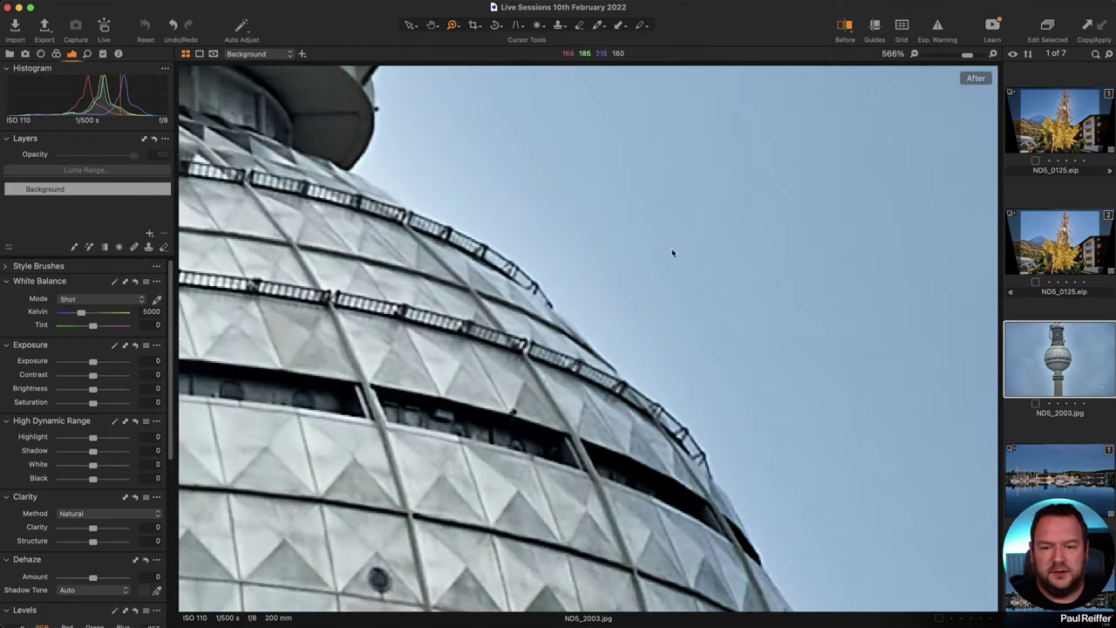
pyautogui.moveTo(612, 406); pyautogui.dragTo(291, 105)
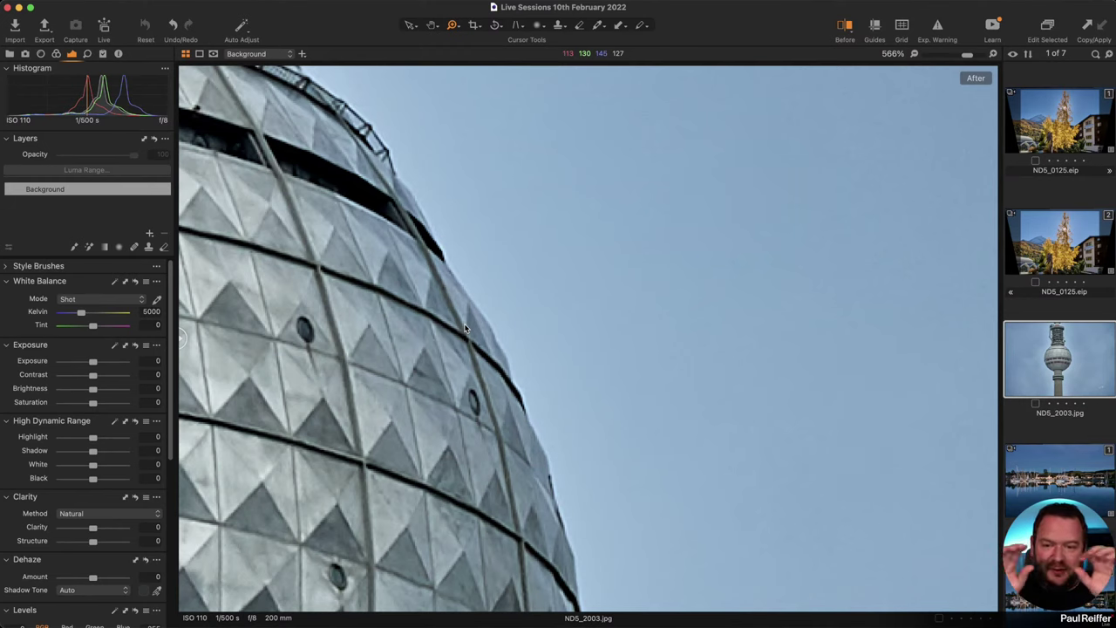
pyautogui.scroll(-5, 558, 374)
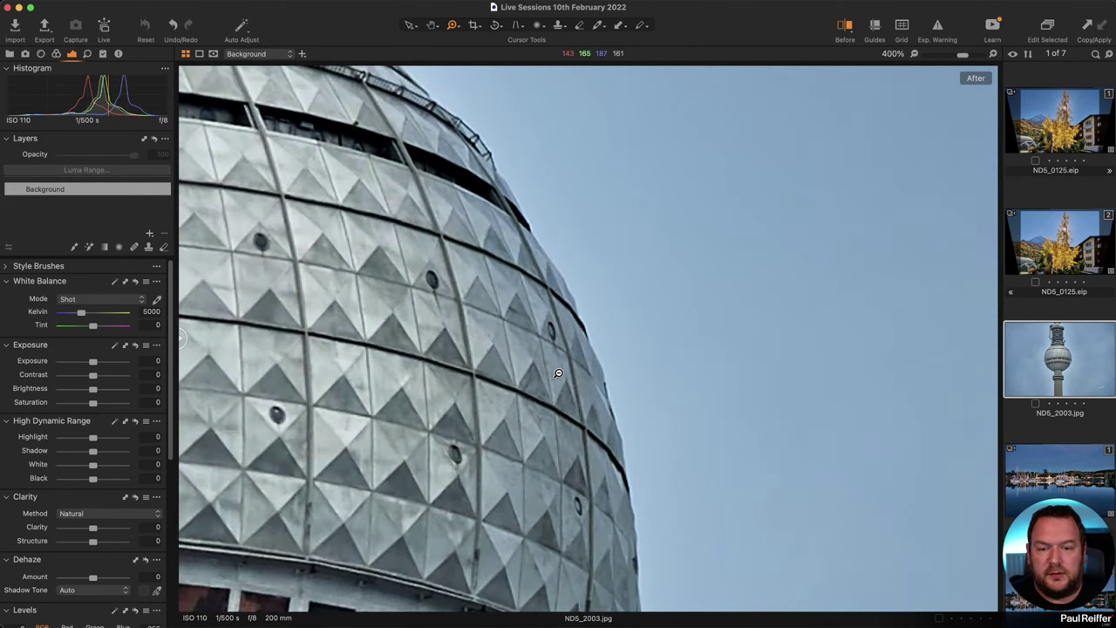
pyautogui.scroll(-2, 497, 293)
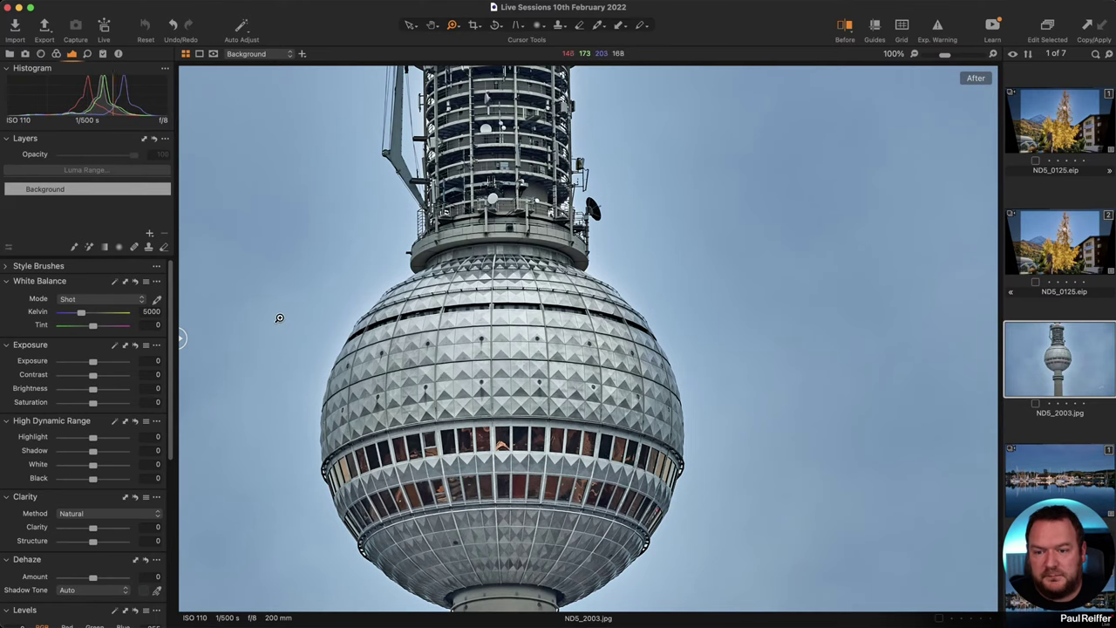
# Examine the left edge of the tower's sphere and the surrounding sky close up, then the whole tower.
pyautogui.scroll(5, 554, 375)
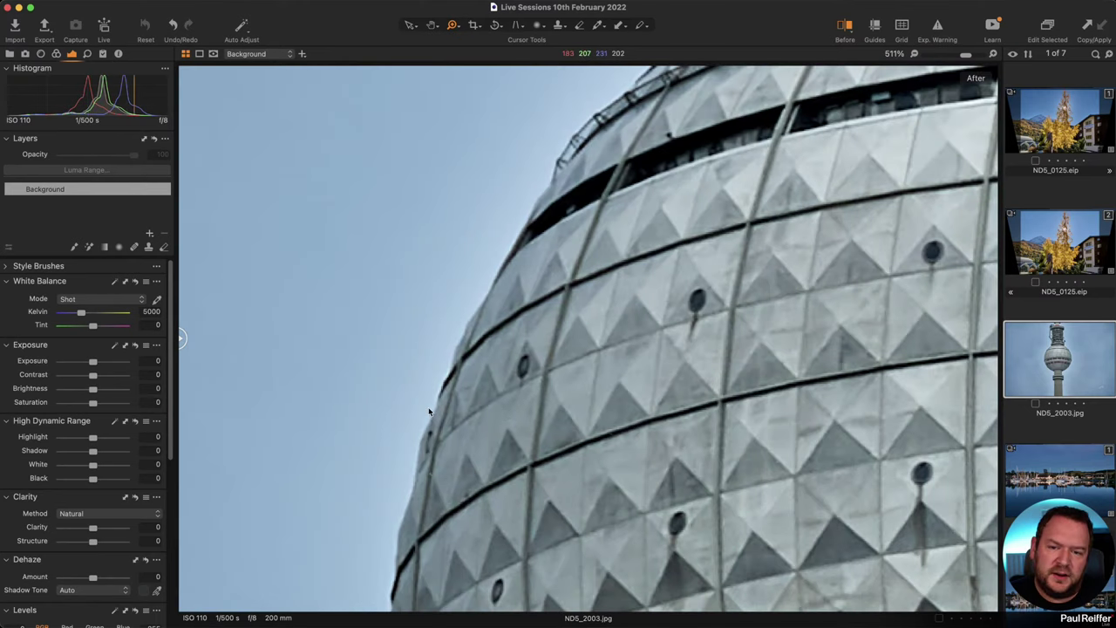
pyautogui.moveTo(454, 379); pyautogui.dragTo(479, 375)
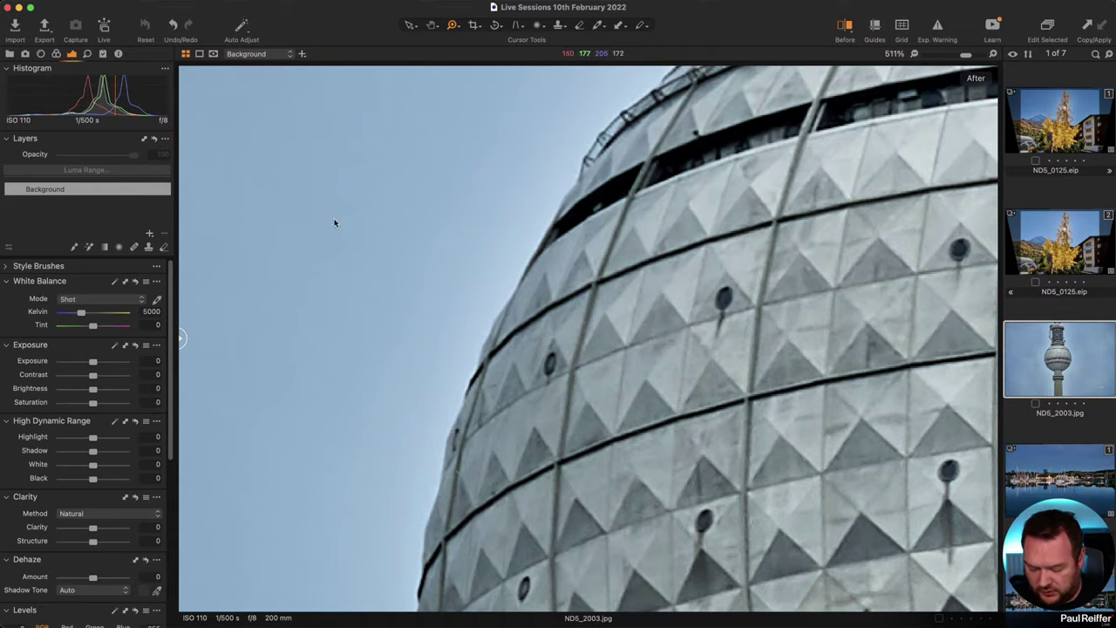
pyautogui.keyDown('alt'); pyautogui.click(364, 224); pyautogui.keyUp('alt')
pyautogui.moveTo(568, 410); pyautogui.dragTo(461, 227)
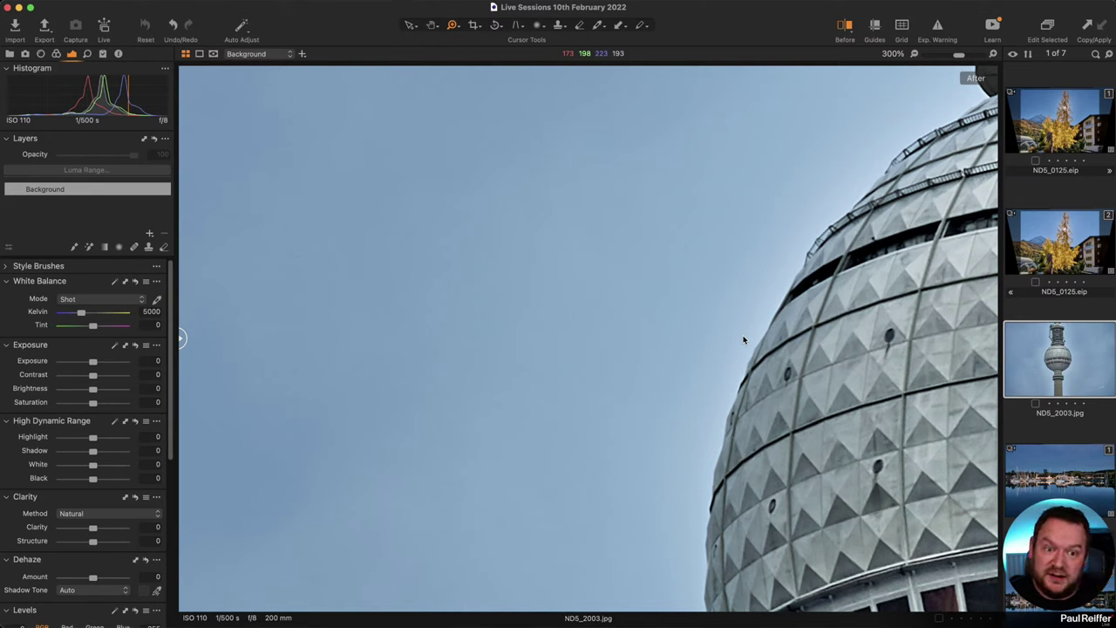
pyautogui.press('super+0')
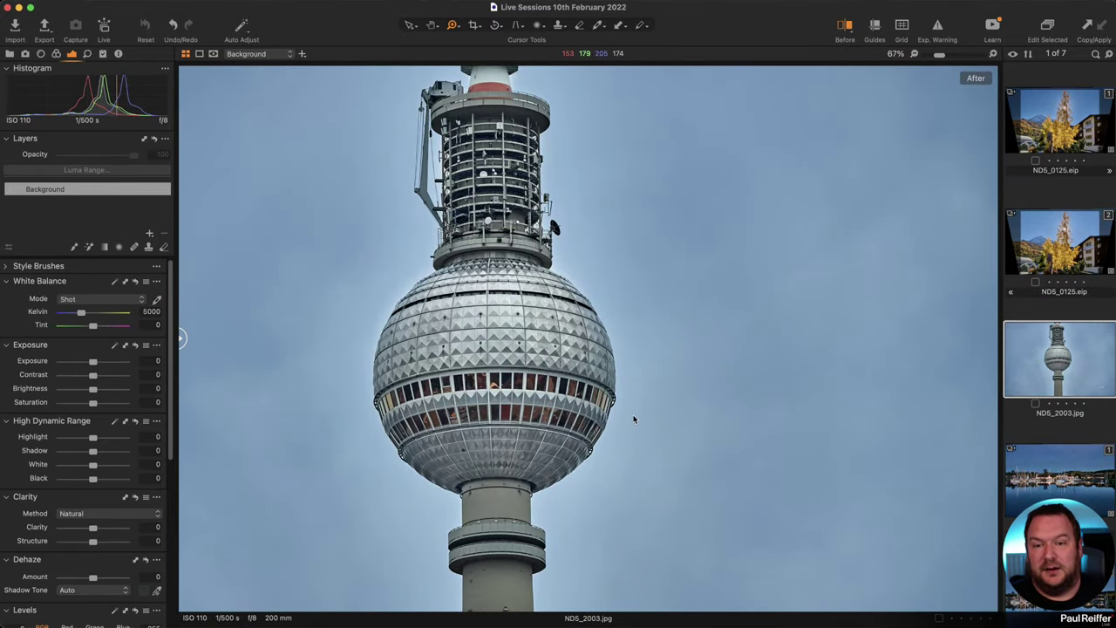
pyautogui.click(447, 301)
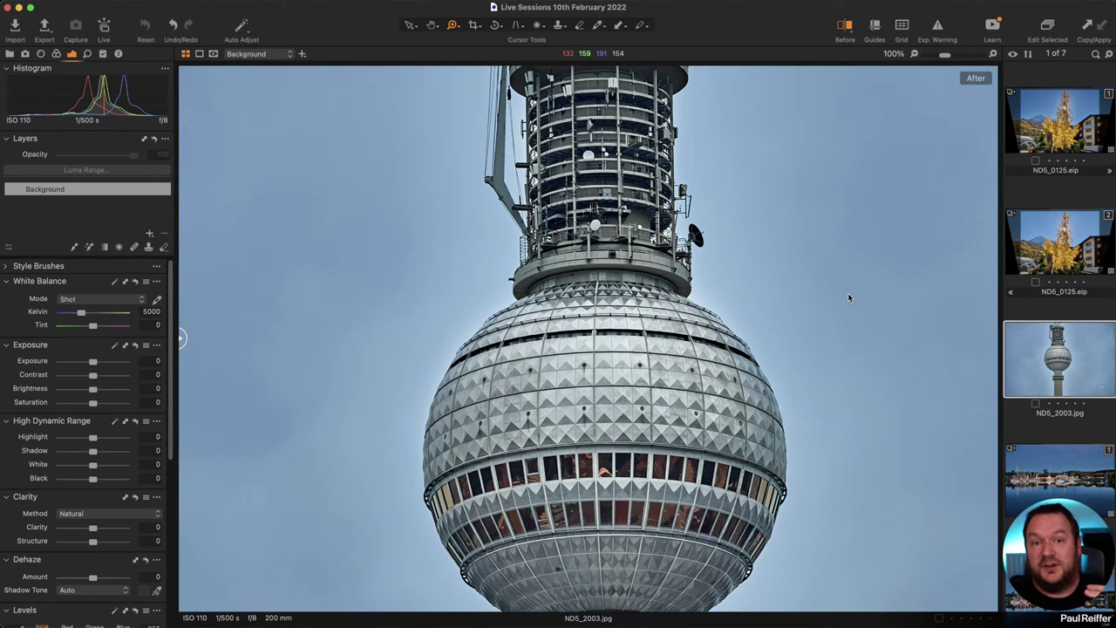
# Open variant 1 of ND5_0125.eip and compare its before and after versions across the trees and sky.
pyautogui.press('Left')
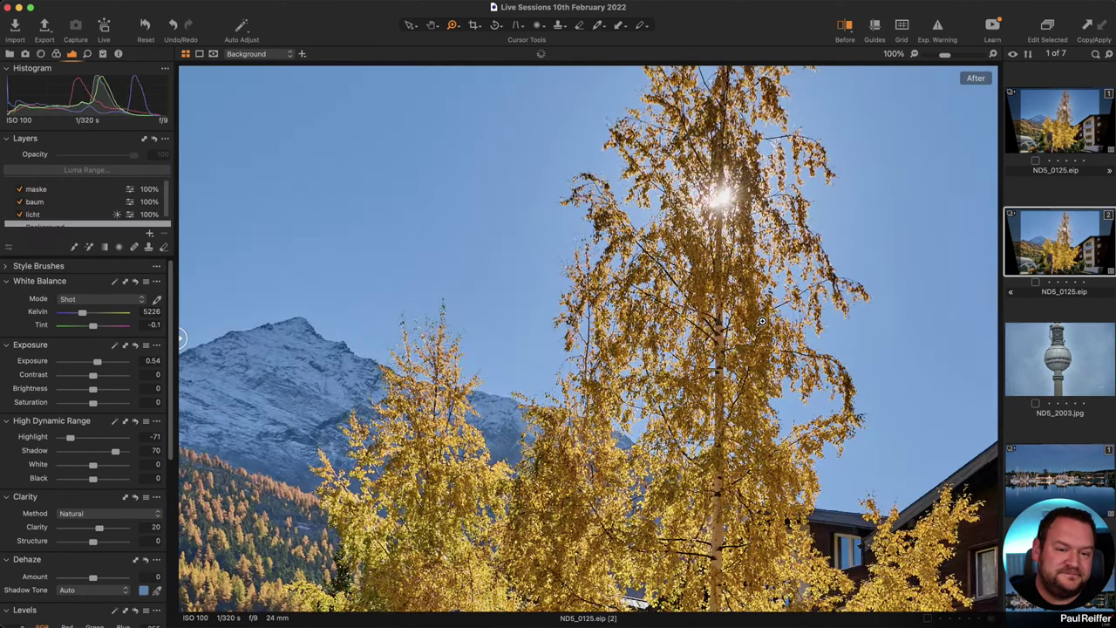
pyautogui.press('Left')
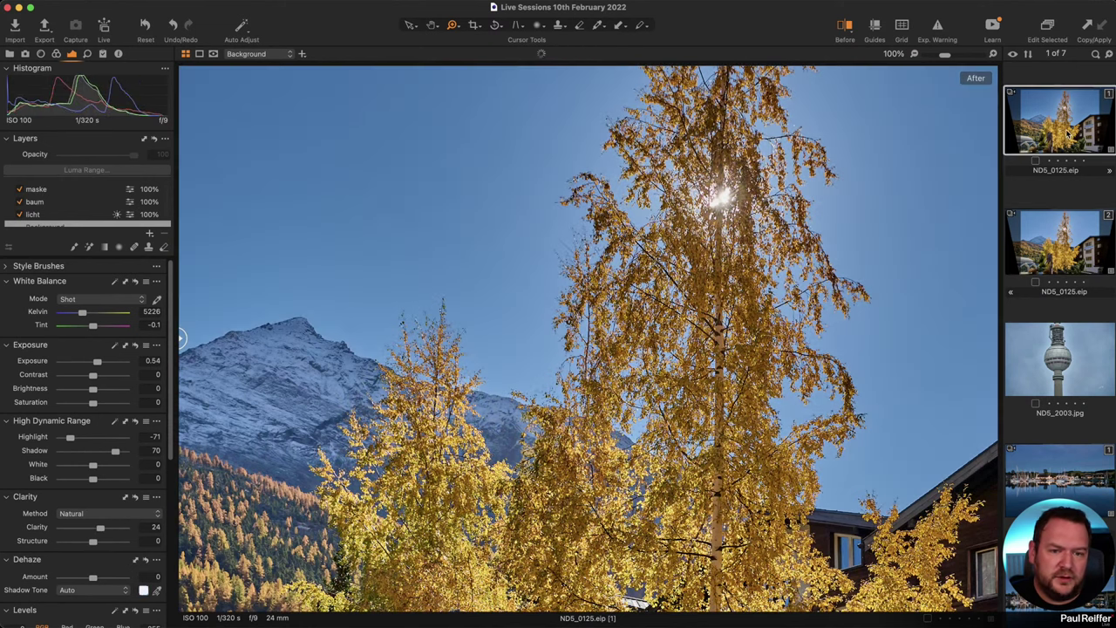
pyautogui.press('super+minus')
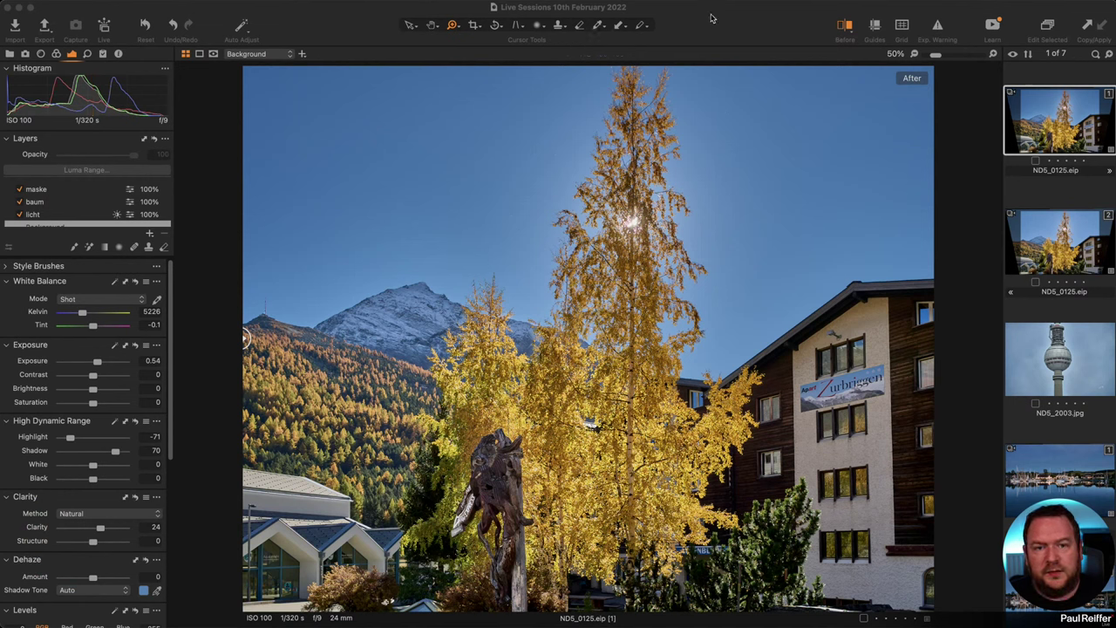
pyautogui.press('y')
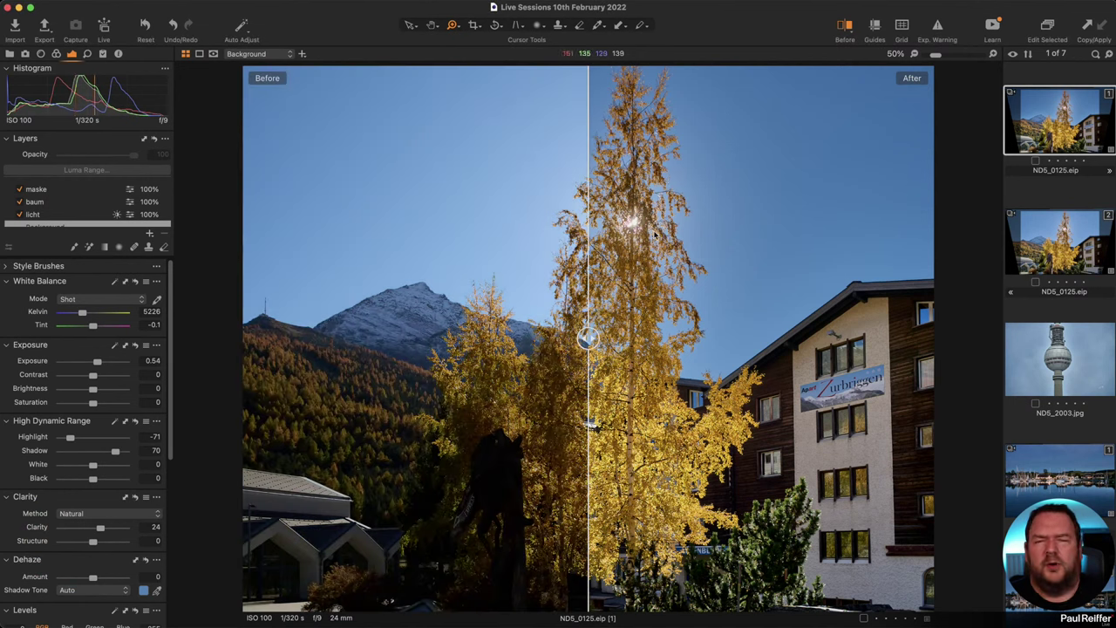
pyautogui.moveTo(588, 340); pyautogui.dragTo(762, 338)
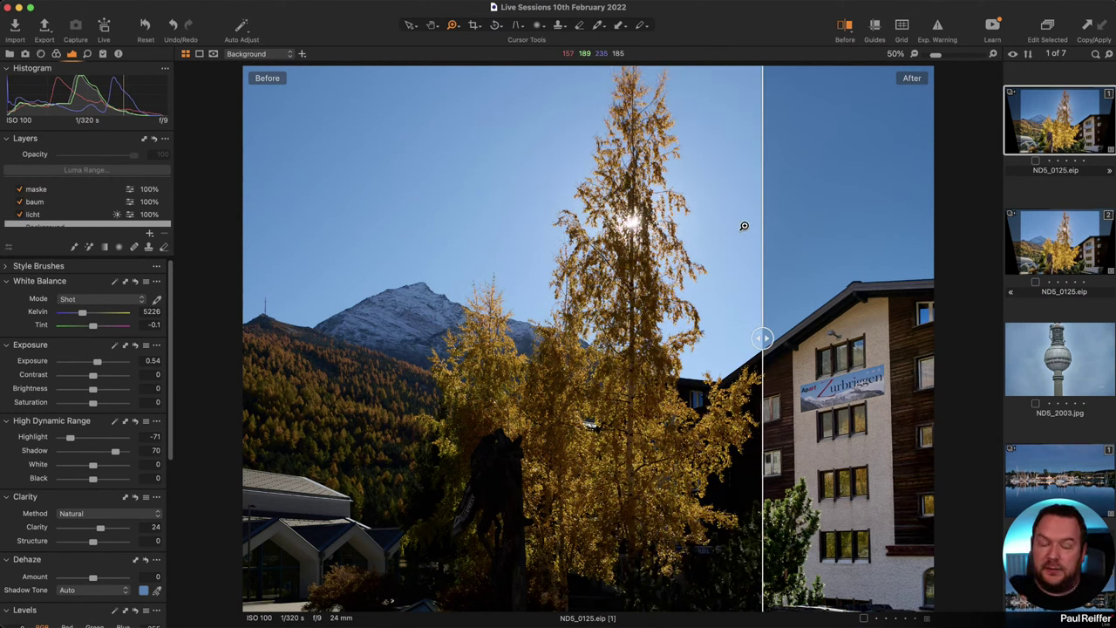
pyautogui.moveTo(763, 339); pyautogui.dragTo(466, 338)
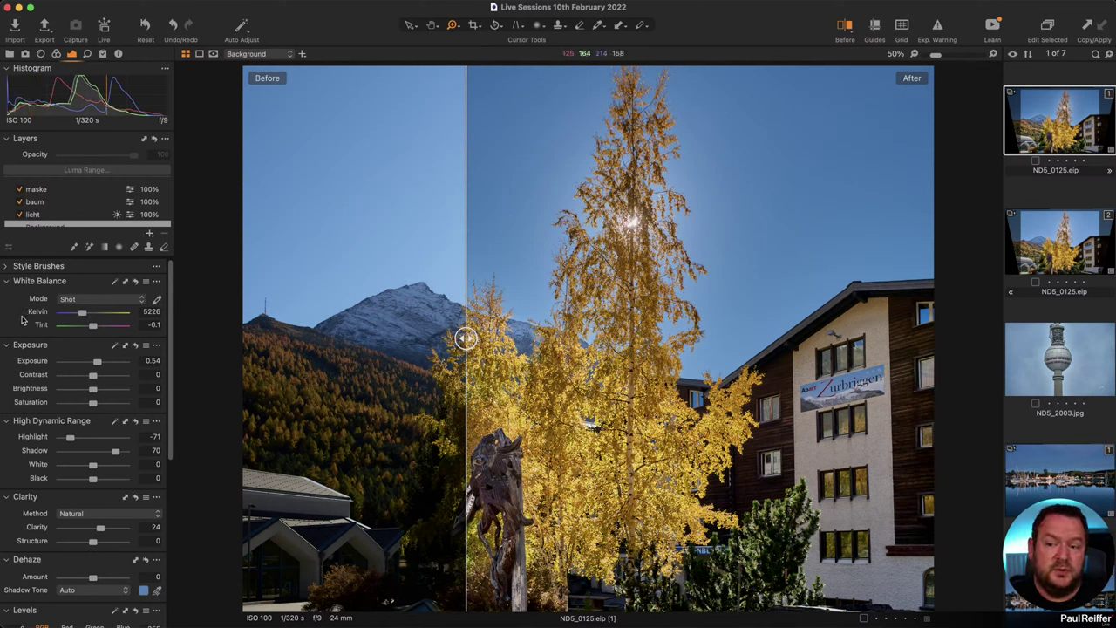
# Reset the High Dynamic Range Highlight adjustment to 0 on variant 1 of ND5_0125.eip.
pyautogui.doubleClick(40, 439)
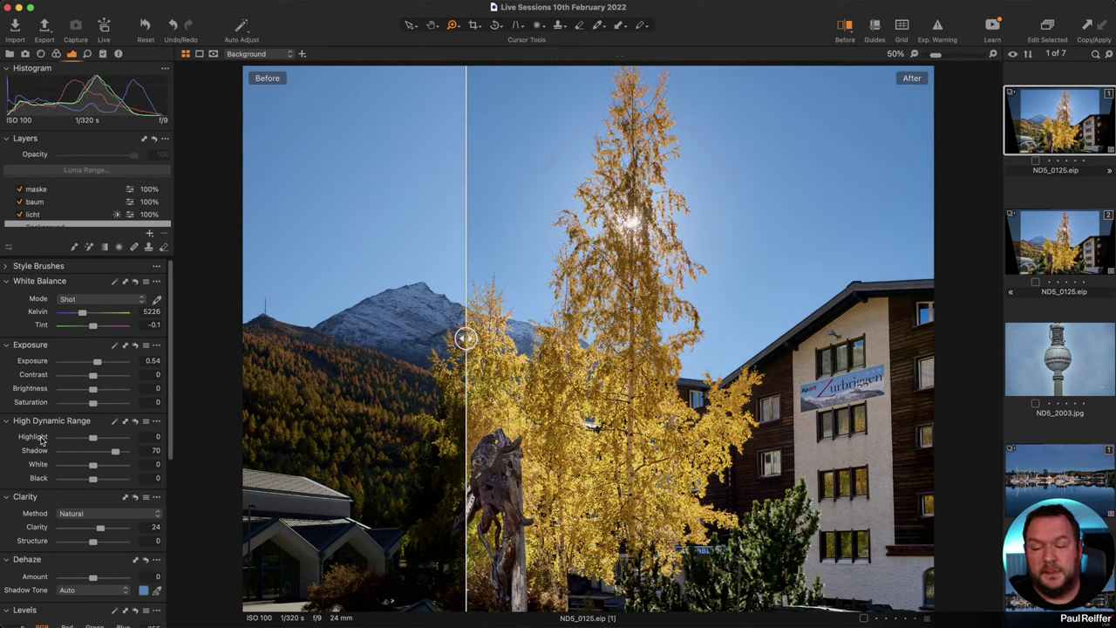
# Compare the image with the High Dynamic Range Highlight at -71 and at 0, and set it to -8.
pyautogui.press('super+z')
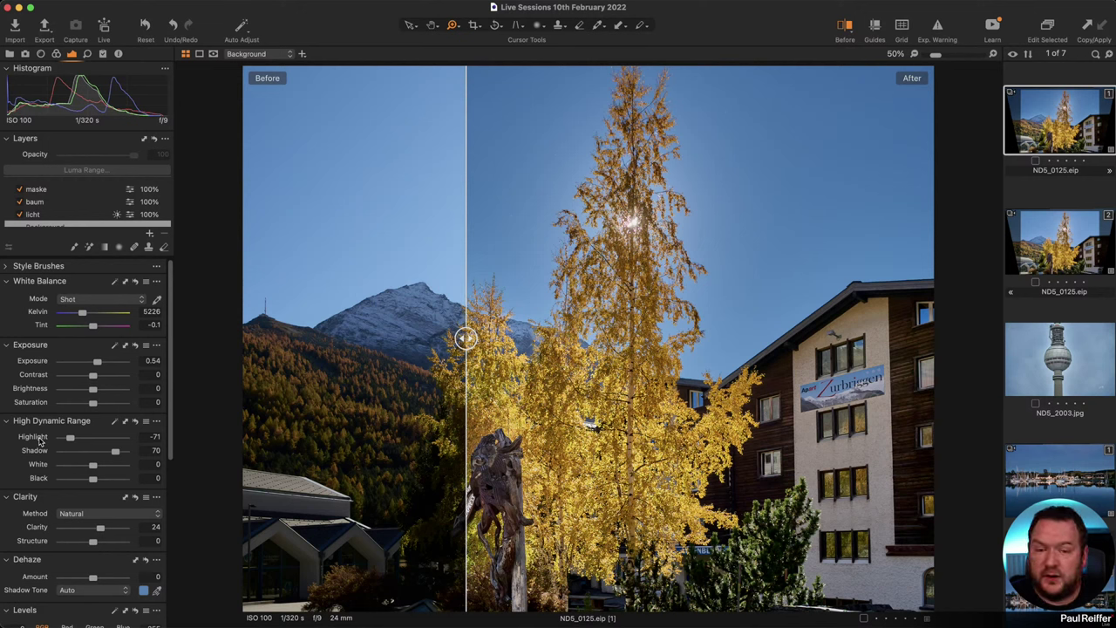
pyautogui.doubleClick(39, 442)
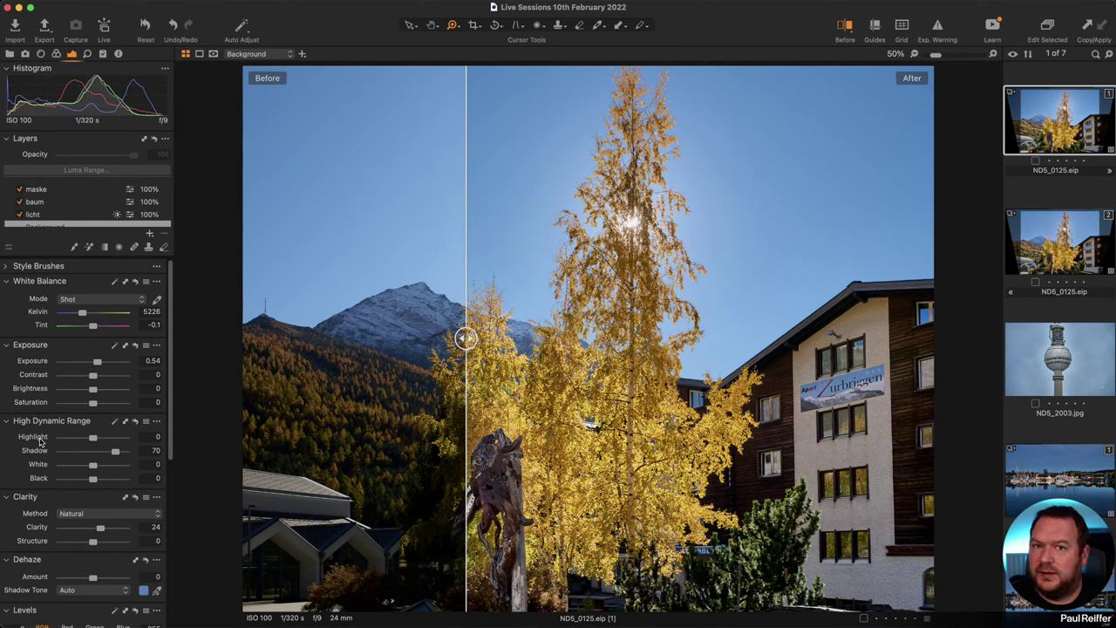
pyautogui.press('super+z')
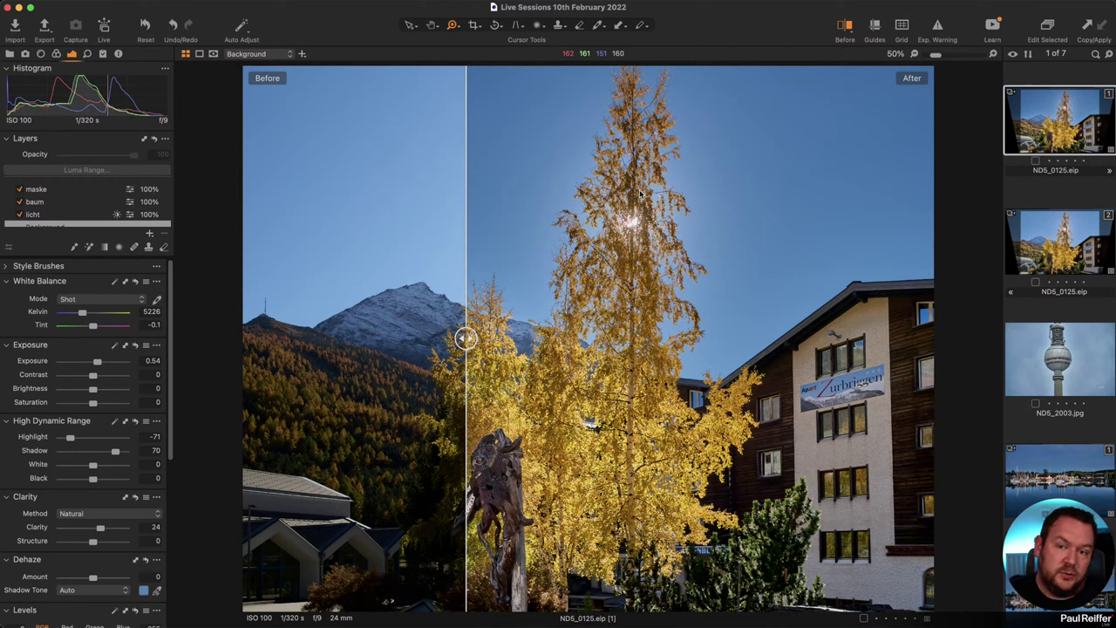
pyautogui.moveTo(70, 440); pyautogui.dragTo(89, 441)
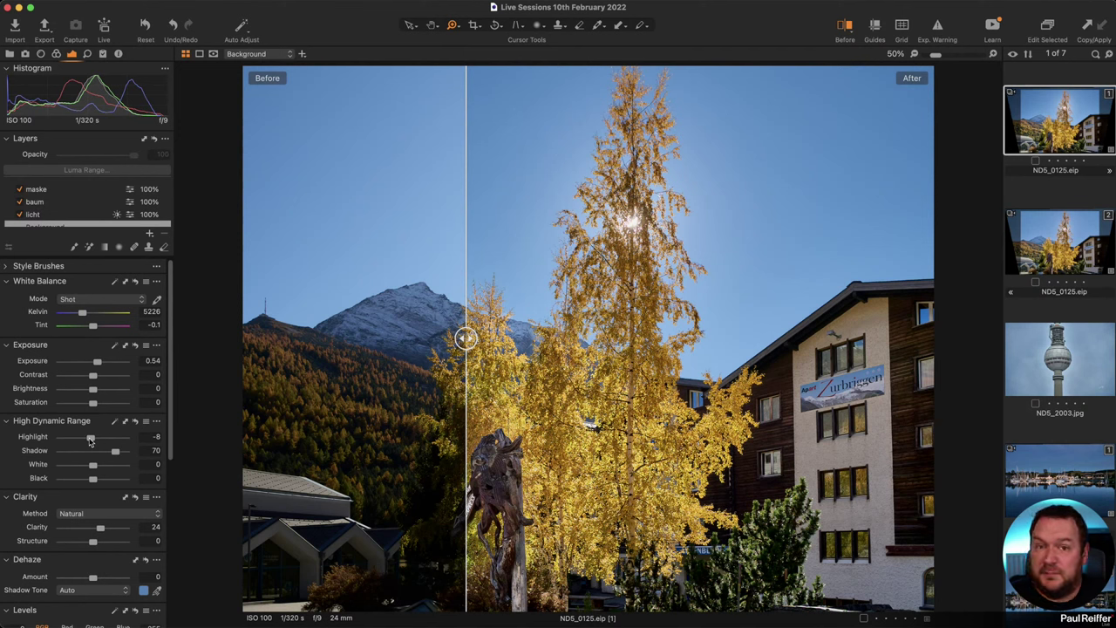
# Extend the after version across the whole image and compare the Shadow adjustment at 0 against 70.
pyautogui.doubleClick(45, 453)
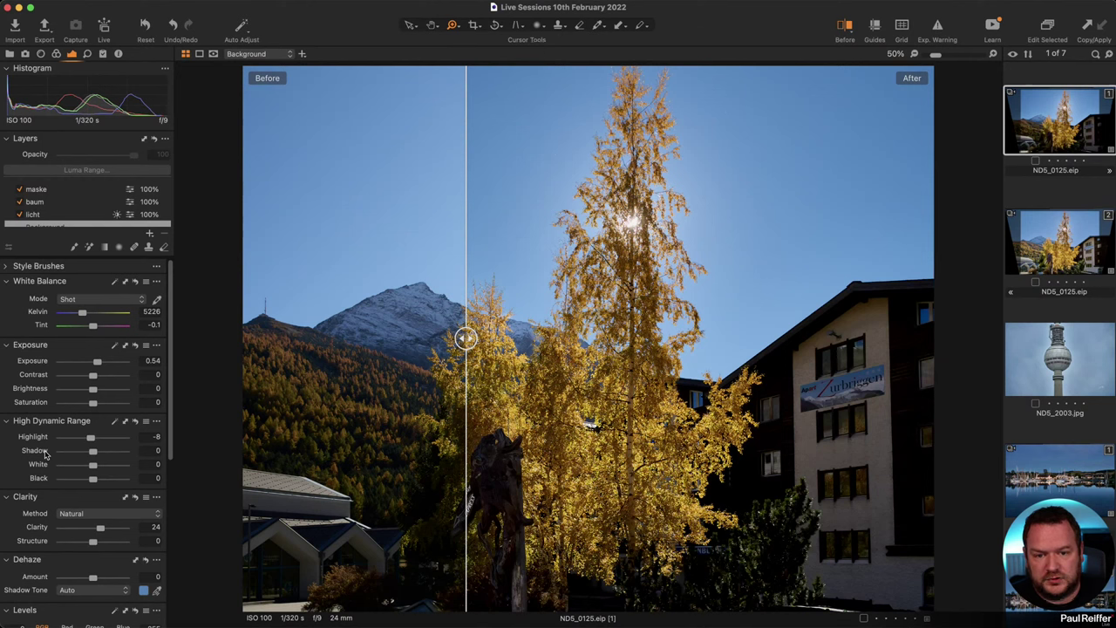
pyautogui.press('super+z')
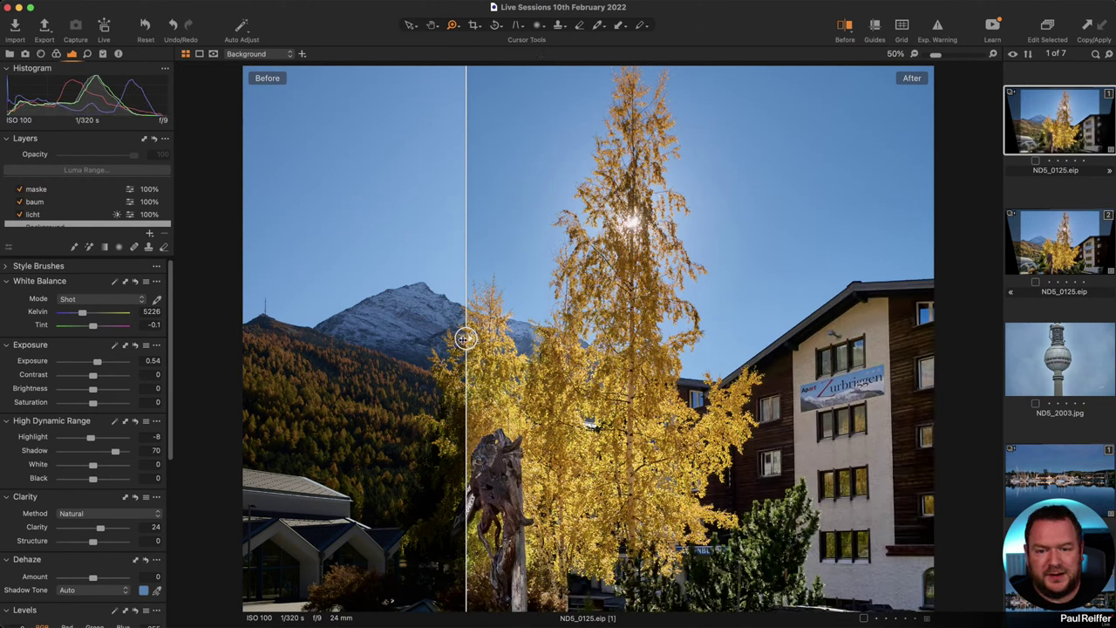
pyautogui.moveTo(466, 338); pyautogui.dragTo(244, 339)
pyautogui.doubleClick(37, 454)
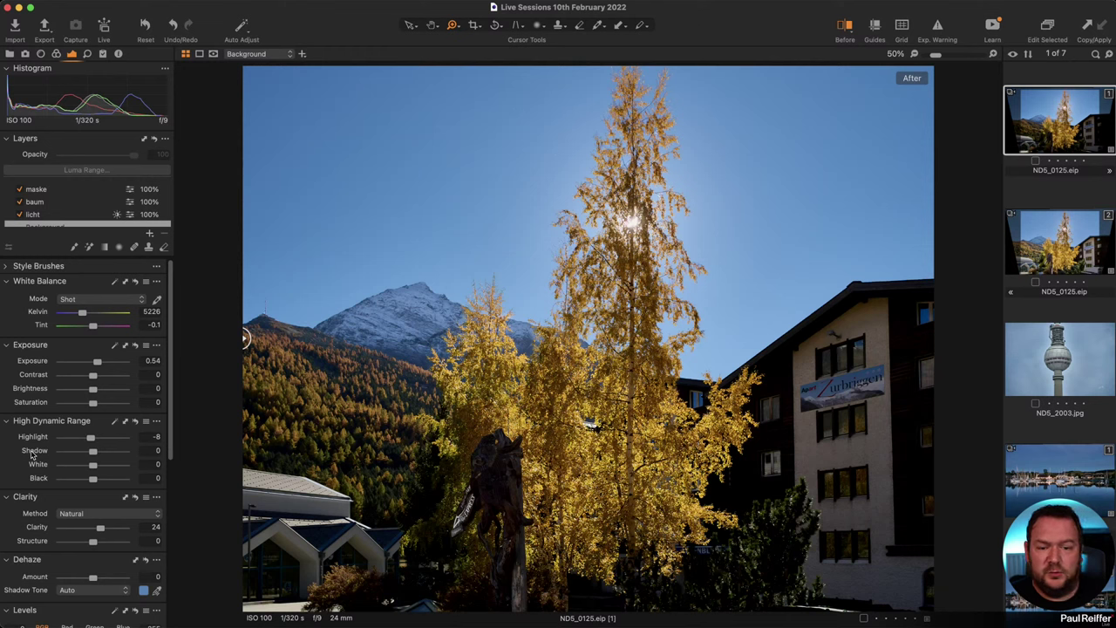
pyautogui.doubleClick(33, 453)
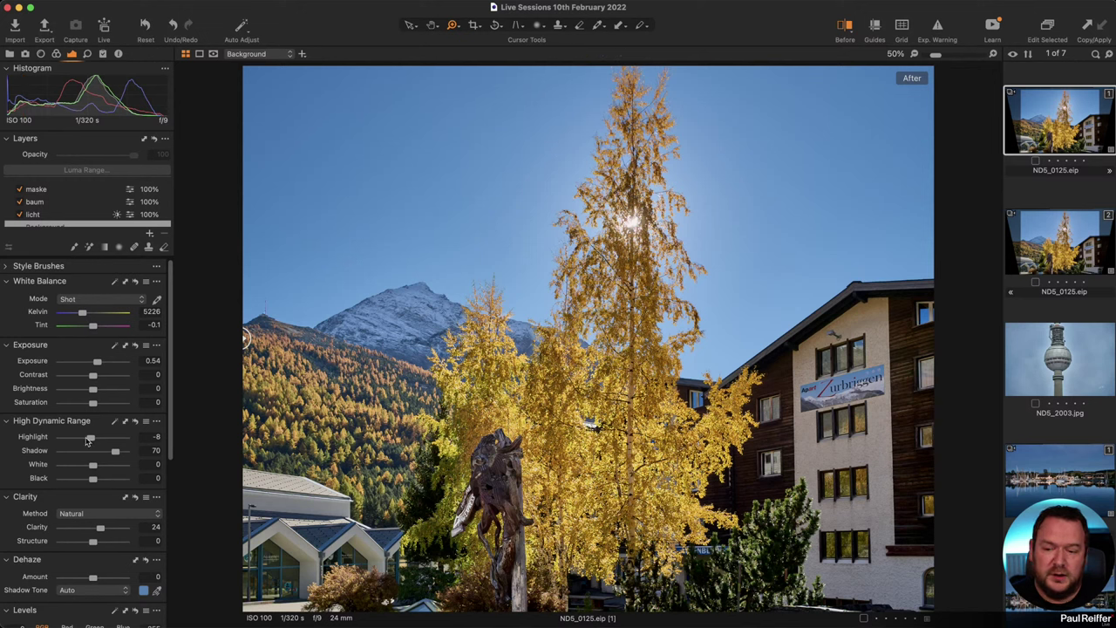
# Set the High Dynamic Range Highlight to -31 and Shadow to 24, and check the dark fir beside the building close up.
pyautogui.moveTo(91, 439); pyautogui.dragTo(100, 456)
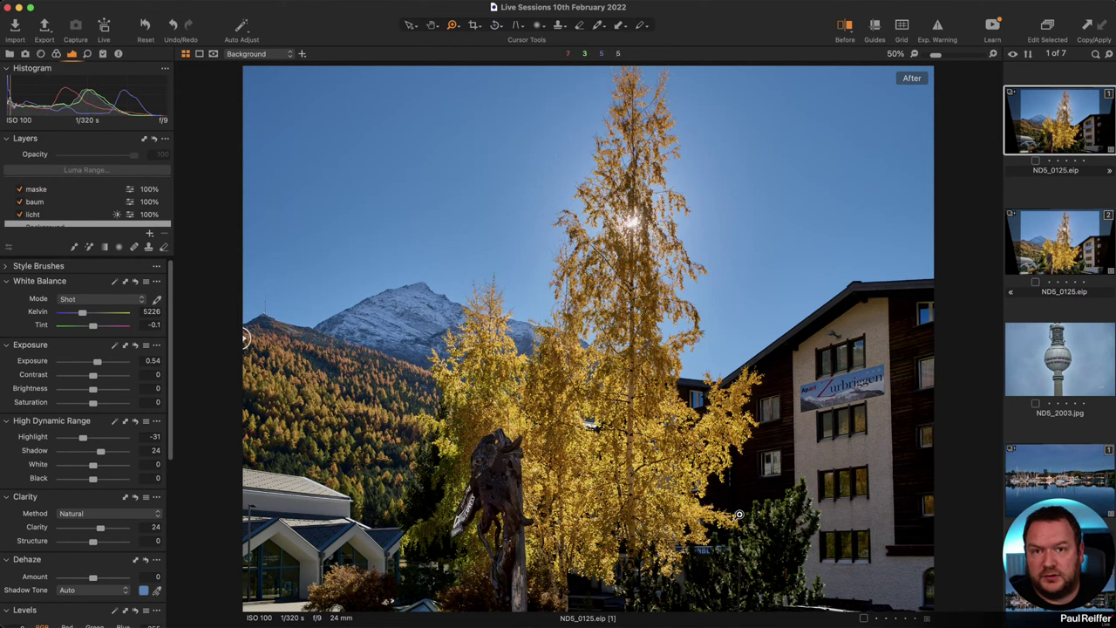
pyautogui.scroll(5, 823, 585)
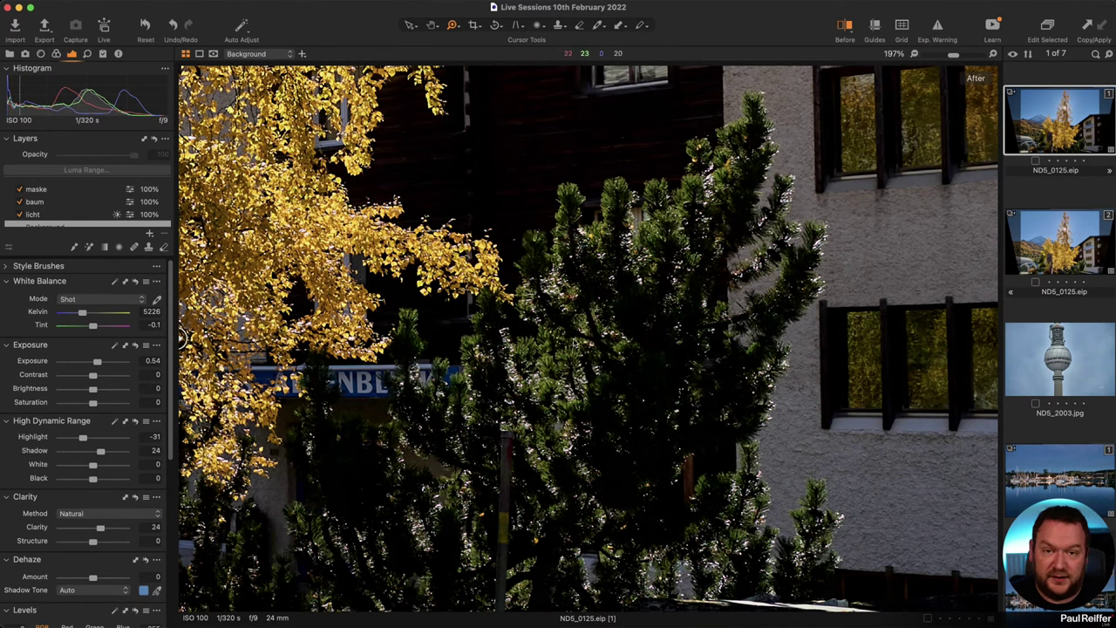
pyautogui.press('super+0')
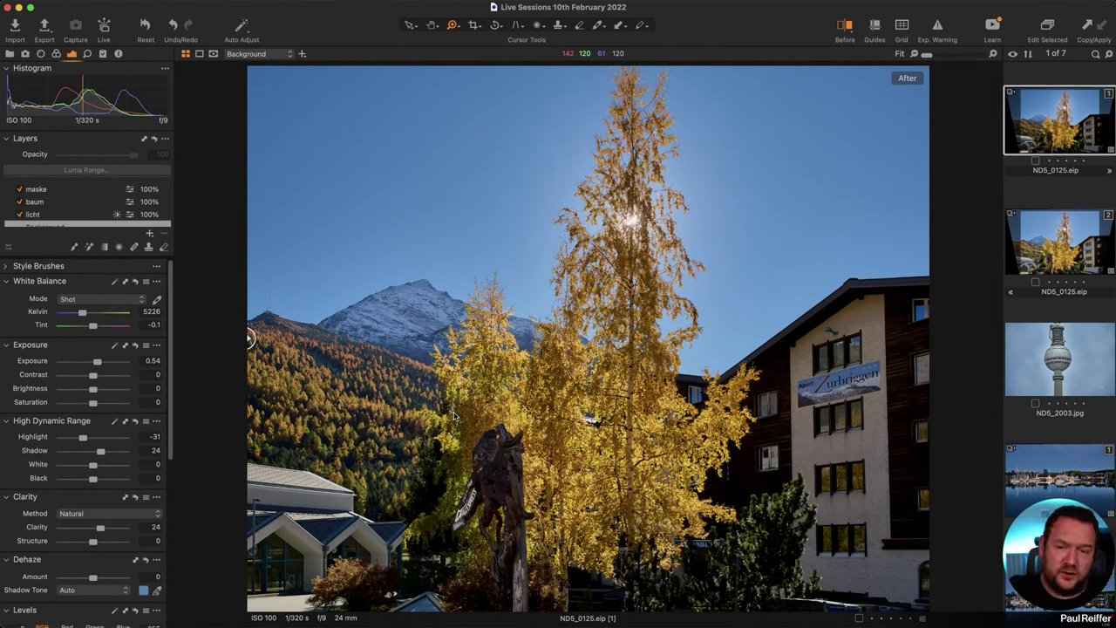
# Clone variant 1 of ND5_0125.eip and set the clone's Highlight to -100, Shadow to 100, White to -100, Black to 100 and Clarity to 0.
pyautogui.rightClick(1037, 119)
pyautogui.click(1066, 166)
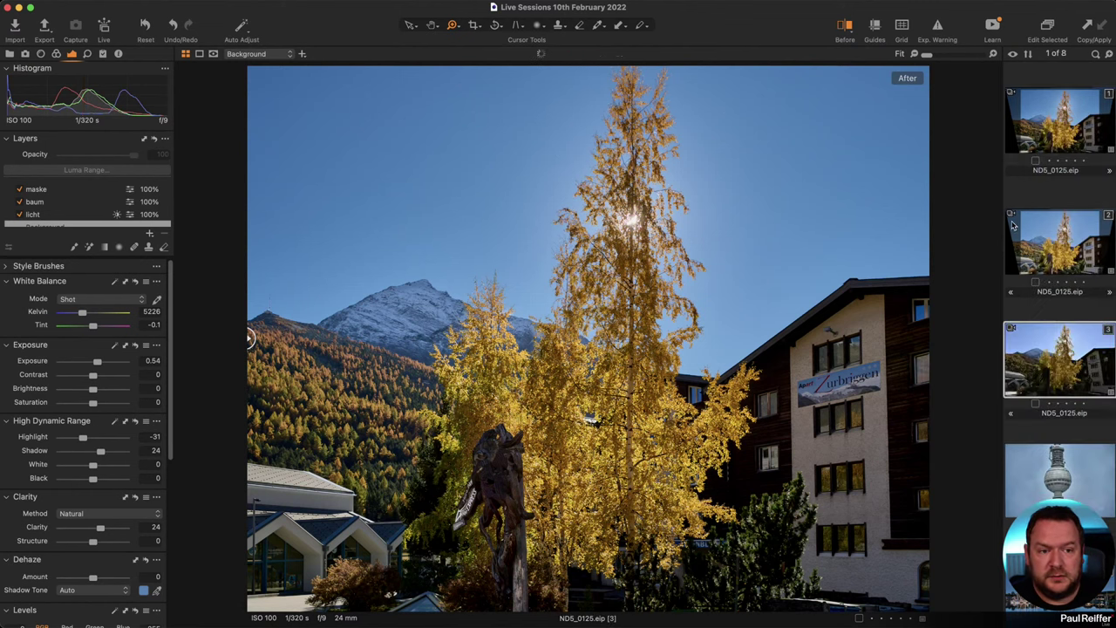
pyautogui.moveTo(81, 440); pyautogui.dragTo(192, 453)
pyautogui.moveTo(93, 478); pyautogui.dragTo(191, 481)
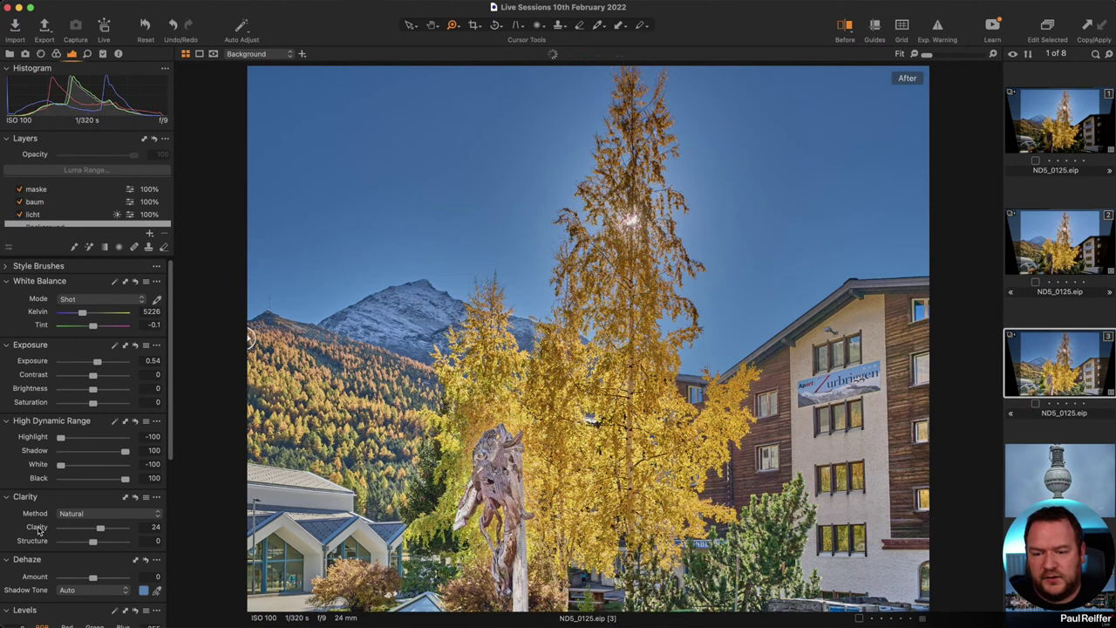
pyautogui.doubleClick(101, 529)
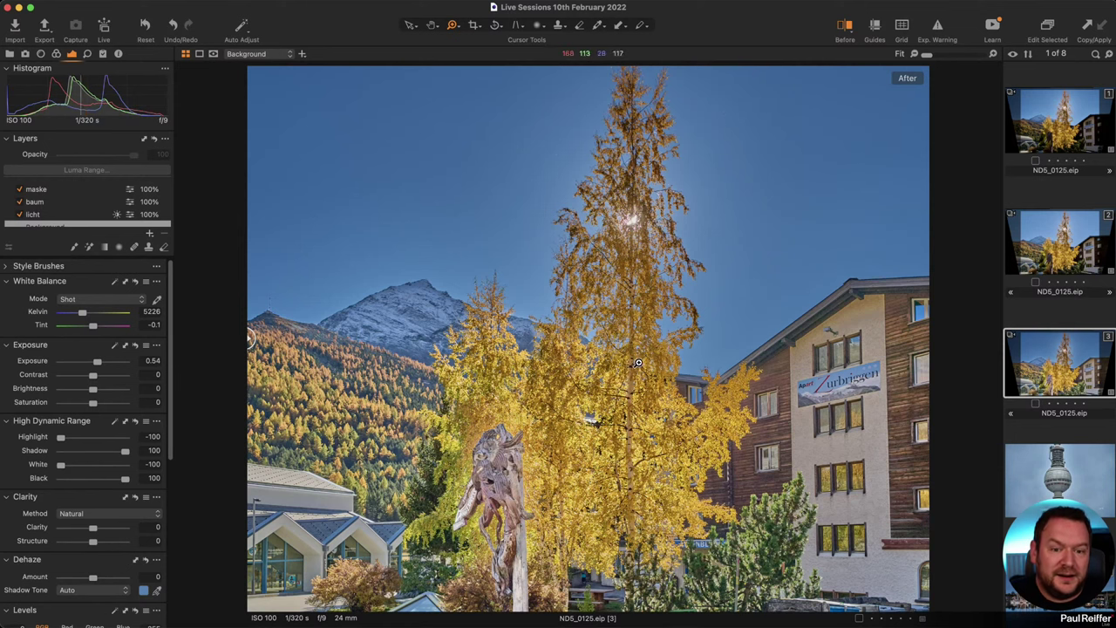
# Examine the mountain ridge and tree edges against the sky close up, and compare with the High Dynamic Range adjustments temporarily reset.
pyautogui.click(484, 345)
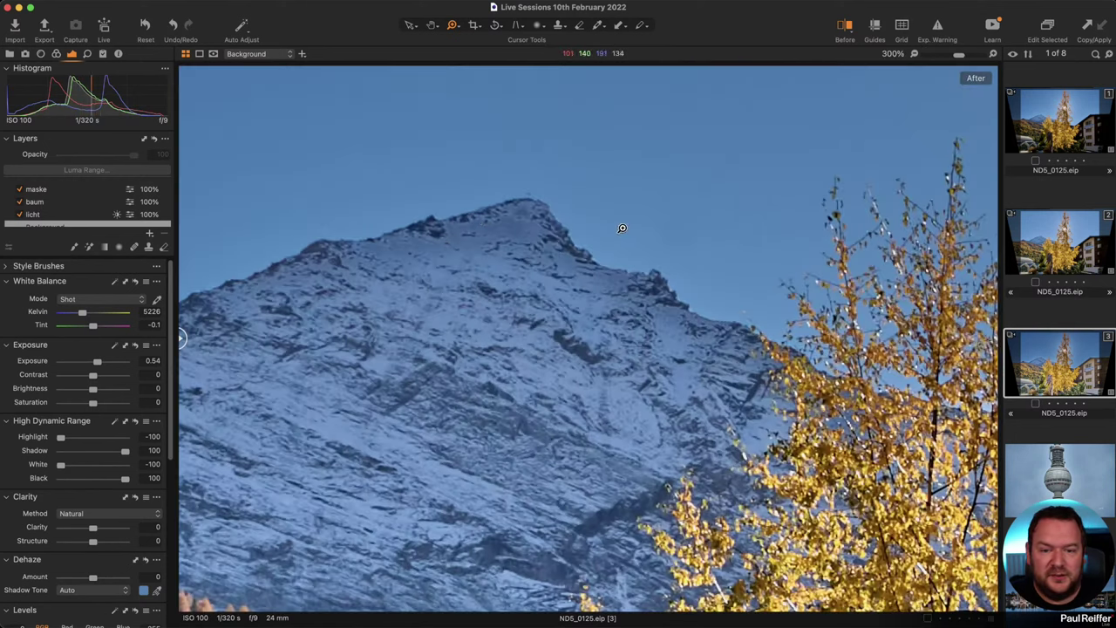
pyautogui.hscroll(3, 740, 300)
pyautogui.scroll(-3, 722, 243)
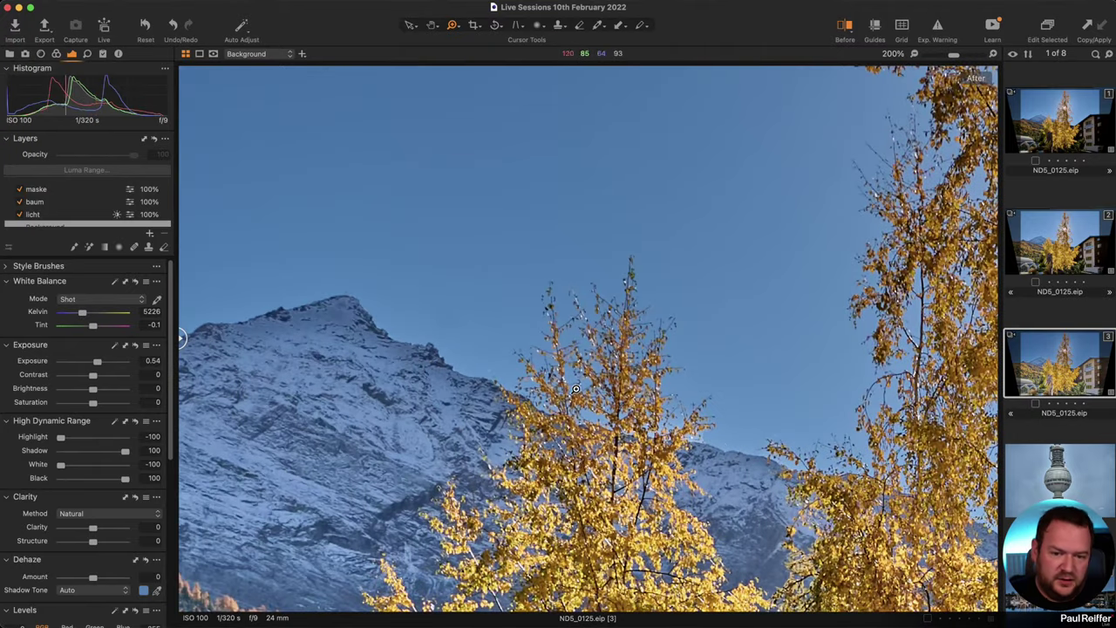
pyautogui.scroll(-3, 524, 297)
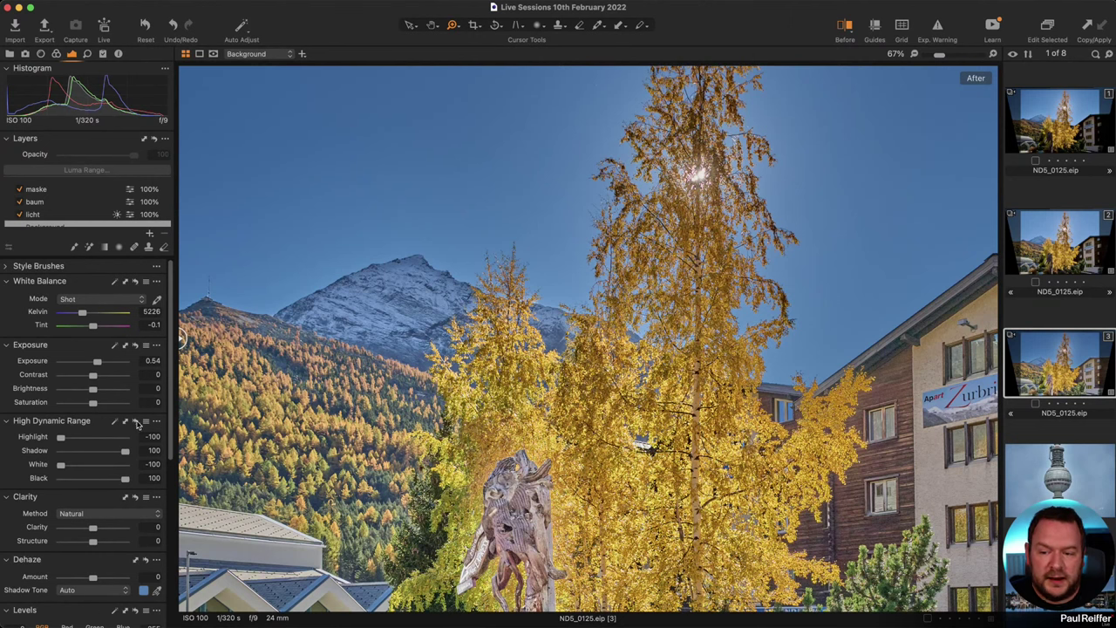
pyautogui.click(136, 422)
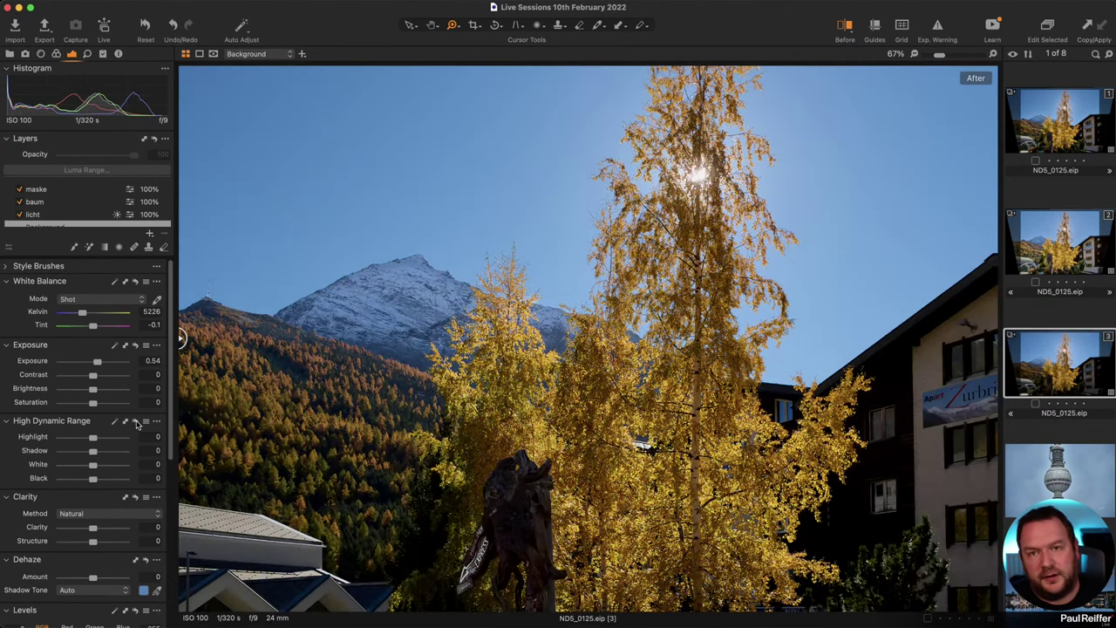
pyautogui.click(136, 422)
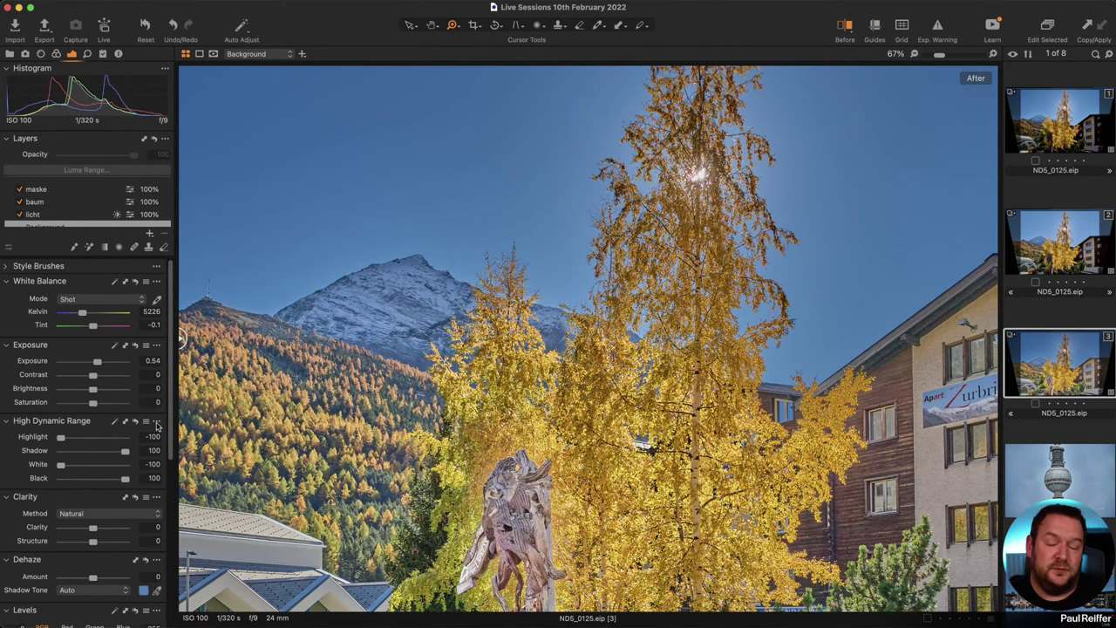
# Rate variant 1 of ND5_0125.eip one star, clone it, and open the clone with its Curve adjustment showing.
pyautogui.click(1087, 115)
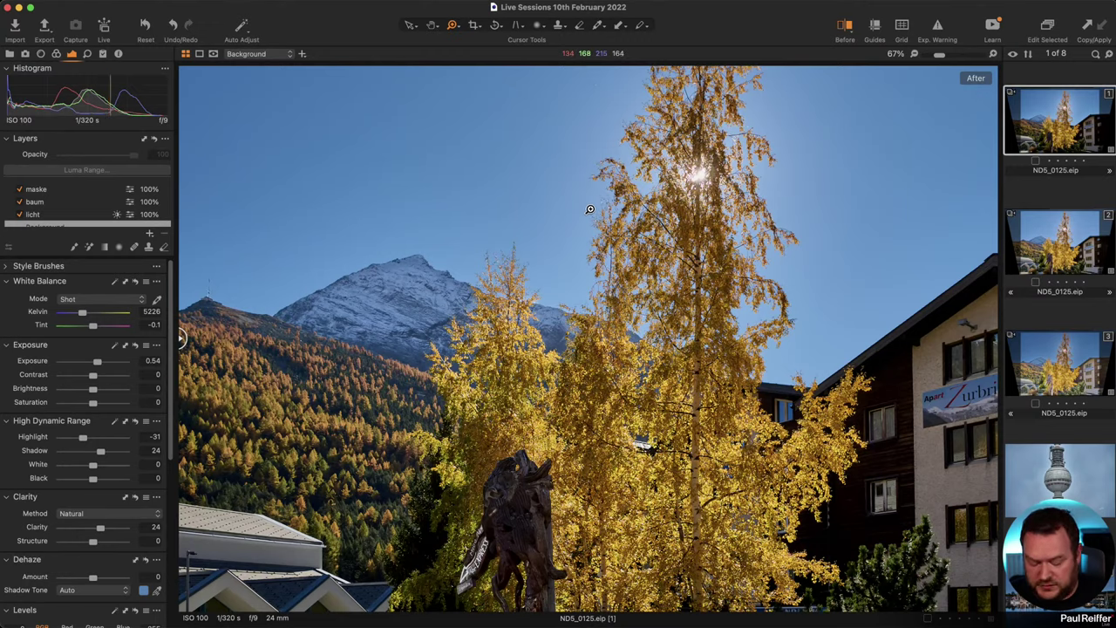
pyautogui.press('super+0')
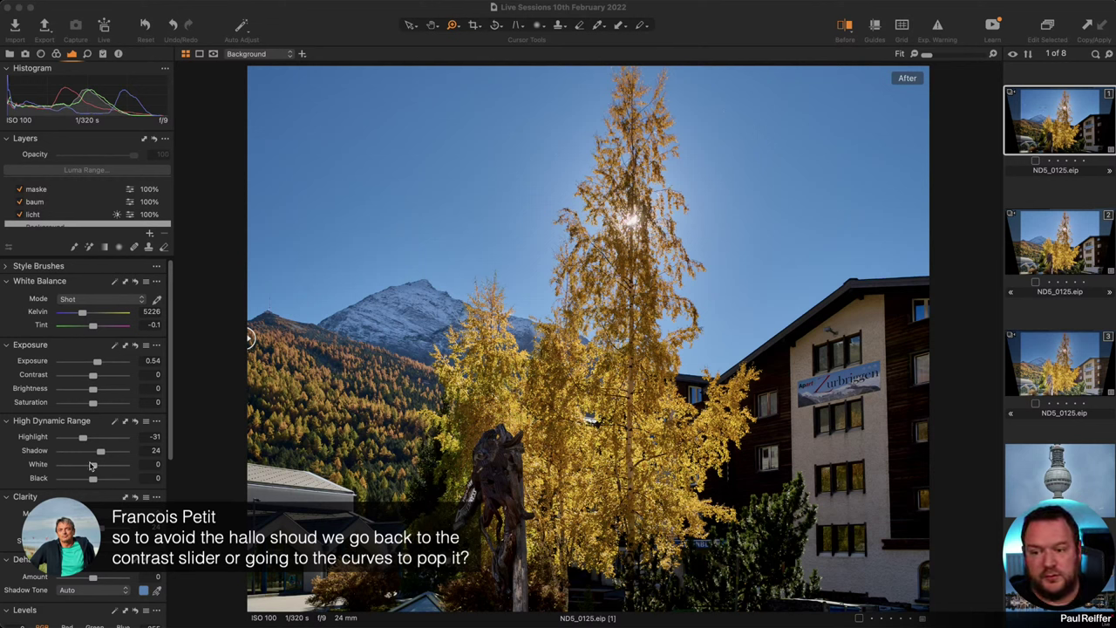
pyautogui.scroll(-1, 97, 509)
pyautogui.scroll(-5, 97, 509)
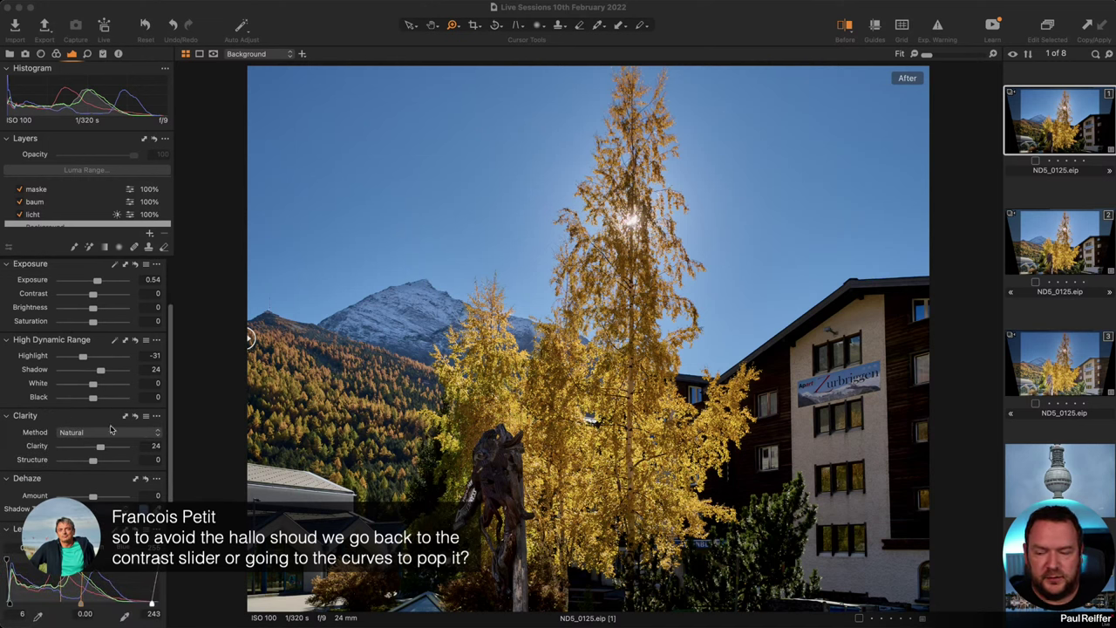
pyautogui.scroll(-10, 116, 446)
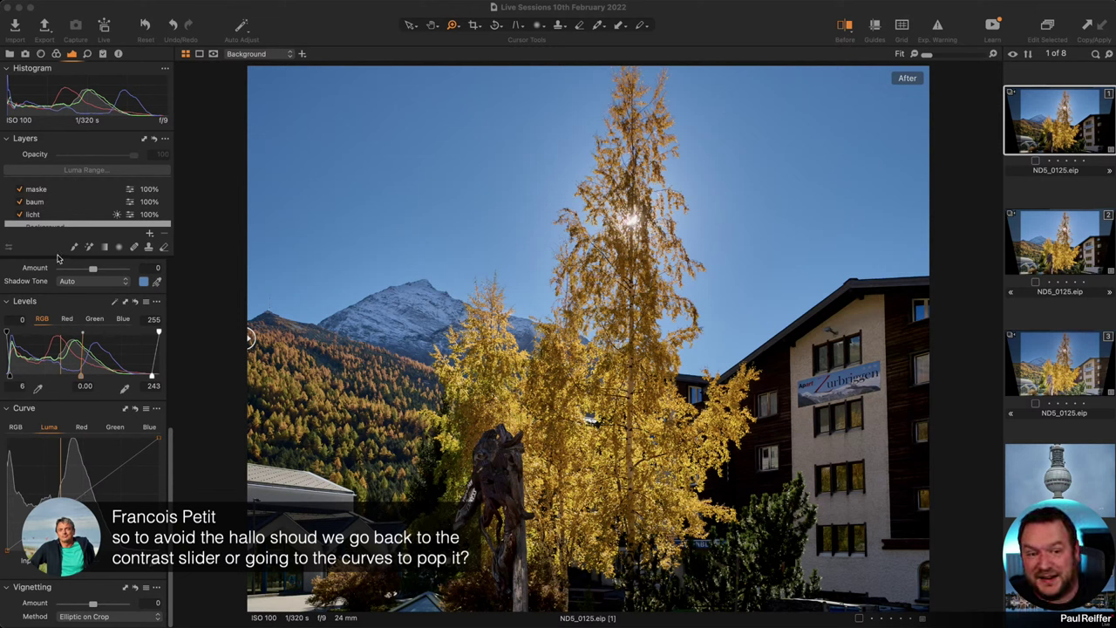
pyautogui.rightClick(1050, 143)
pyautogui.click(853, 255)
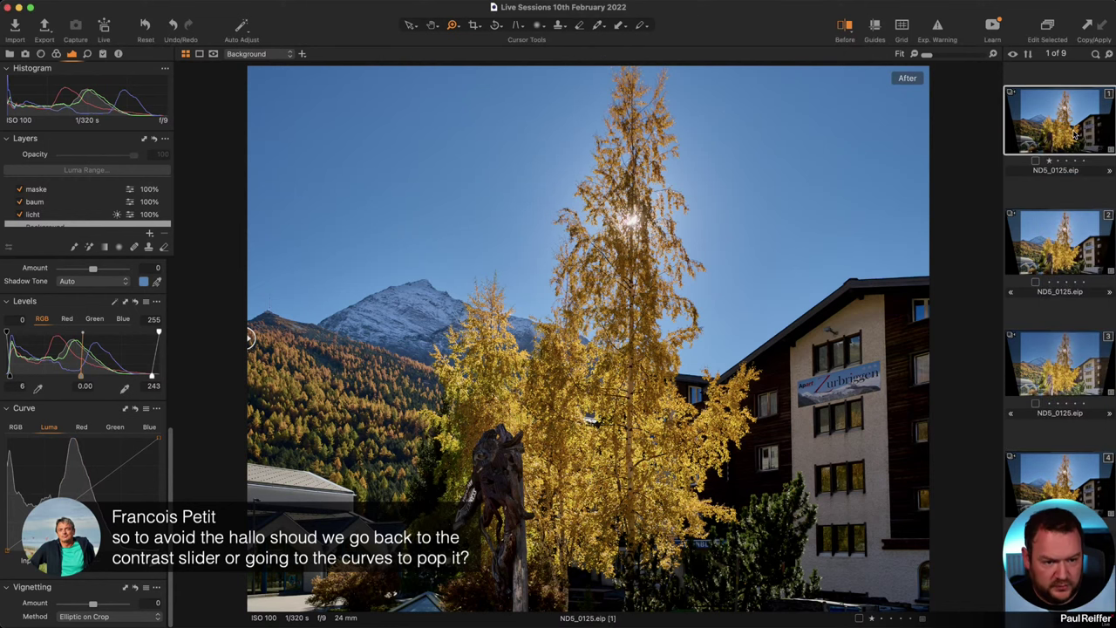
pyautogui.click(1053, 495)
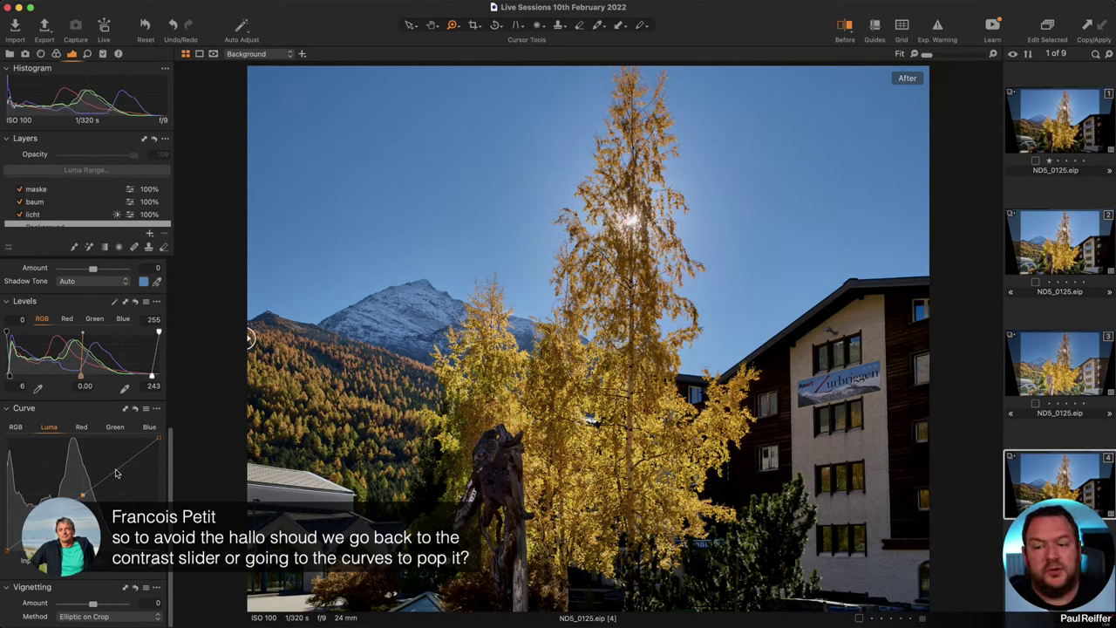
# On variant 4's Luma curve, anchor the midtones, lower the highlights slightly and lift the shadows slightly, and compare the result with variant 1.
pyautogui.moveTo(120, 472); pyautogui.dragTo(120, 469)
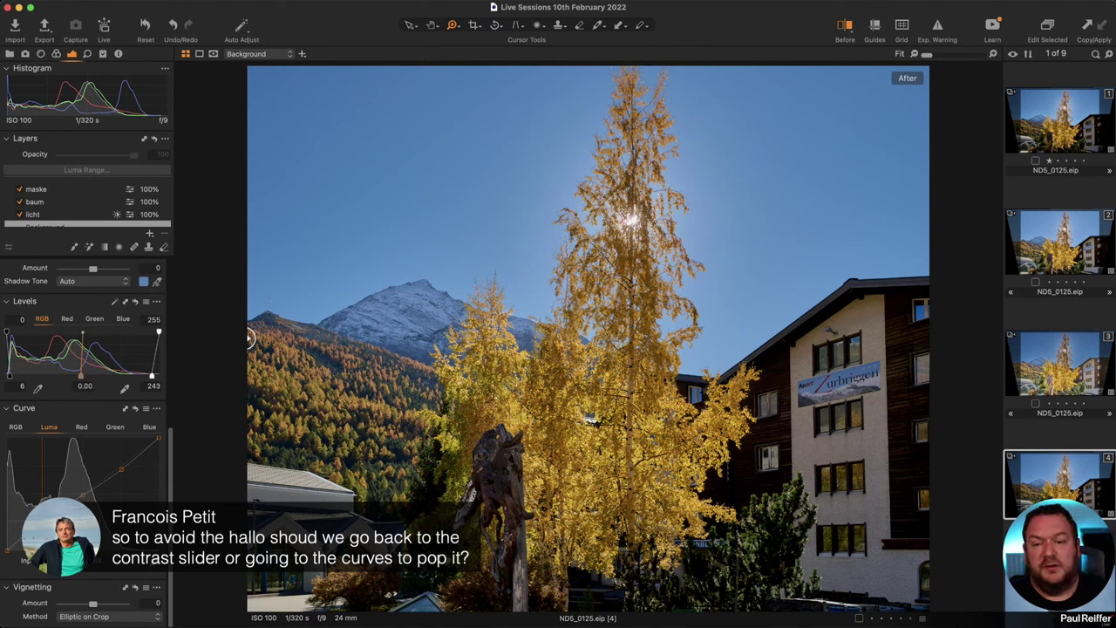
pyautogui.click(135, 408)
pyautogui.moveTo(137, 411); pyautogui.dragTo(137, 410)
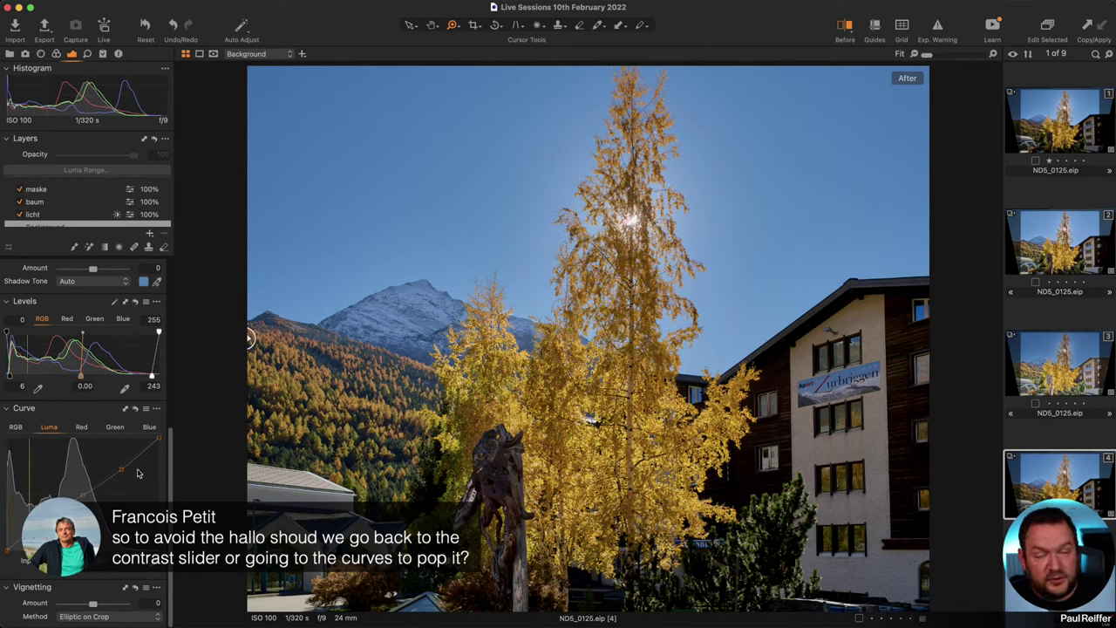
pyautogui.scroll(5, 77, 366)
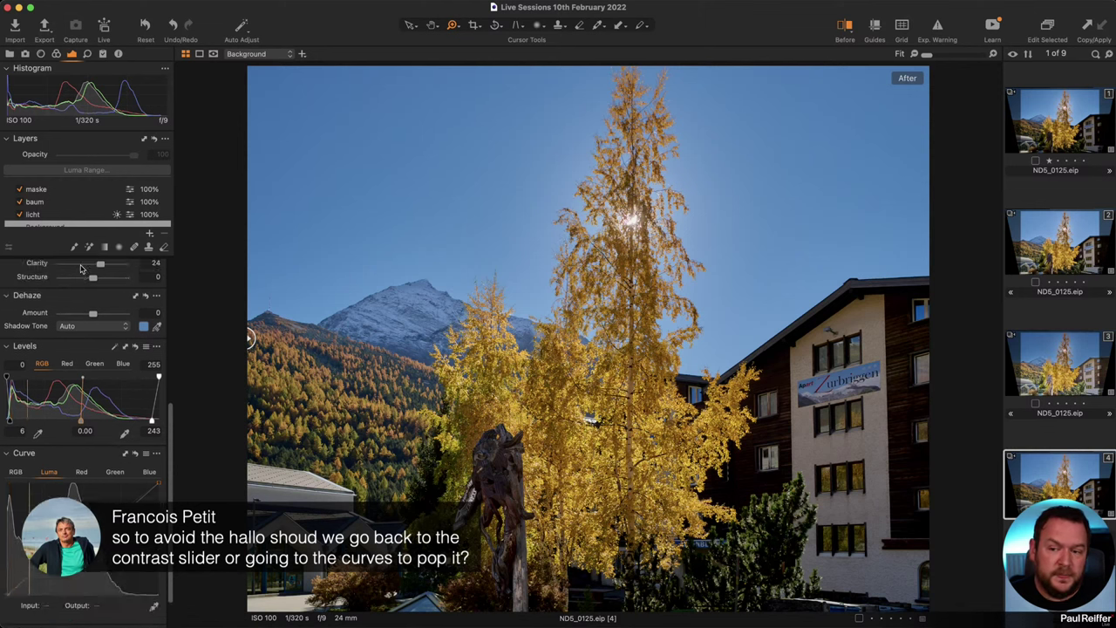
pyautogui.scroll(1, 77, 366)
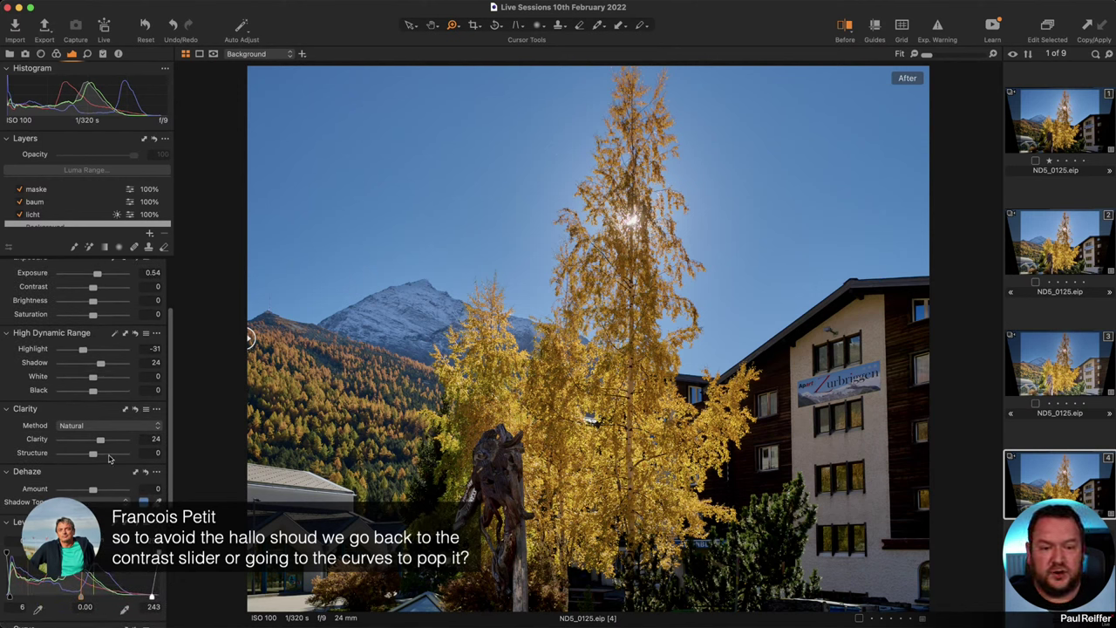
pyautogui.scroll(-6, 111, 459)
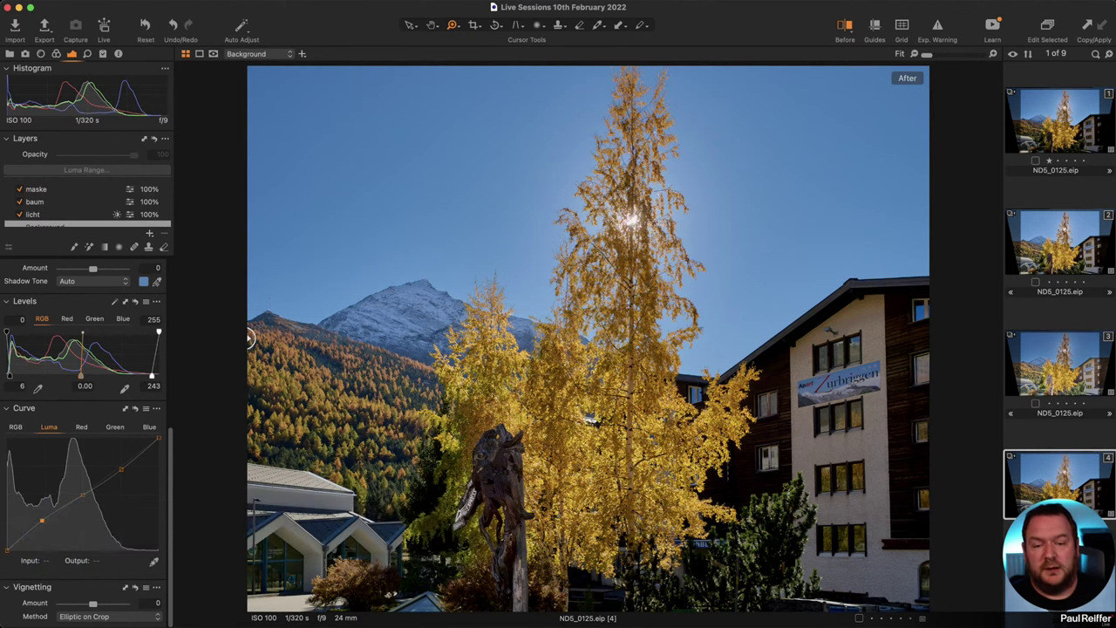
pyautogui.click(1046, 132)
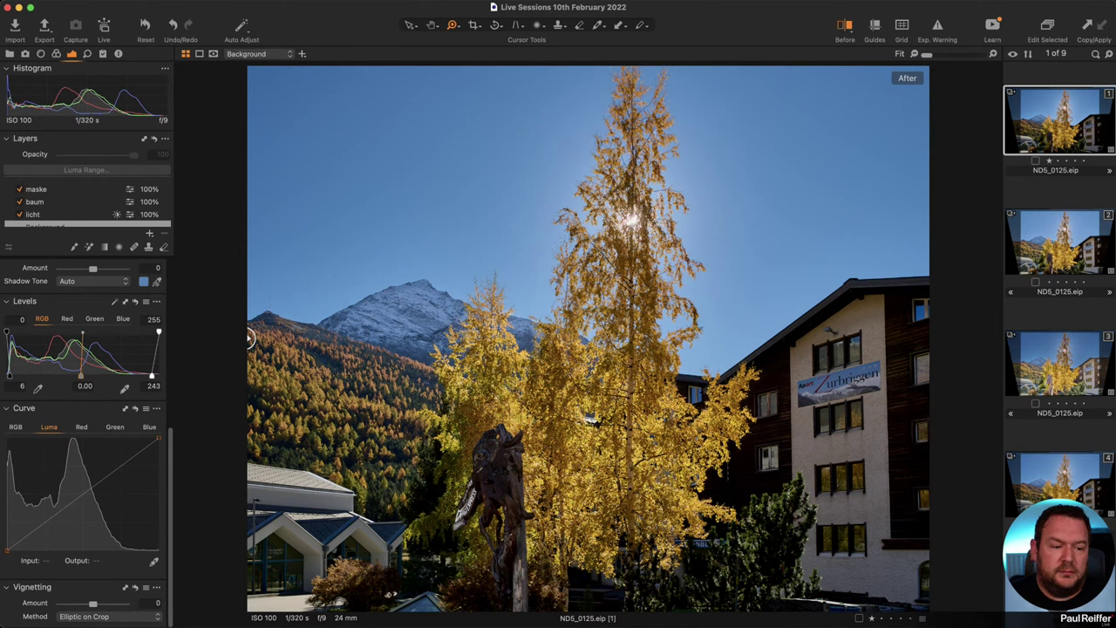
# View variant 1 of the harbour photo ND5_8593.eip and the tower photo ND5_2003.jpg.
pyautogui.scroll(-10, 1087, 407)
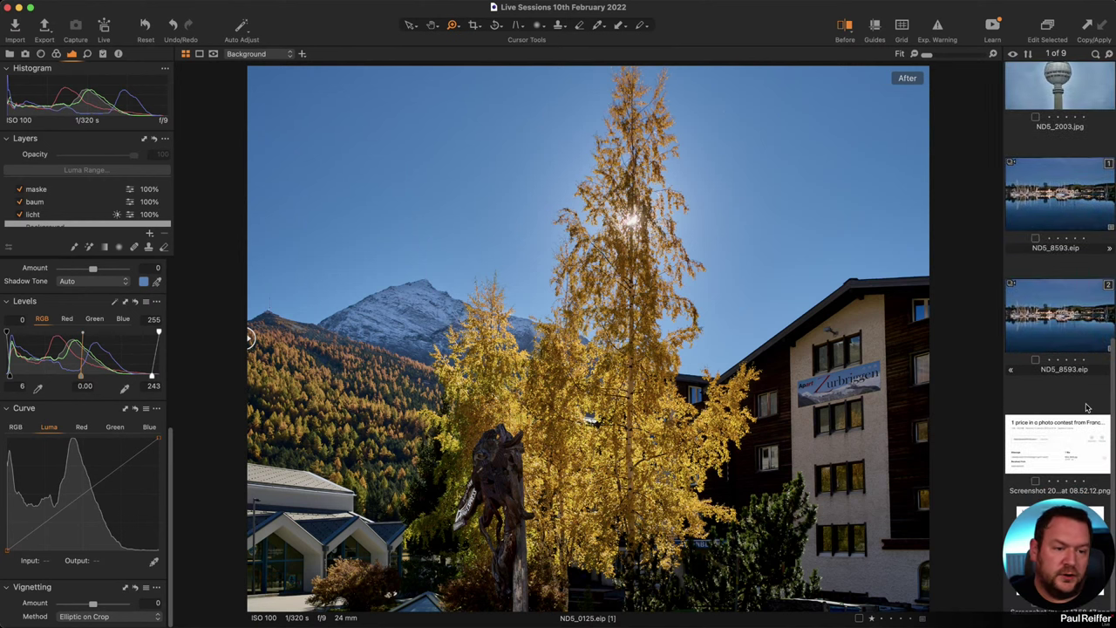
pyautogui.scroll(5, 1087, 407)
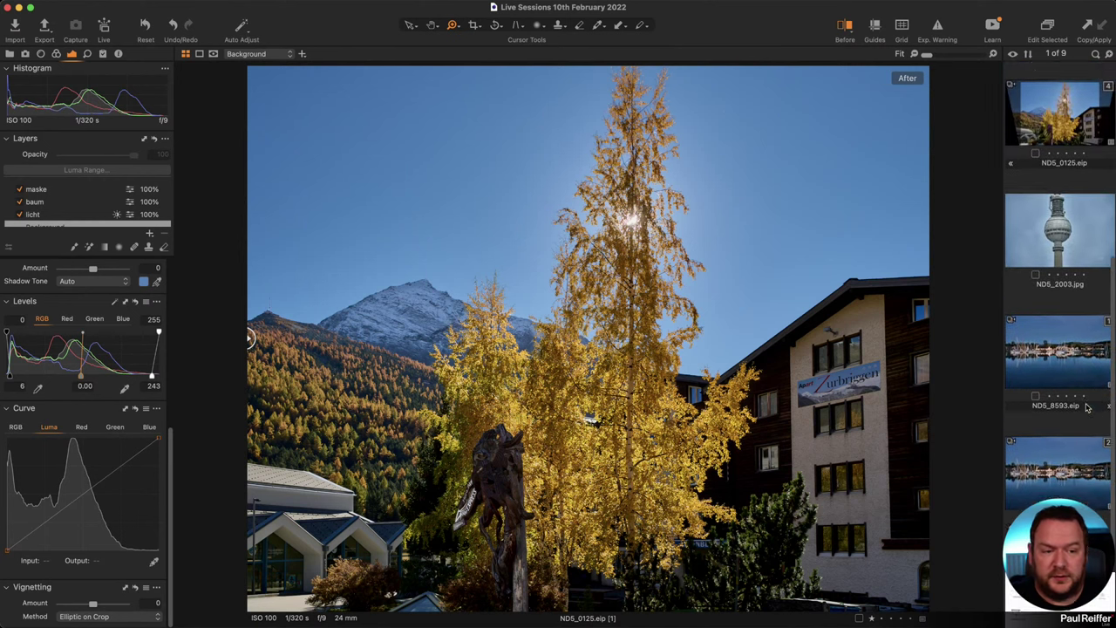
pyautogui.click(1087, 407)
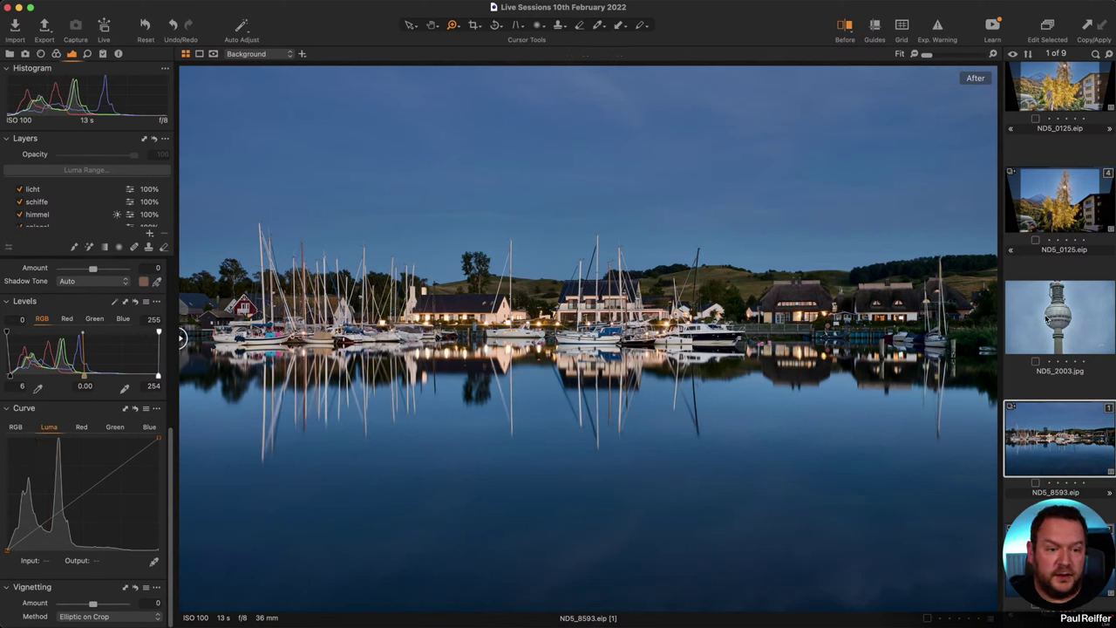
pyautogui.click(1046, 320)
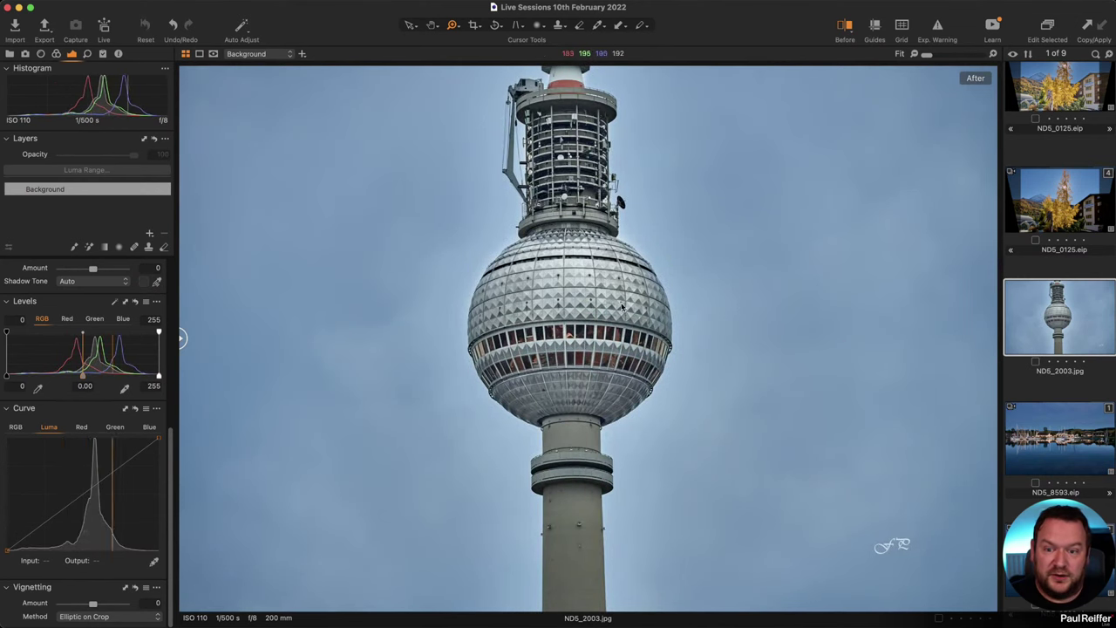
# Mask the sky on both sides of the tower in a new adjustment layer with the Magic Brush.
pyautogui.click(1058, 130)
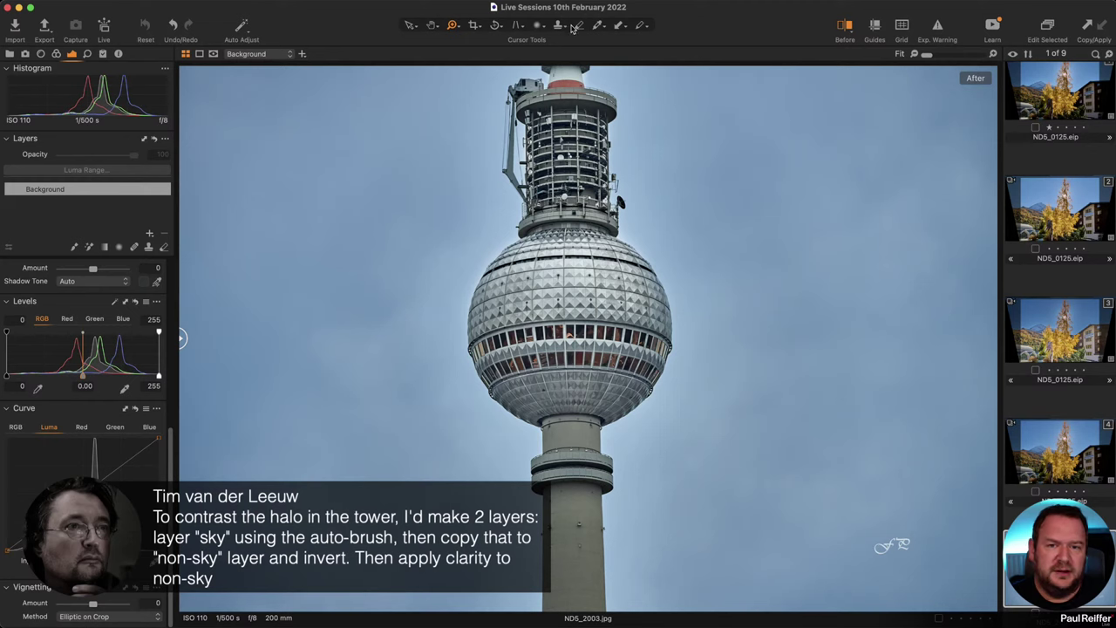
pyautogui.click(89, 247)
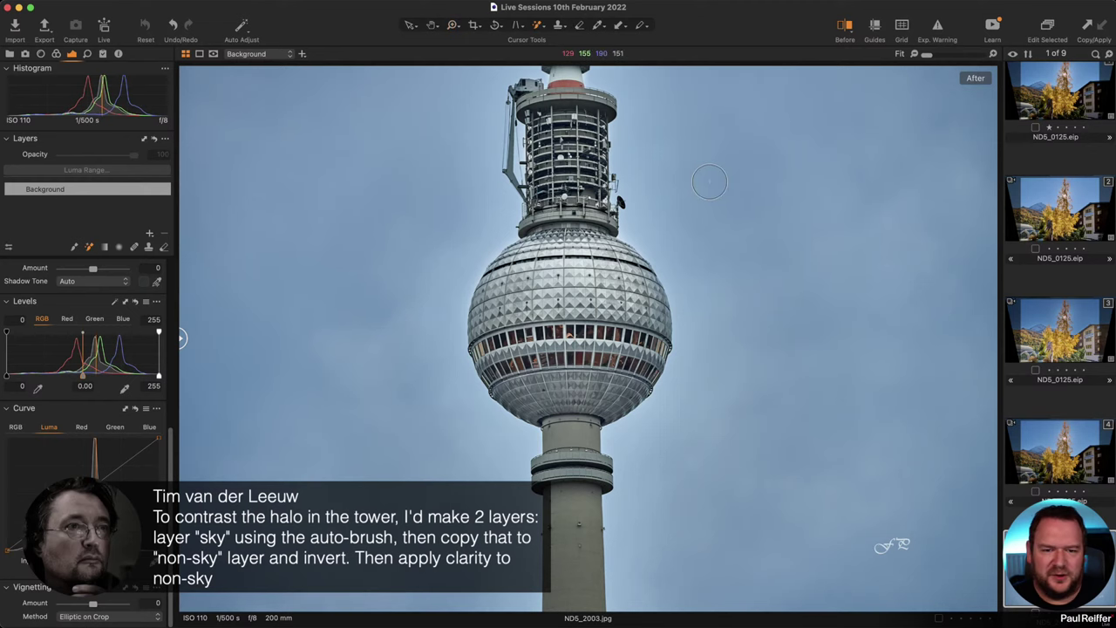
pyautogui.click(636, 428)
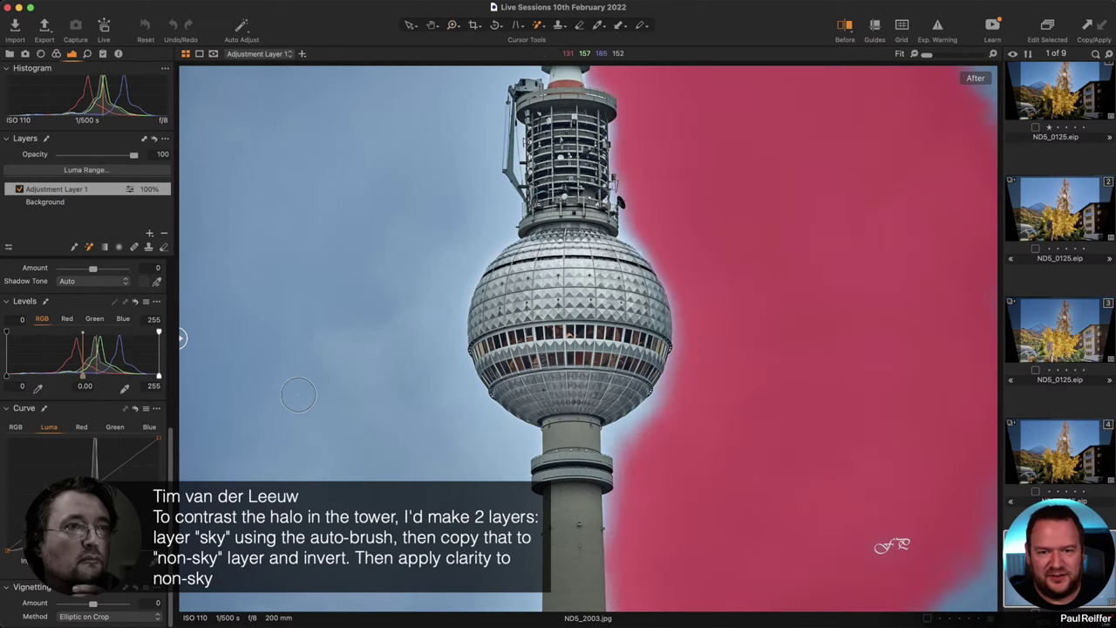
pyautogui.rightClick(738, 375)
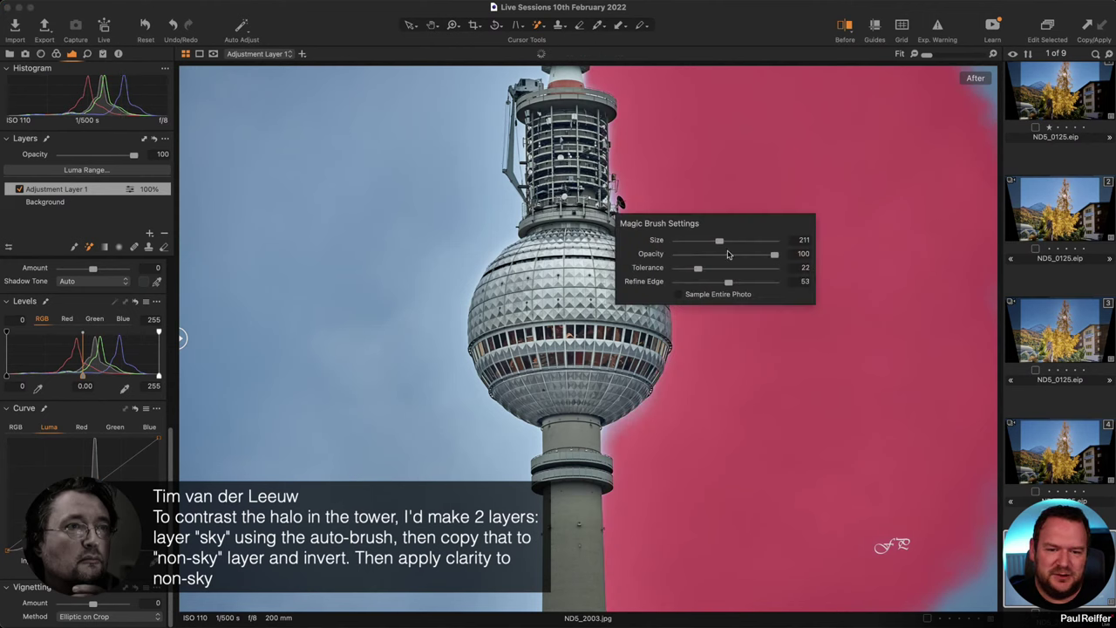
pyautogui.rightClick(694, 271)
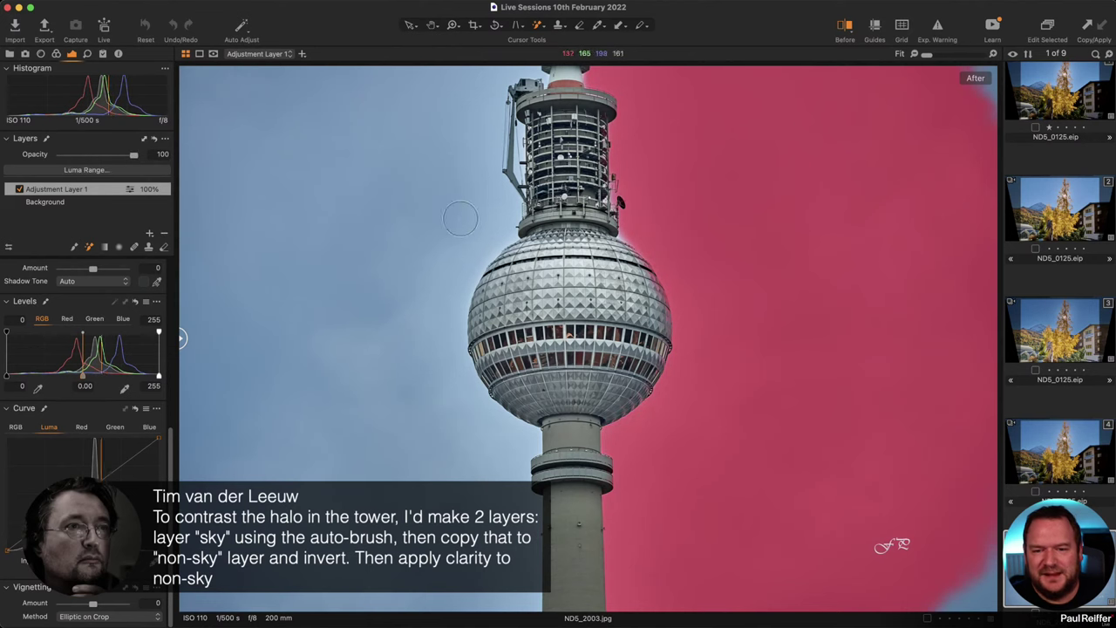
pyautogui.moveTo(459, 217); pyautogui.dragTo(476, 195)
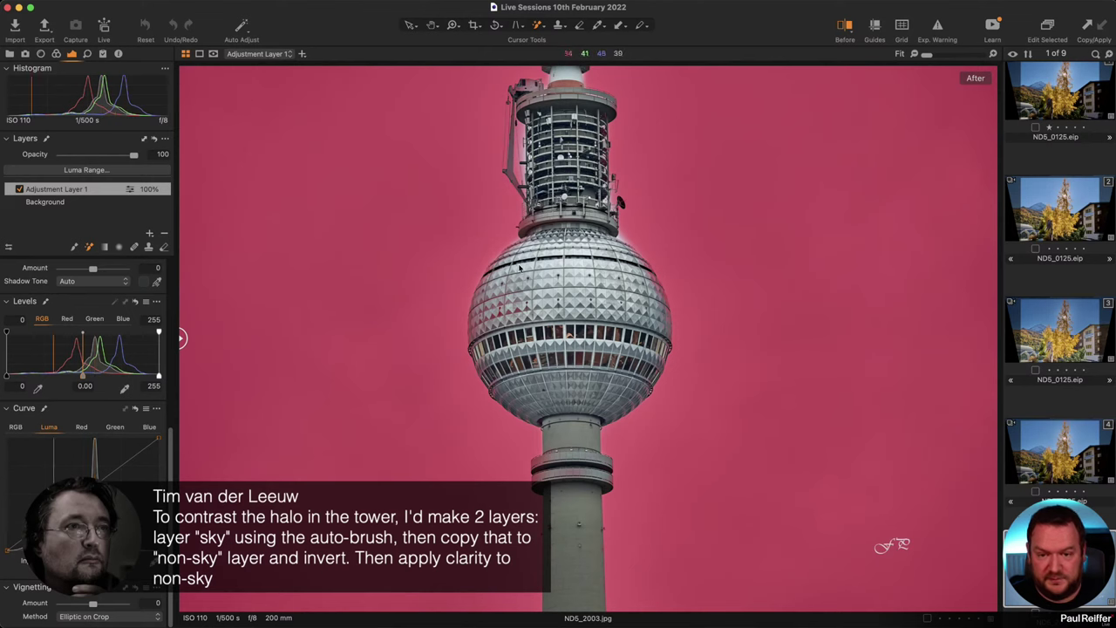
pyautogui.press('m')
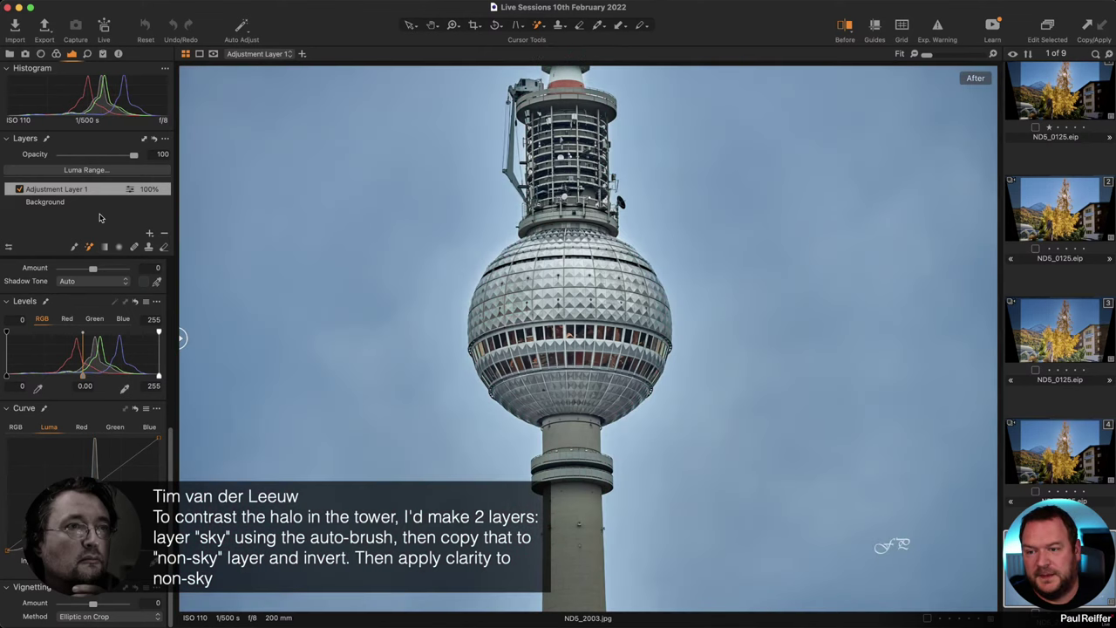
# Examine the sky mask along the tower's edges against the plain photo, and compare with the layer switched off and on.
pyautogui.scroll(5, 95, 370)
pyautogui.scroll(-1, 96, 369)
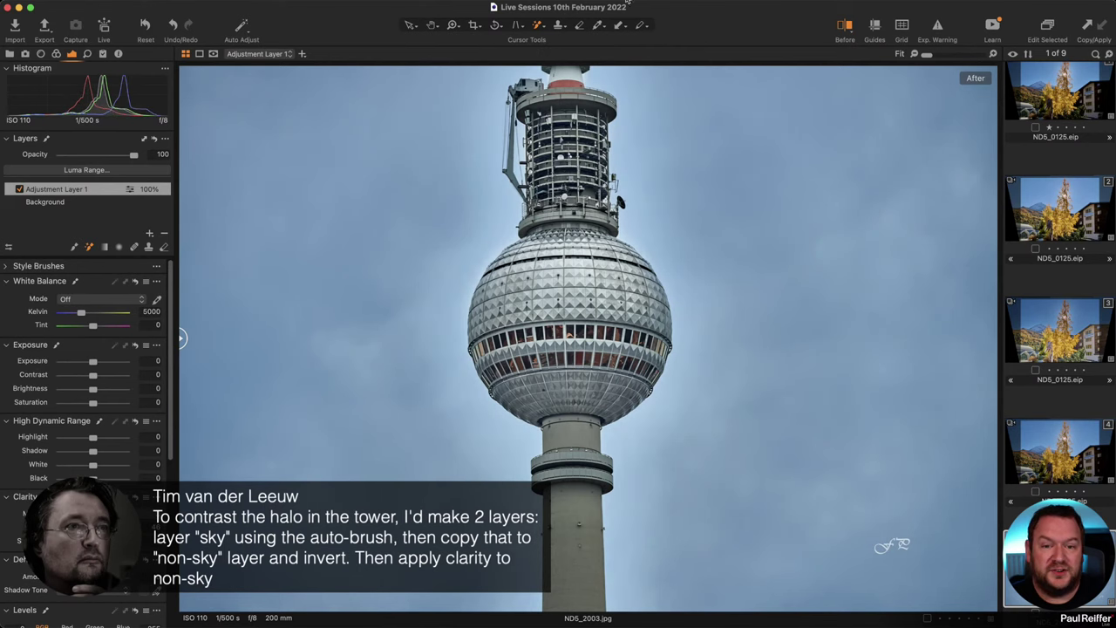
pyautogui.press('m')
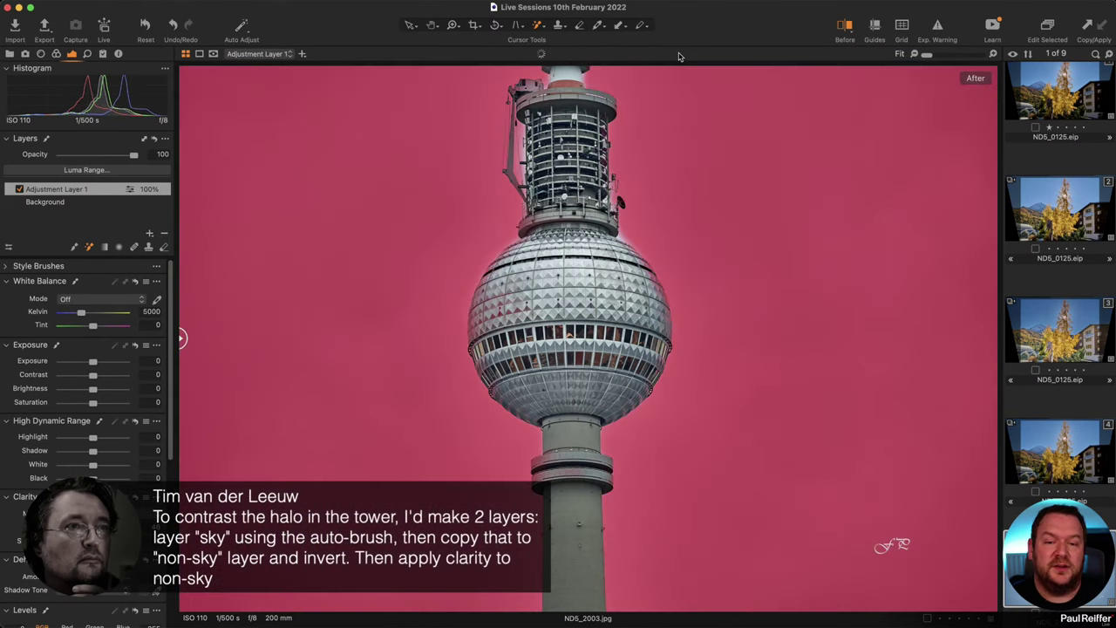
pyautogui.press('m')
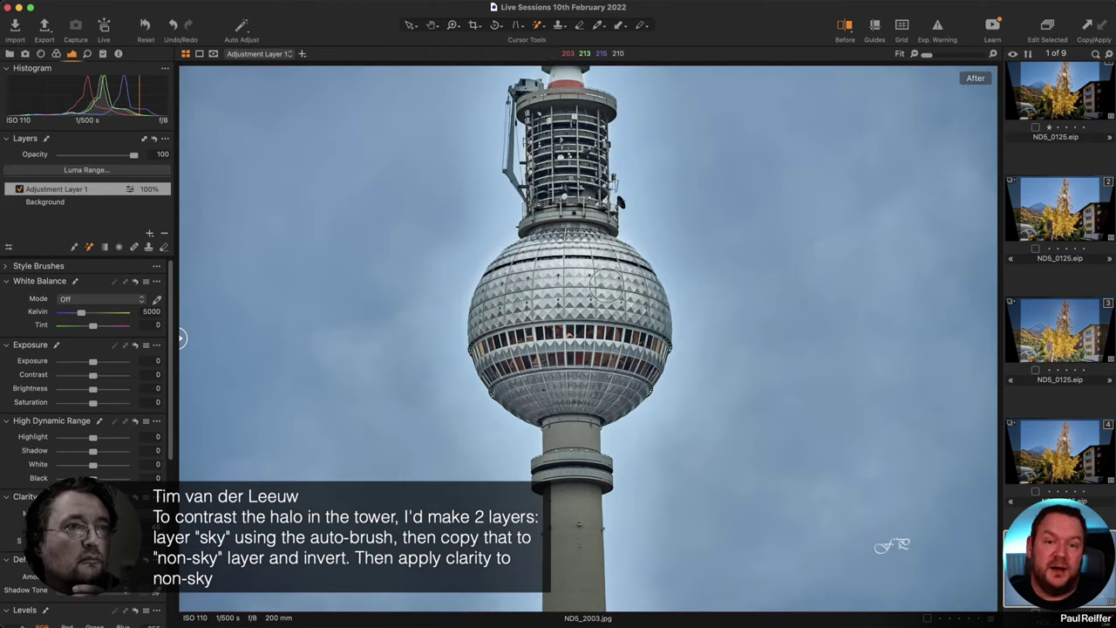
pyautogui.click(18, 189)
pyautogui.click(18, 189)
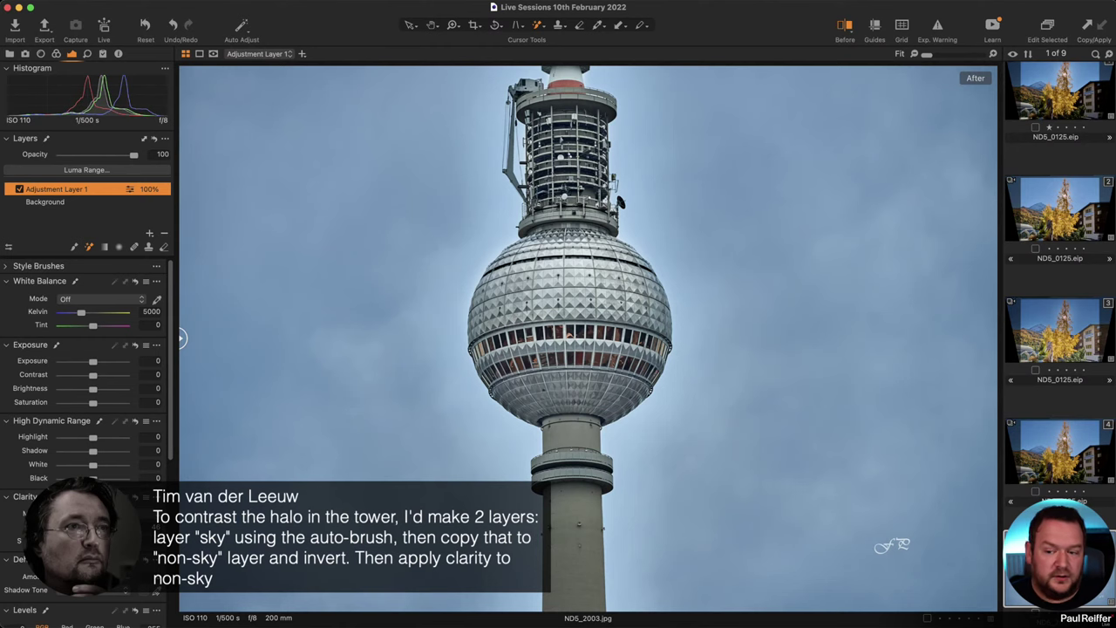
pyautogui.press('m')
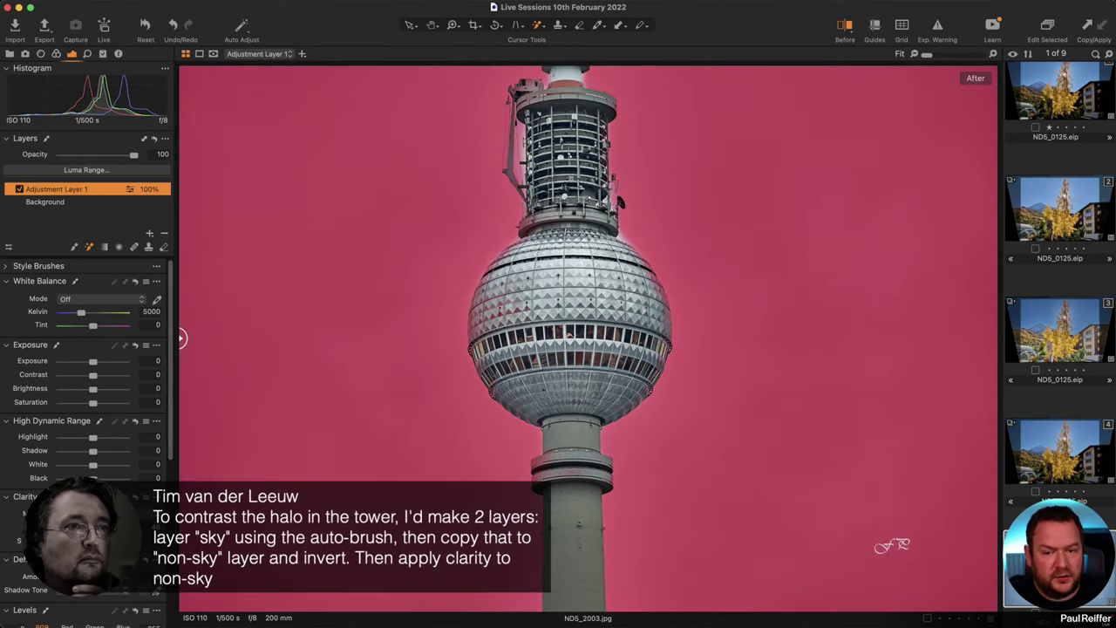
pyautogui.press('m')
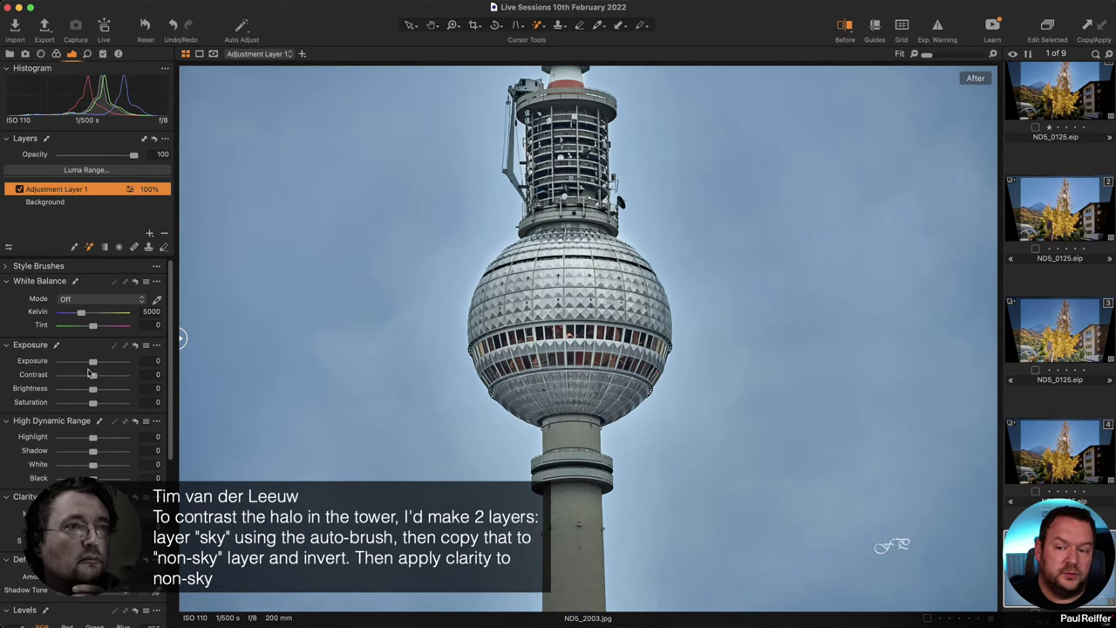
# Try an Exposure of -0.8 on the tower's sky layer, reset it, and check the mask again.
pyautogui.moveTo(96, 363); pyautogui.dragTo(89, 365)
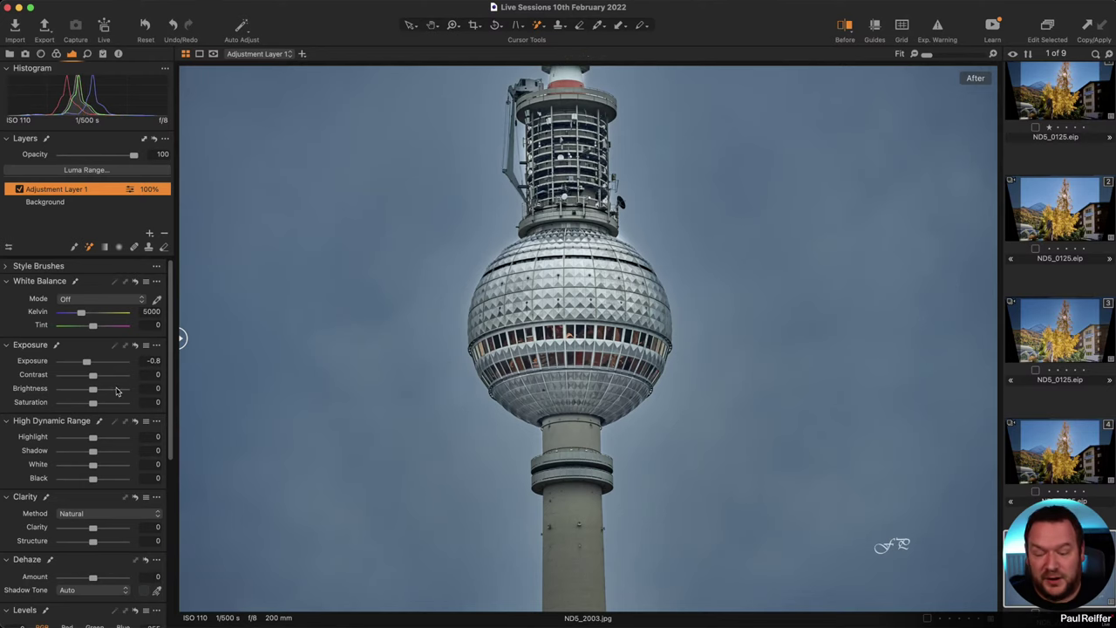
pyautogui.doubleClick(87, 363)
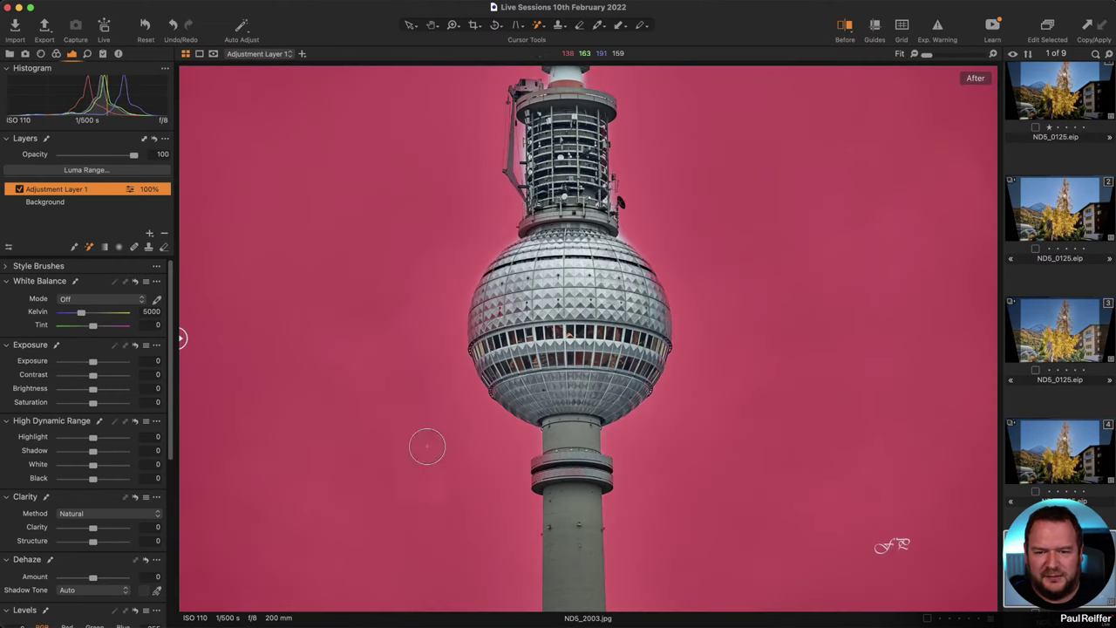
pyautogui.press('m')
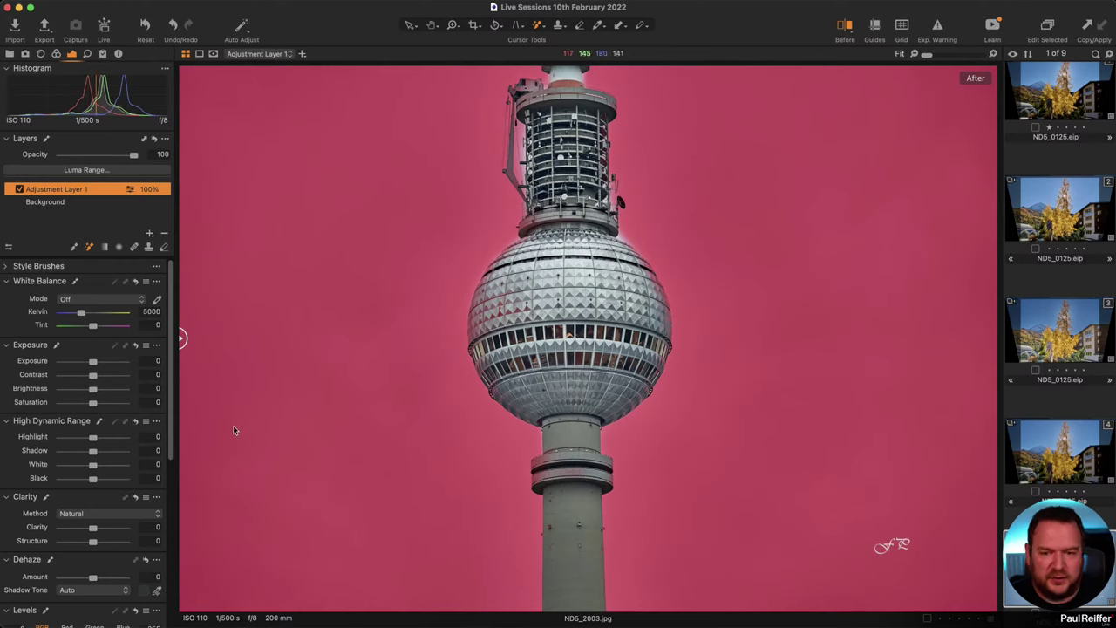
pyautogui.press('m')
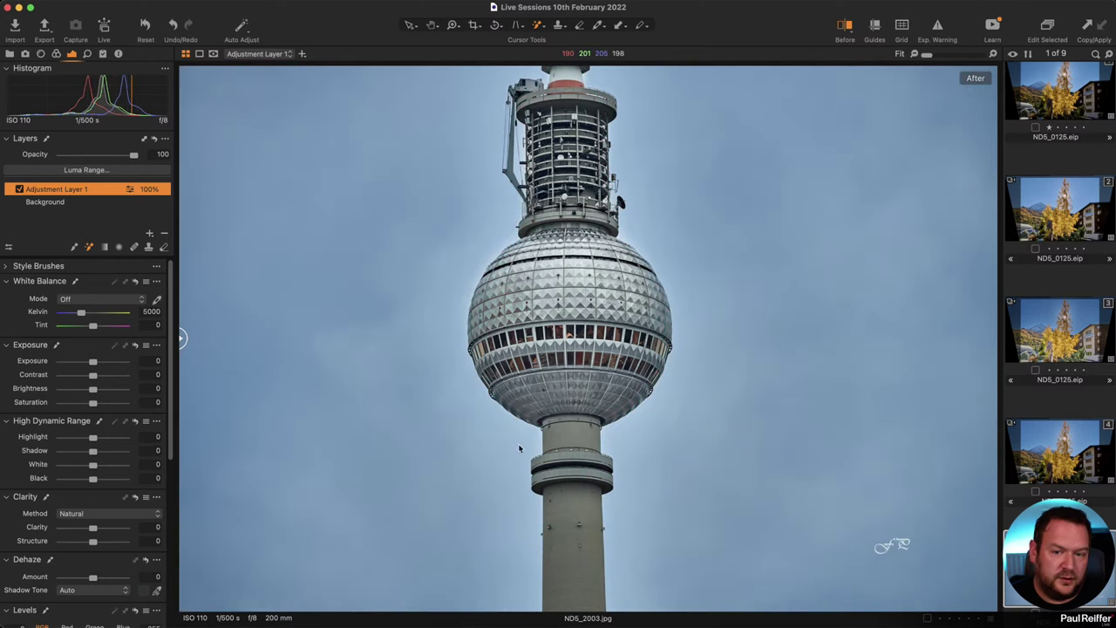
# Set the sky layer's Clarity to 61 and compare the area around the tower with the mask shown and hidden.
pyautogui.click(112, 530)
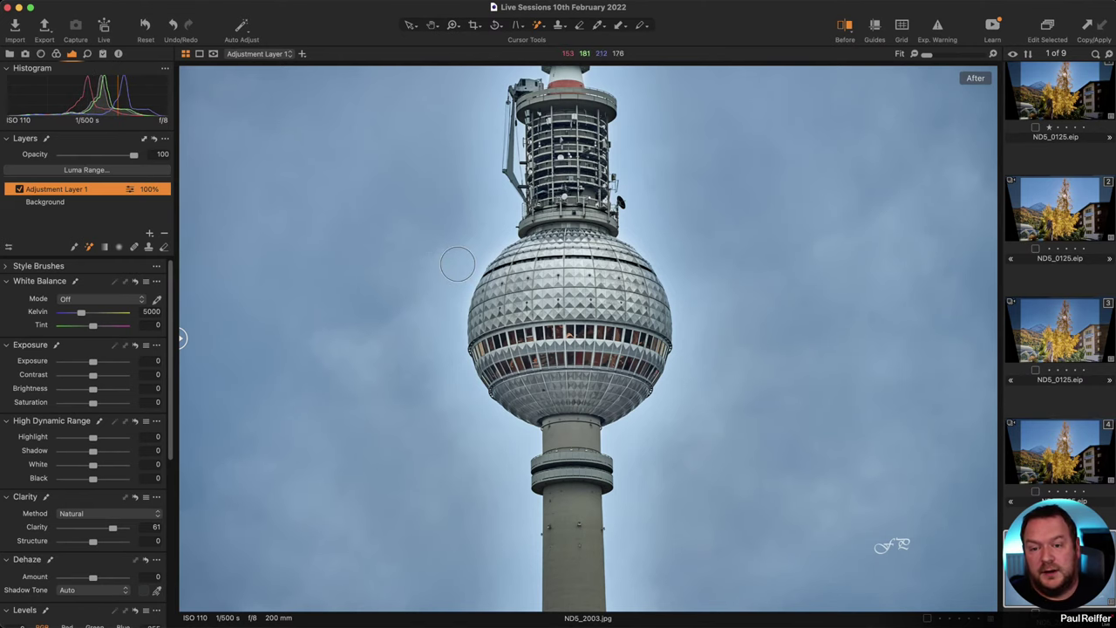
pyautogui.press('m')
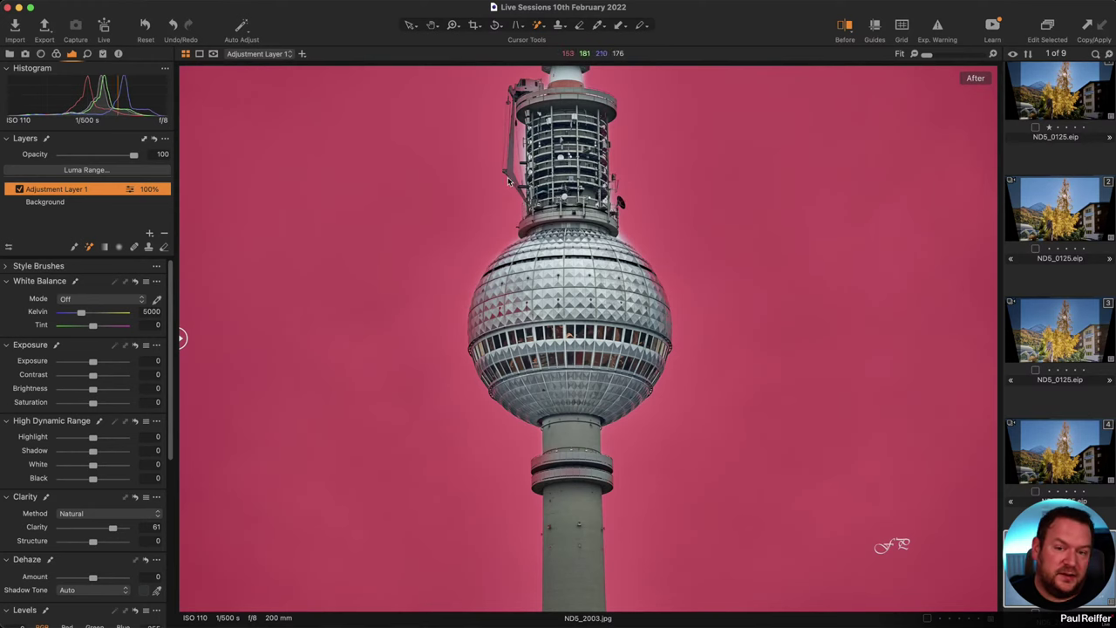
pyautogui.press('m')
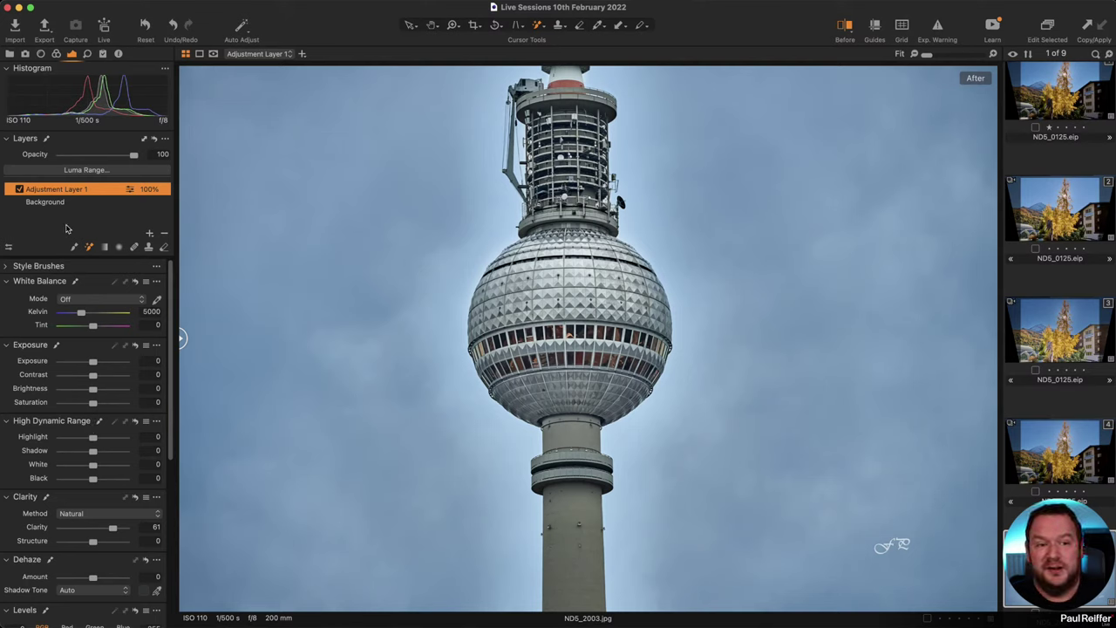
# View variant 1 of ND5_0125.eip, inspect the treetop against the sky close up, and select the licht layer.
pyautogui.scroll(1, 1035, 195)
pyautogui.click(1073, 131)
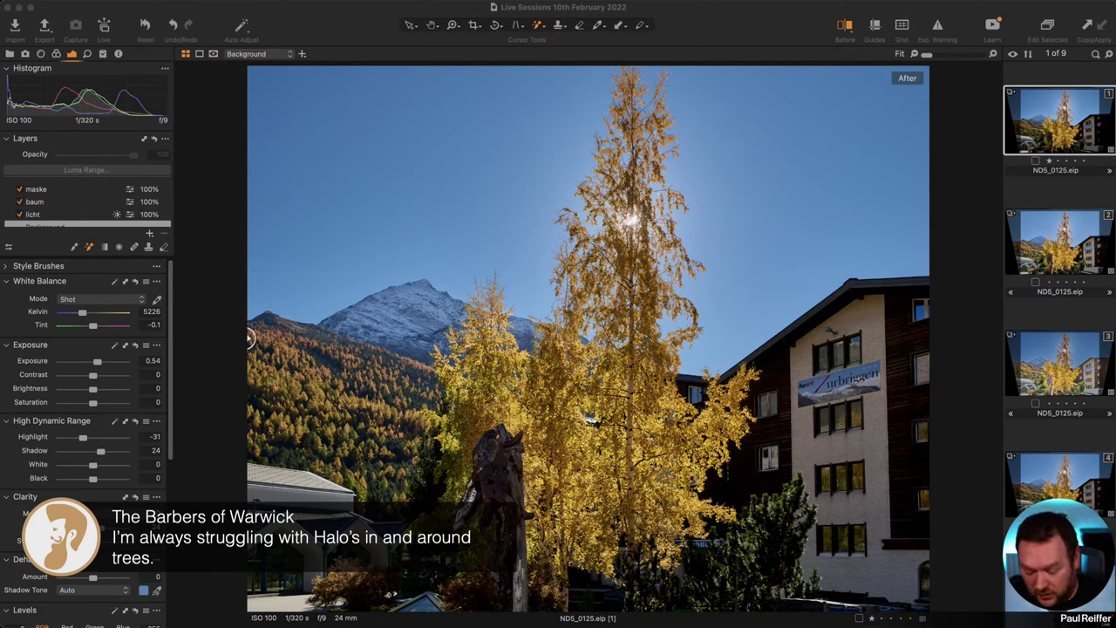
pyautogui.press('z')
pyautogui.click(536, 148)
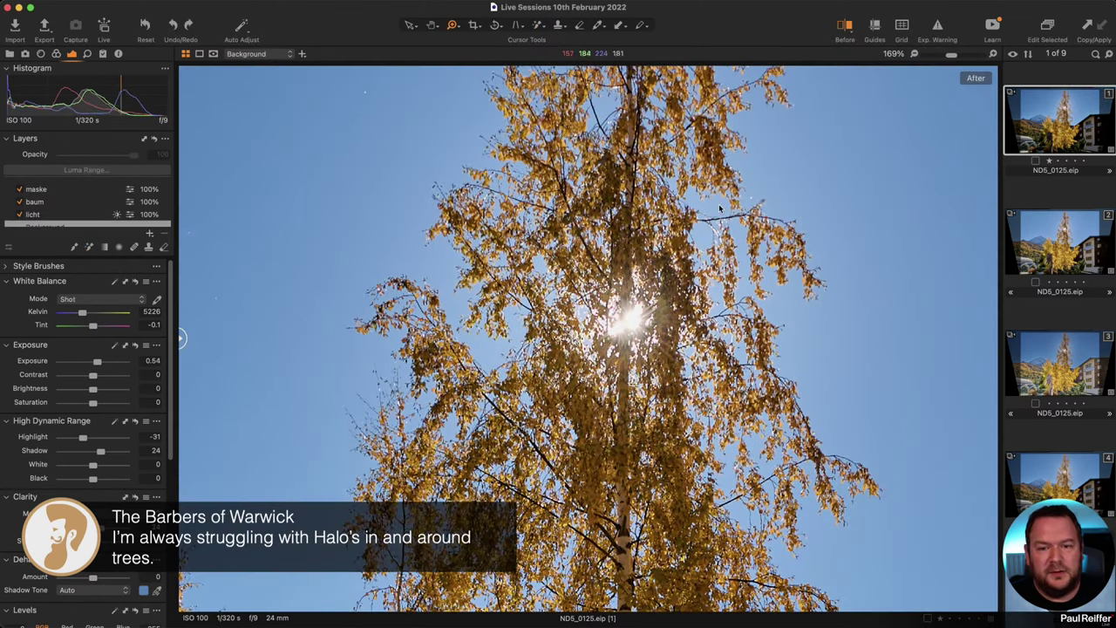
pyautogui.click(85, 219)
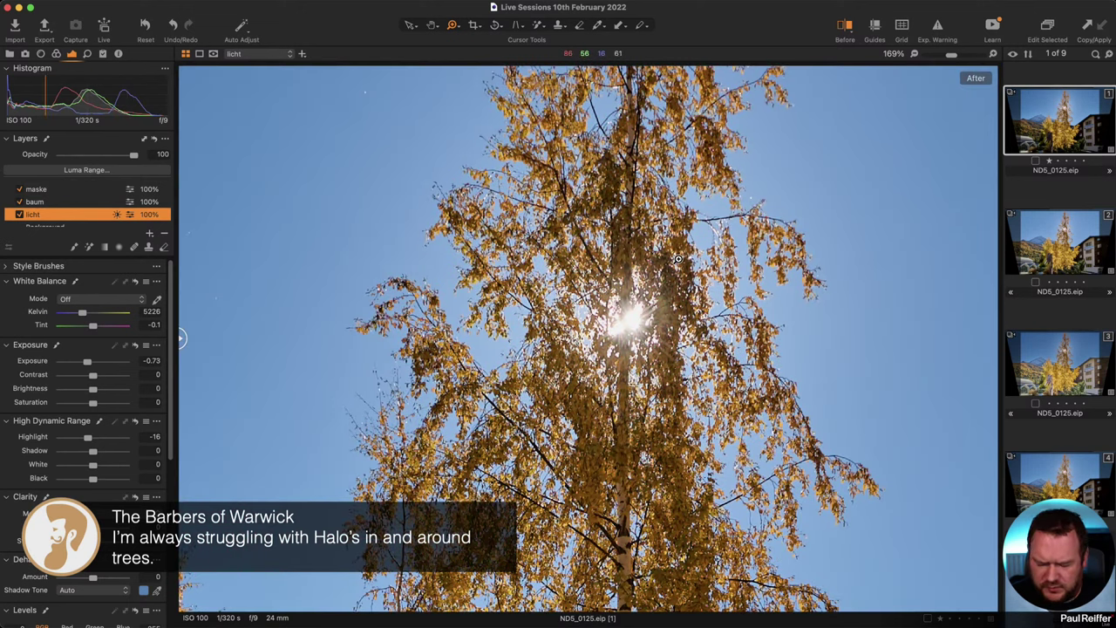
pyautogui.keyDown('alt'); pyautogui.click(572, 260); pyautogui.keyUp('alt')
pyautogui.keyDown('alt'); pyautogui.click(573, 260); pyautogui.keyUp('alt')
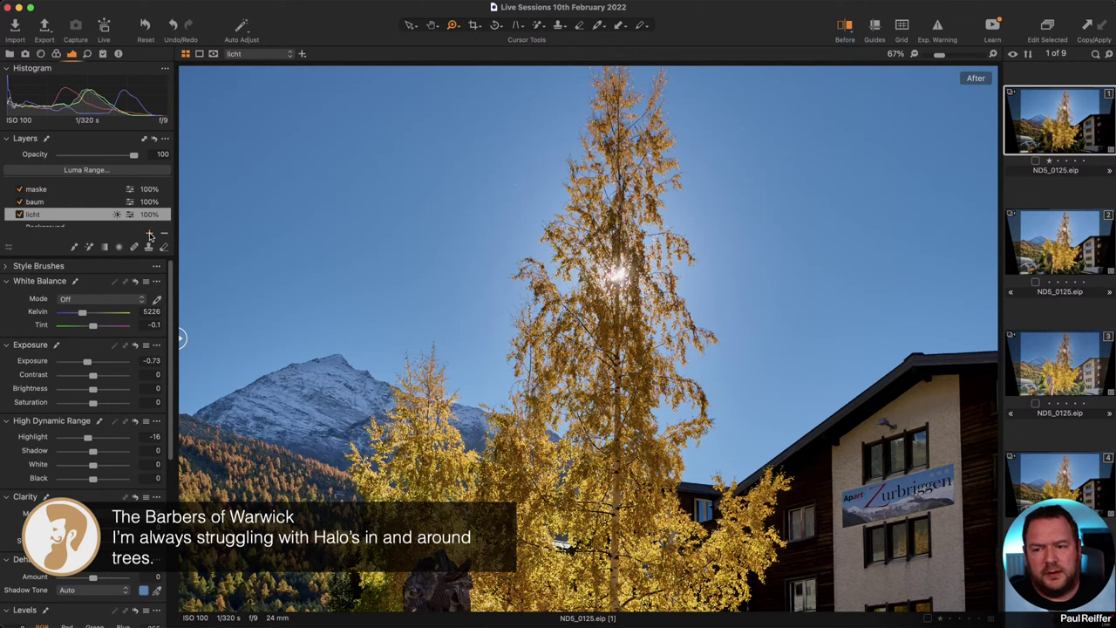
# Add a new filled adjustment layer to variant 1 of the autumn tree photo and display its mask.
pyautogui.click(150, 234)
pyautogui.click(228, 252)
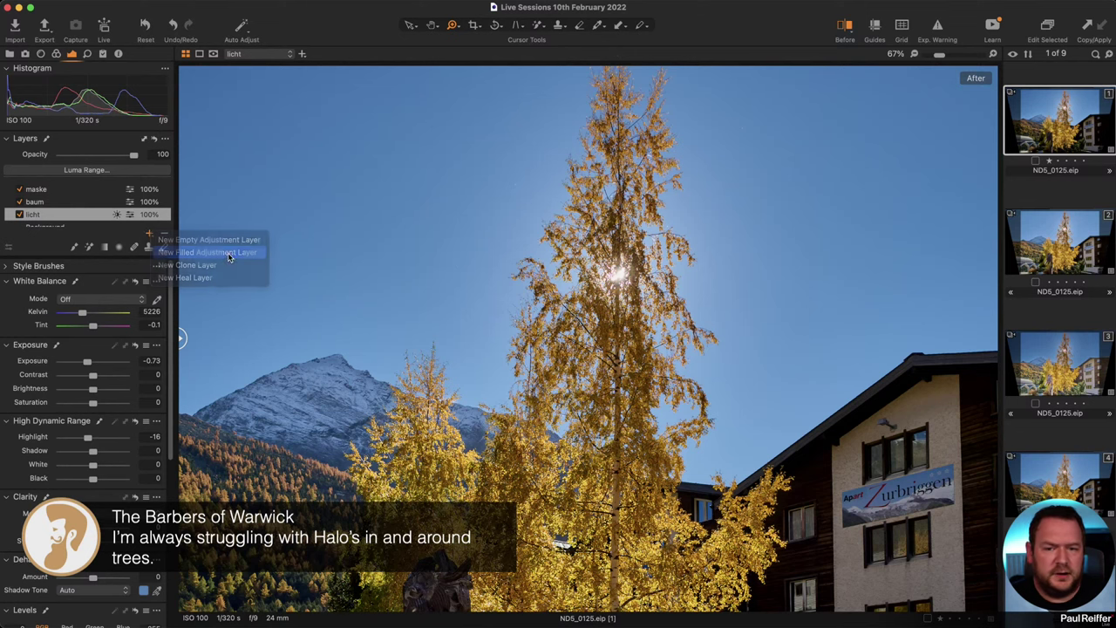
pyautogui.press('m')
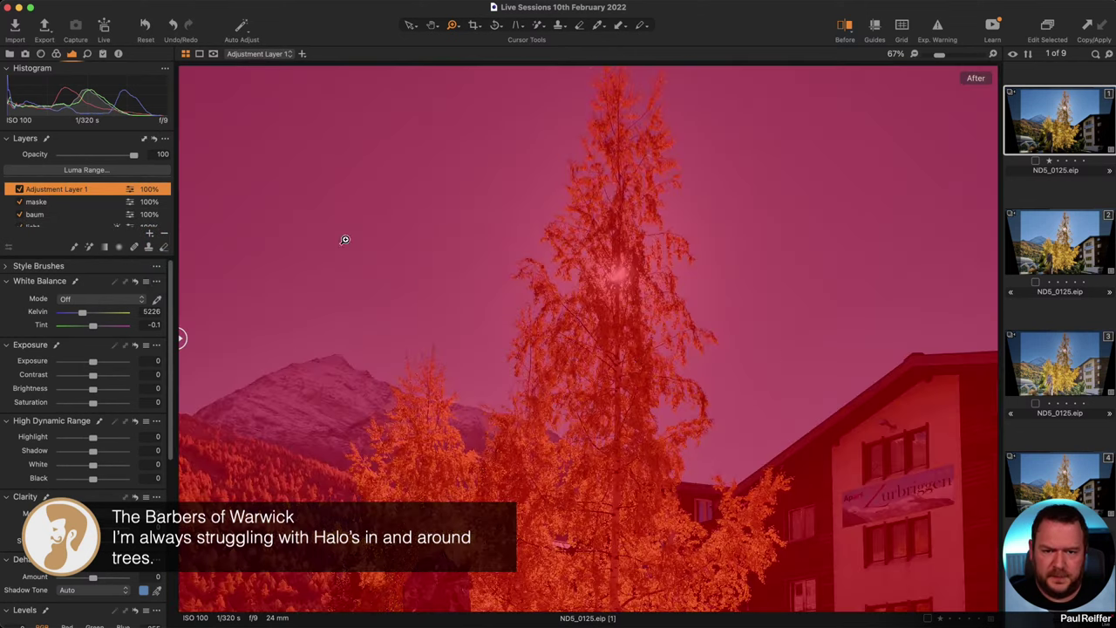
pyautogui.click(96, 171)
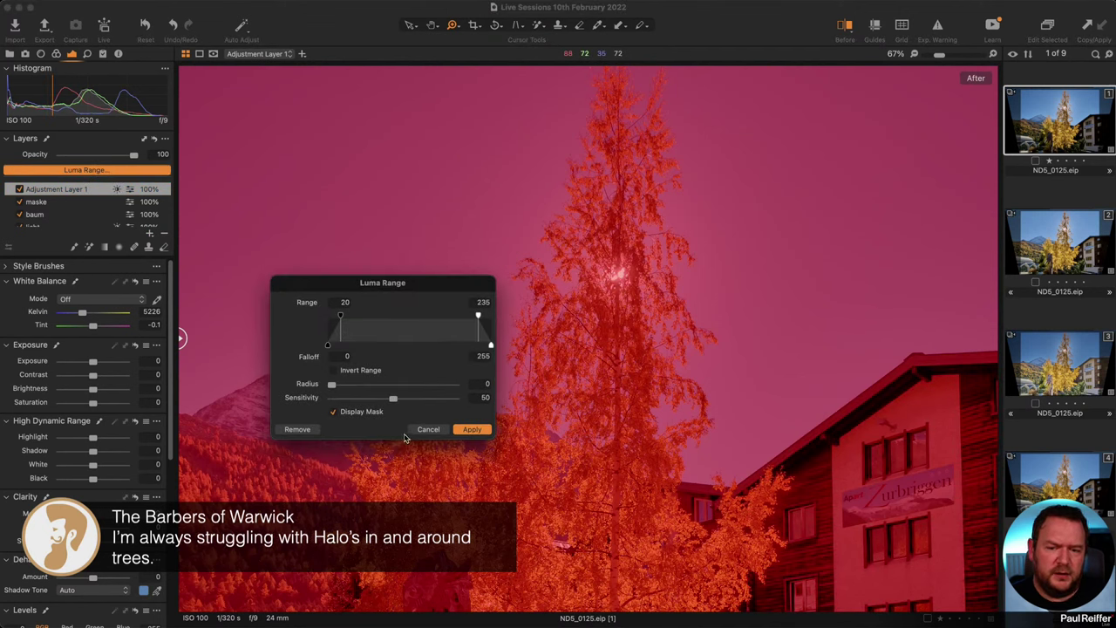
pyautogui.click(427, 429)
# Apply a Luma Range of 152 to 214 with falloff 95 to 243 and radius 0.3 to the filled layer.
pyautogui.moveTo(525, 178); pyautogui.dragTo(715, 345)
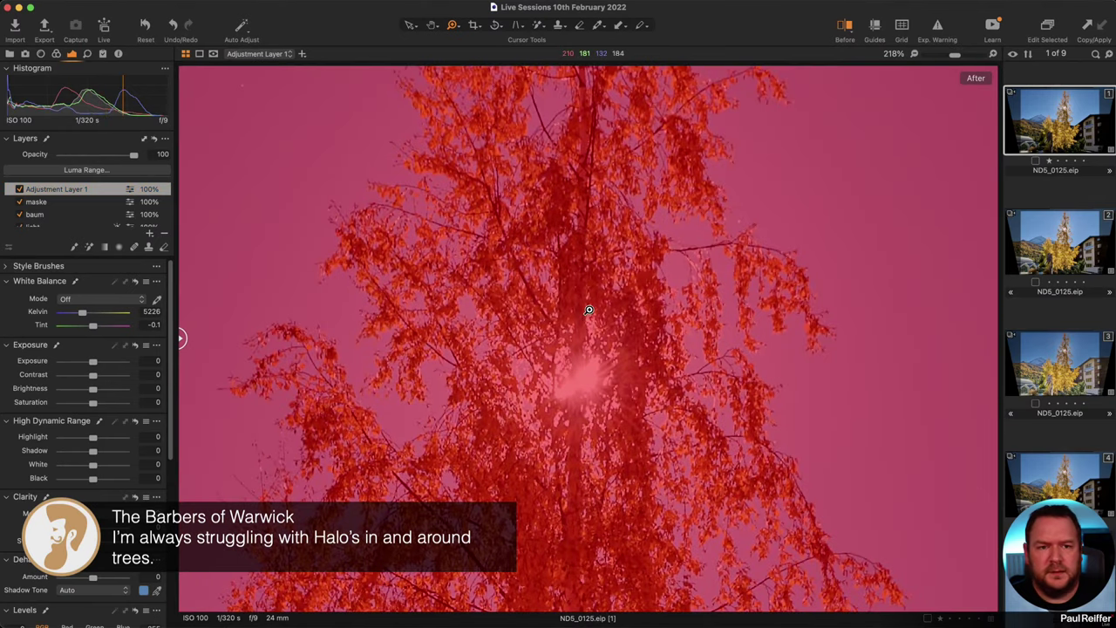
pyautogui.click(99, 170)
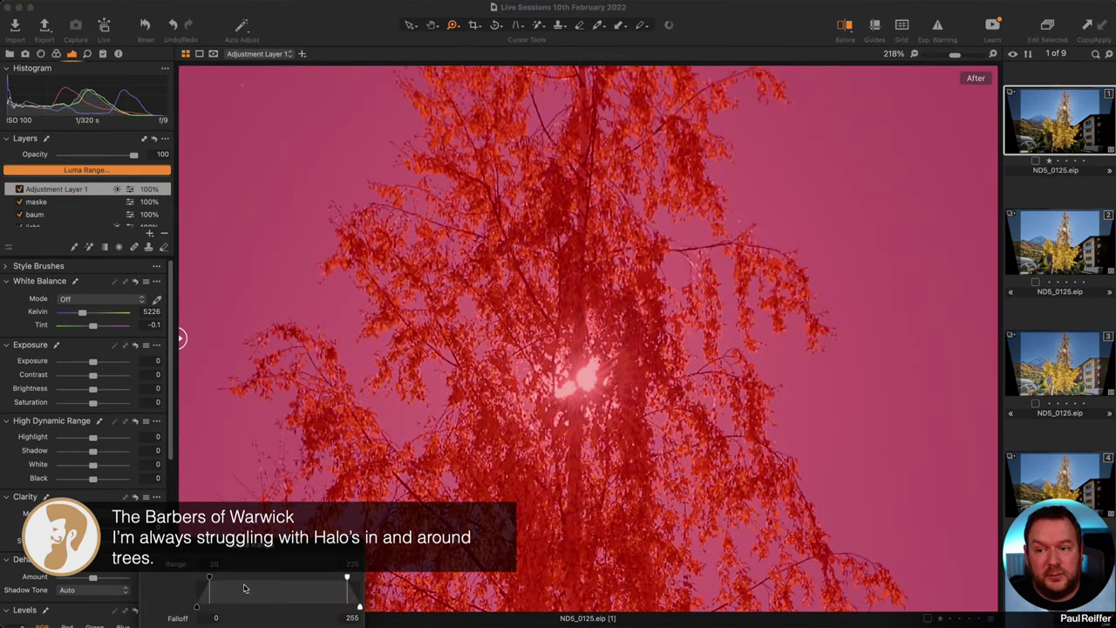
pyautogui.moveTo(241, 570); pyautogui.dragTo(258, 246)
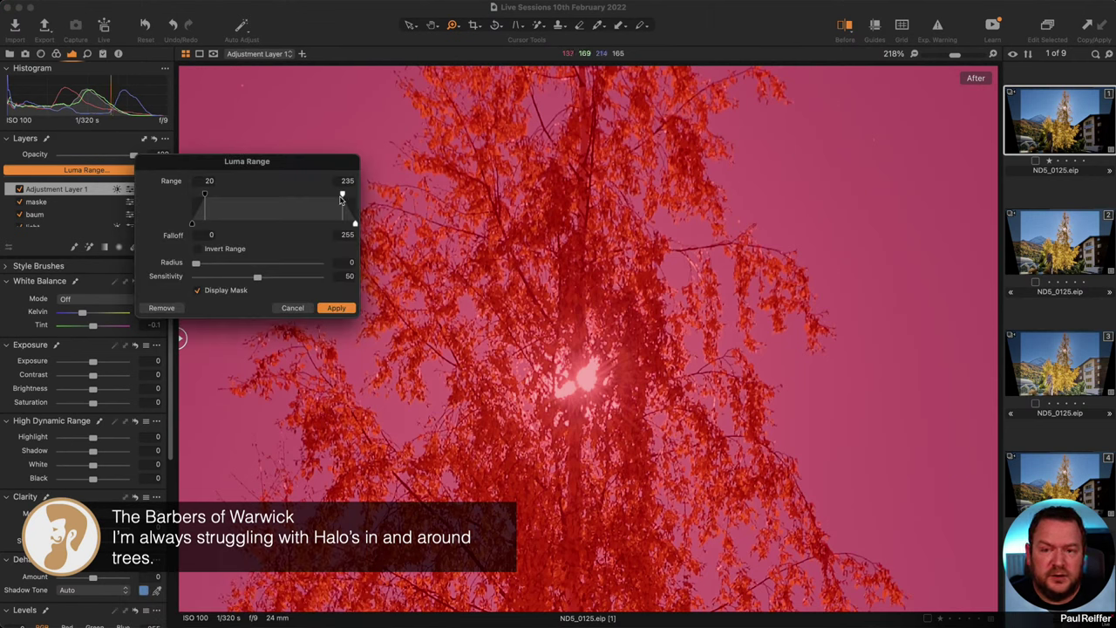
pyautogui.moveTo(341, 199)
pyautogui.mouseDown()
pyautogui.moveTo(304, 198)
pyautogui.moveTo(330, 198)
pyautogui.mouseUp()
pyautogui.moveTo(204, 195); pyautogui.dragTo(286, 201)
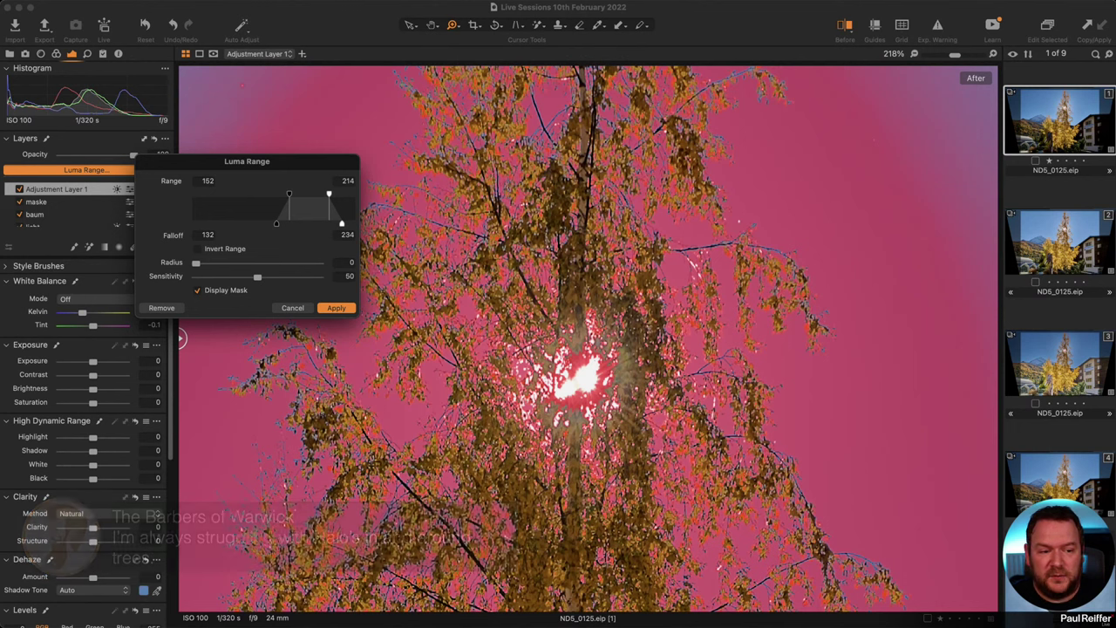
pyautogui.moveTo(278, 225); pyautogui.dragTo(253, 224)
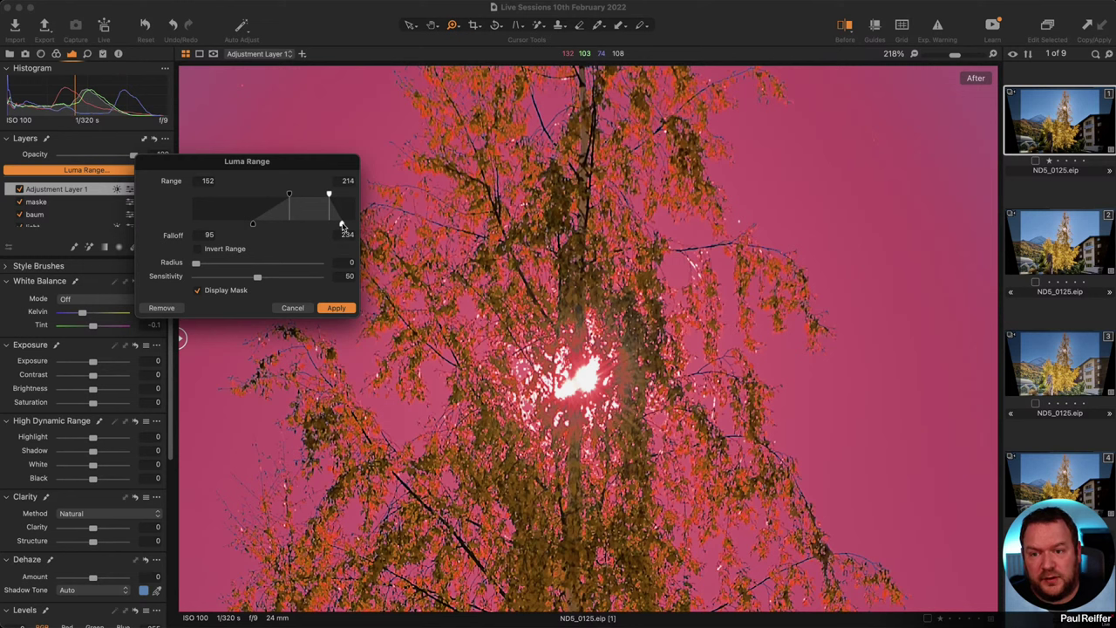
pyautogui.moveTo(342, 226); pyautogui.dragTo(347, 224)
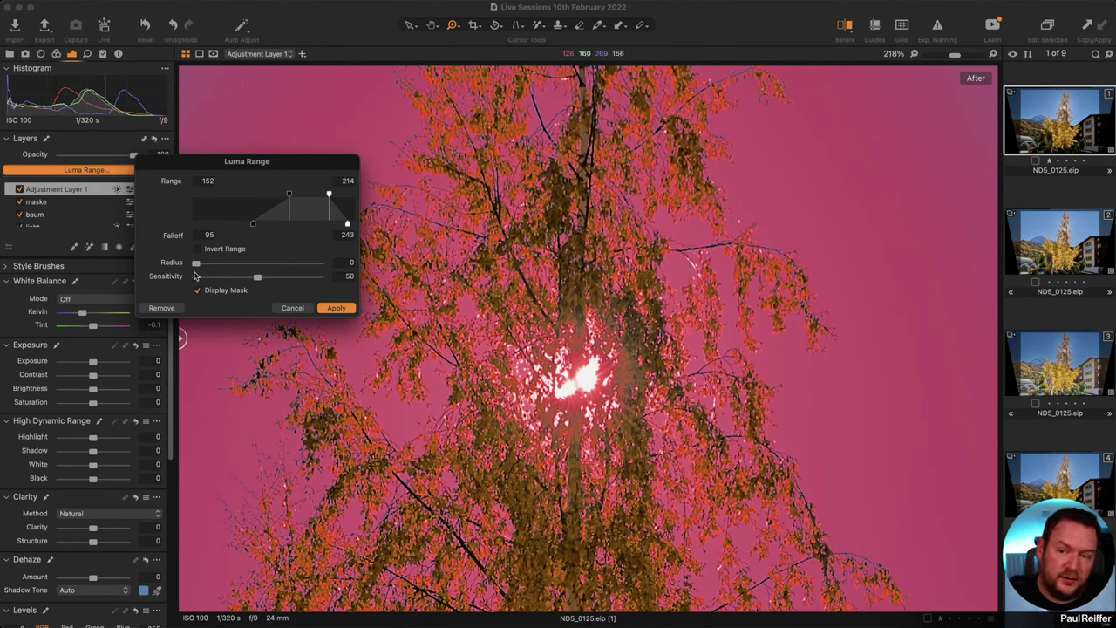
pyautogui.moveTo(197, 266); pyautogui.dragTo(204, 268)
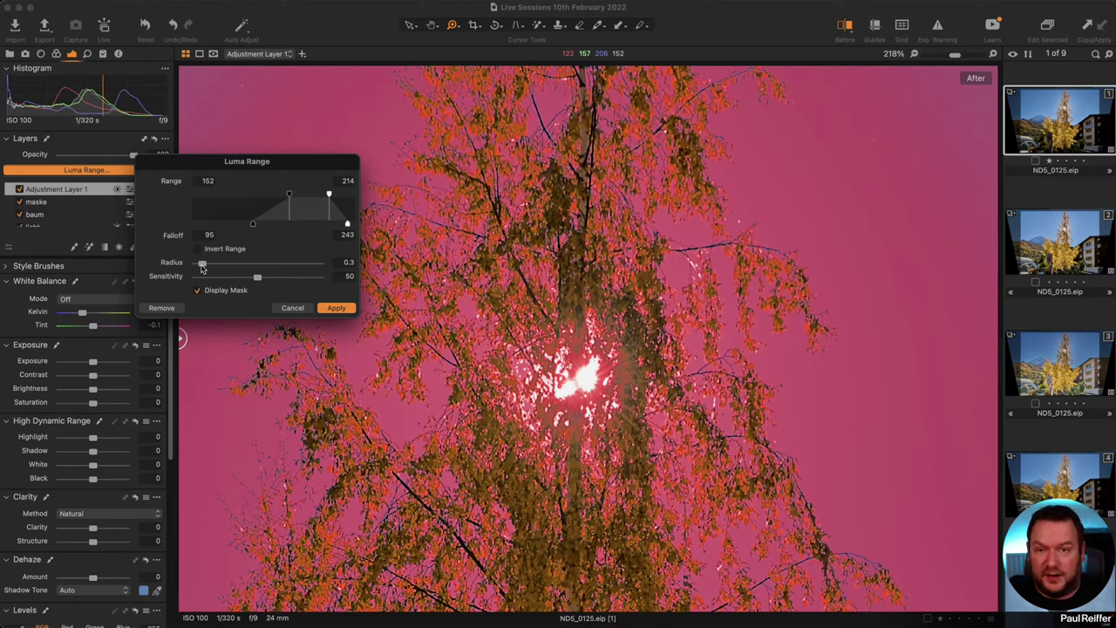
pyautogui.click(335, 308)
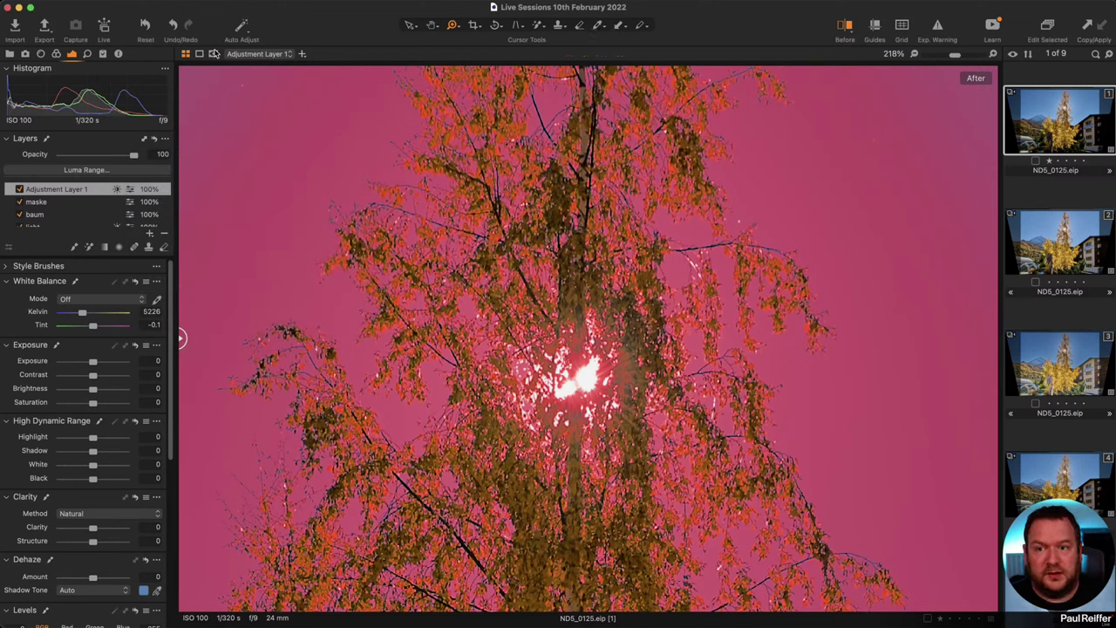
# Display the new layer's mask in grayscale and examine the transition from tree to sky.
pyautogui.click(214, 54)
pyautogui.click(270, 82)
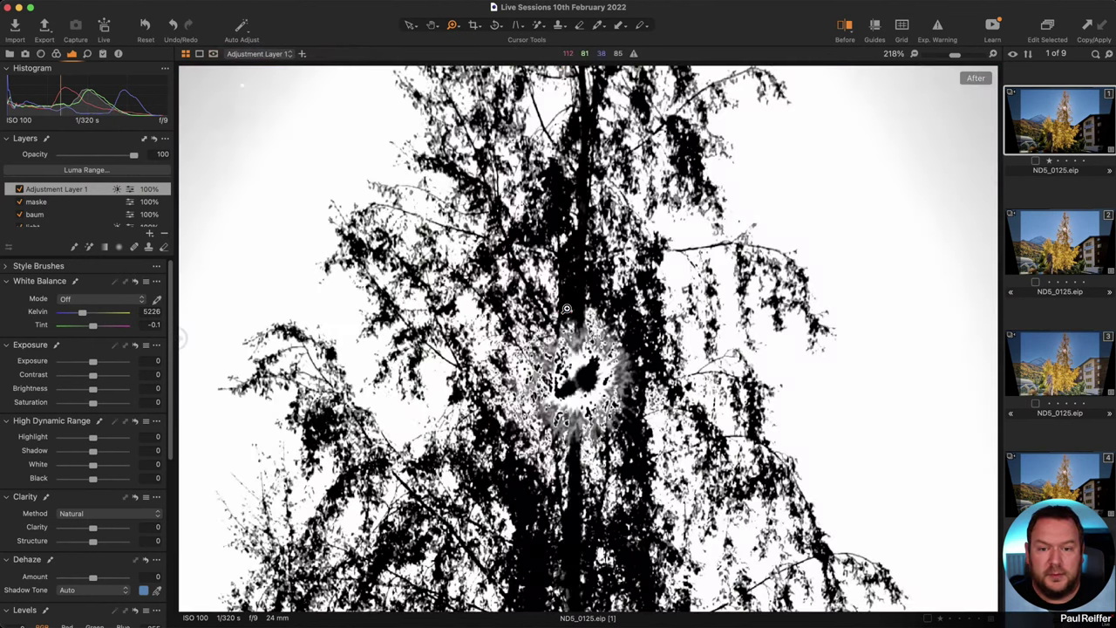
pyautogui.scroll(-5, 576, 301)
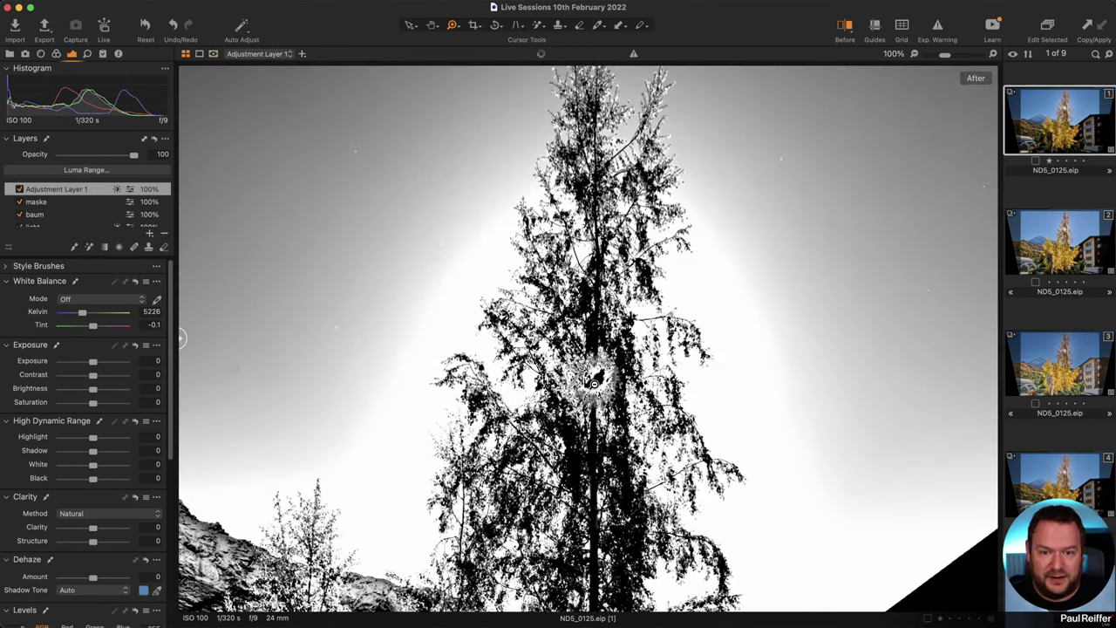
pyautogui.scroll(3, 580, 333)
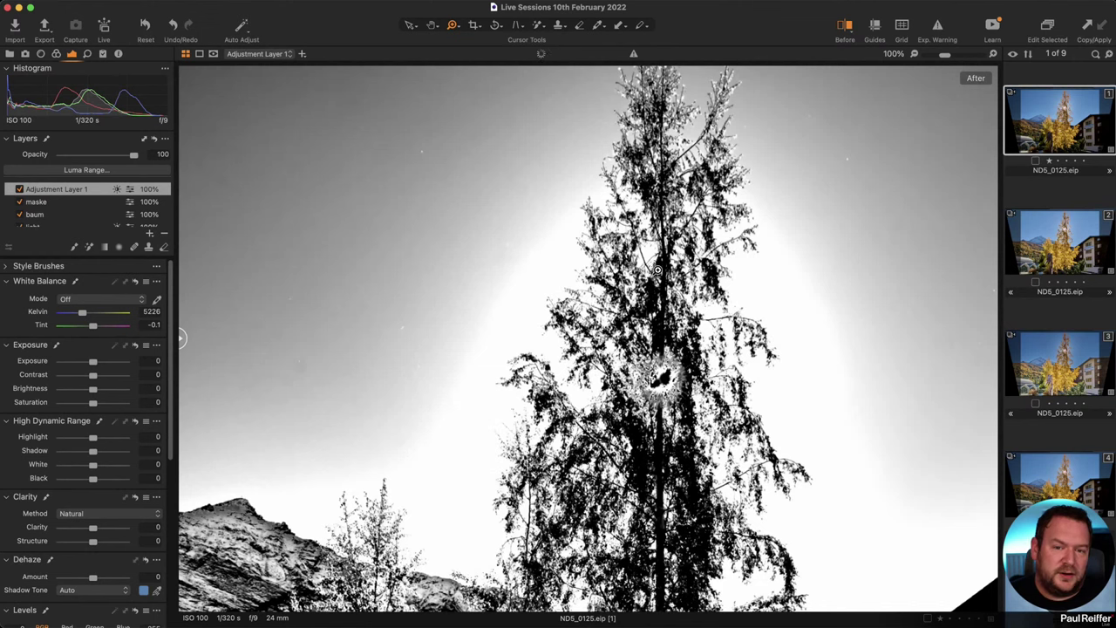
pyautogui.scroll(2, 548, 246)
# Hide the mask, set the layer's Exposure to -0.42 and inspect the treetop branches against the sky close up.
pyautogui.press('m')
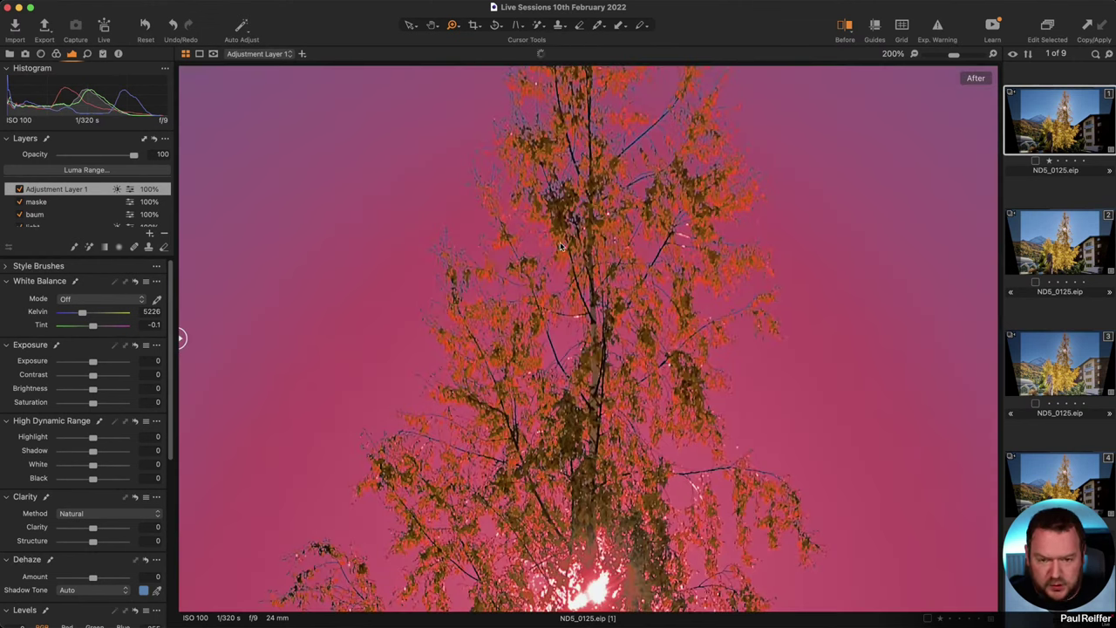
pyautogui.press('m')
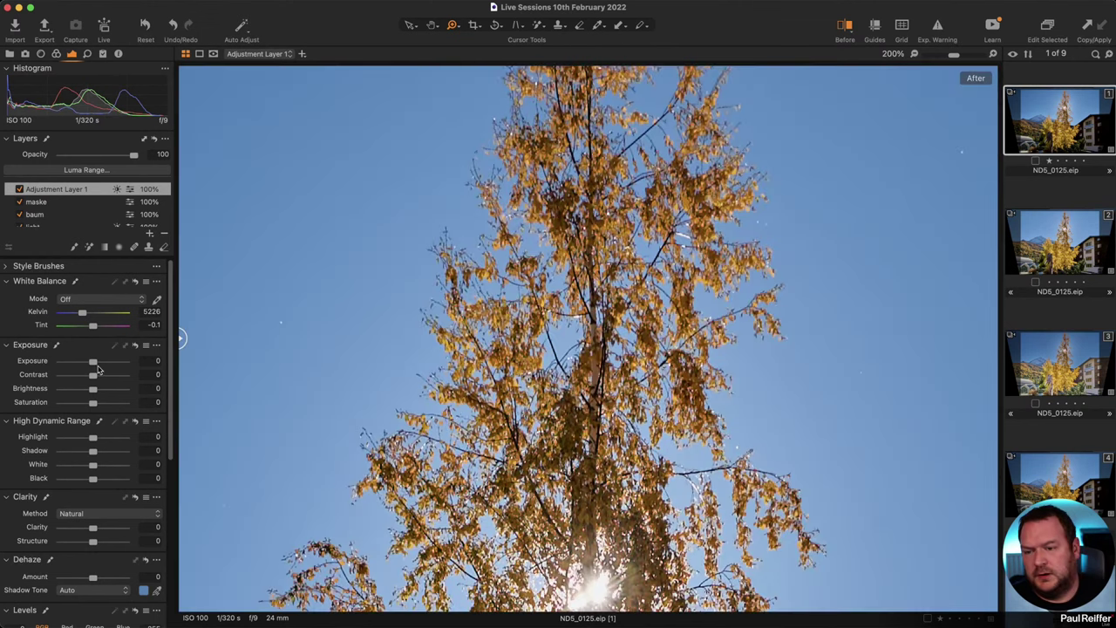
pyautogui.moveTo(93, 366)
pyautogui.mouseDown()
pyautogui.moveTo(71, 365)
pyautogui.moveTo(89, 365)
pyautogui.mouseUp()
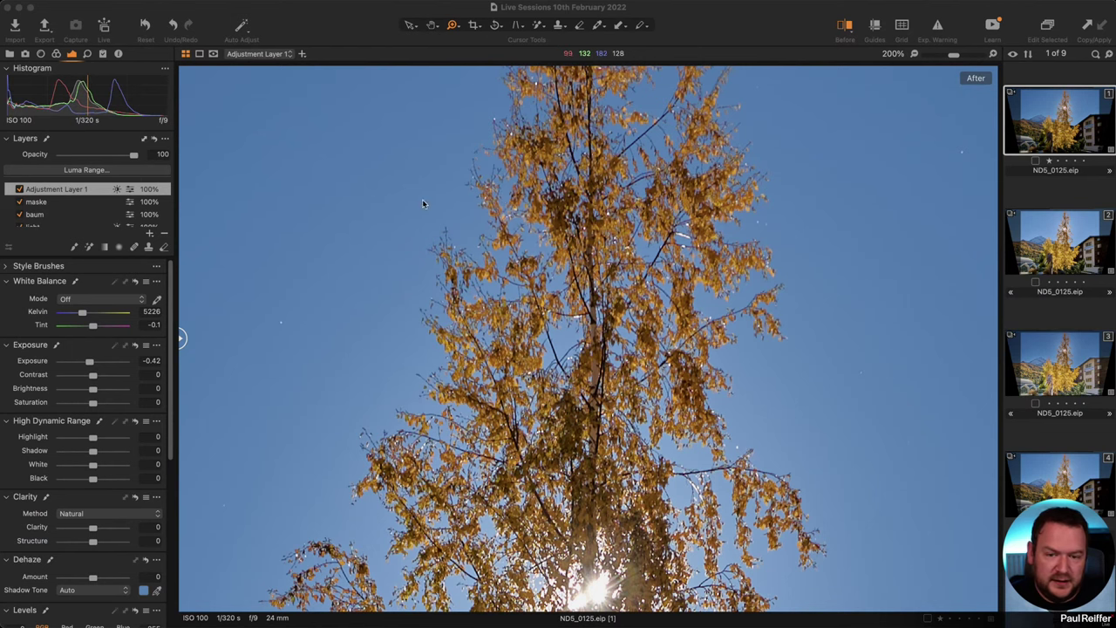
pyautogui.moveTo(422, 203); pyautogui.dragTo(588, 282)
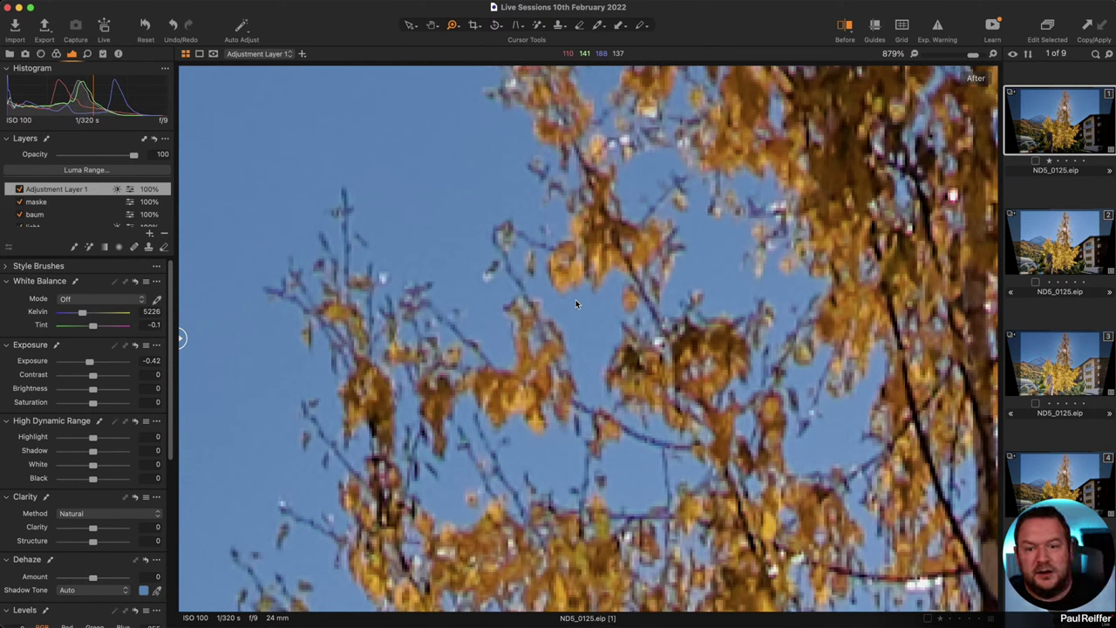
# Try a Luma Range of 152 to 214 without any soft transition by setting the falloff to 152 and 214.
pyautogui.click(96, 170)
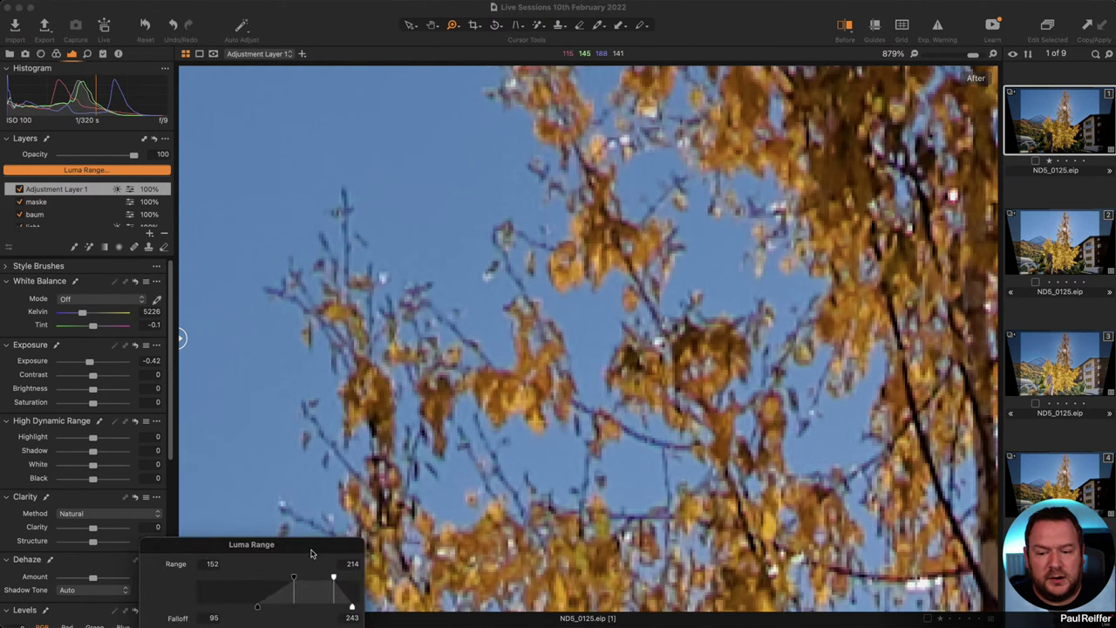
pyautogui.moveTo(311, 553); pyautogui.dragTo(337, 264)
pyautogui.press('m')
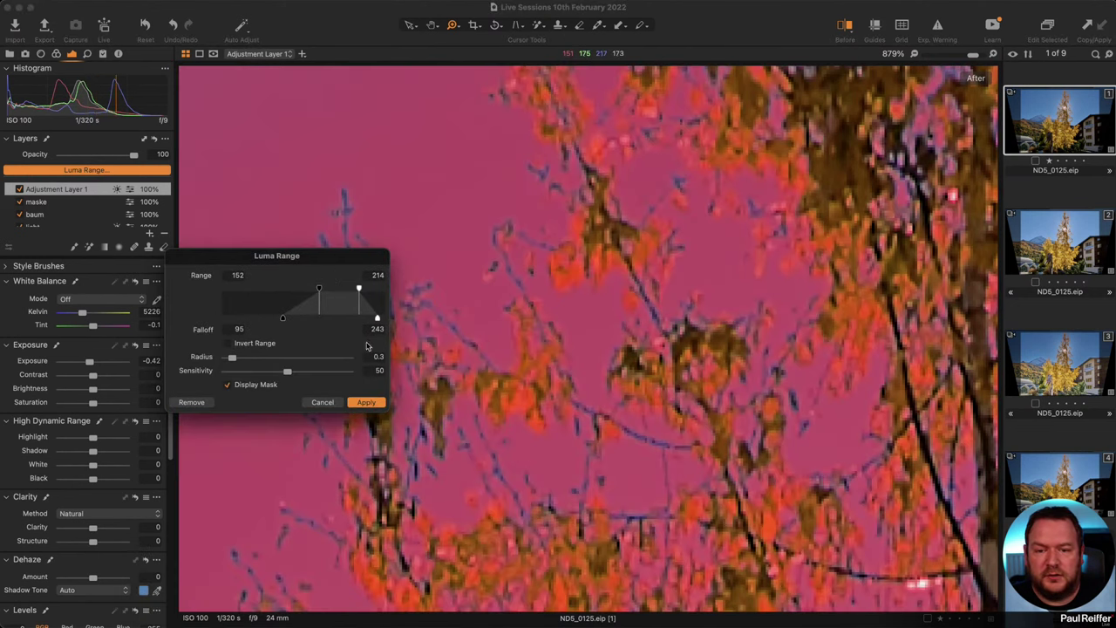
pyautogui.moveTo(377, 319); pyautogui.dragTo(358, 320)
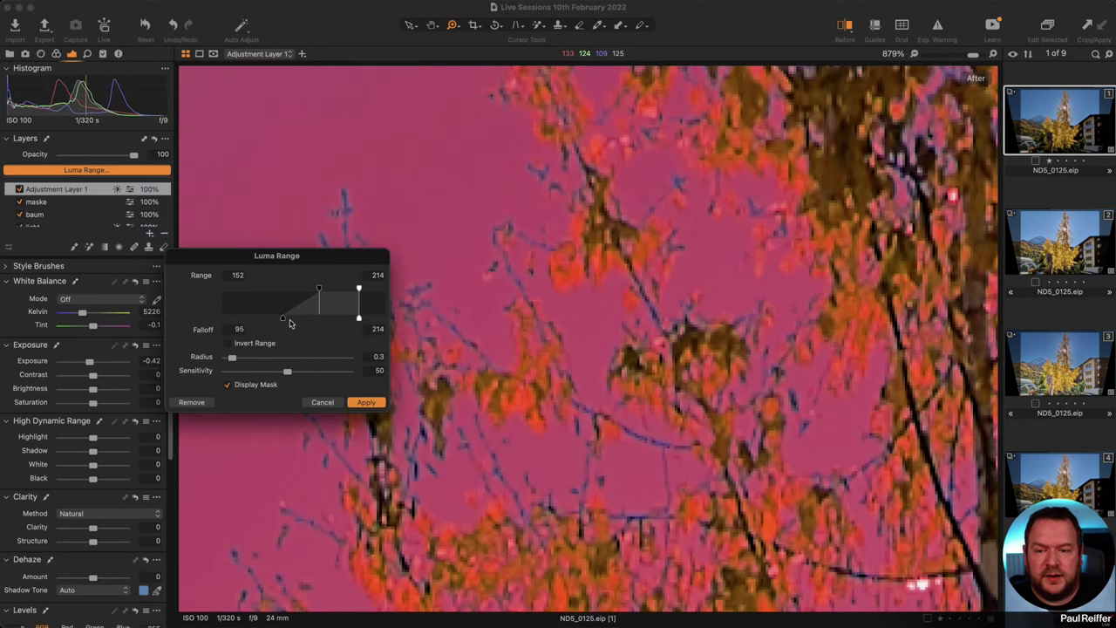
pyautogui.moveTo(290, 323); pyautogui.dragTo(317, 319)
pyautogui.click(366, 402)
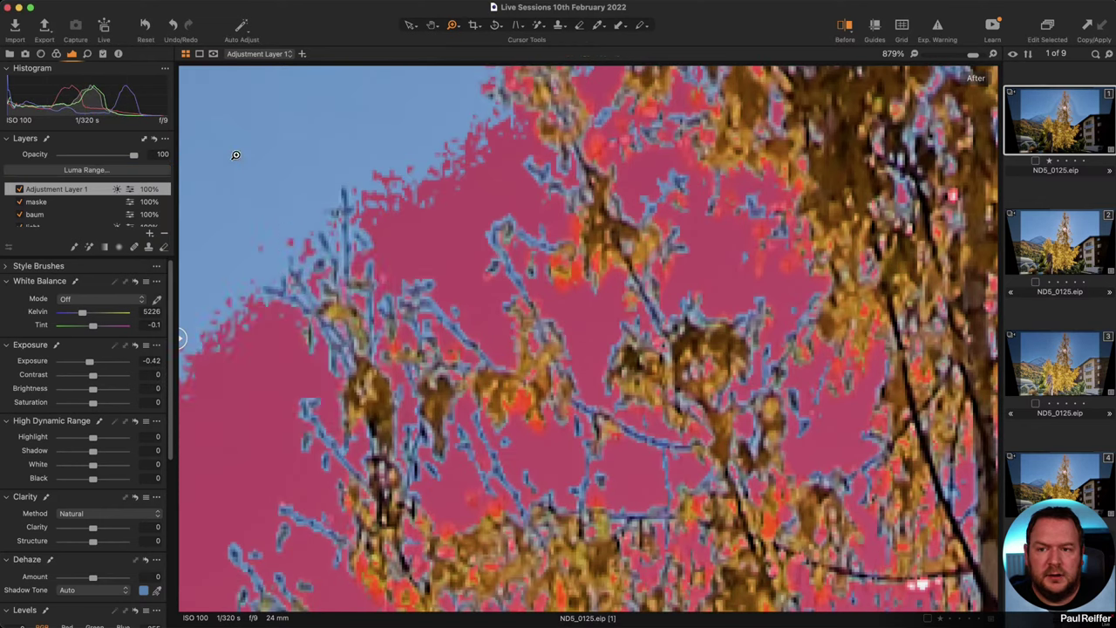
# Examine the hard edges of the luma mask around the branches in the photo and as a grayscale mask.
pyautogui.press('m')
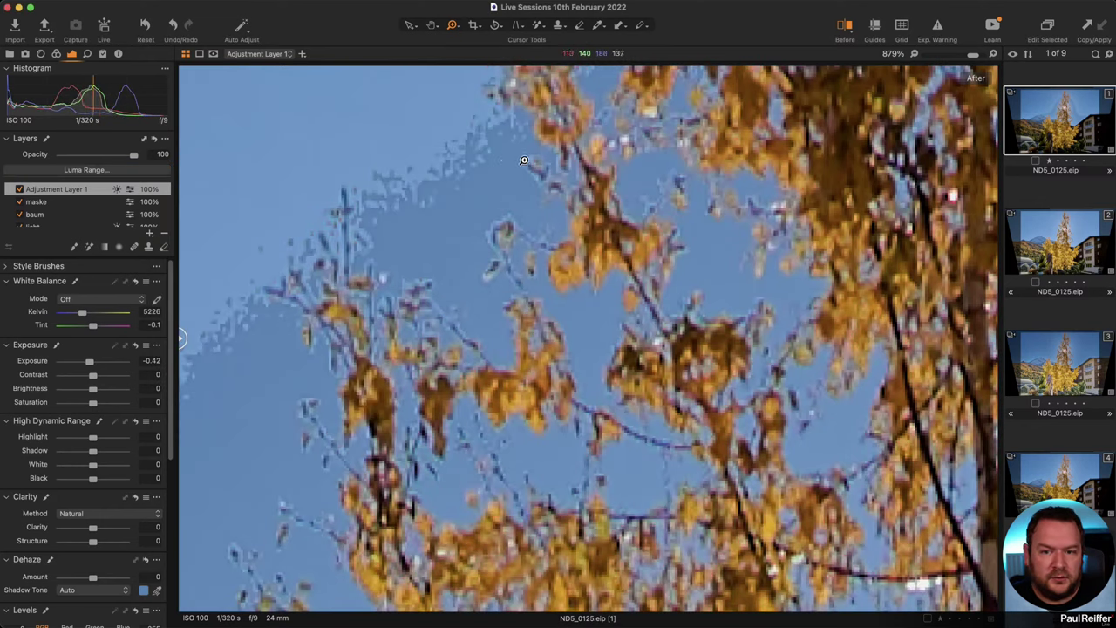
pyautogui.click(212, 54)
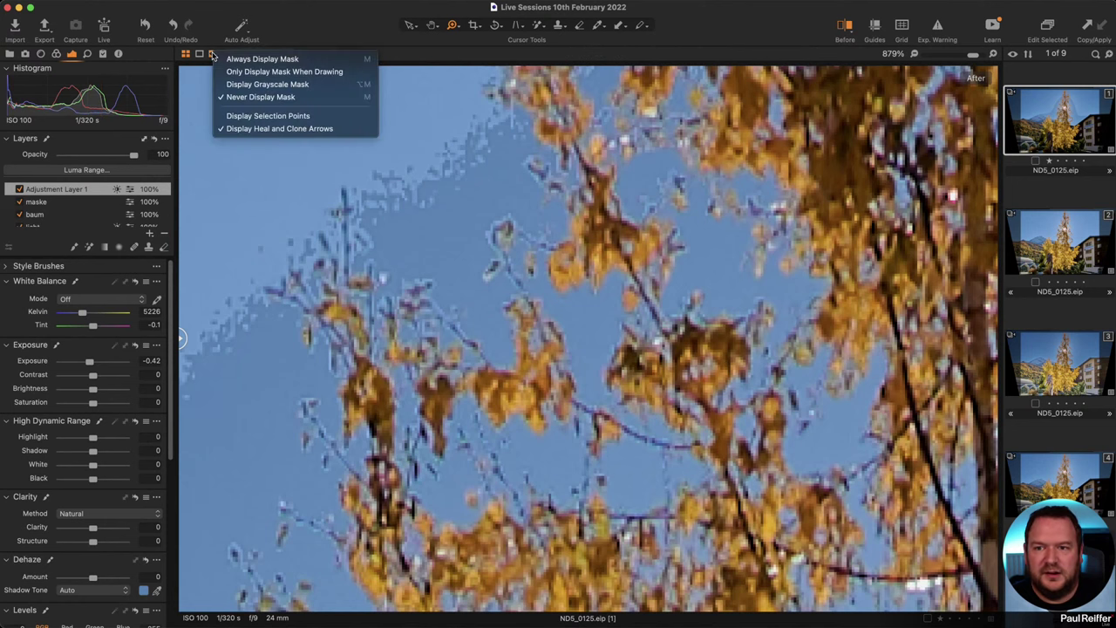
pyautogui.click(267, 83)
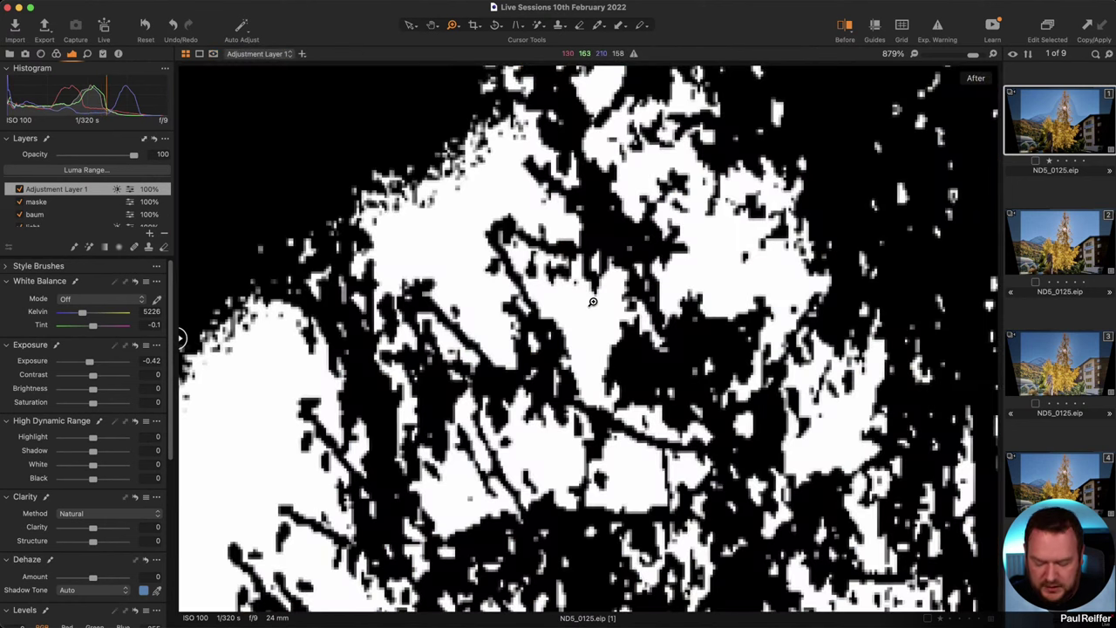
pyautogui.scroll(-5, 592, 302)
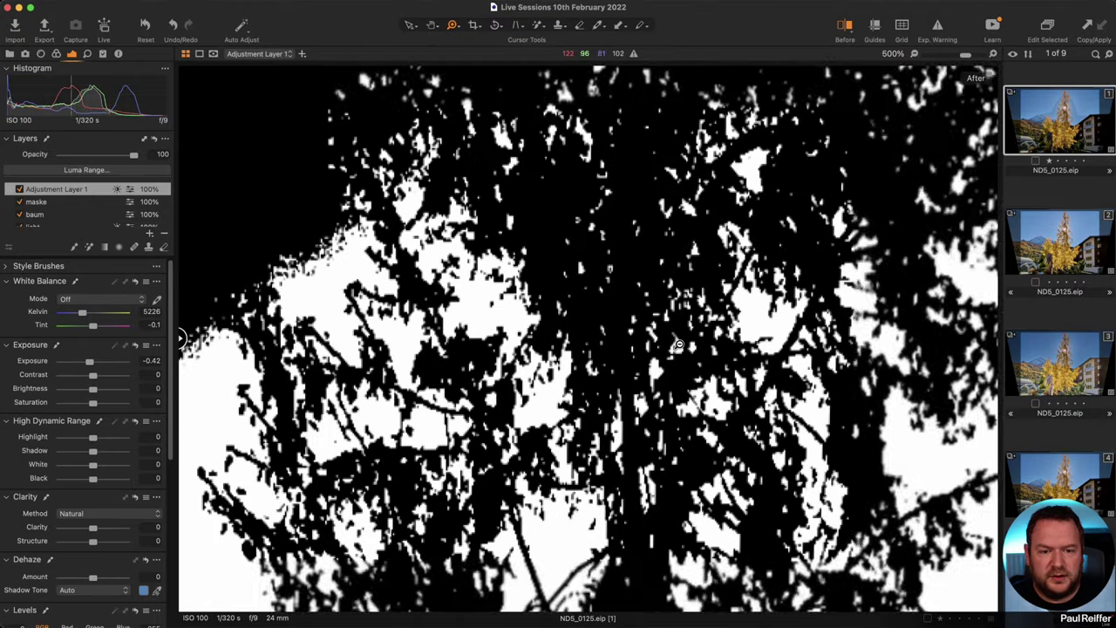
pyautogui.scroll(-3, 680, 345)
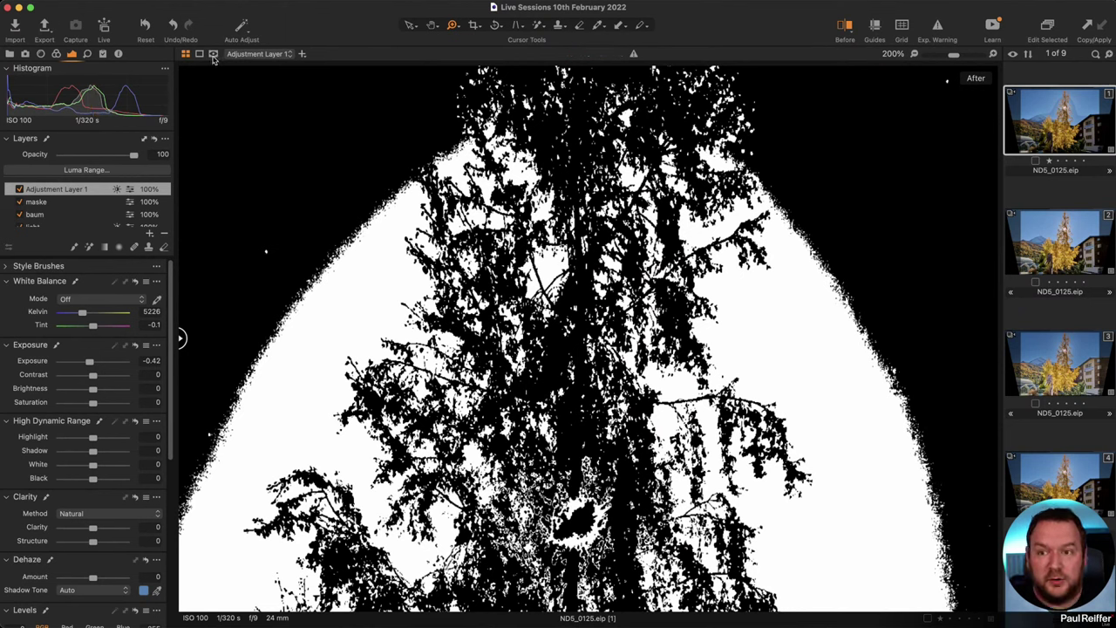
# Soften the layer's Luma Range with a falloff of 110 to 246 and apply it.
pyautogui.click(96, 170)
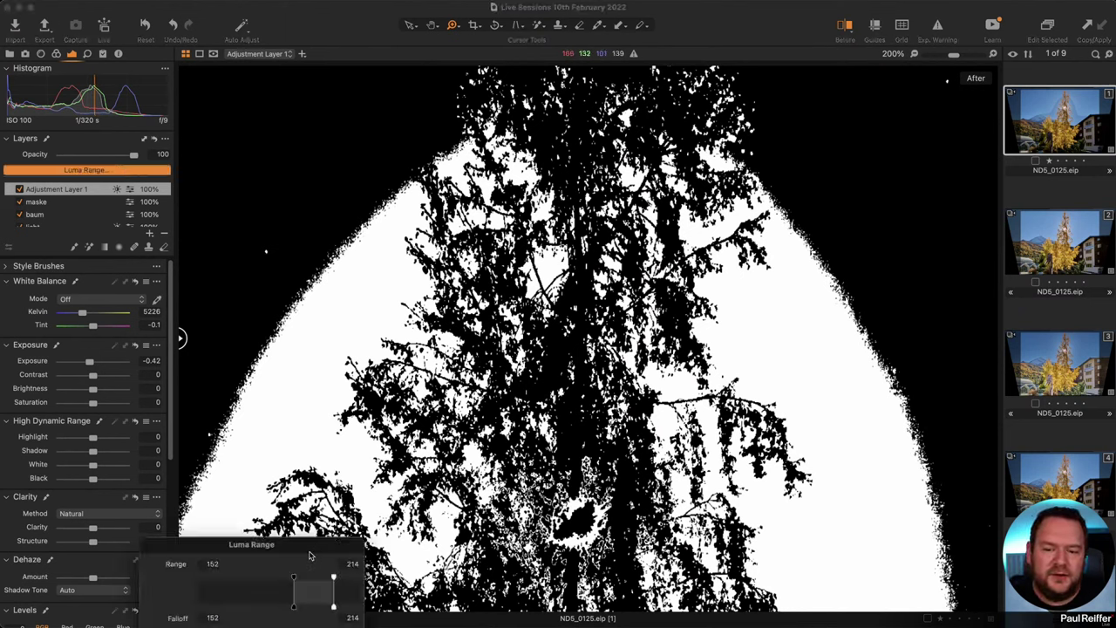
pyautogui.moveTo(253, 540); pyautogui.dragTo(335, 286)
pyautogui.moveTo(362, 344); pyautogui.dragTo(293, 351)
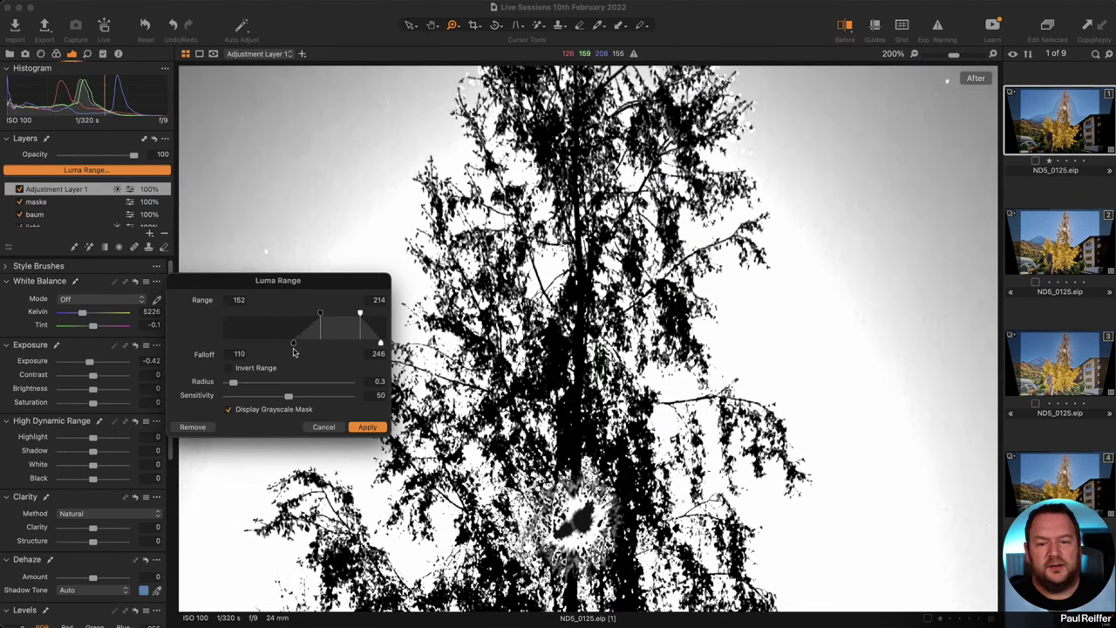
pyautogui.click(367, 428)
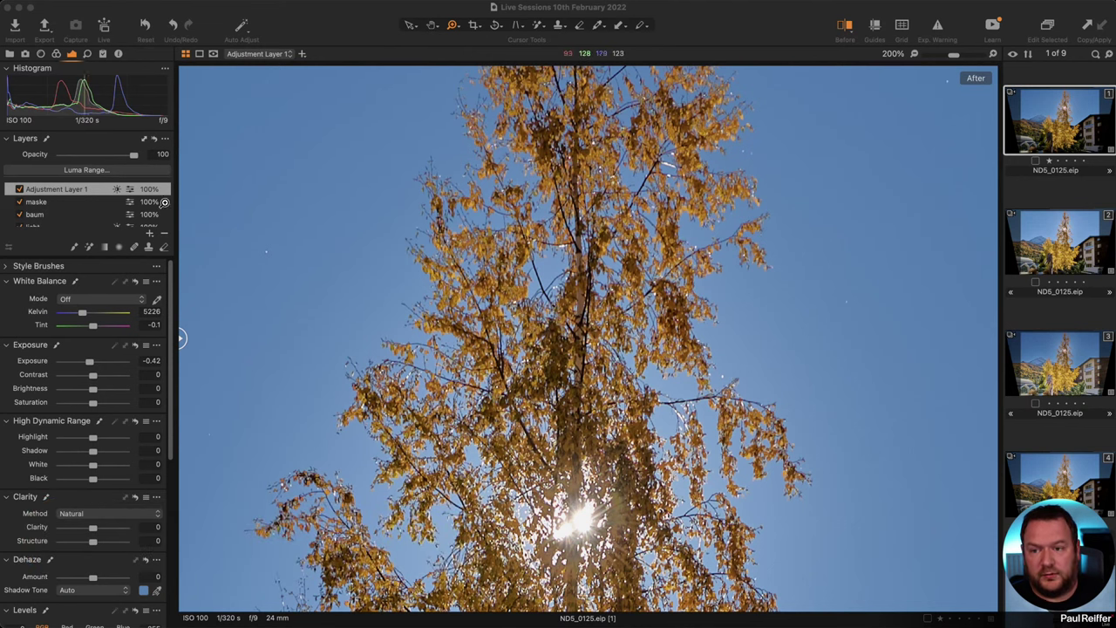
# Show the mask overlay and rasterize the mask of the sky adjustment layer.
pyautogui.press('m')
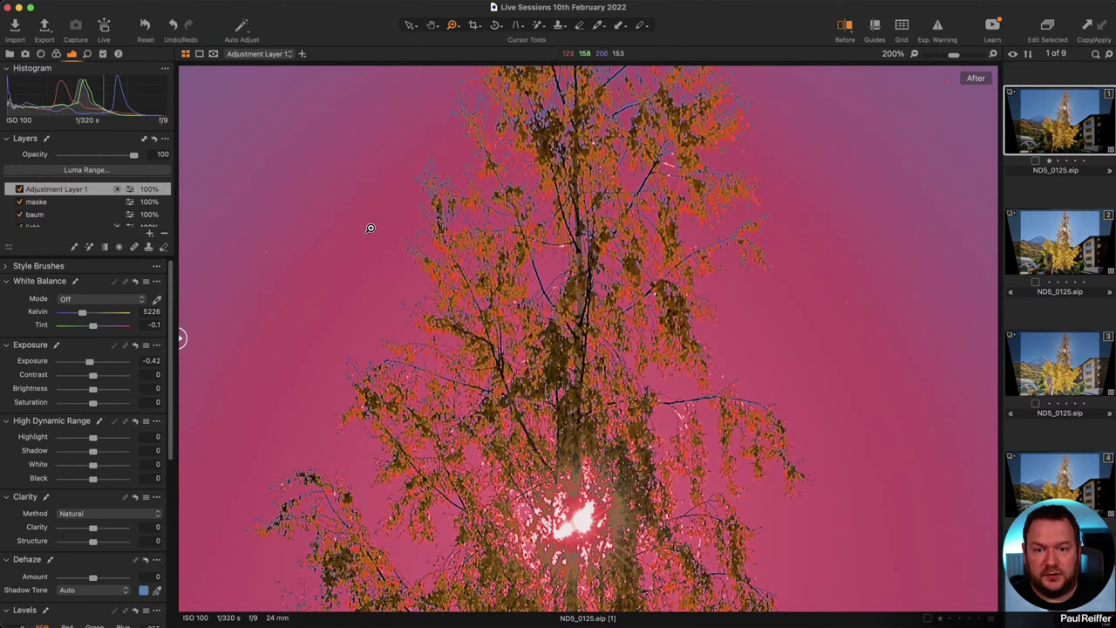
pyautogui.rightClick(70, 197)
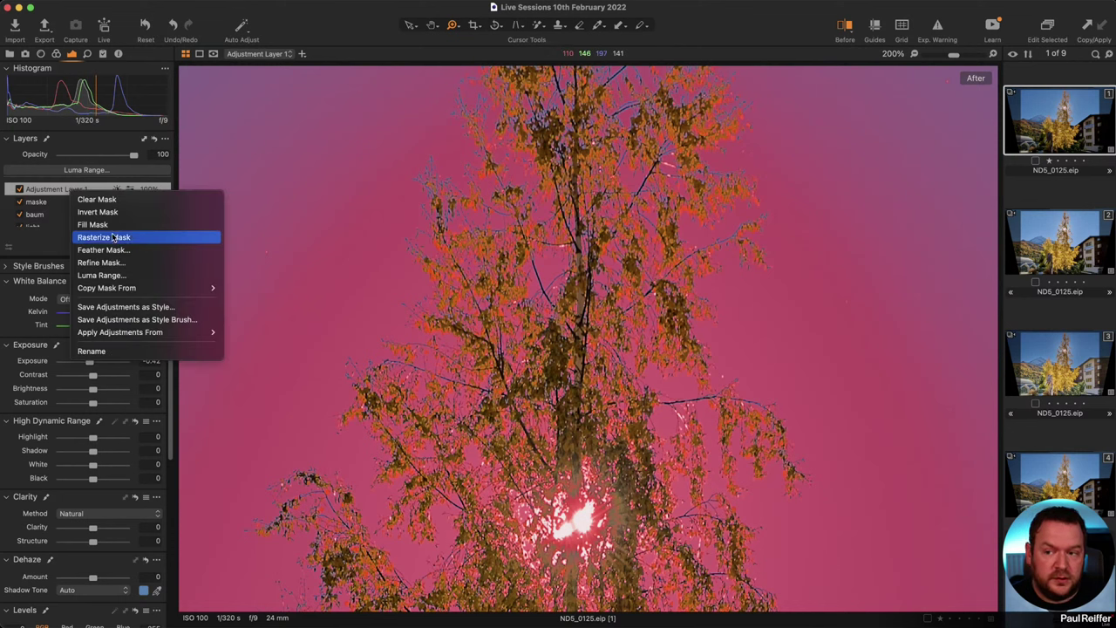
pyautogui.click(111, 237)
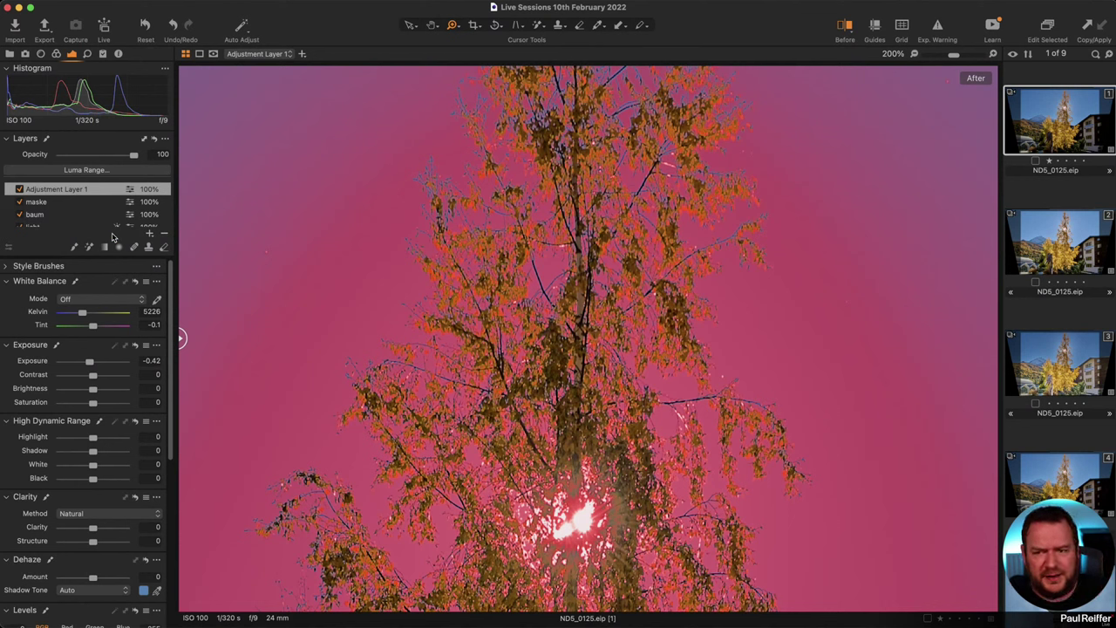
# Try Refine Mask with a radius of 27 on the rasterized mask in the overlay view.
pyautogui.rightClick(92, 190)
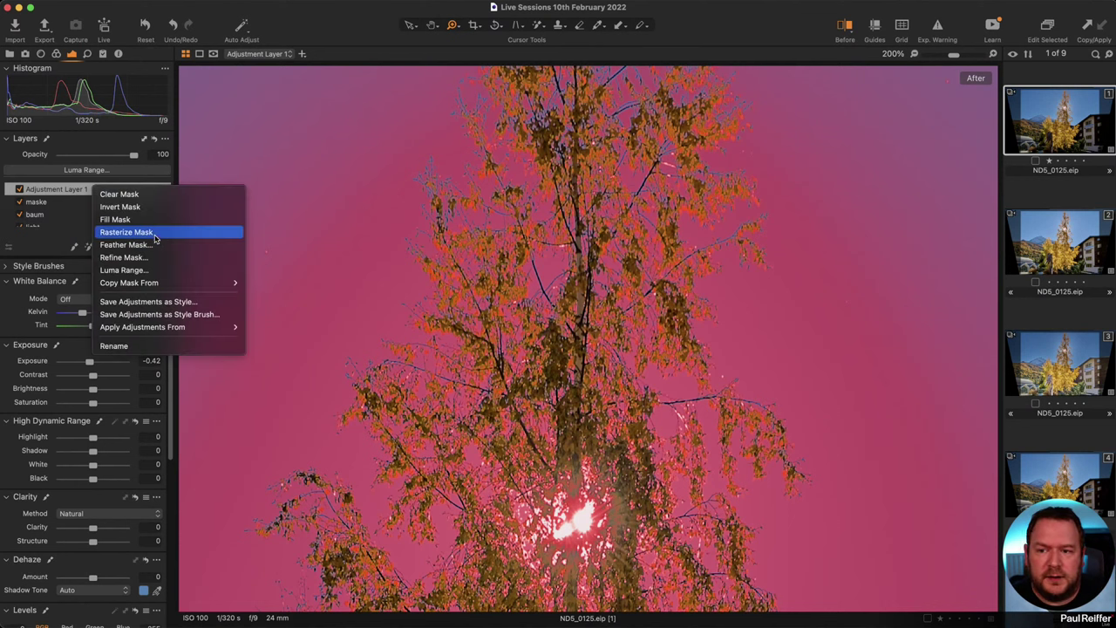
pyautogui.click(148, 258)
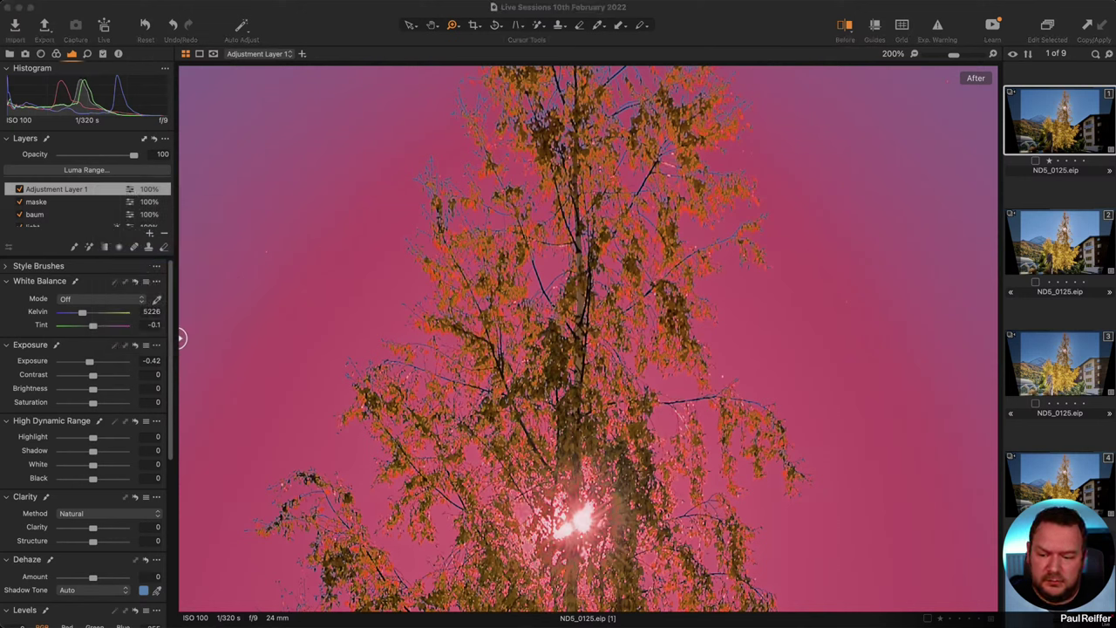
pyautogui.moveTo(305, 99); pyautogui.dragTo(852, 258)
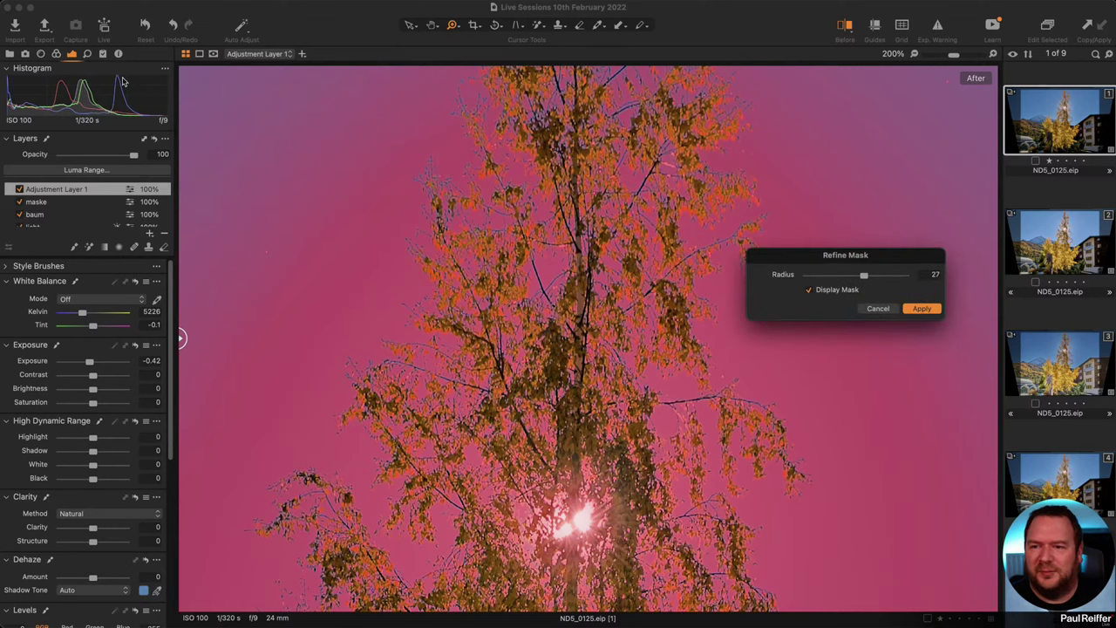
pyautogui.click(921, 309)
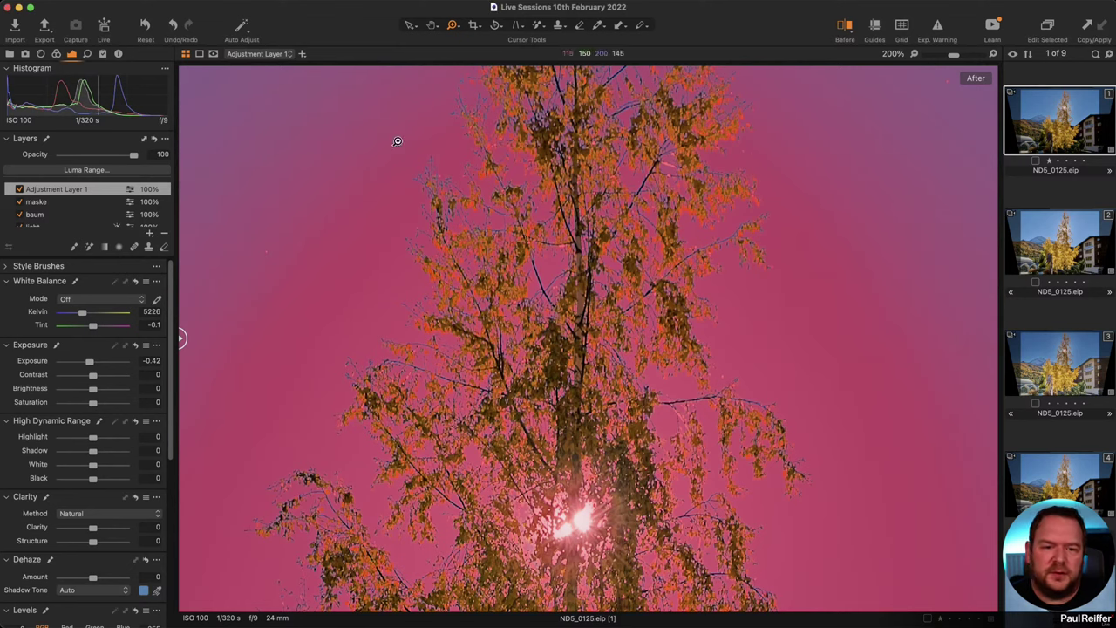
# Display the mask in grayscale, compare Refine Mask radii of 3 and 0, and refine the mask with a radius of 161.
pyautogui.click(213, 54)
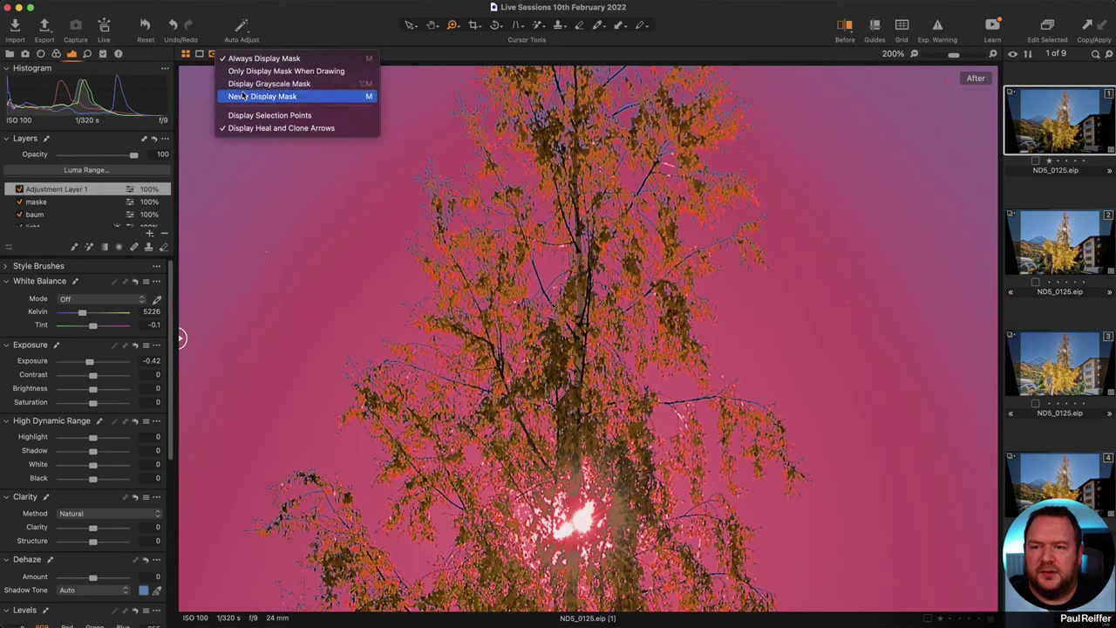
pyautogui.click(261, 84)
pyautogui.rightClick(74, 189)
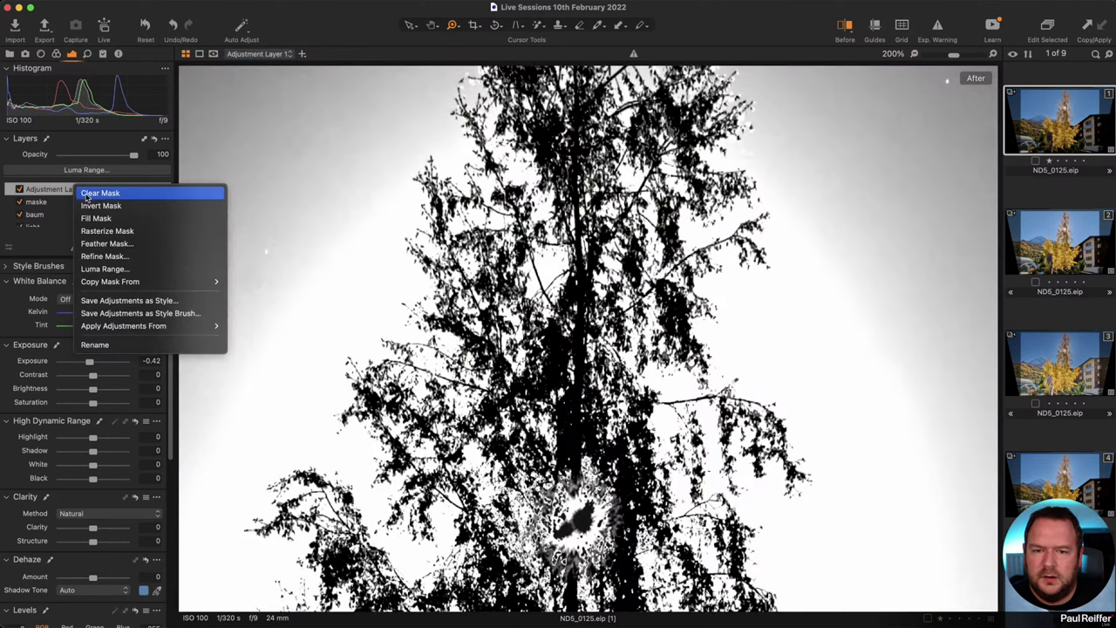
pyautogui.click(102, 255)
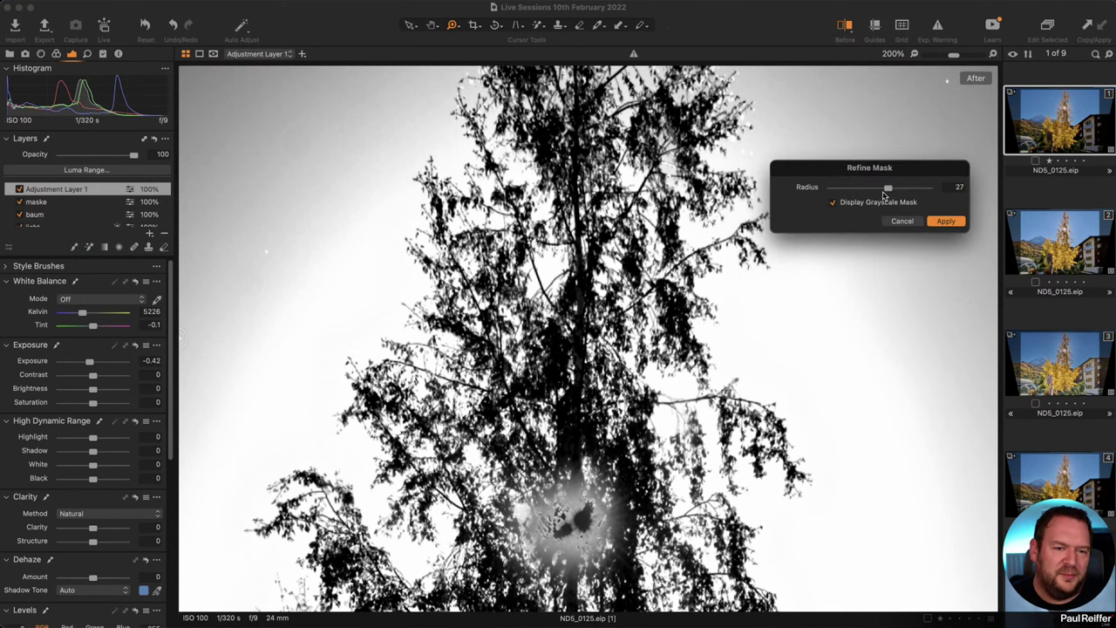
pyautogui.moveTo(893, 190); pyautogui.dragTo(856, 189)
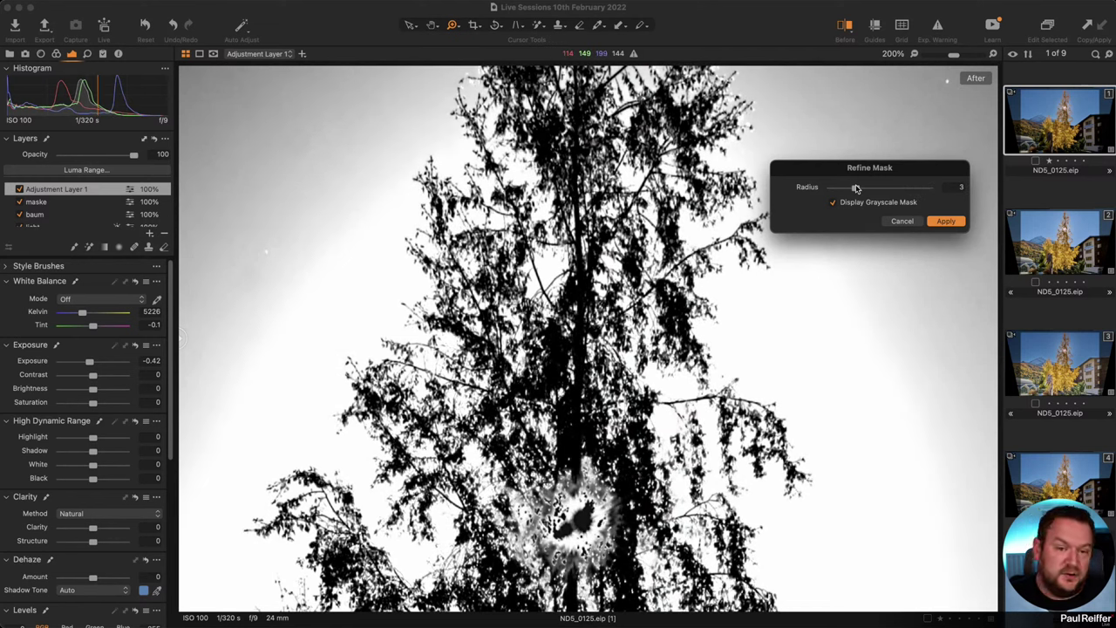
pyautogui.moveTo(856, 189); pyautogui.dragTo(820, 189)
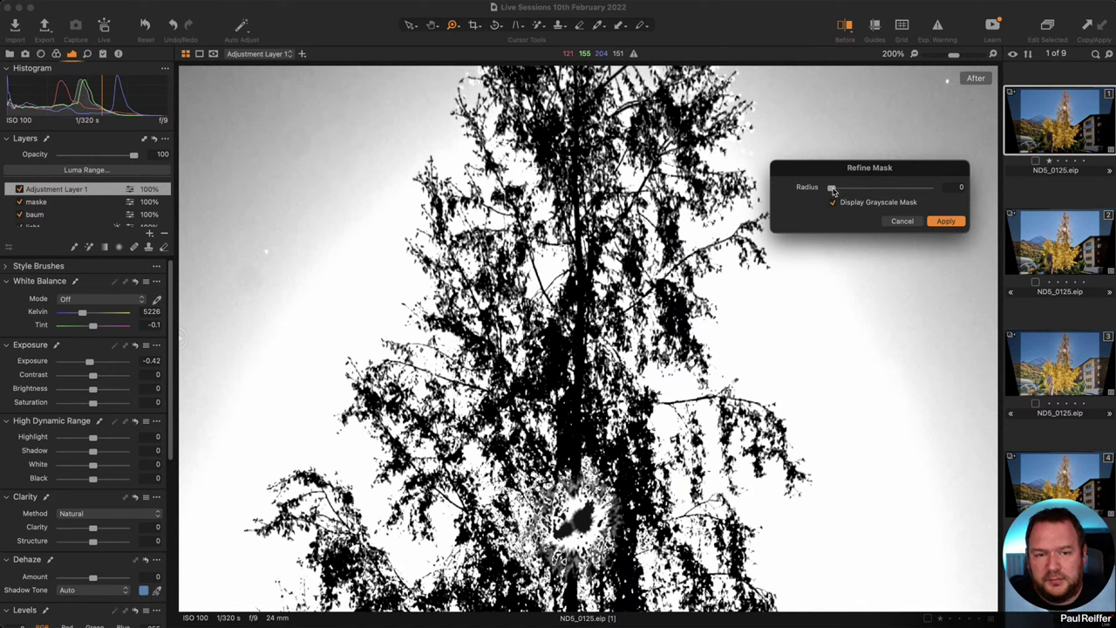
pyautogui.moveTo(832, 190); pyautogui.dragTo(917, 193)
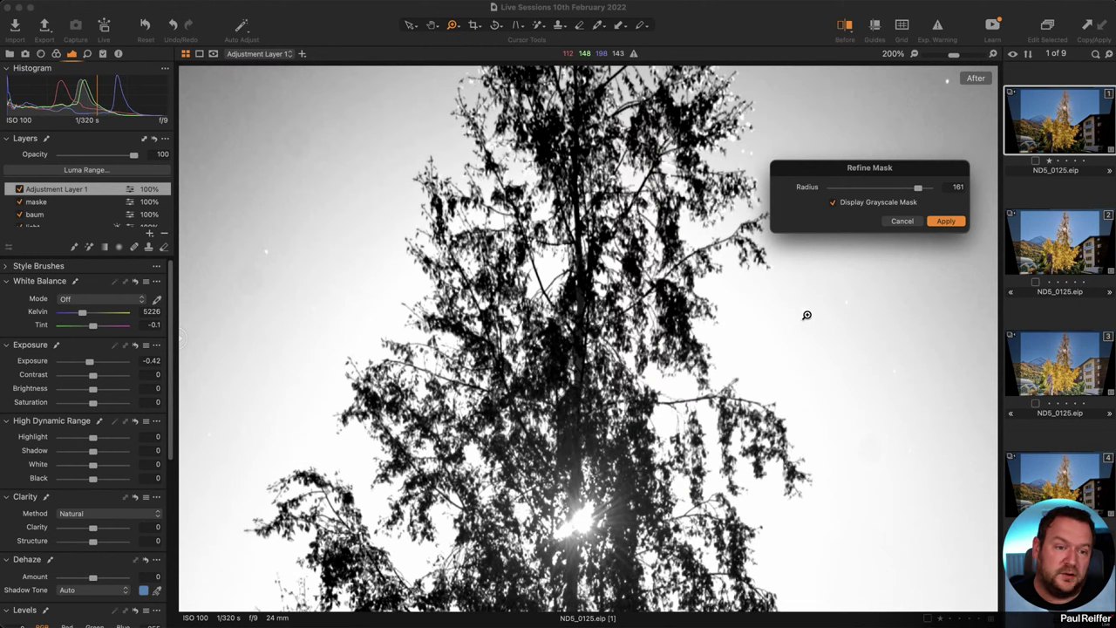
pyautogui.press('Return')
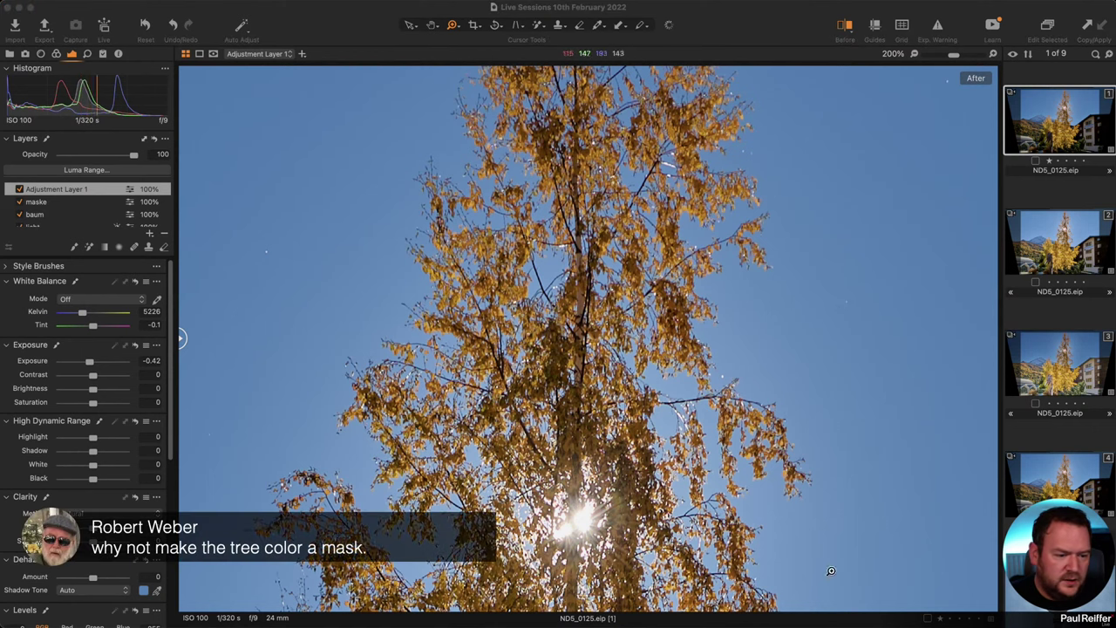
# Pick the golden color of the birch leaves as an Advanced Color Editor range.
pyautogui.keyDown('alt'); pyautogui.click(688, 438); pyautogui.keyUp('alt')
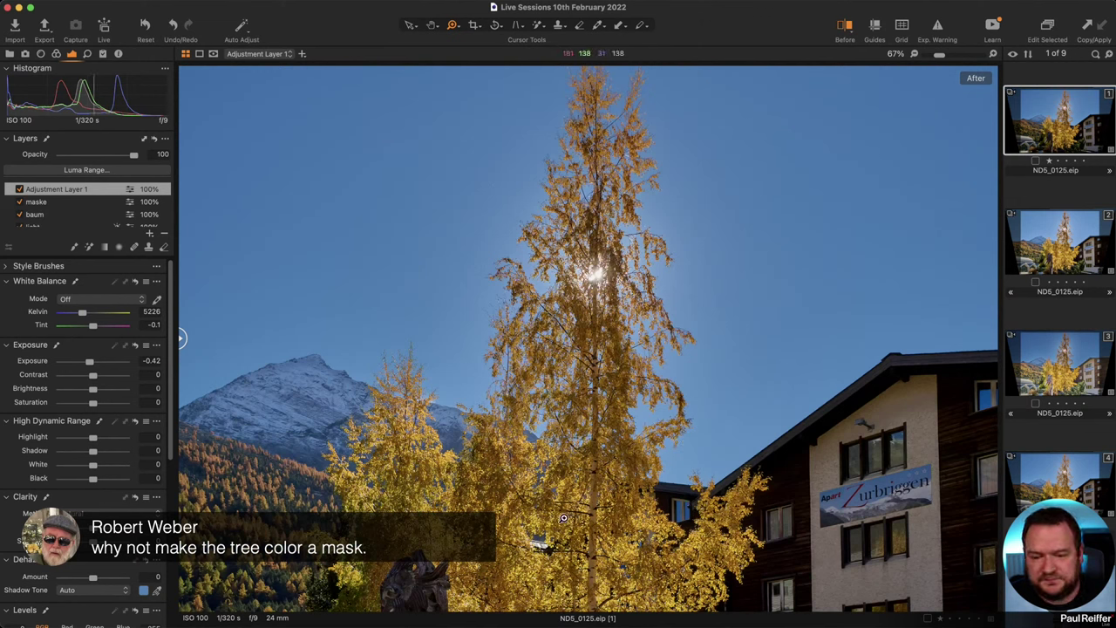
pyautogui.moveTo(466, 275); pyautogui.dragTo(709, 539)
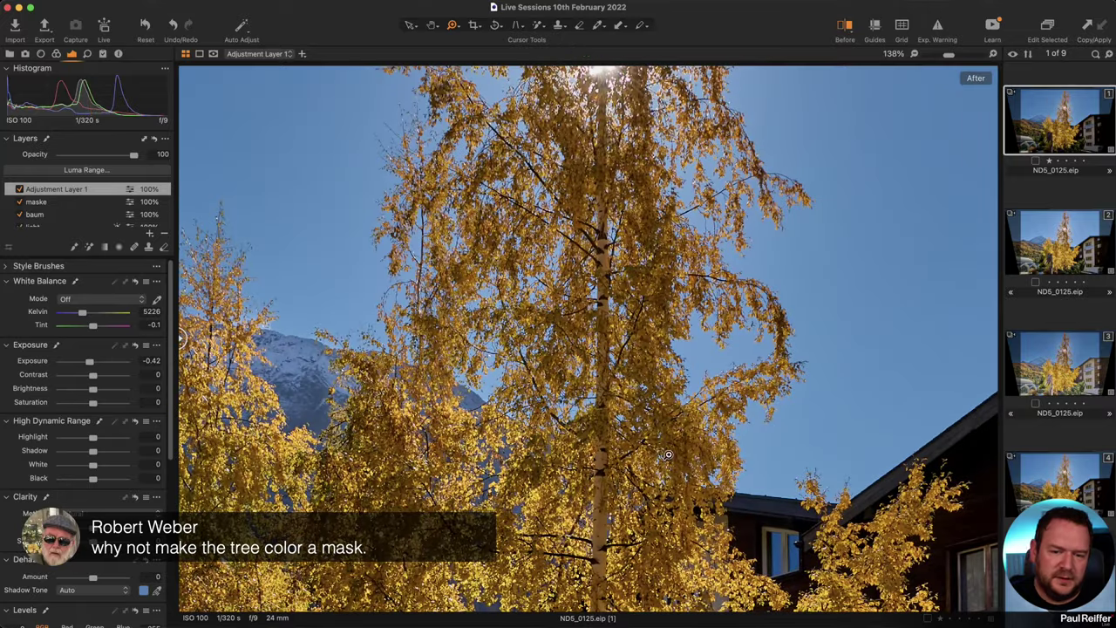
pyautogui.click(635, 390)
pyautogui.click(565, 366)
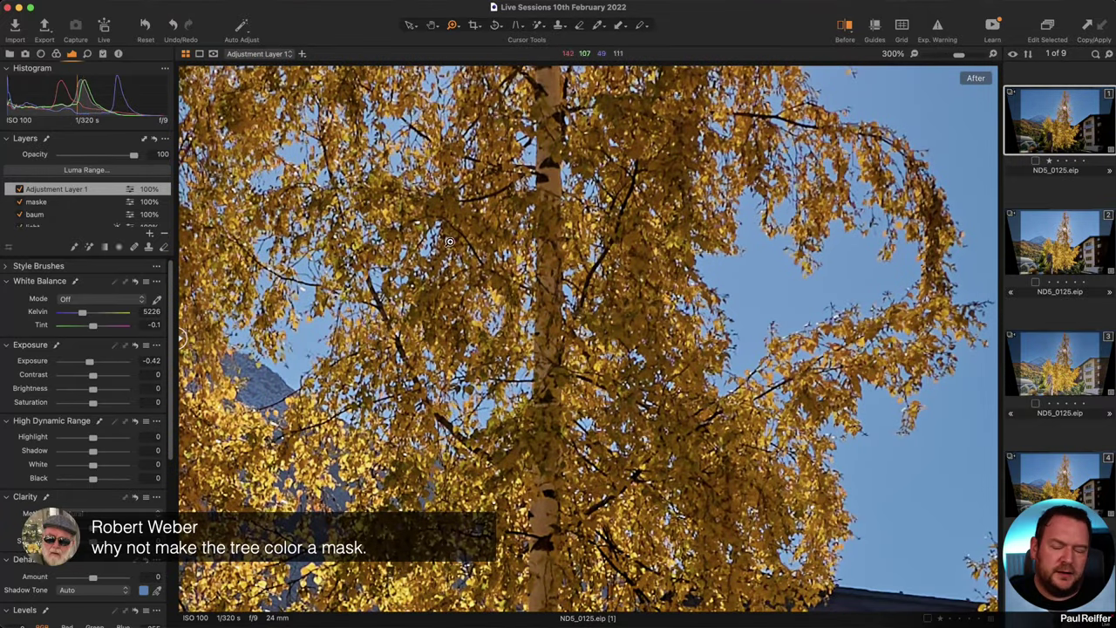
pyautogui.click(56, 55)
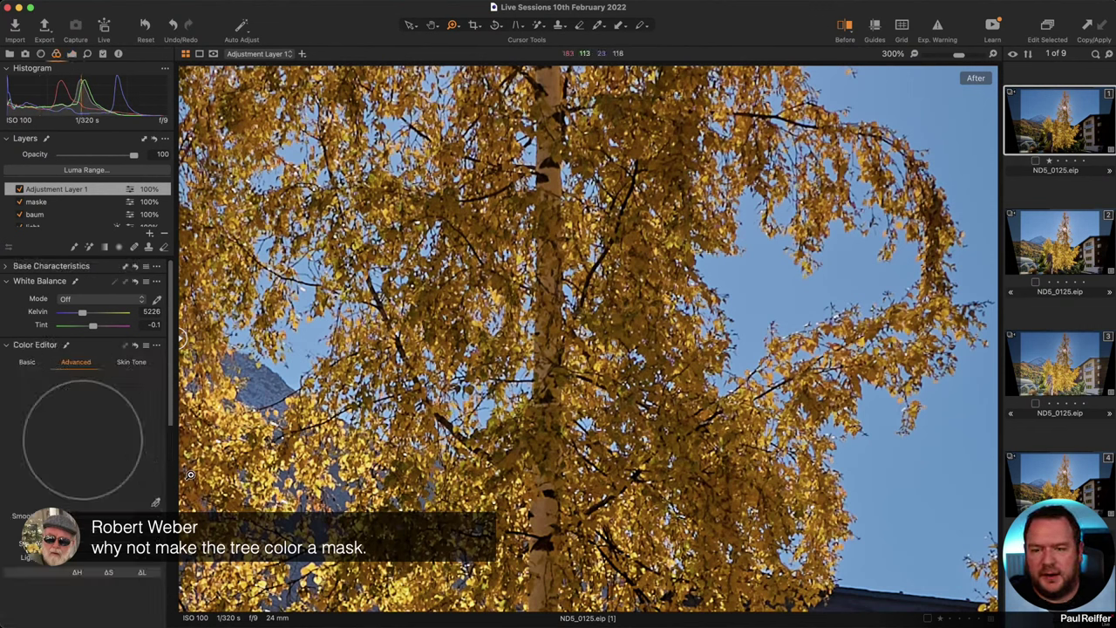
pyautogui.click(157, 502)
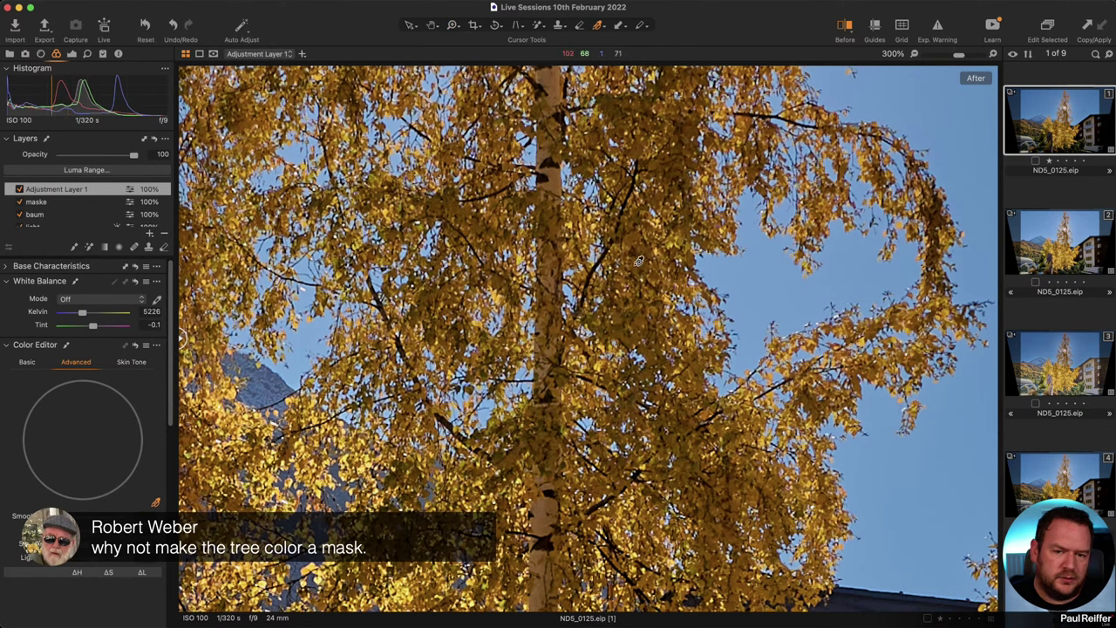
pyautogui.click(639, 259)
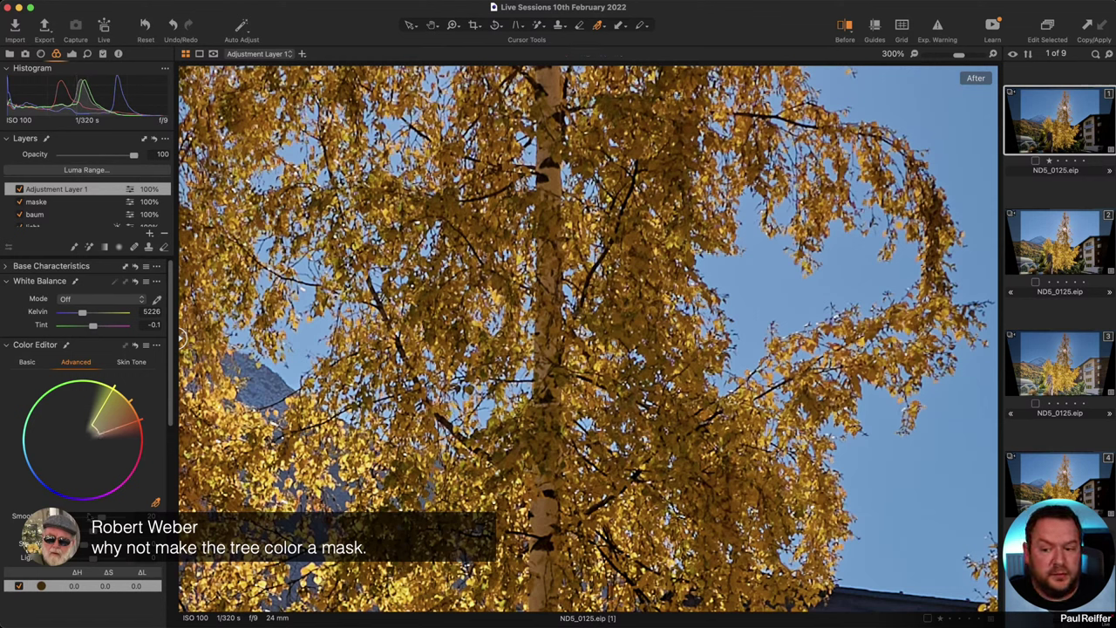
# Compare high smoothness with a smoothness of 1, view the selected color range and trim its red edge on the color wheel.
pyautogui.moveTo(75, 520); pyautogui.dragTo(123, 521)
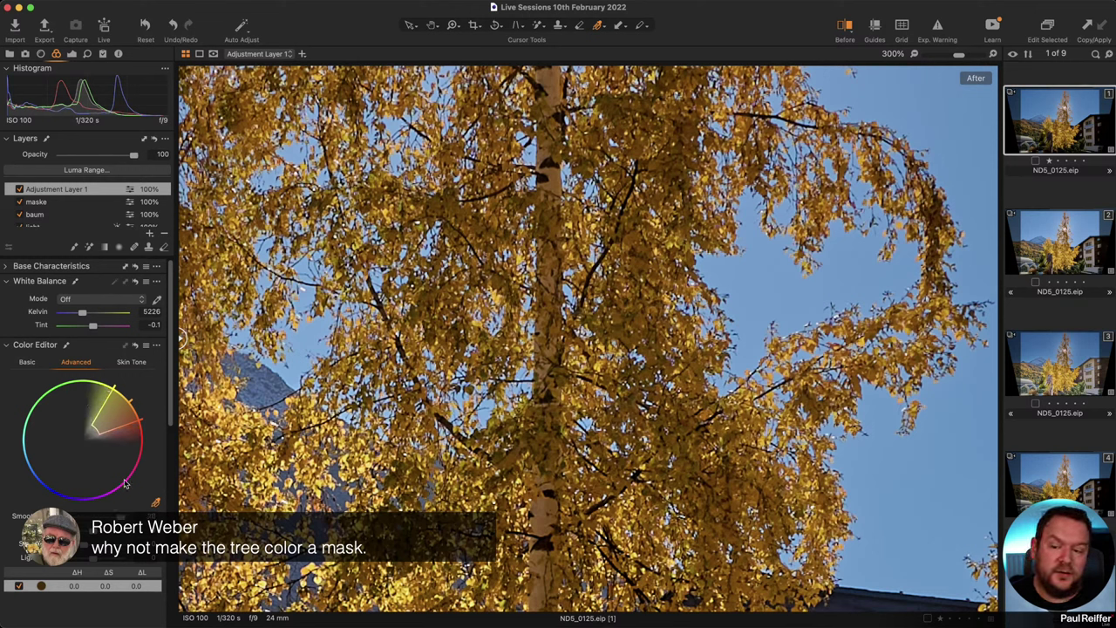
pyautogui.moveTo(123, 520); pyautogui.dragTo(78, 520)
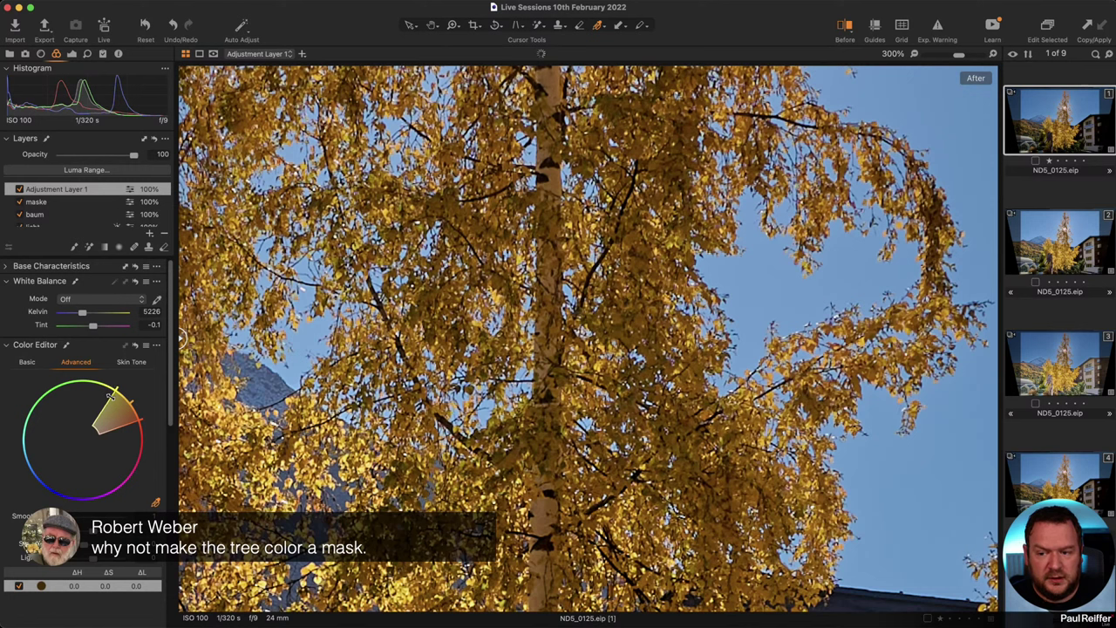
pyautogui.scroll(-5, 46, 392)
pyautogui.click(59, 360)
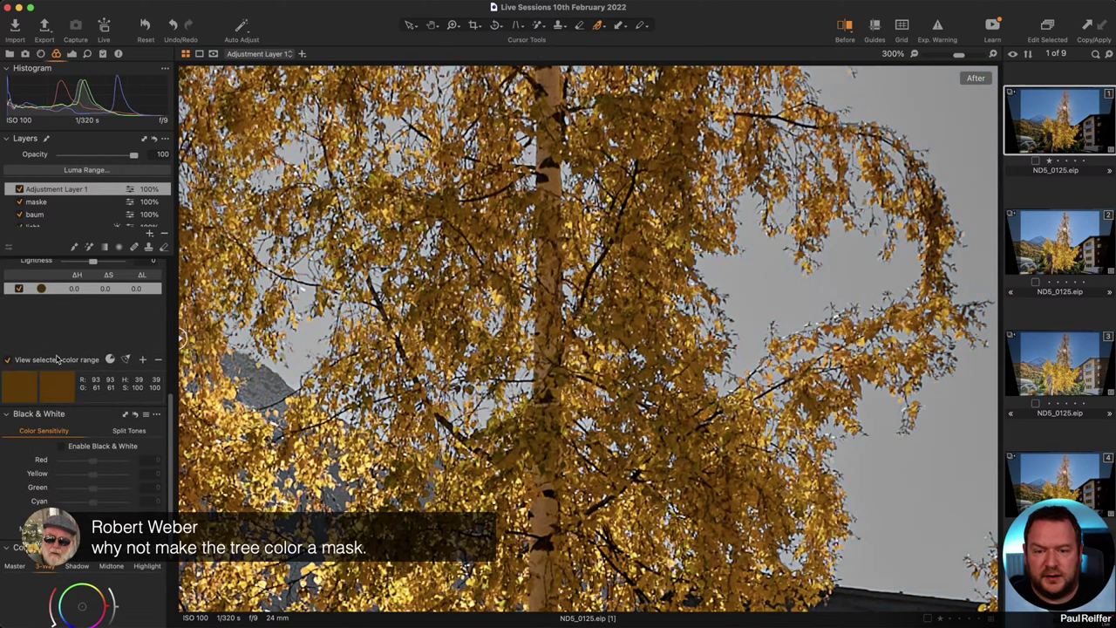
pyautogui.scroll(5, 127, 388)
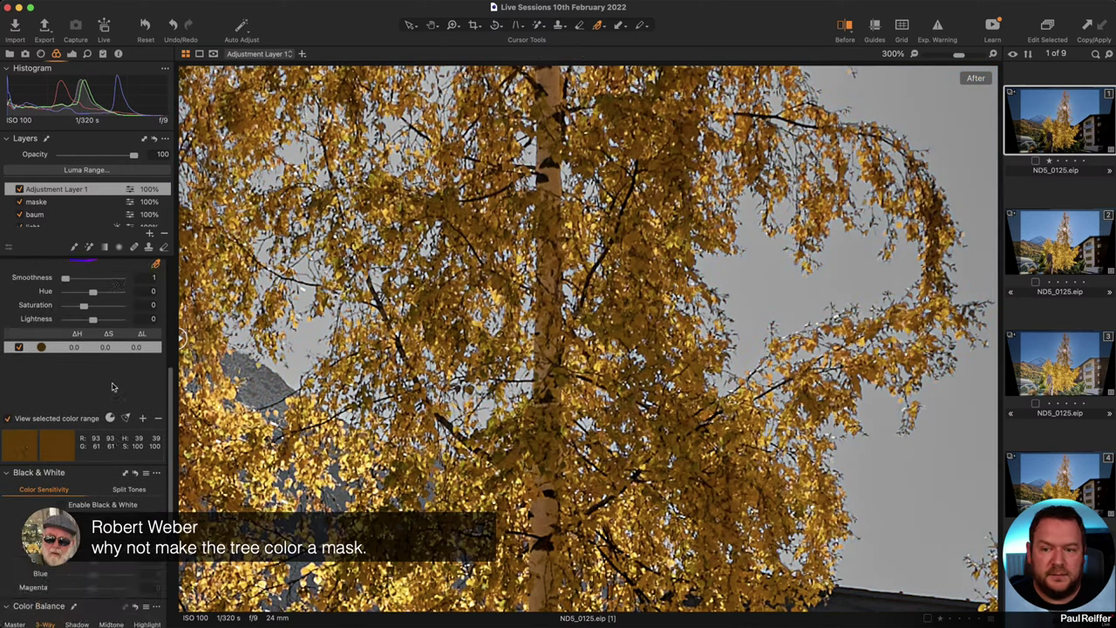
pyautogui.moveTo(121, 317); pyautogui.dragTo(122, 311)
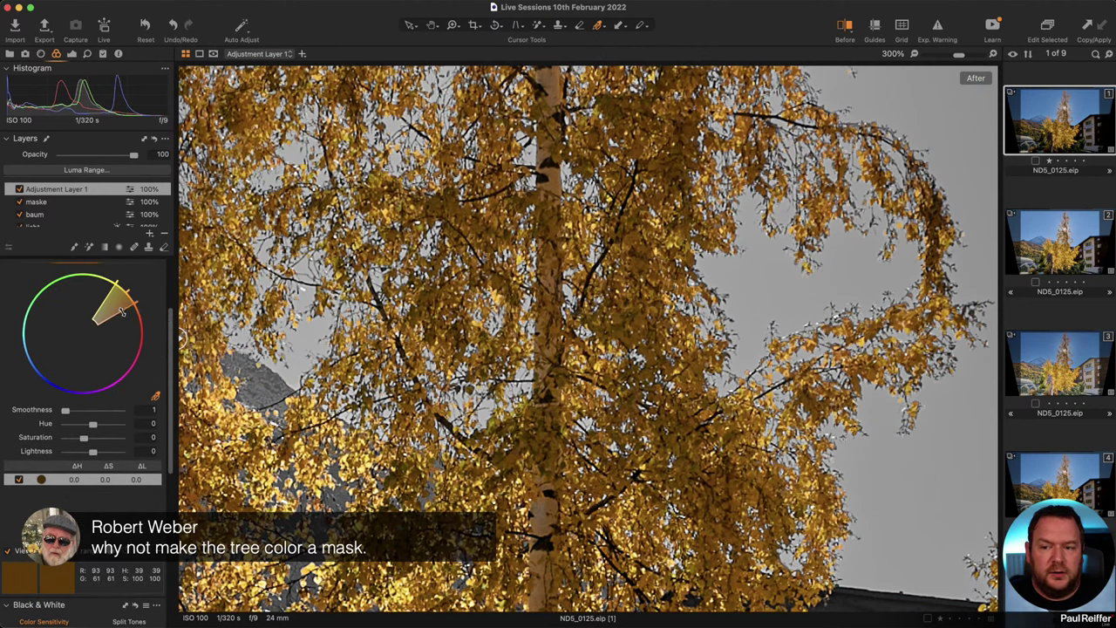
# Examine the selected color range along the tree's outer branches, comparing the image with the range view off and on.
pyautogui.press('z')
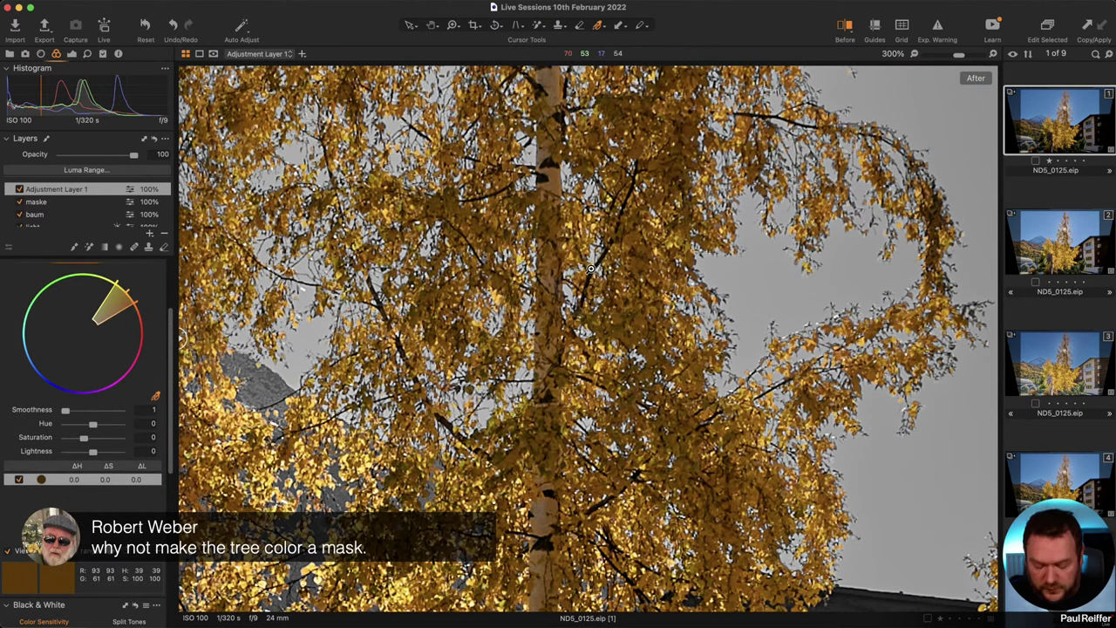
pyautogui.keyDown('alt'); pyautogui.click(590, 270); pyautogui.keyUp('alt')
pyautogui.keyDown('alt'); pyautogui.click(590, 270); pyautogui.keyUp('alt')
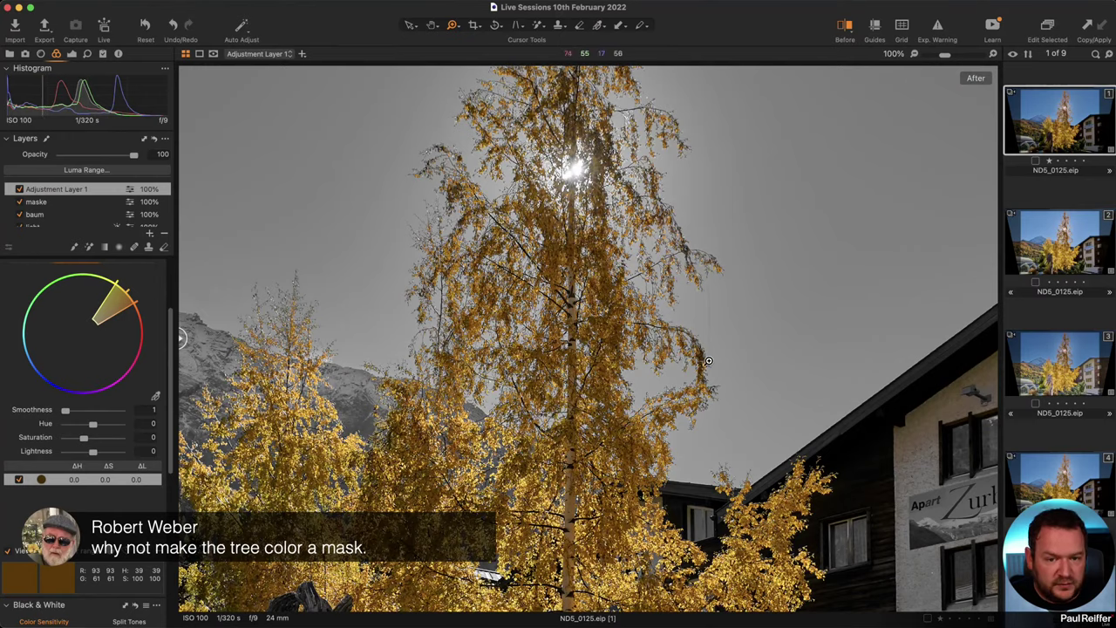
pyautogui.click(584, 235)
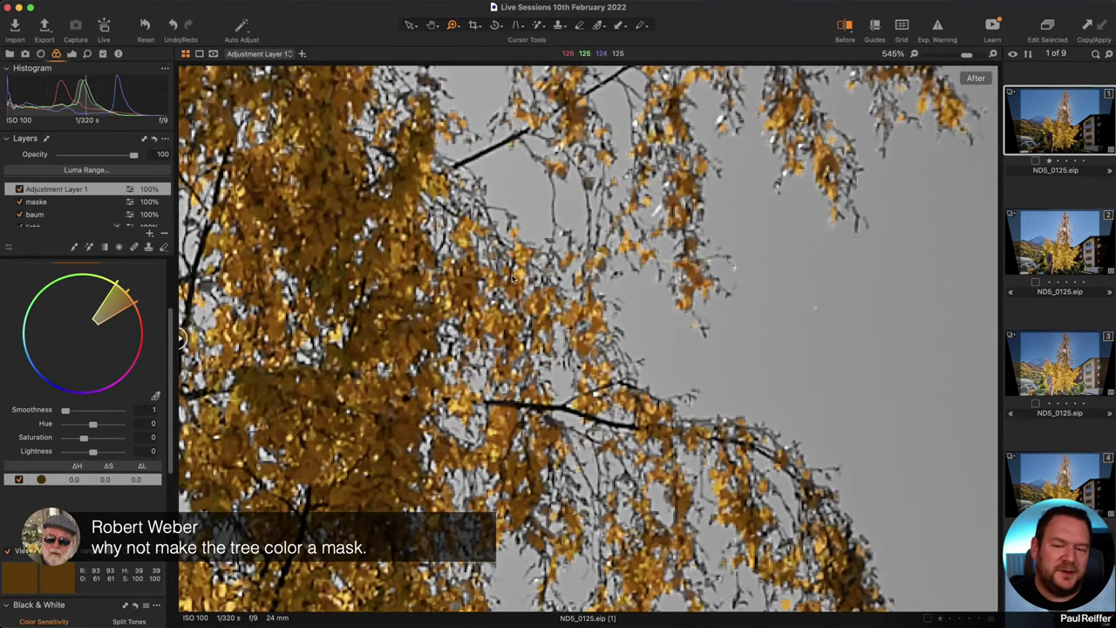
pyautogui.click(9, 551)
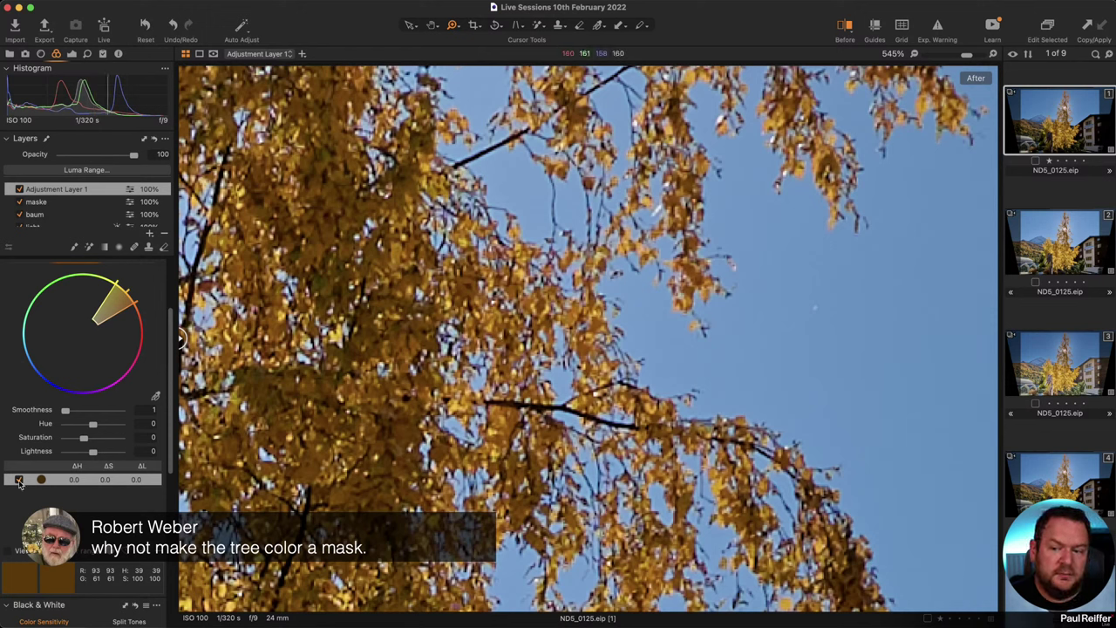
pyautogui.click(10, 551)
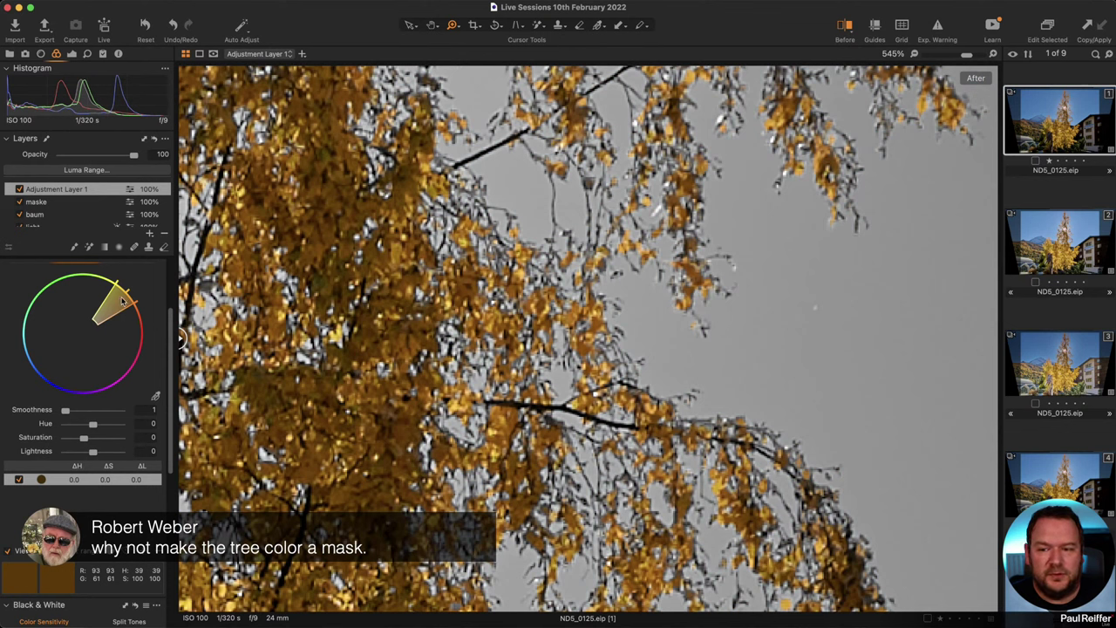
# Try a smoothness of 30 and stretch the color range around to the blues, restoring it to yellow-orange.
pyautogui.moveTo(65, 414); pyautogui.dragTo(115, 418)
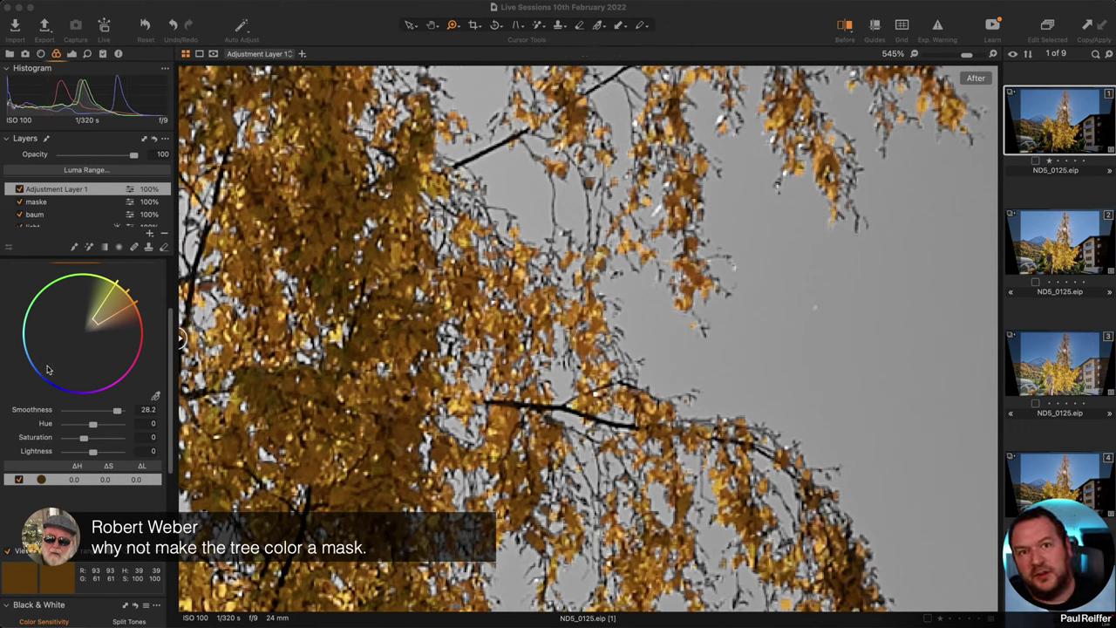
pyautogui.moveTo(117, 410); pyautogui.dragTo(122, 409)
pyautogui.moveTo(96, 319); pyautogui.dragTo(36, 364)
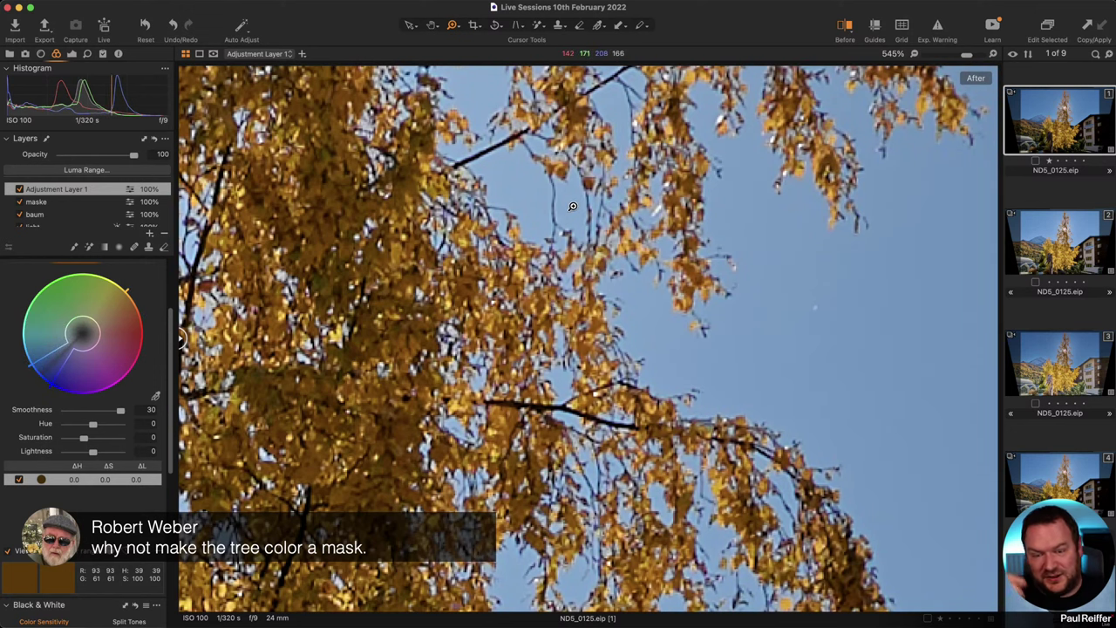
pyautogui.moveTo(55, 349); pyautogui.dragTo(111, 296)
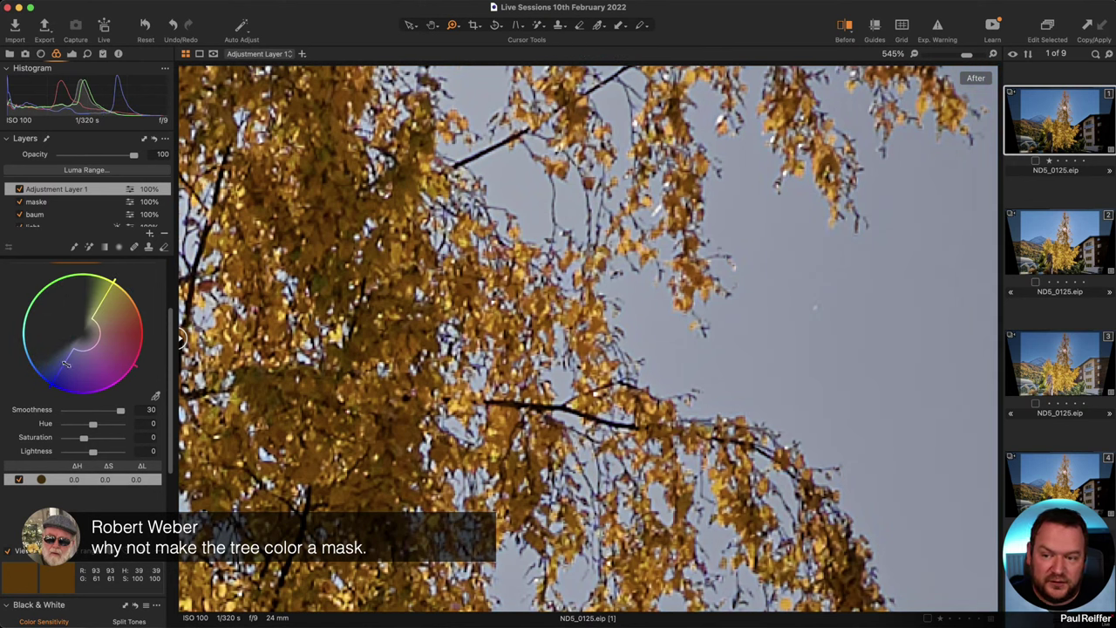
pyautogui.moveTo(65, 363); pyautogui.dragTo(138, 314)
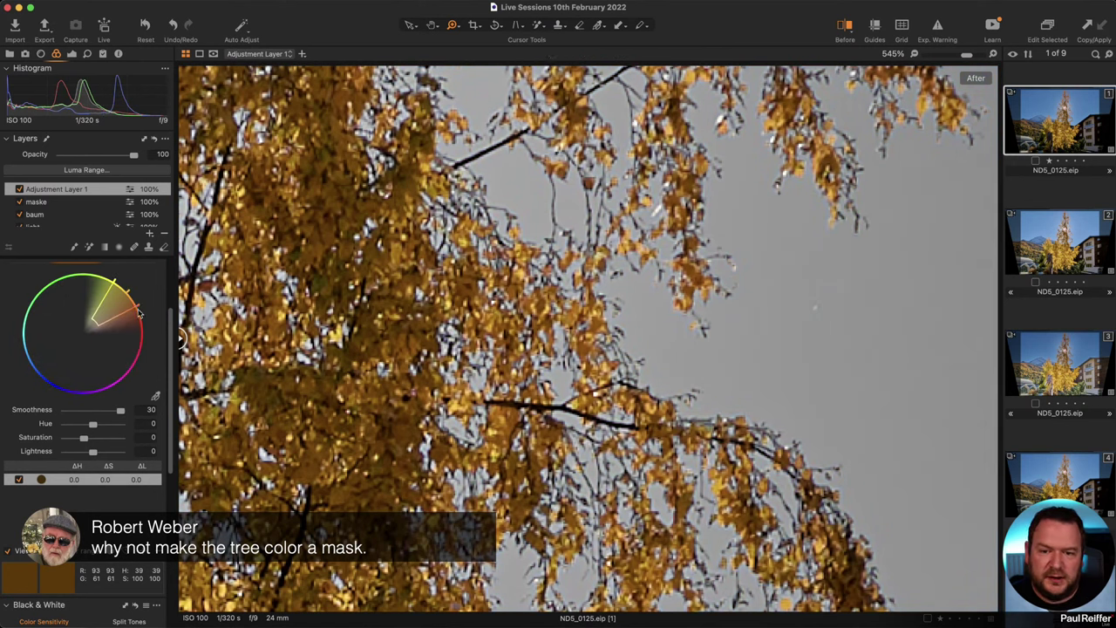
# Set the color range's smoothness to 18.4 and create a masked layer from the selection.
pyautogui.scroll(3, 148, 246)
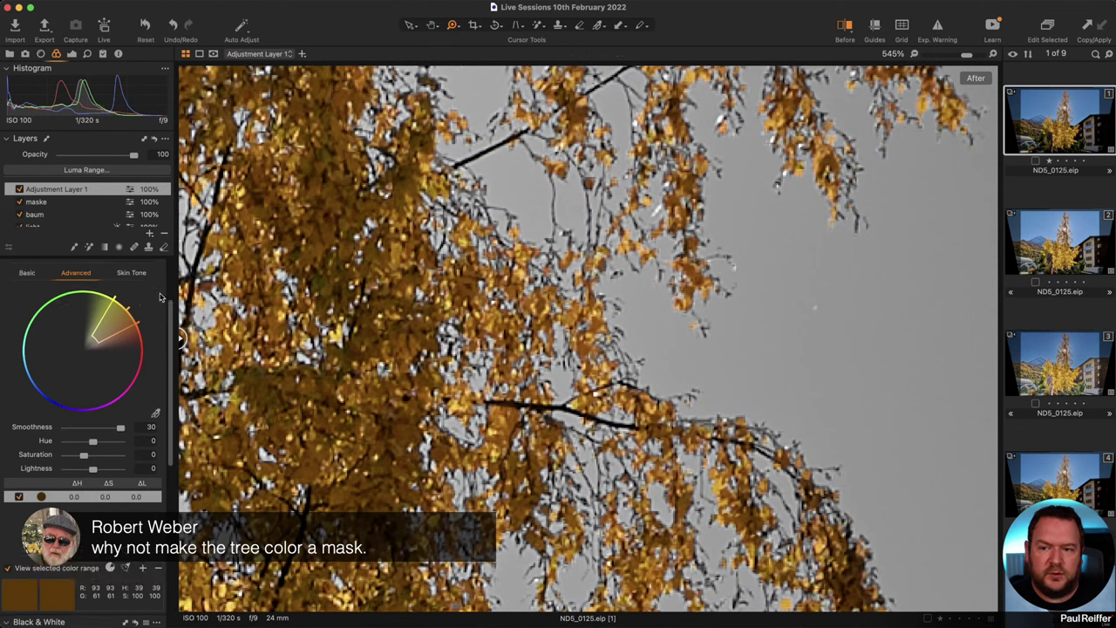
pyautogui.click(156, 333)
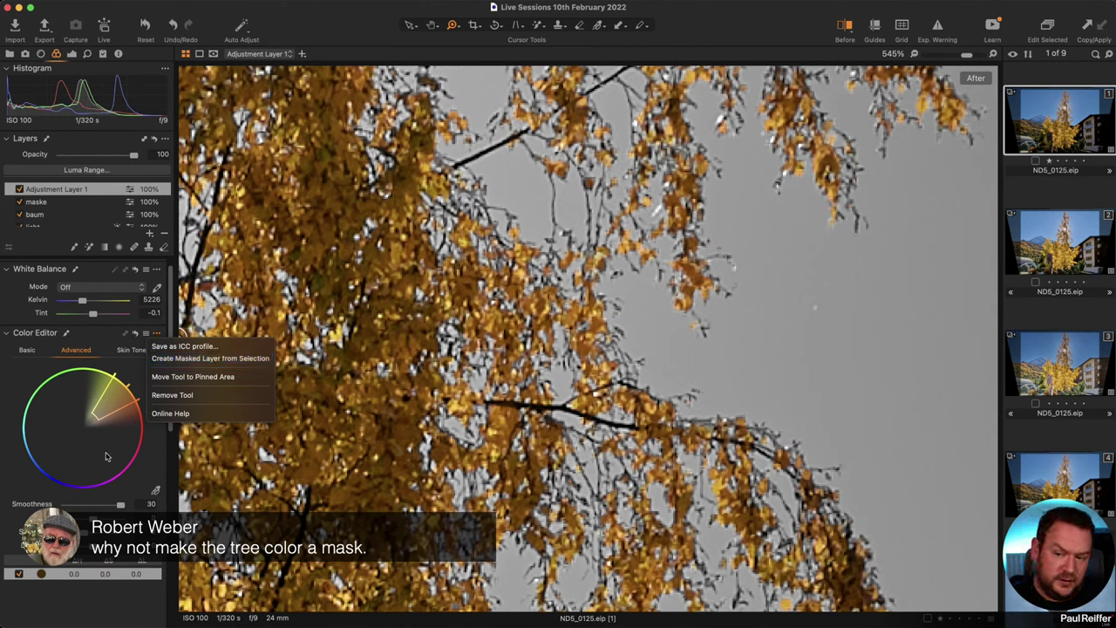
pyautogui.click(129, 498)
pyautogui.moveTo(120, 504); pyautogui.dragTo(98, 510)
pyautogui.click(157, 333)
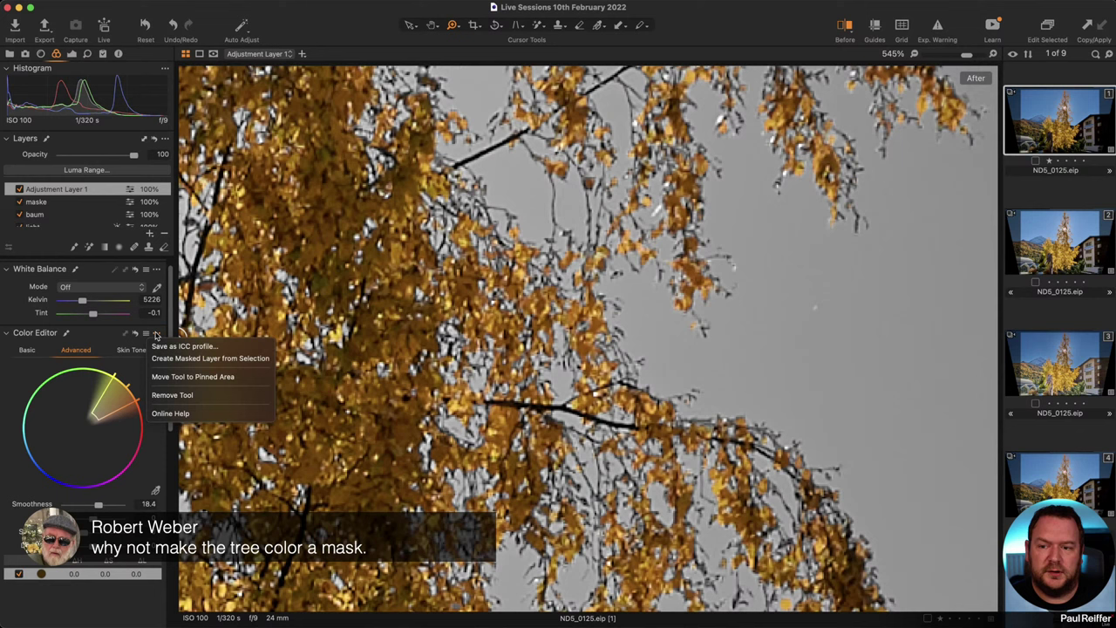
pyautogui.click(190, 358)
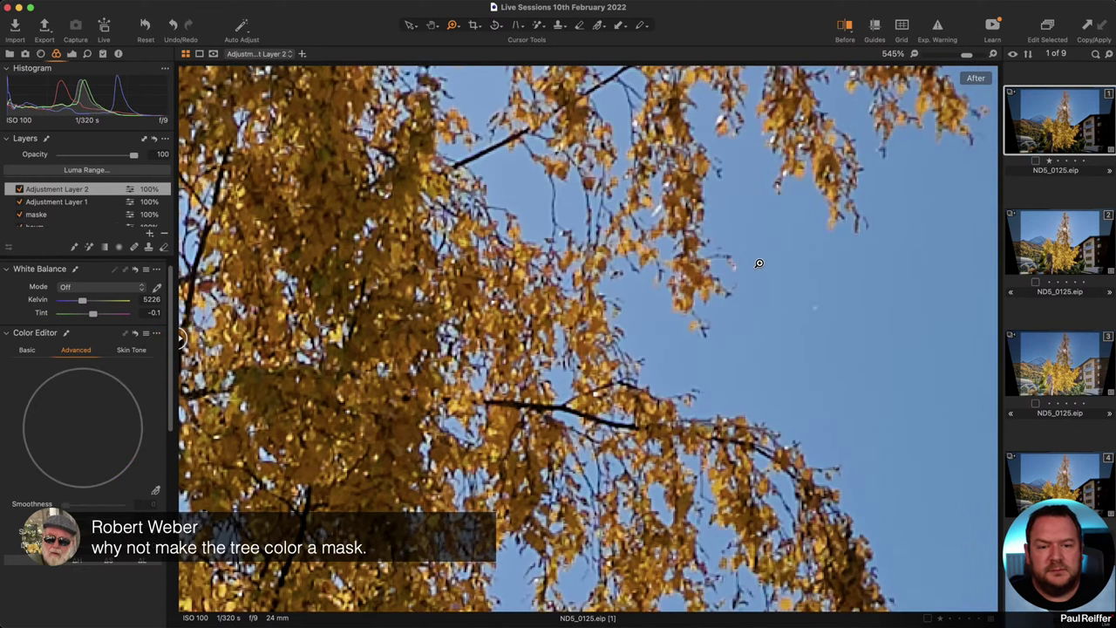
# Examine the new layer's mask overlay across the whole photo and close up on the tree branches.
pyautogui.press('m')
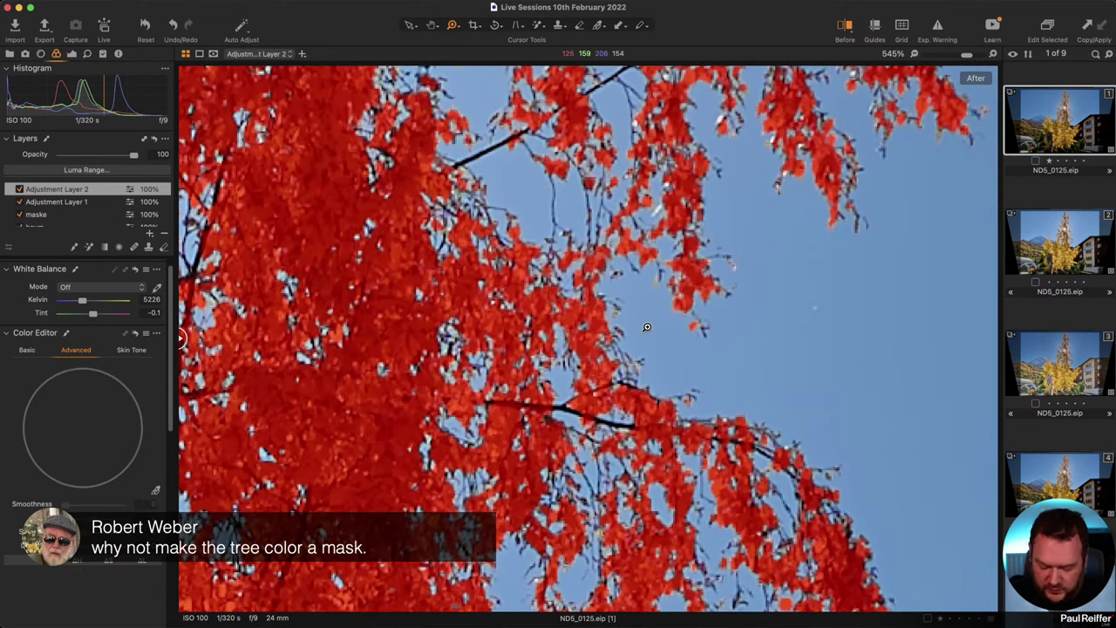
pyautogui.scroll(-3, 646, 327)
pyautogui.scroll(-5, 646, 326)
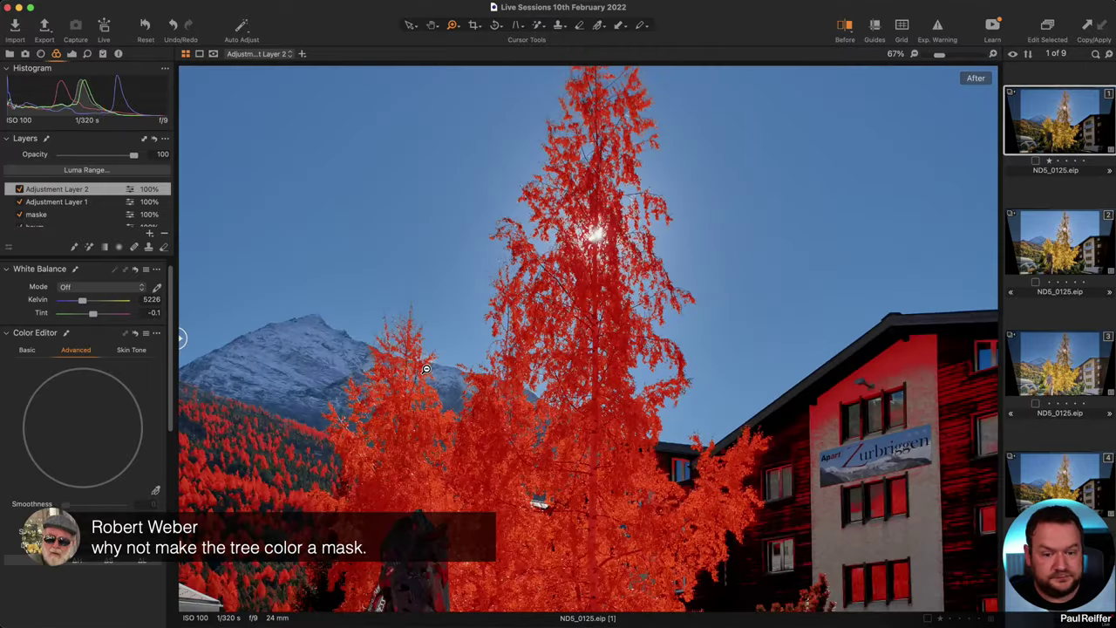
pyautogui.scroll(5, 526, 365)
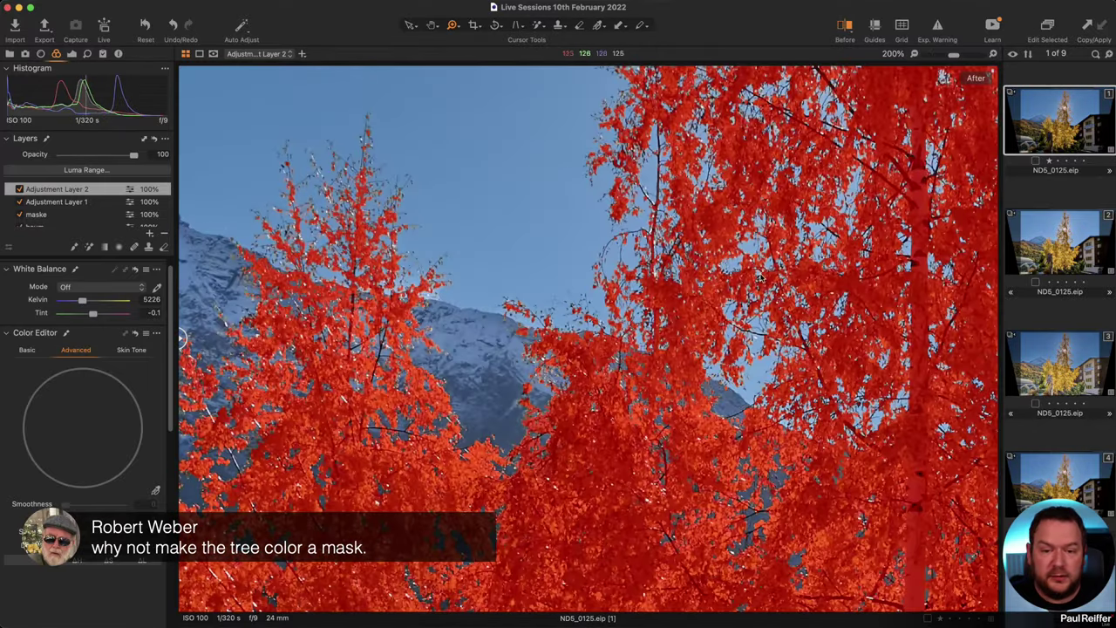
pyautogui.scroll(2, 640, 182)
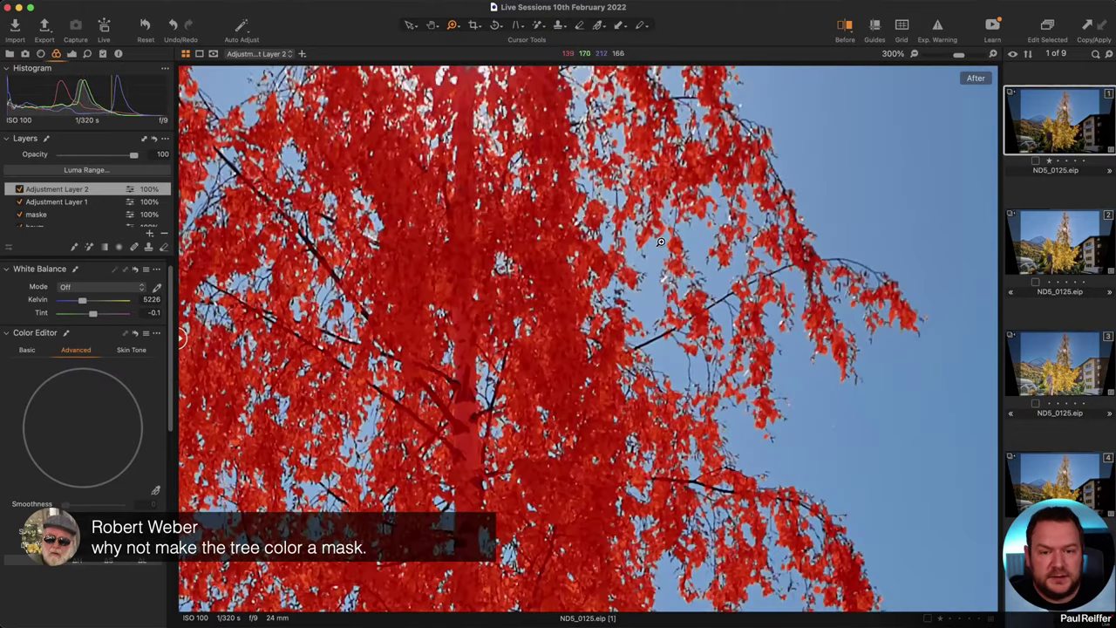
pyautogui.press('m')
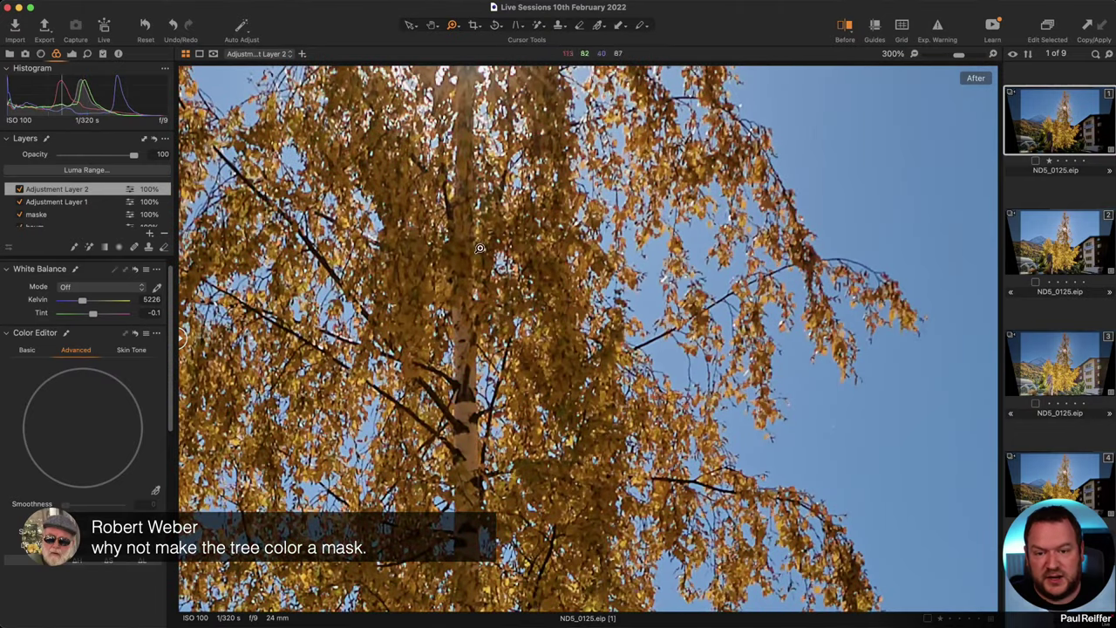
# Try an exposure of 0.97 on the masked tree layer and reset it.
pyautogui.click(71, 54)
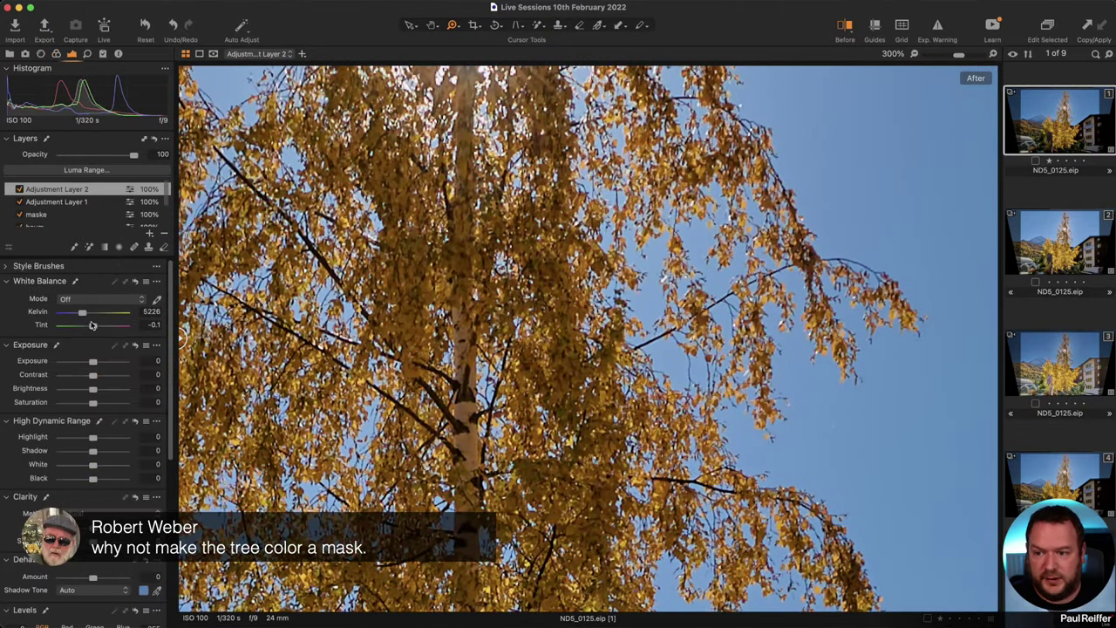
pyautogui.moveTo(94, 361); pyautogui.dragTo(101, 364)
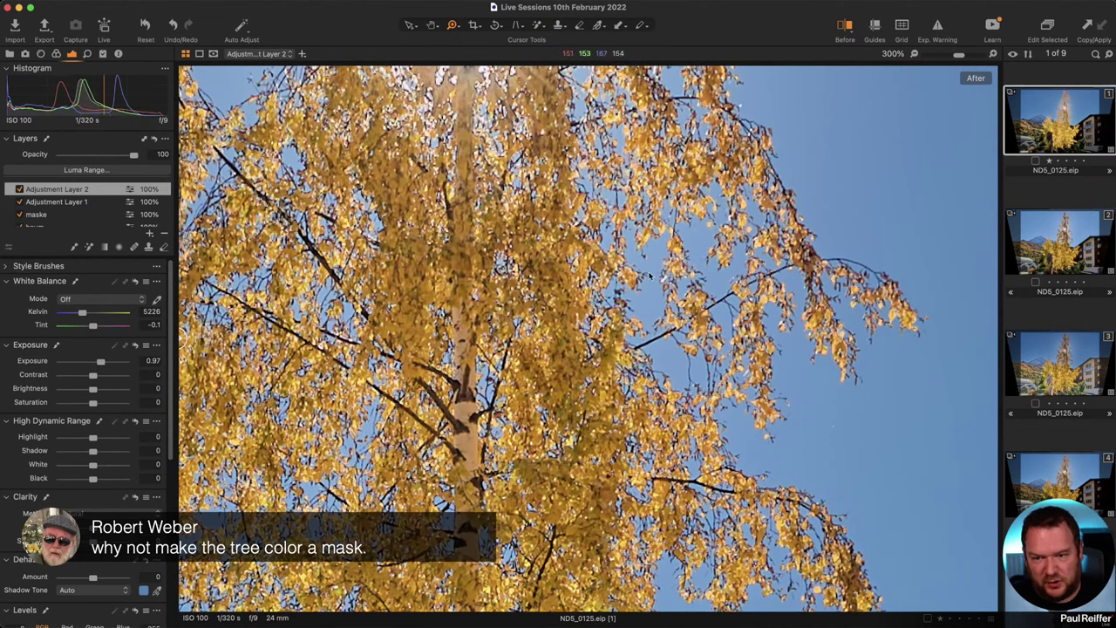
pyautogui.scroll(5, 574, 207)
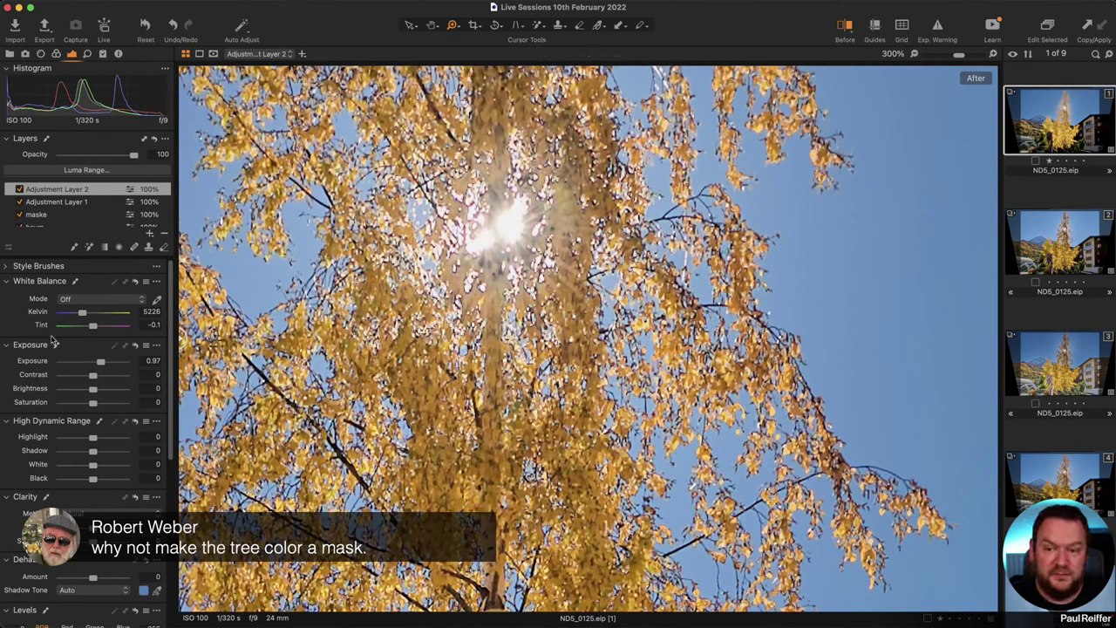
pyautogui.doubleClick(100, 363)
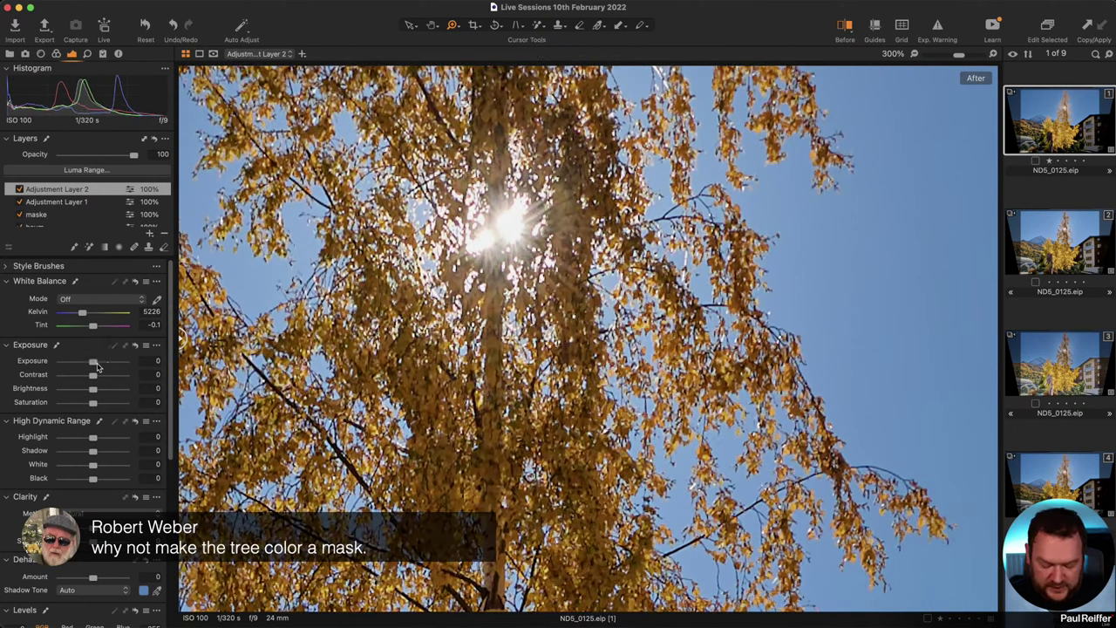
# Show the tree layer's mask and display it in grayscale.
pyautogui.press('m')
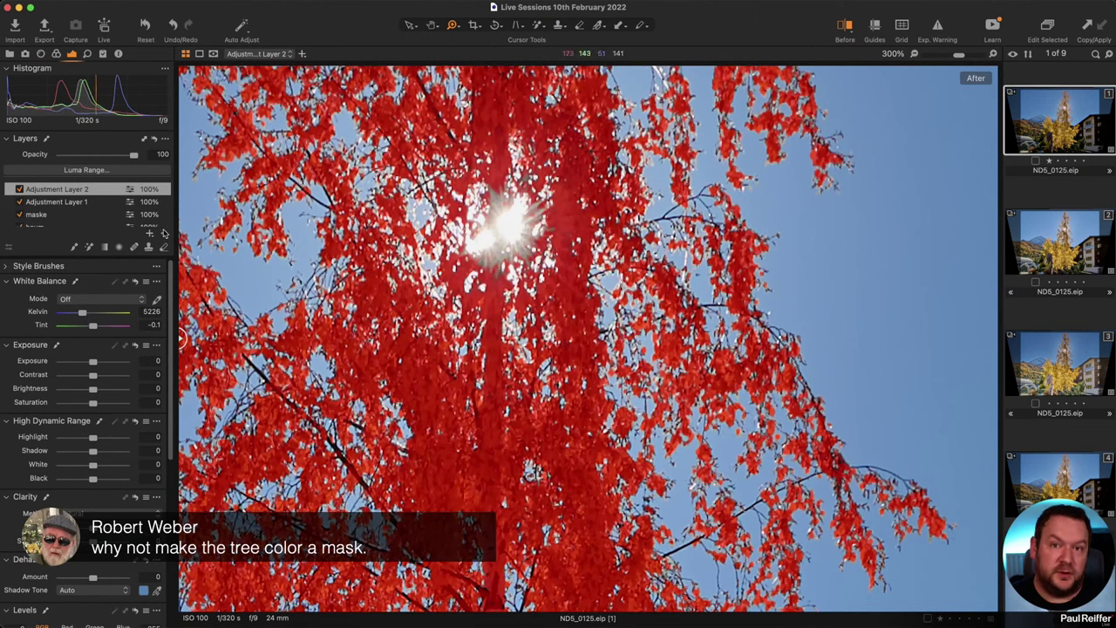
pyautogui.click(213, 54)
pyautogui.click(258, 88)
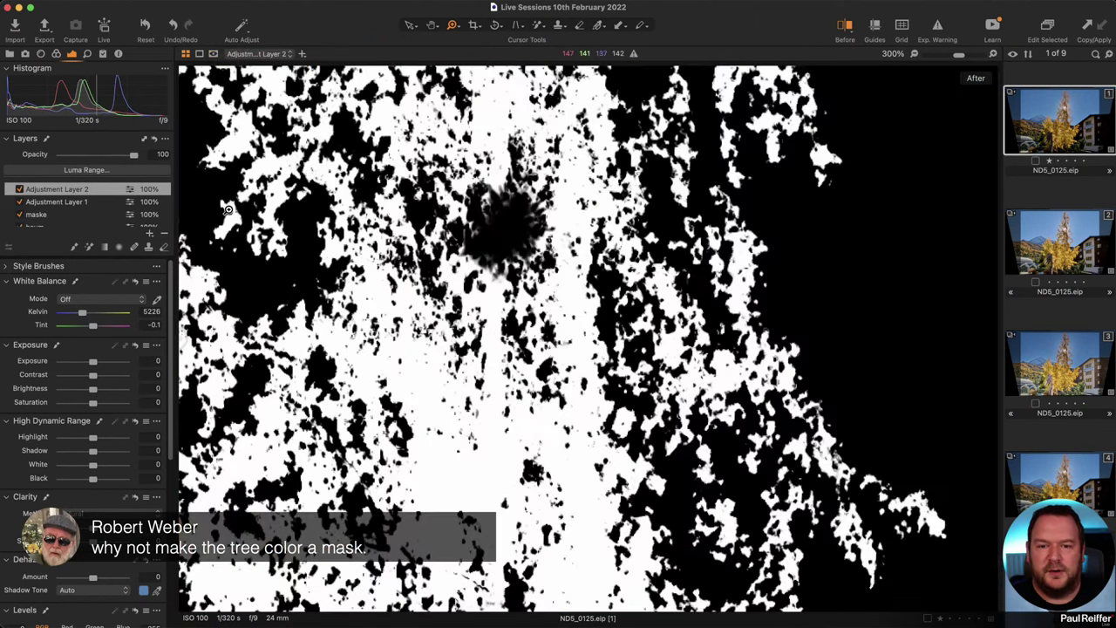
# Refine the mask of Adjustment Layer 2 to recover finer tree branch detail.
pyautogui.rightClick(96, 191)
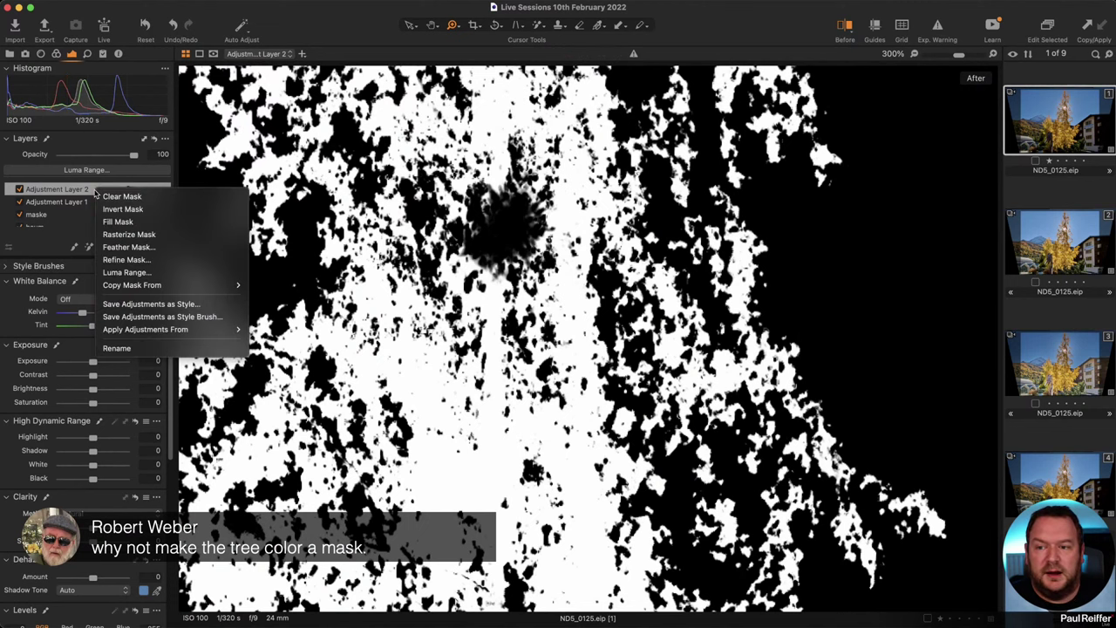
pyautogui.click(142, 260)
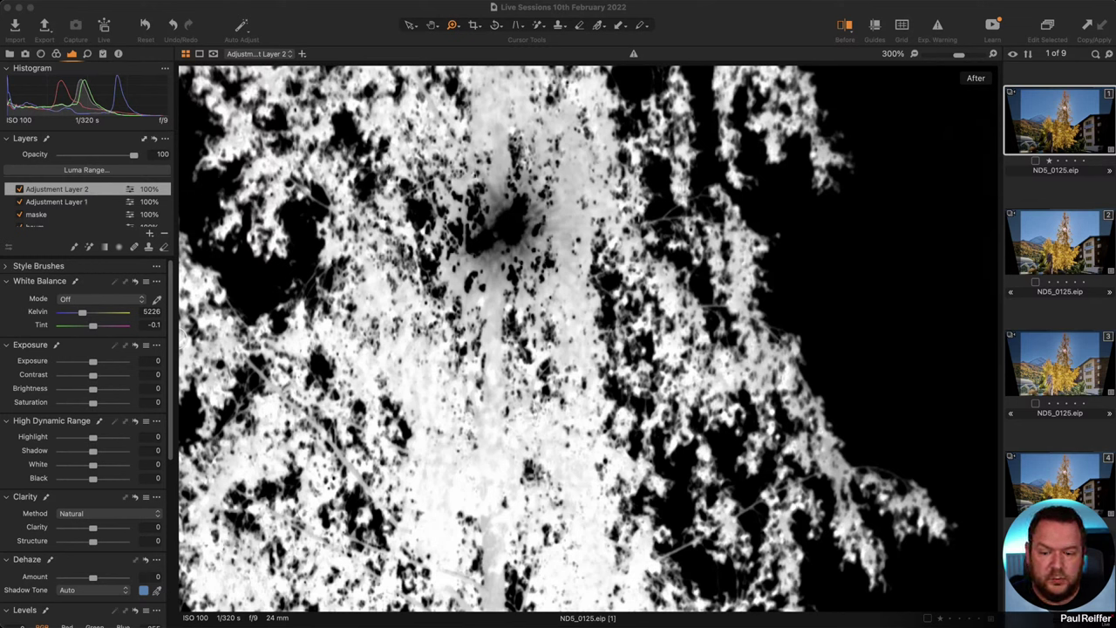
pyautogui.press('super+shift+m')
pyautogui.click(842, 523)
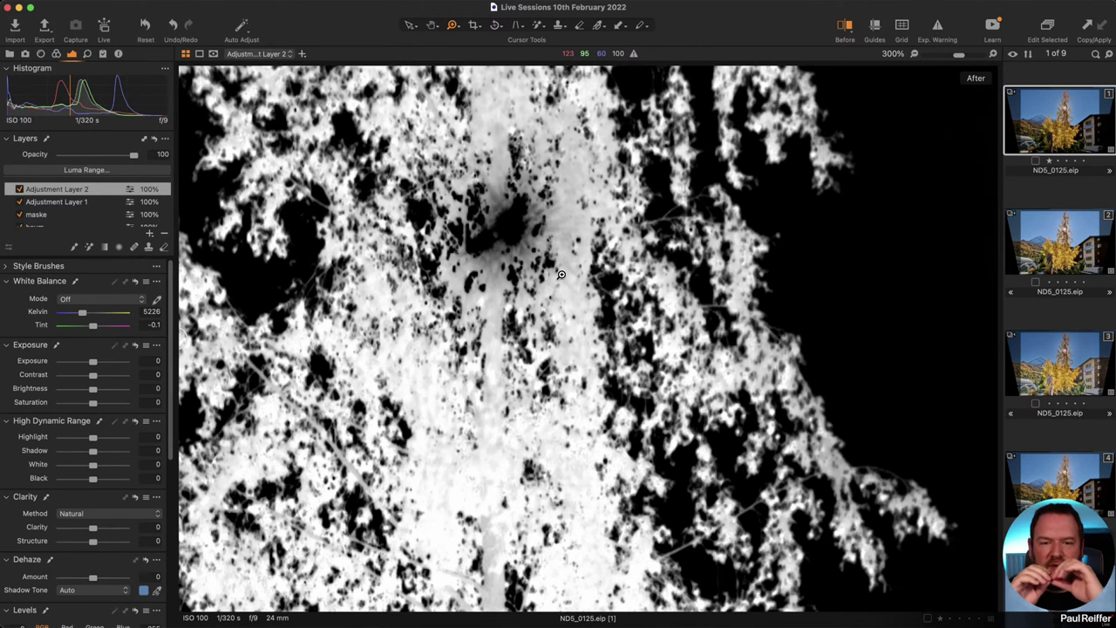
# Hide the mask display and set the tree layer's exposure to 0.11, checking the result on the wider photo.
pyautogui.hotkey('alt', 'm')
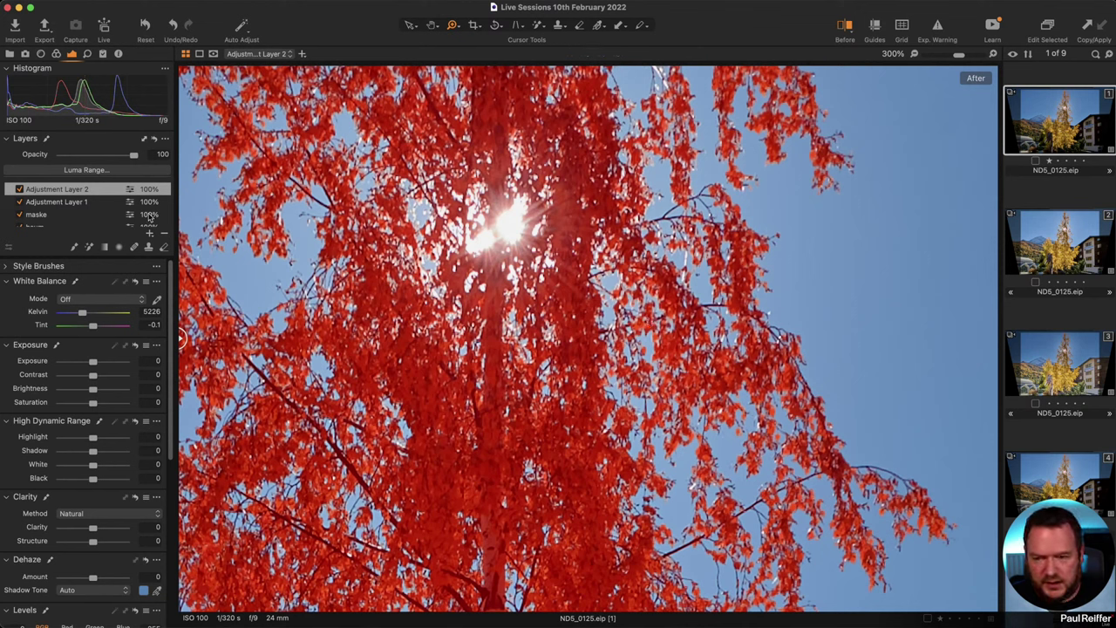
pyautogui.press('m')
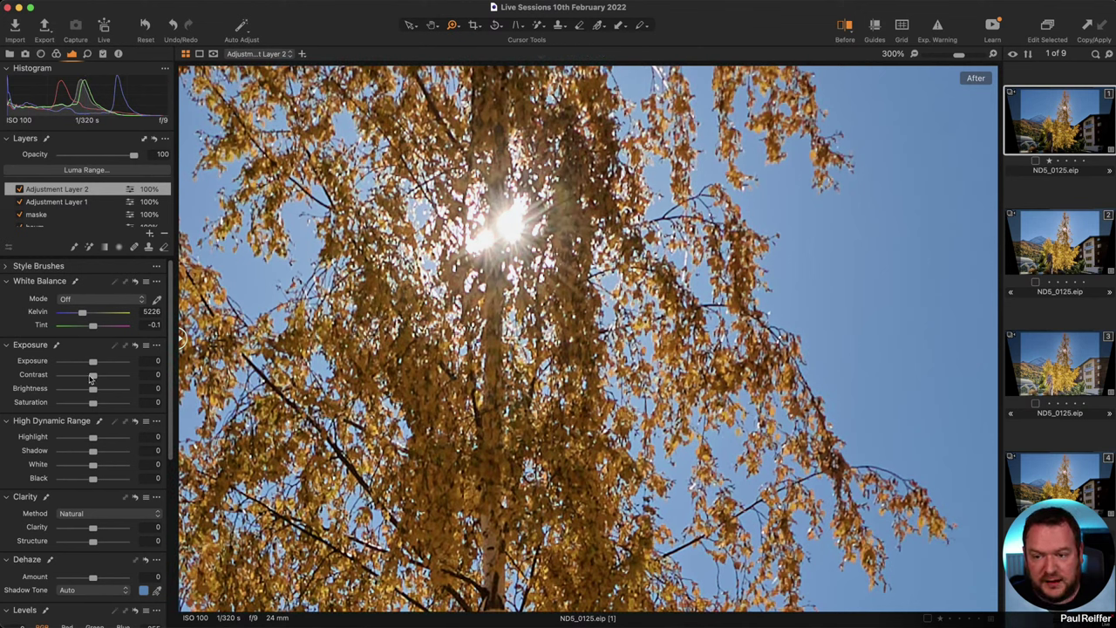
pyautogui.moveTo(96, 363)
pyautogui.mouseDown()
pyautogui.moveTo(112, 364)
pyautogui.moveTo(96, 363)
pyautogui.mouseUp()
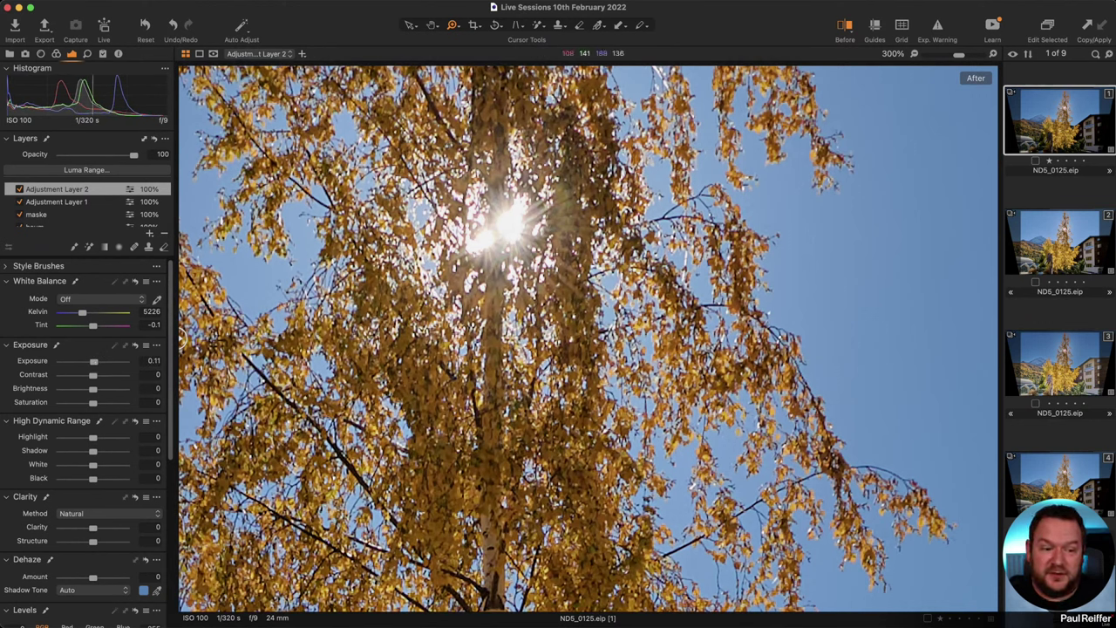
pyautogui.keyDown('alt'); pyautogui.click(584, 322); pyautogui.keyUp('alt')
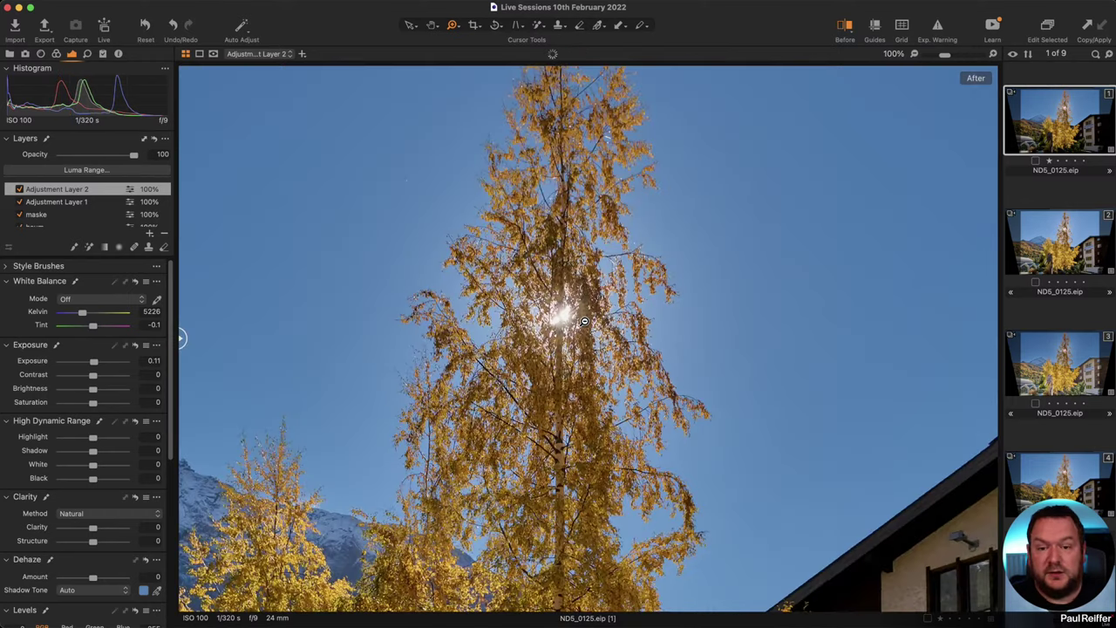
pyautogui.keyDown('alt'); pyautogui.click(584, 322); pyautogui.keyUp('alt')
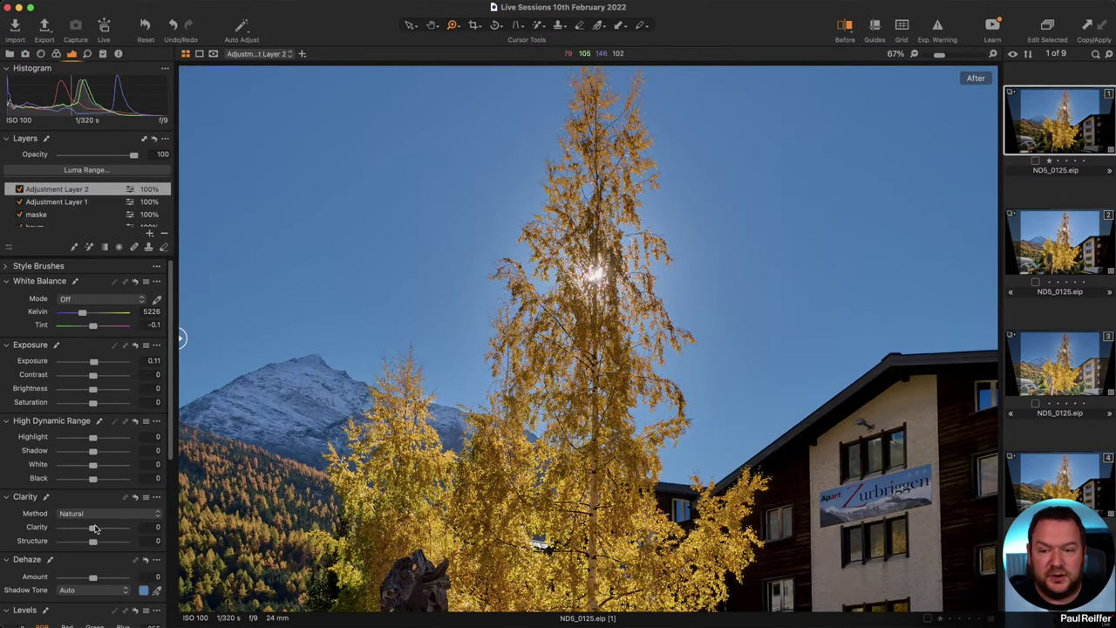
pyautogui.scroll(-2, 96, 529)
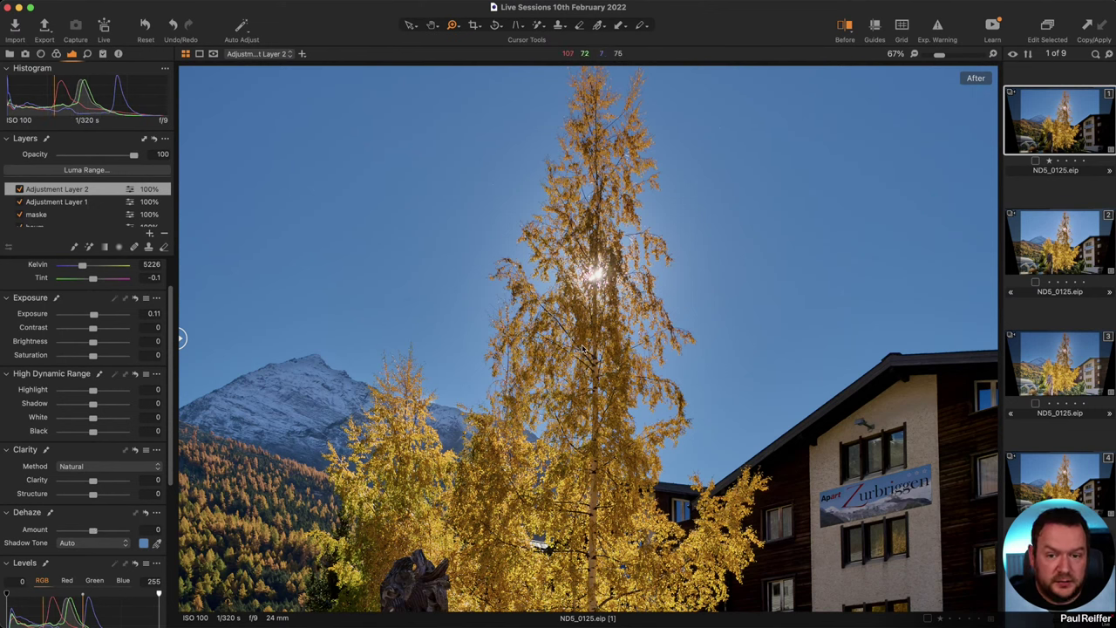
pyautogui.scroll(-10, 78, 505)
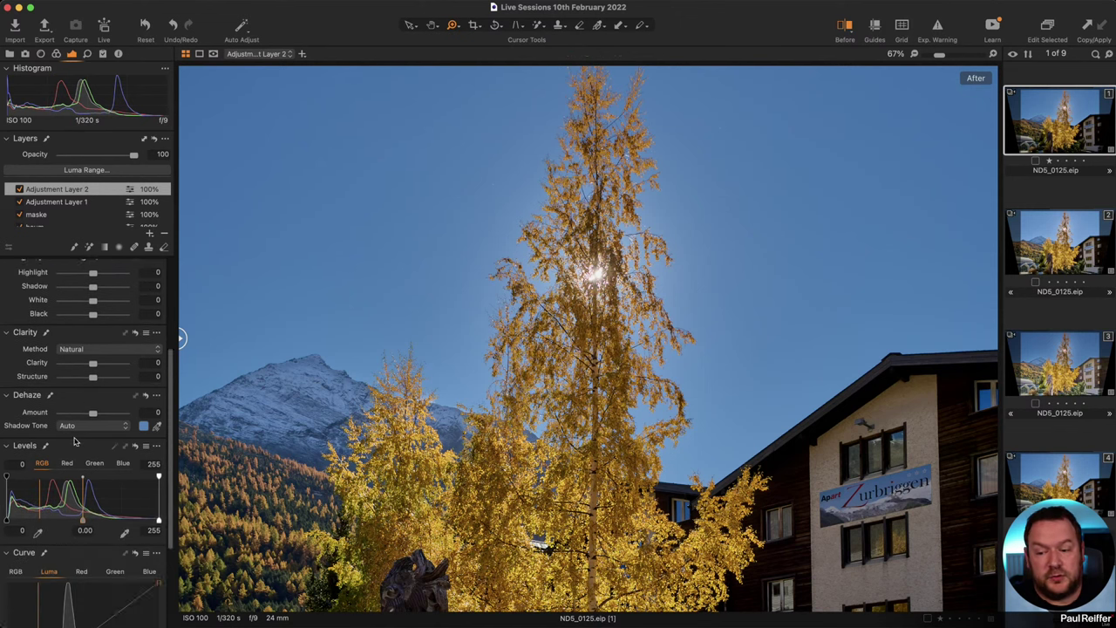
pyautogui.scroll(12, 78, 506)
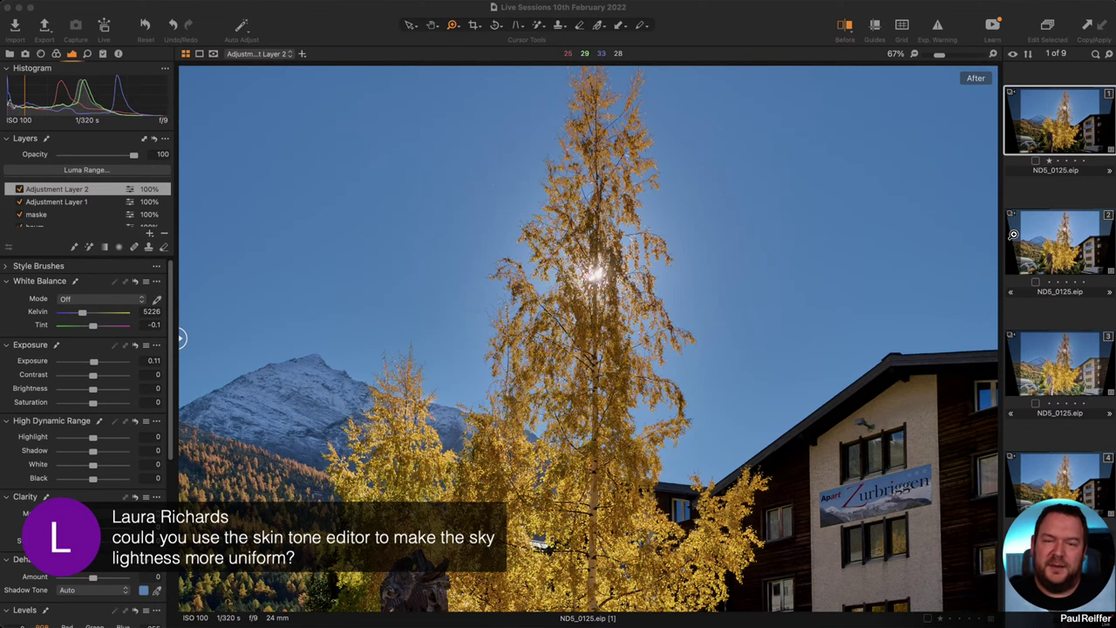
# Switch to the third variant of the tree photo and add a new filled adjustment layer.
pyautogui.click(1088, 461)
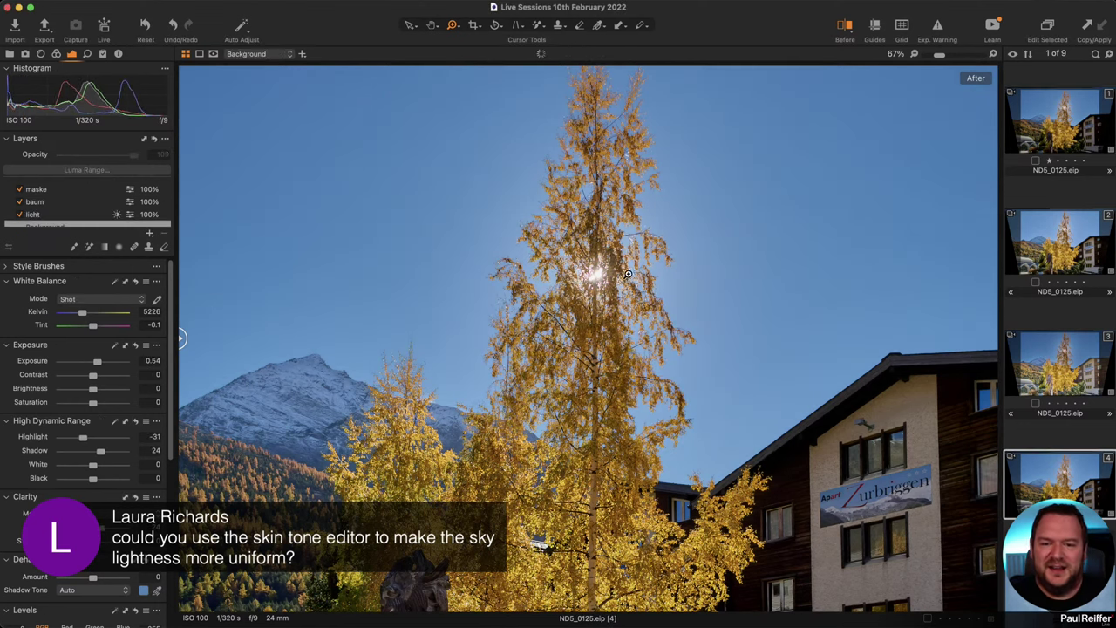
pyautogui.click(1008, 396)
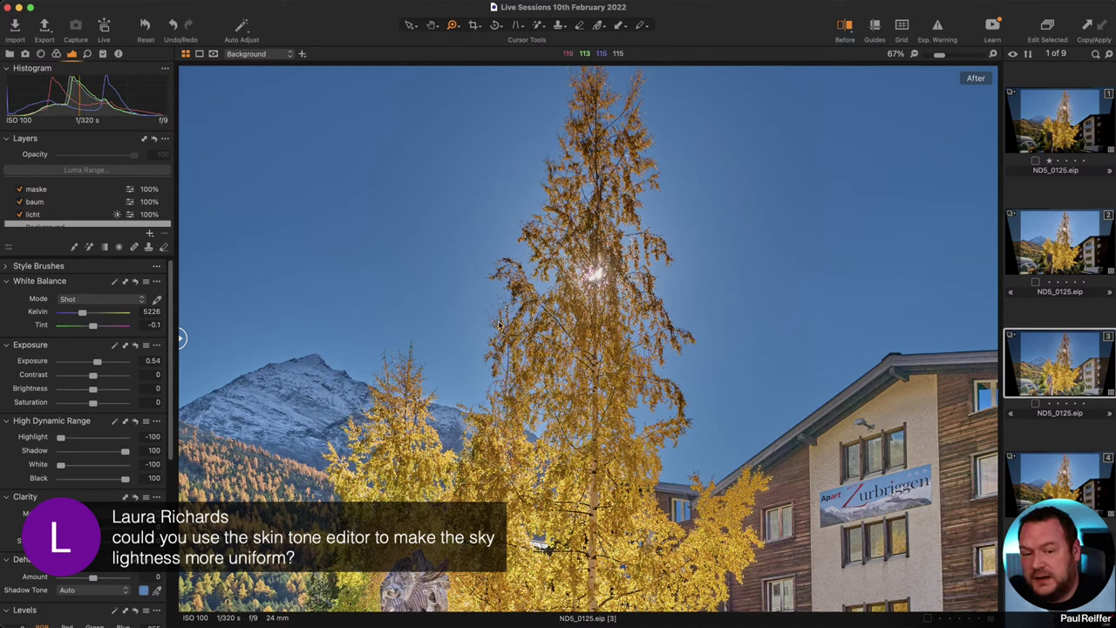
pyautogui.scroll(1, 146, 224)
pyautogui.click(149, 233)
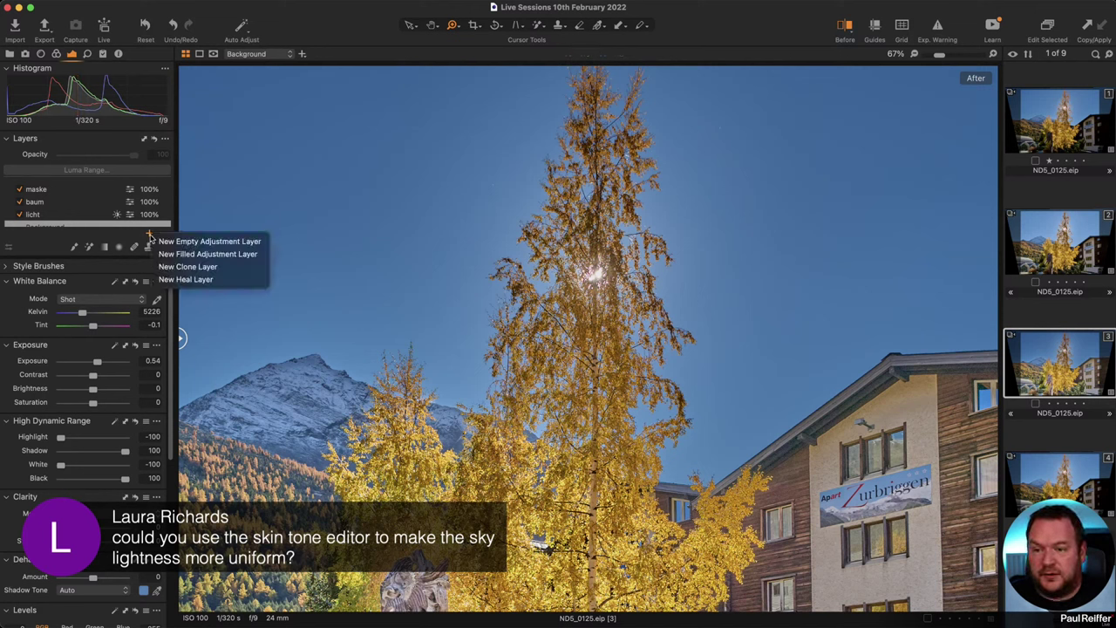
pyautogui.click(188, 255)
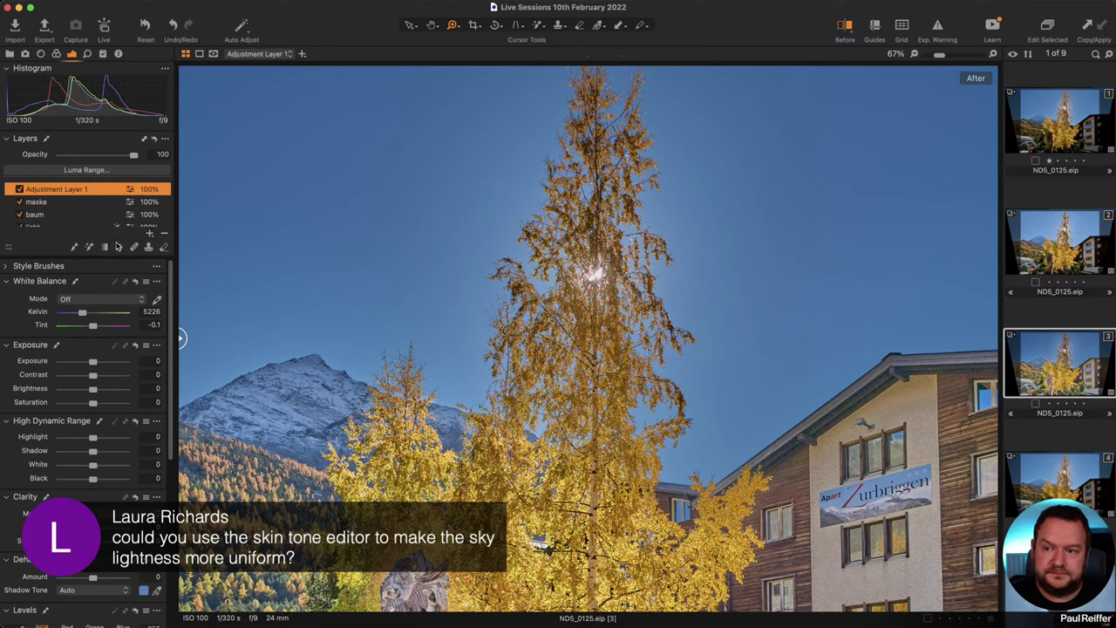
# Sample the blue sky beside the treetop as the color range for the Skin Tone color editor.
pyautogui.click(57, 54)
pyautogui.click(130, 349)
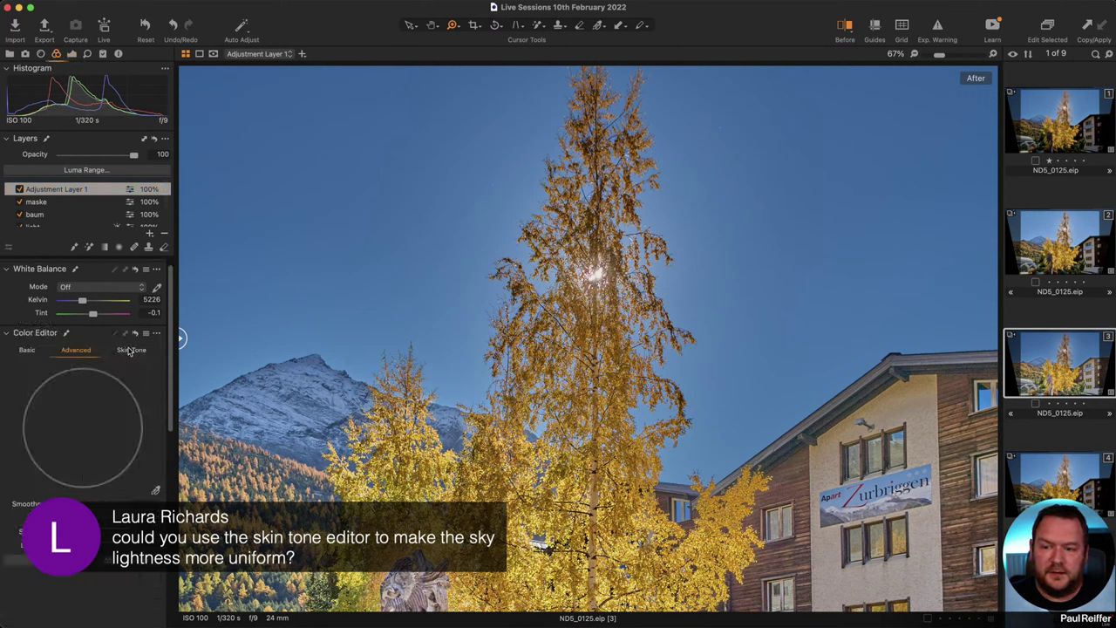
pyautogui.click(156, 490)
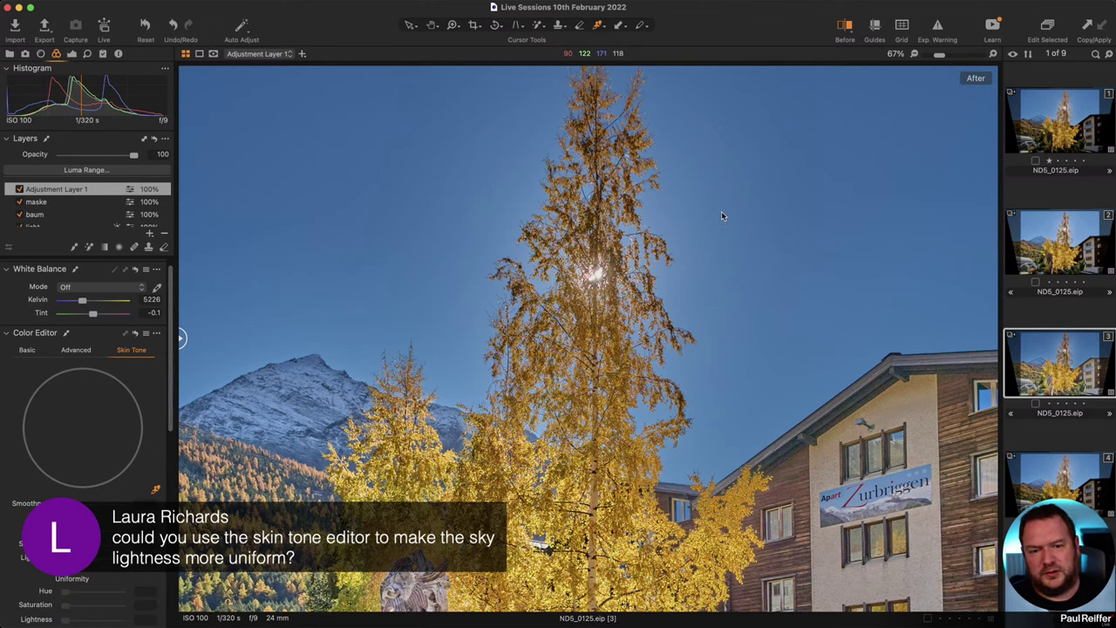
pyautogui.click(697, 164)
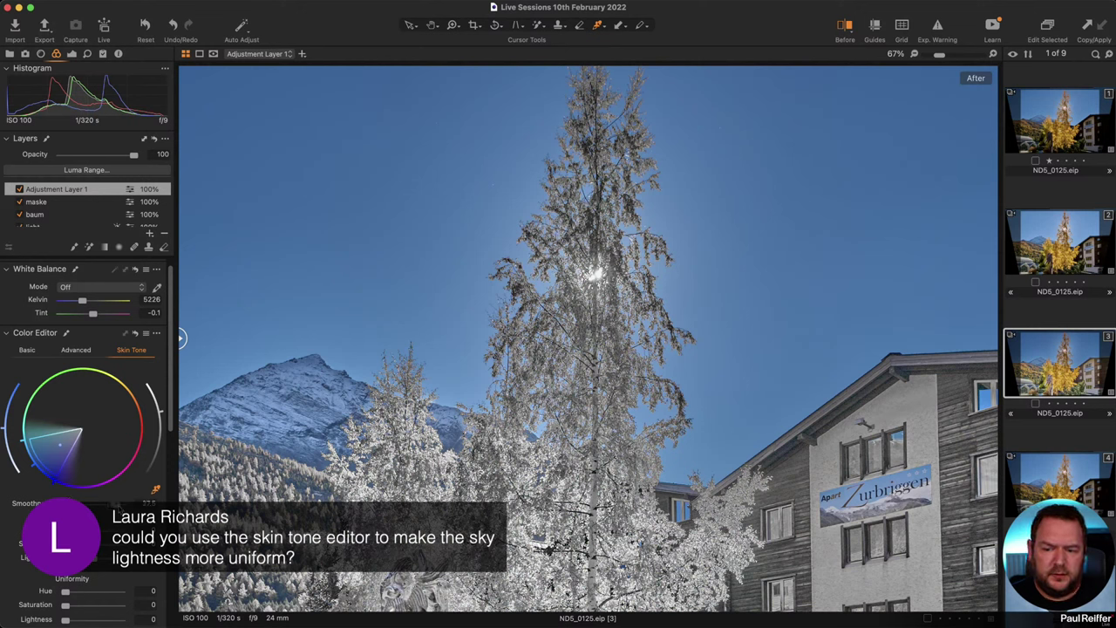
# Set the sky's uniformity to hue 67.2, saturation 78.5 and lightness 100, and turn off the selected color range view.
pyautogui.scroll(-4, 65, 468)
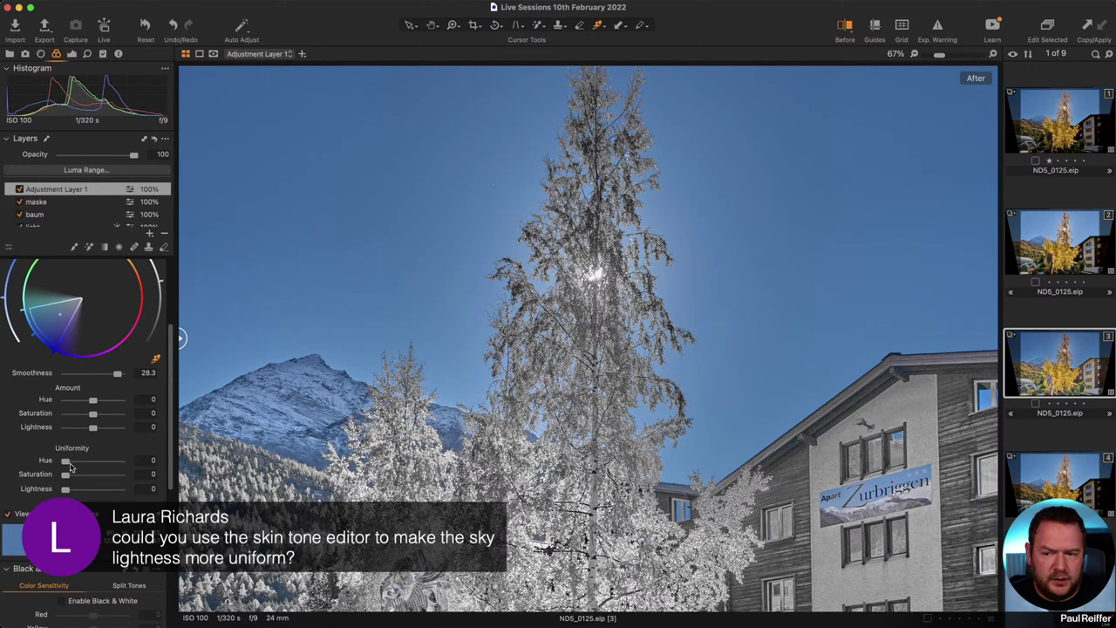
pyautogui.moveTo(66, 461); pyautogui.dragTo(118, 495)
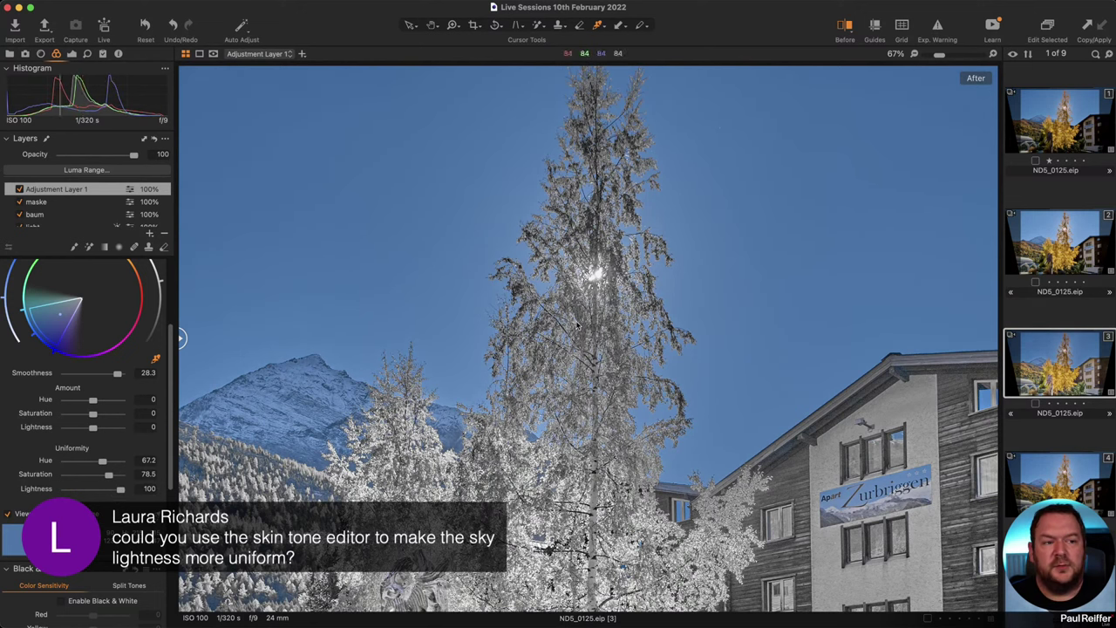
pyautogui.scroll(3, 113, 404)
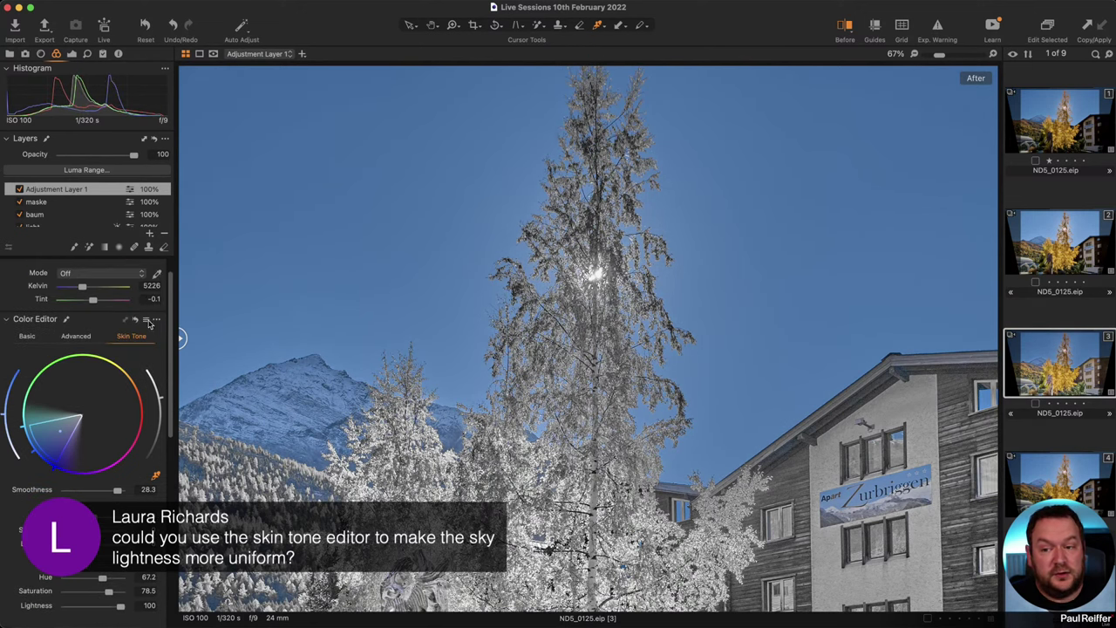
pyautogui.click(135, 320)
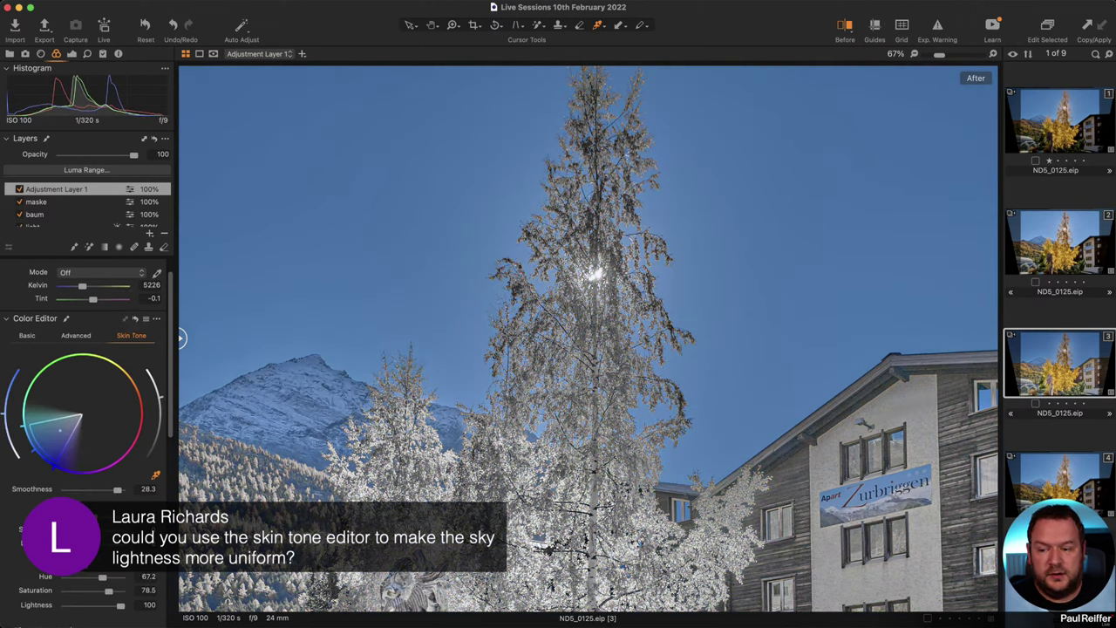
pyautogui.scroll(-3, 25, 516)
pyautogui.click(9, 497)
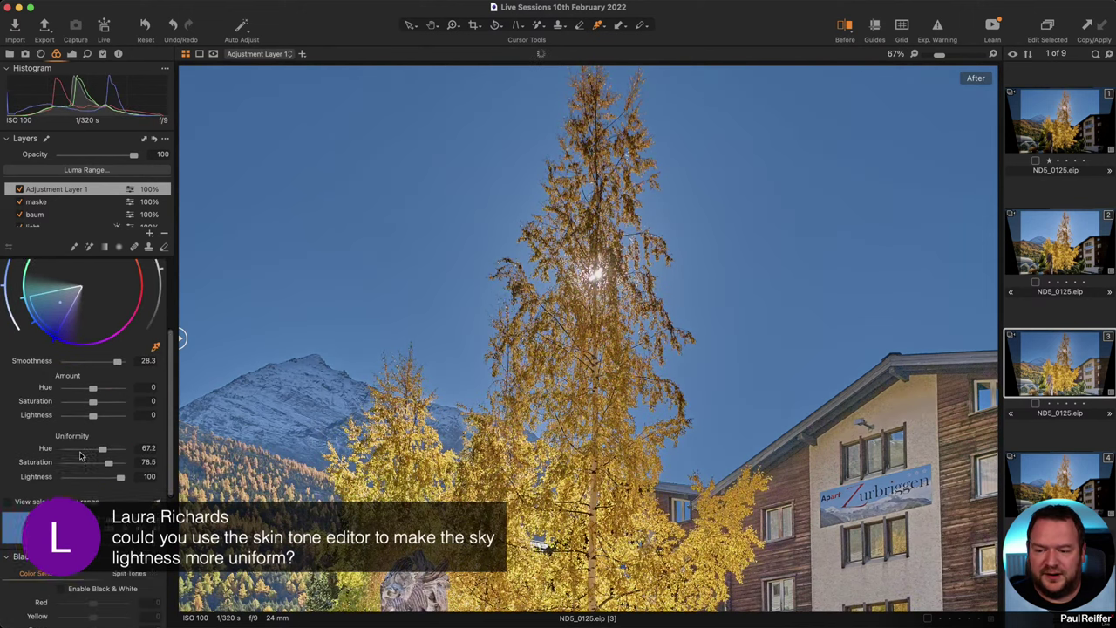
# Compare the sky with and without the Skin Tone adjustment and review its uniformity settings.
pyautogui.scroll(4, 102, 437)
pyautogui.click(136, 347)
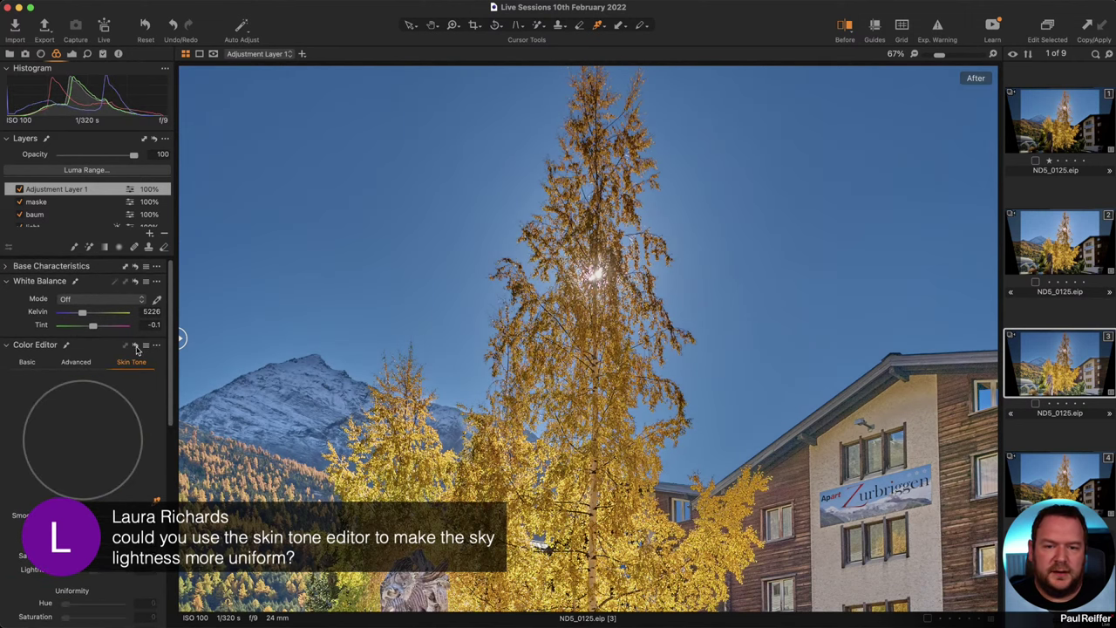
pyautogui.click(136, 348)
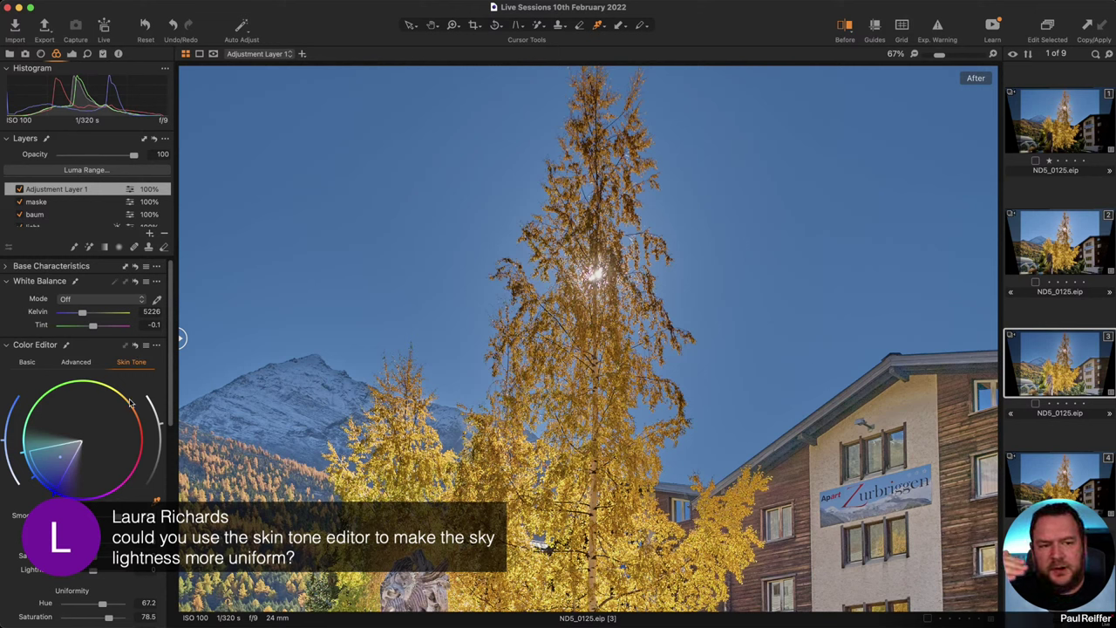
pyautogui.scroll(-5, 130, 401)
pyautogui.scroll(-4, 129, 402)
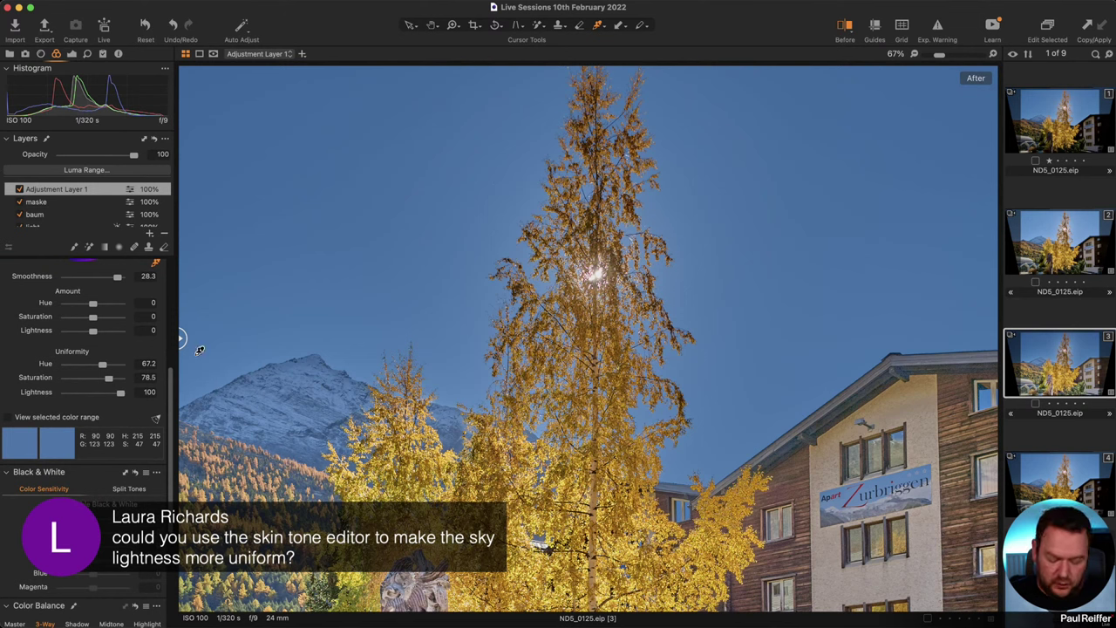
pyautogui.scroll(2, 26, 349)
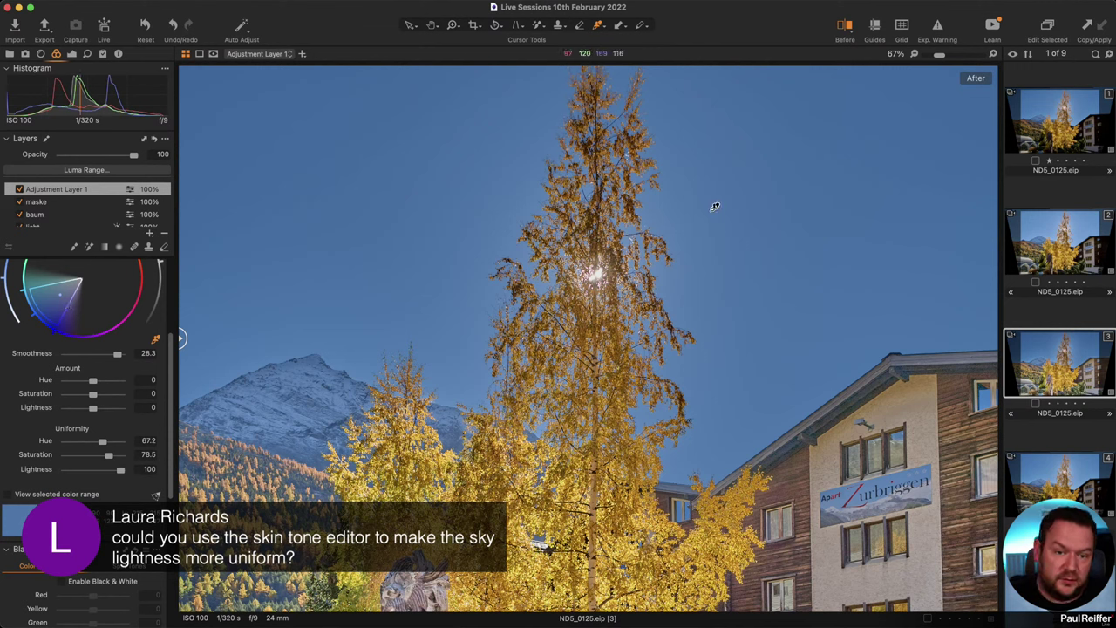
pyautogui.scroll(-2, 100, 427)
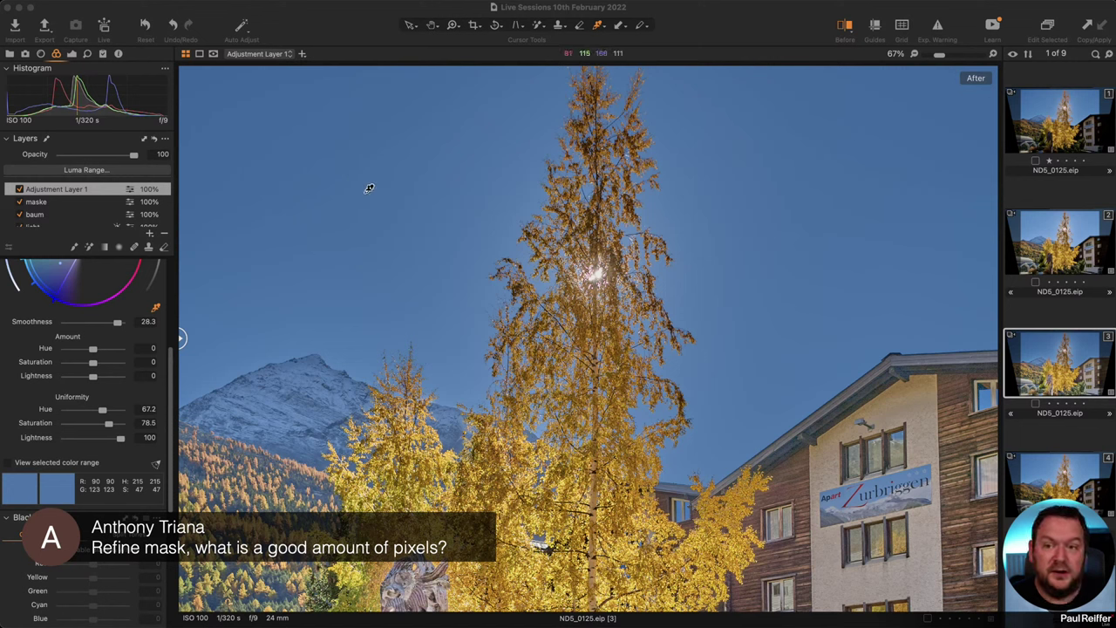
# Display the baum layer's mask in grayscale and examine its edges around the upper branches at 300%.
pyautogui.click(214, 51)
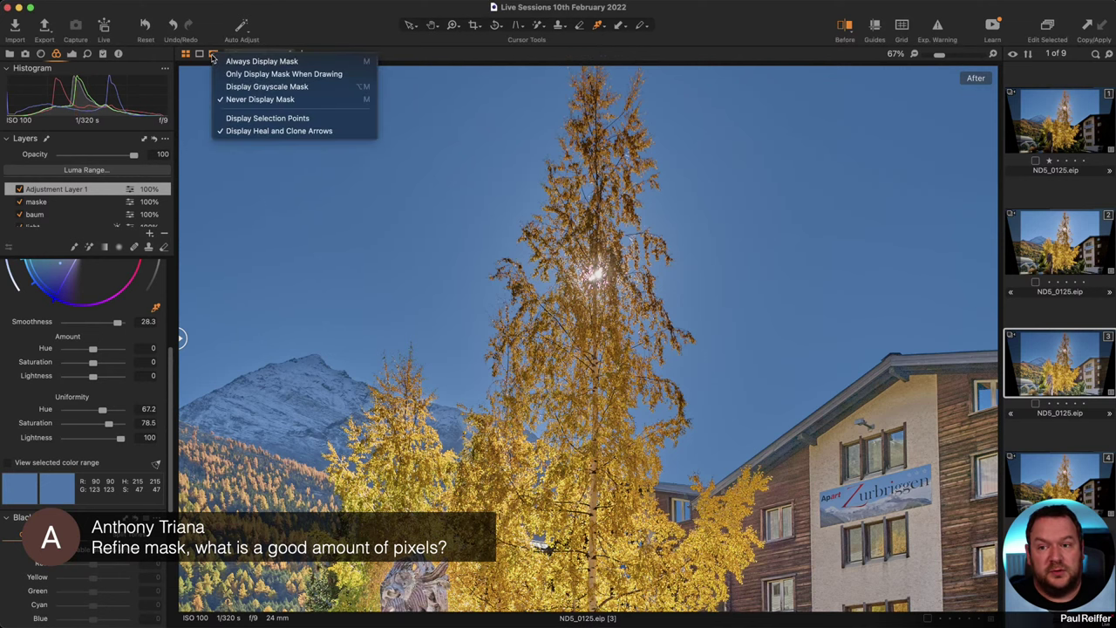
pyautogui.click(271, 88)
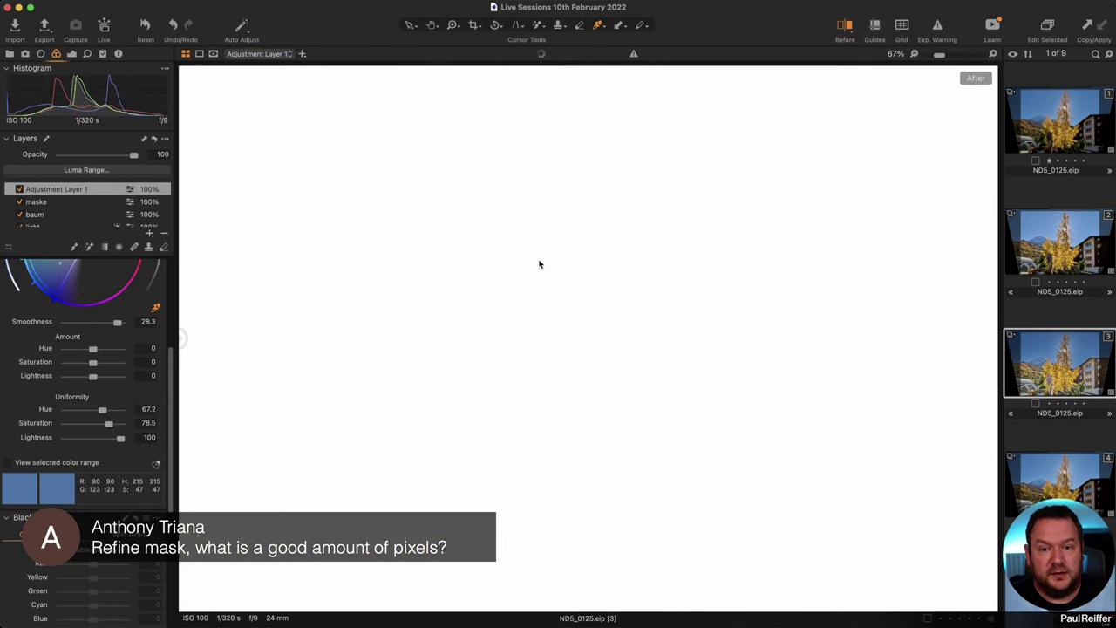
pyautogui.click(69, 206)
pyautogui.click(50, 216)
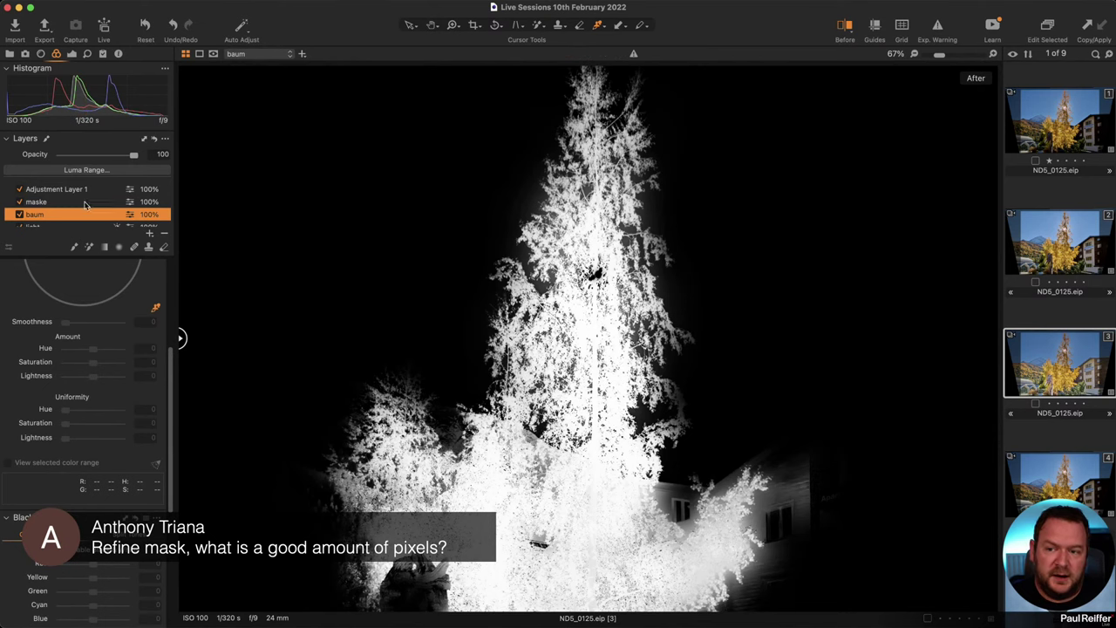
pyautogui.press('z')
pyautogui.click(555, 230)
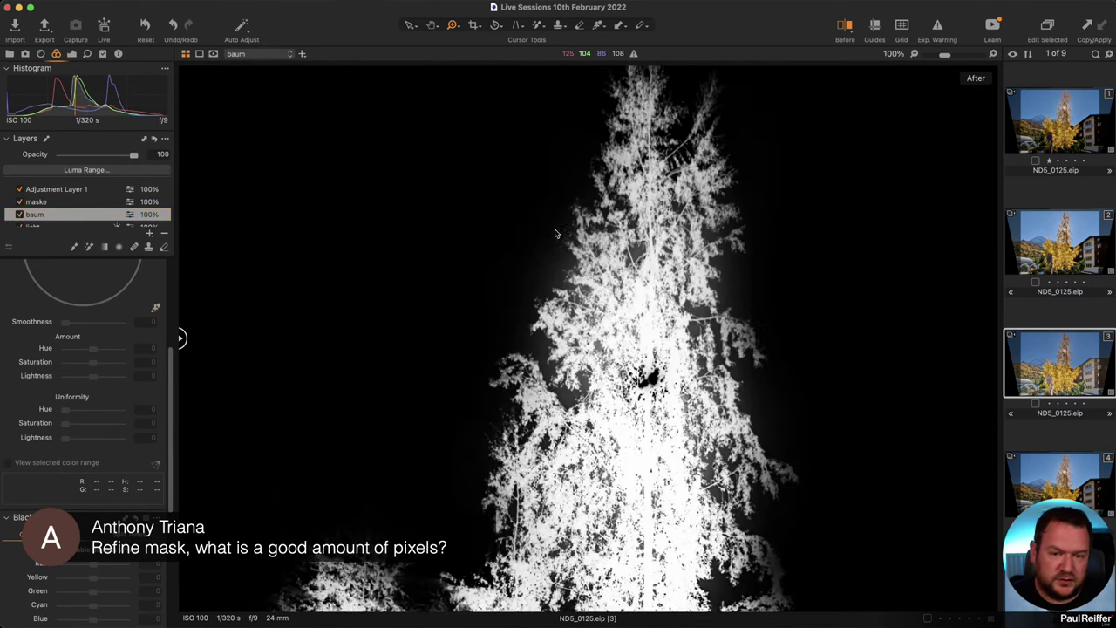
pyautogui.click(695, 305)
pyautogui.click(510, 326)
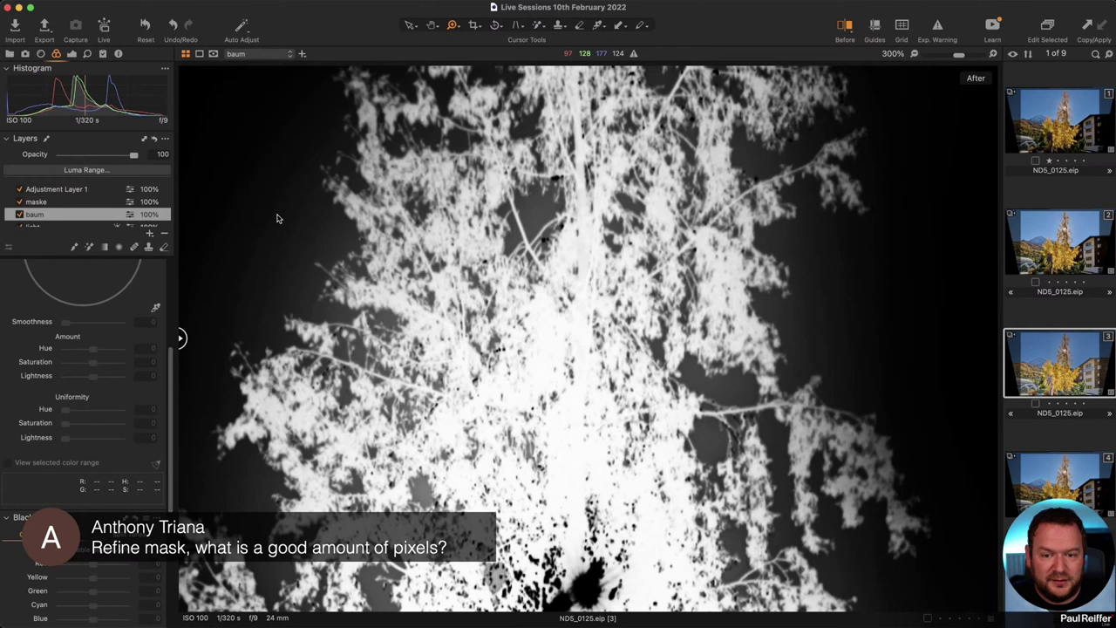
# Try refining the baum layer's mask with a radius of 300 and discard the refinement.
pyautogui.rightClick(72, 218)
pyautogui.click(140, 284)
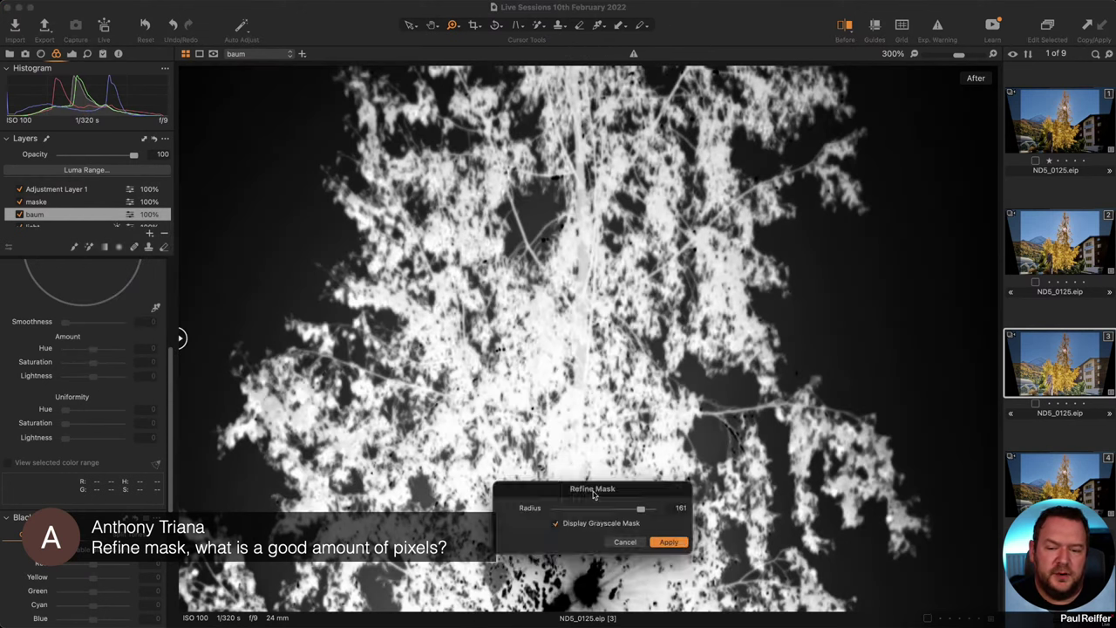
pyautogui.moveTo(556, 506); pyautogui.dragTo(866, 215)
pyautogui.moveTo(947, 215)
pyautogui.mouseDown()
pyautogui.moveTo(843, 223)
pyautogui.moveTo(960, 218)
pyautogui.mouseUp()
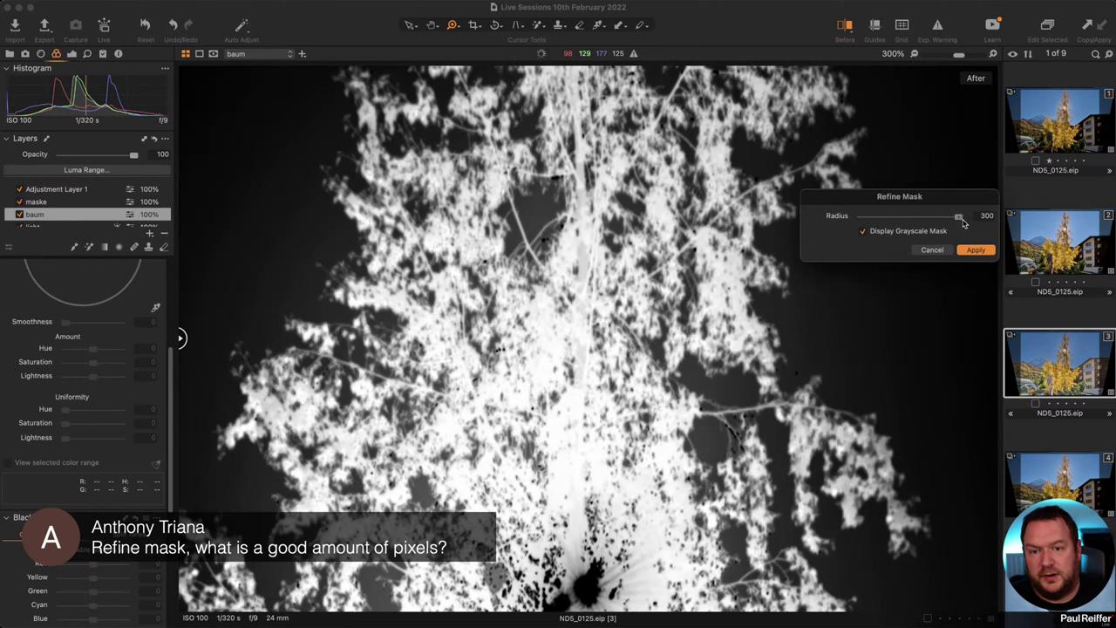
pyautogui.click(931, 250)
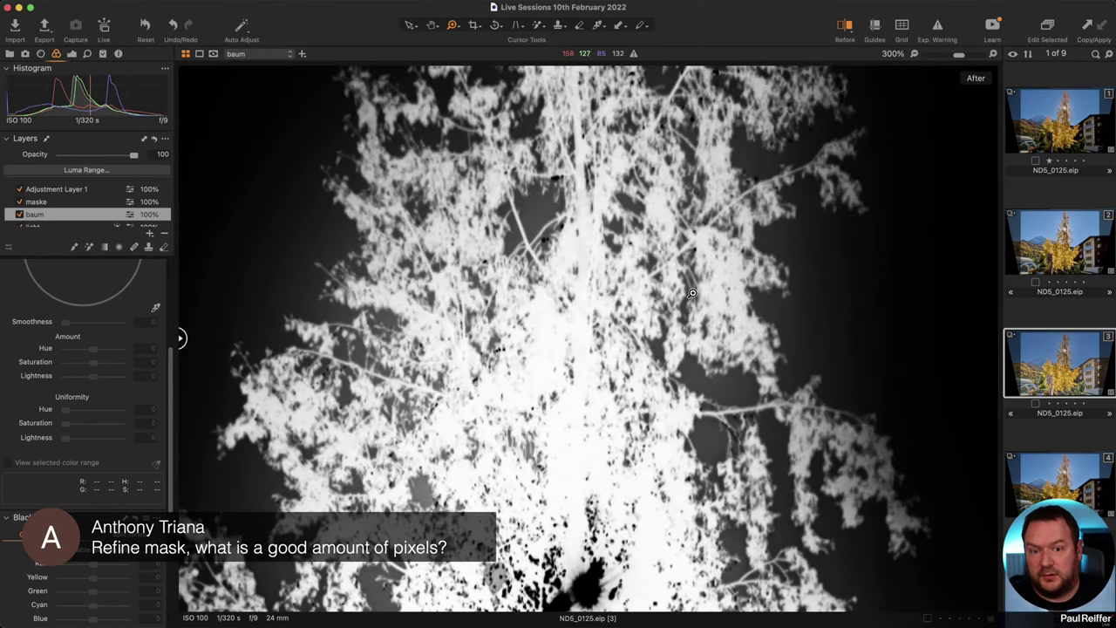
# Zoom out to the whole tree and set the mask to never display.
pyautogui.press('super+0')
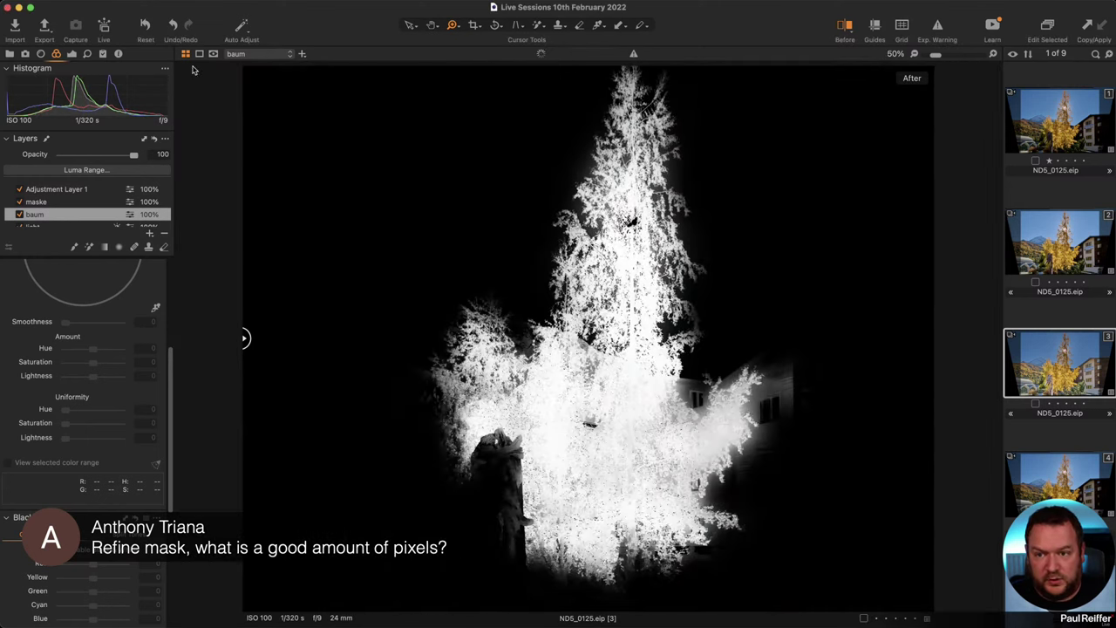
pyautogui.click(213, 54)
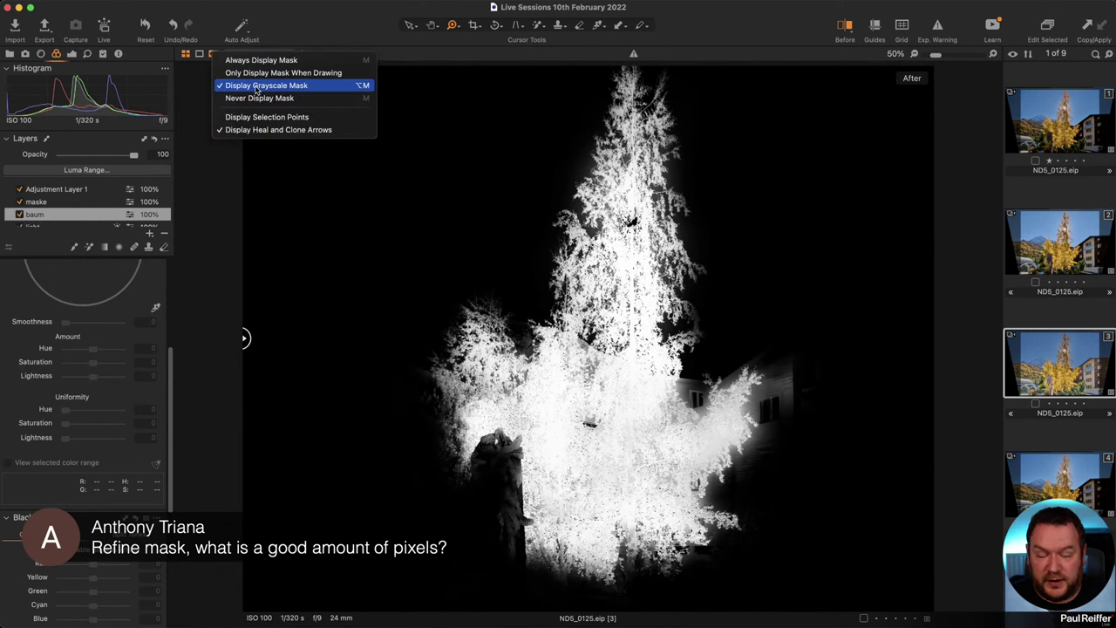
pyautogui.click(269, 99)
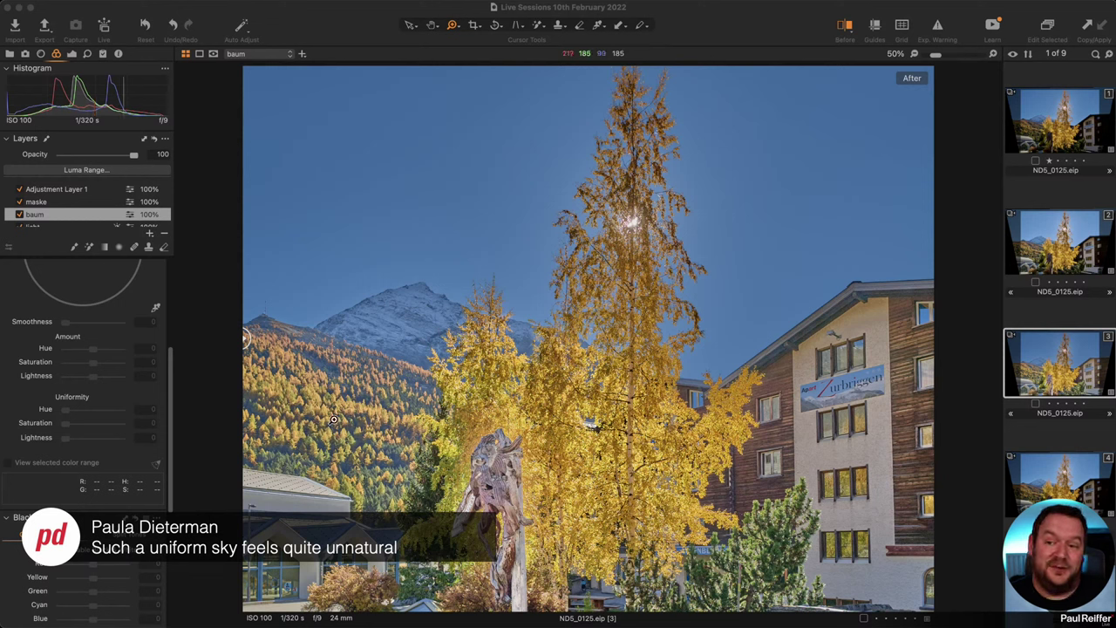
# Select Adjustment Layer 1 and turn it off to view the sky without the uniformity adjustment.
pyautogui.click(19, 188)
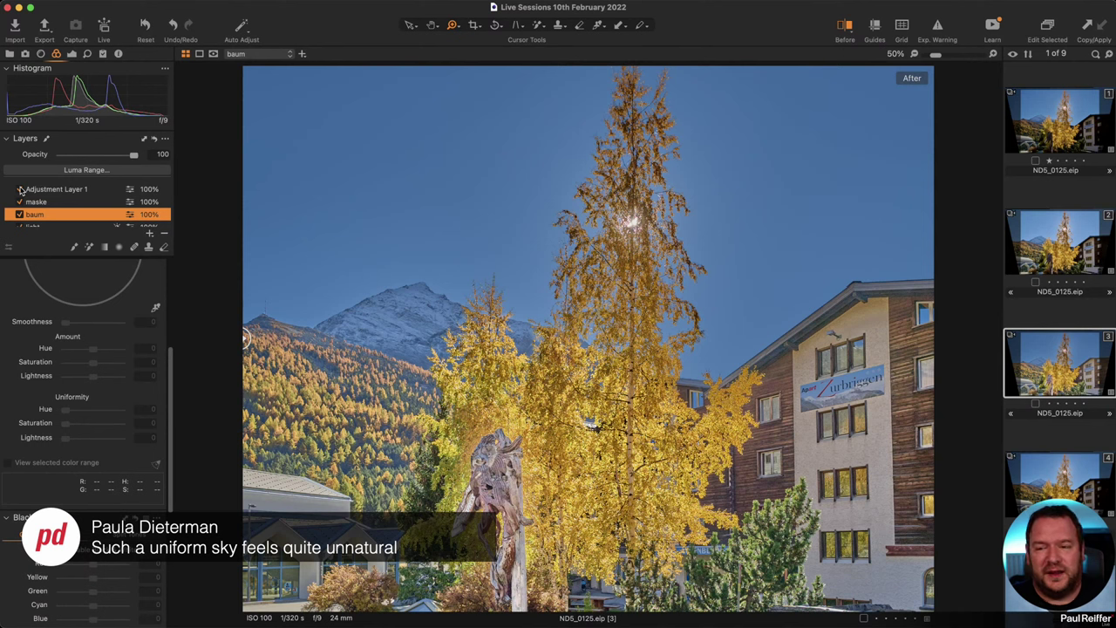
pyautogui.scroll(5, 108, 301)
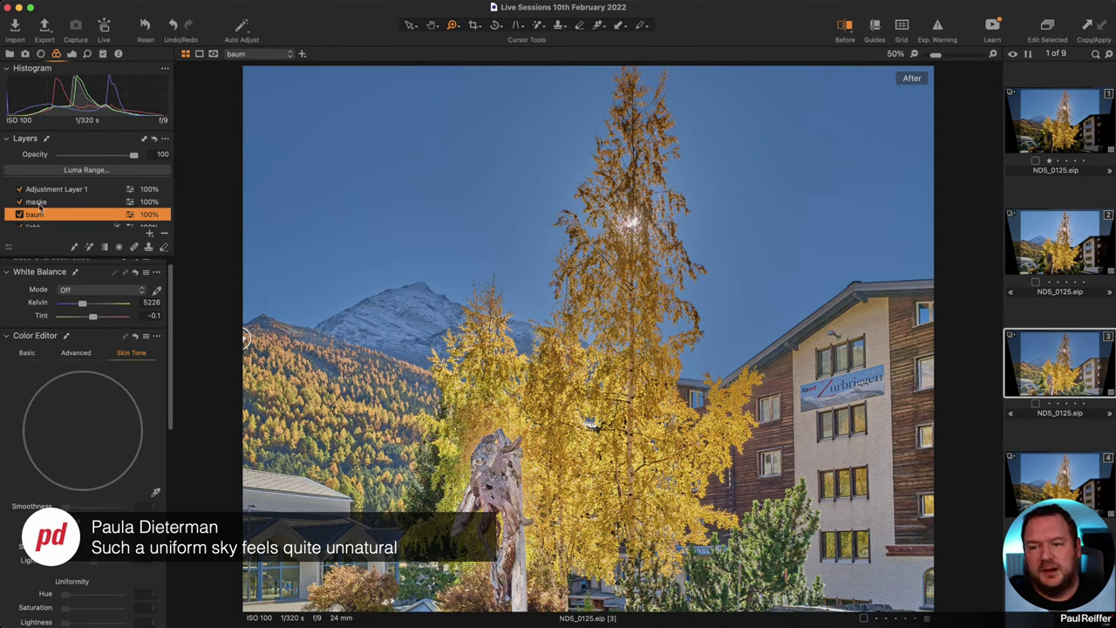
pyautogui.click(72, 191)
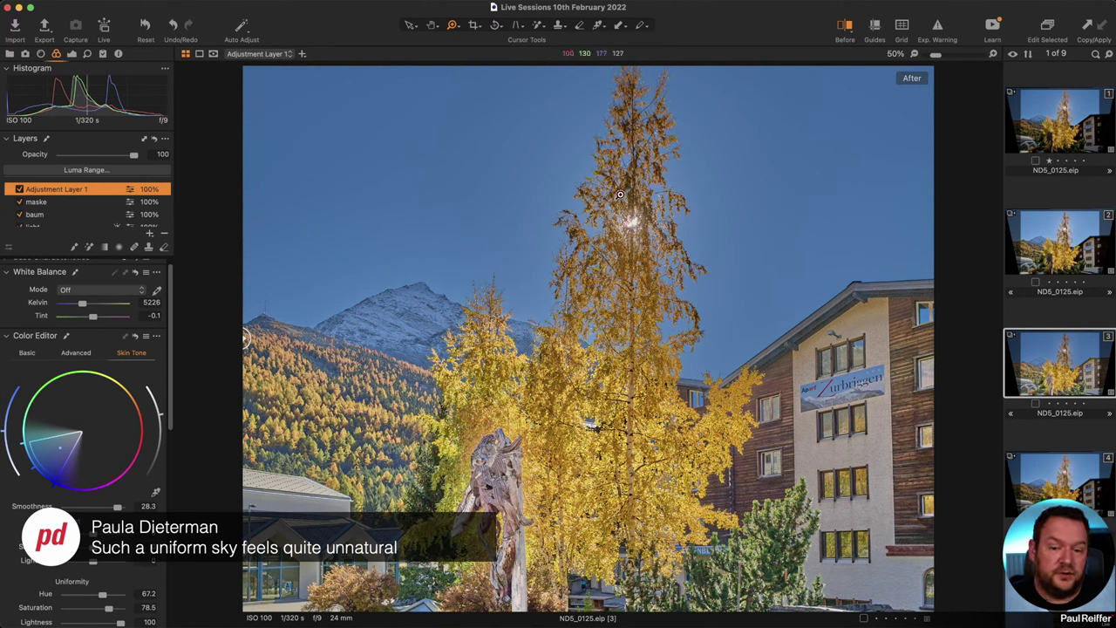
pyautogui.click(19, 191)
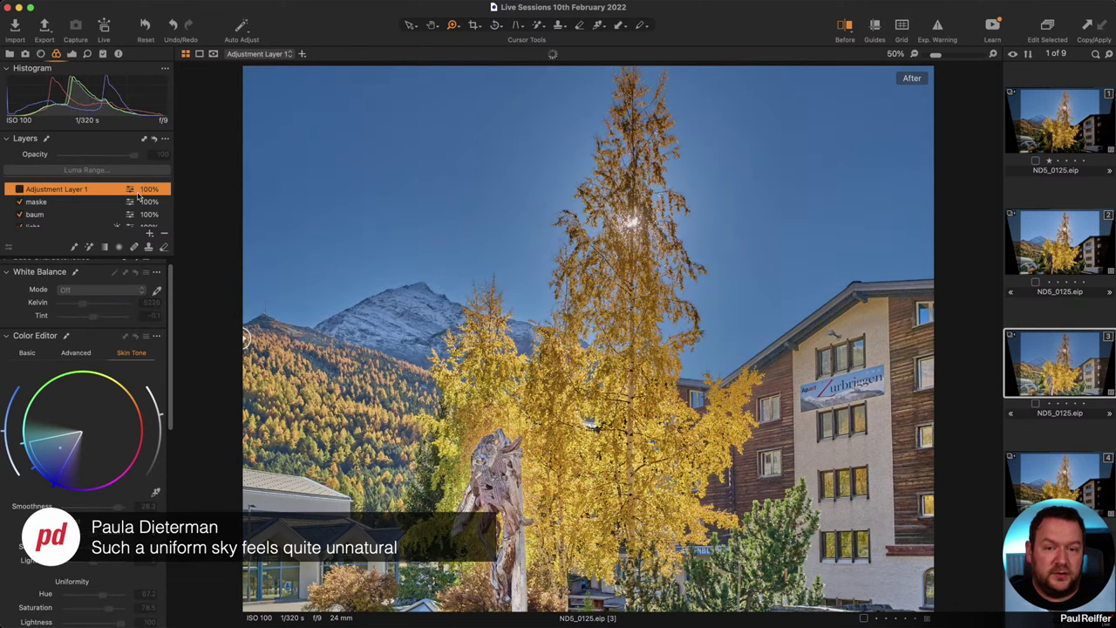
# Open the first ND5_0125.eip variant and fit the whole photo in view.
pyautogui.scroll(1, 1029, 190)
pyautogui.click(1028, 190)
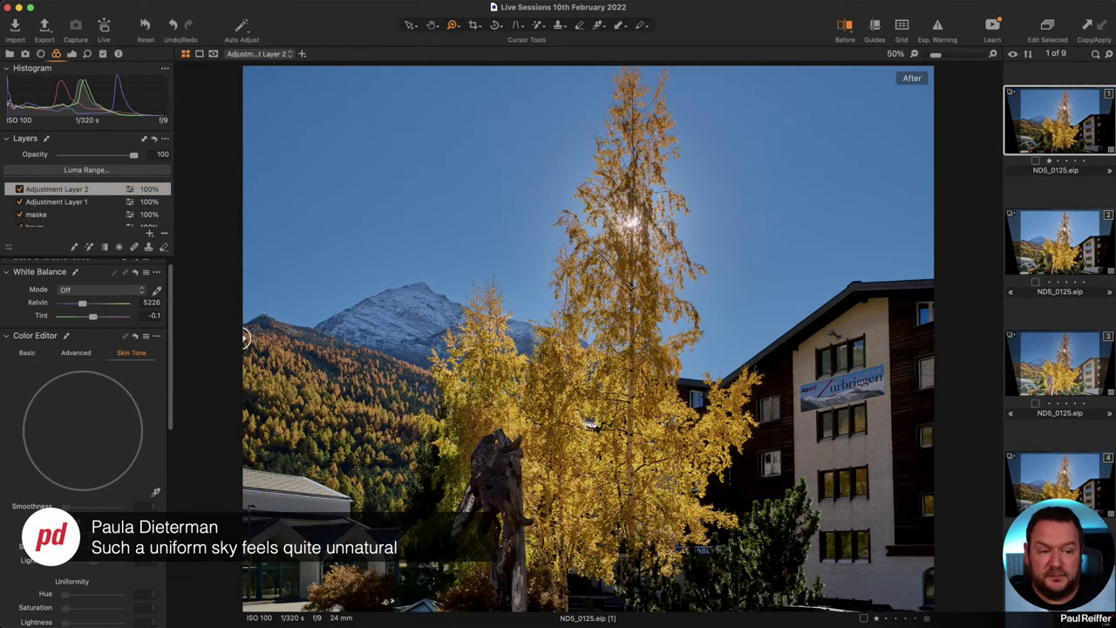
pyautogui.press('super+0')
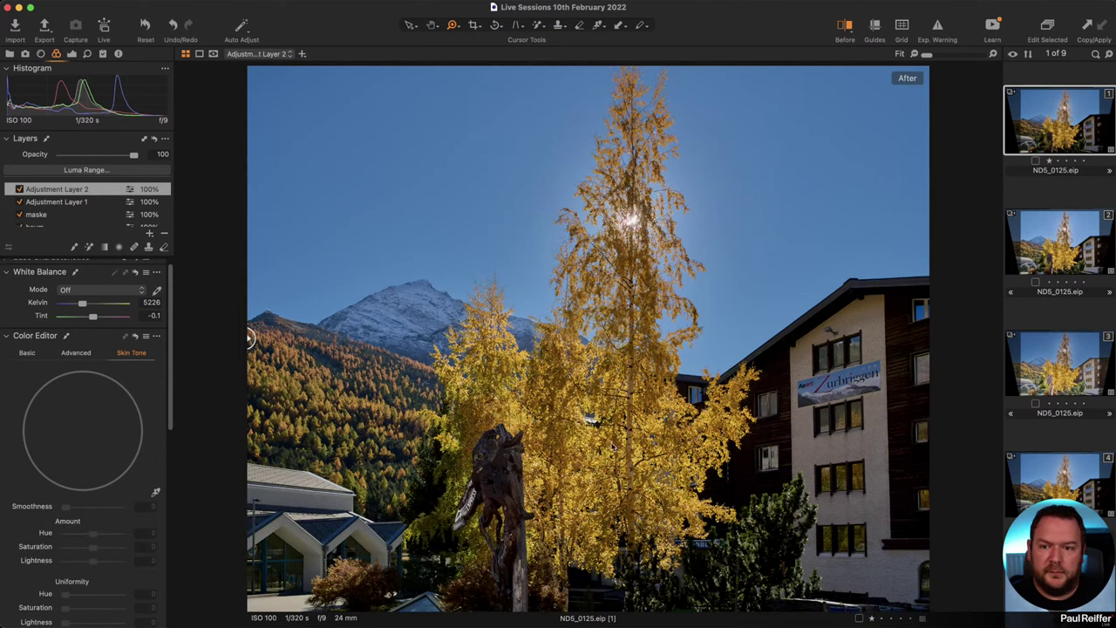
# Open the user collection containing Moonlight in old vilage 2.eip and show the photo's exposure adjustments and layers.
pyautogui.click(9, 54)
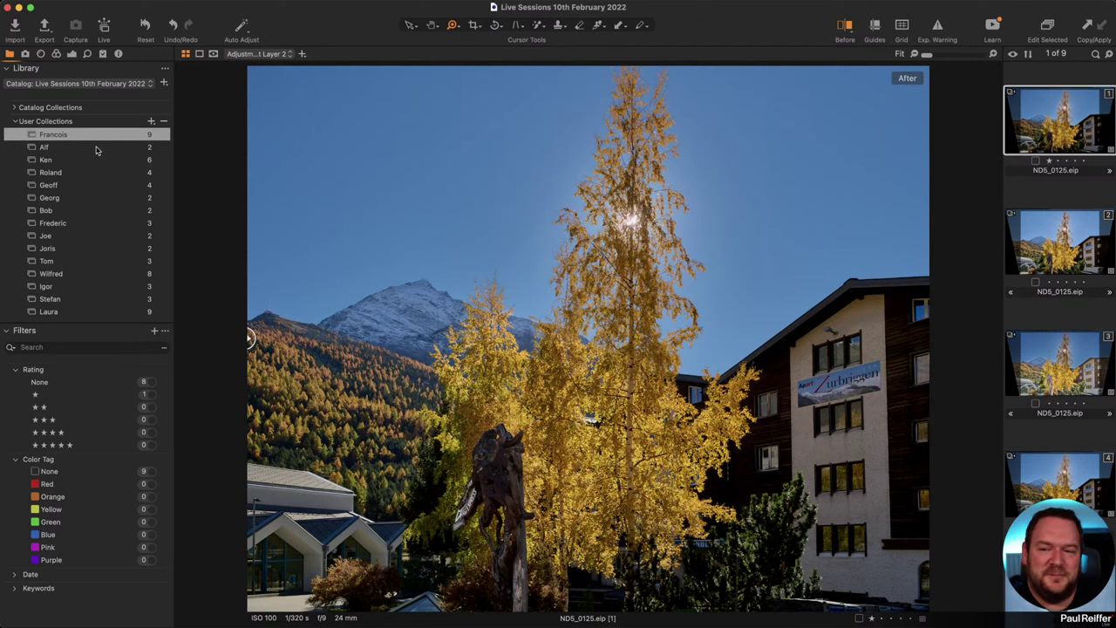
pyautogui.click(96, 148)
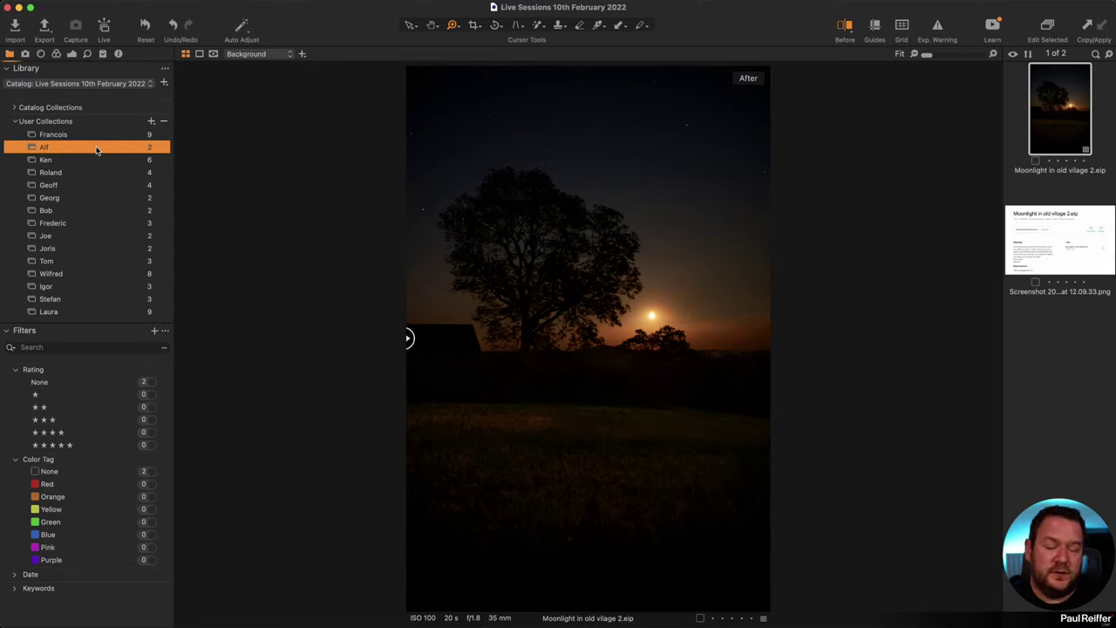
pyautogui.click(72, 54)
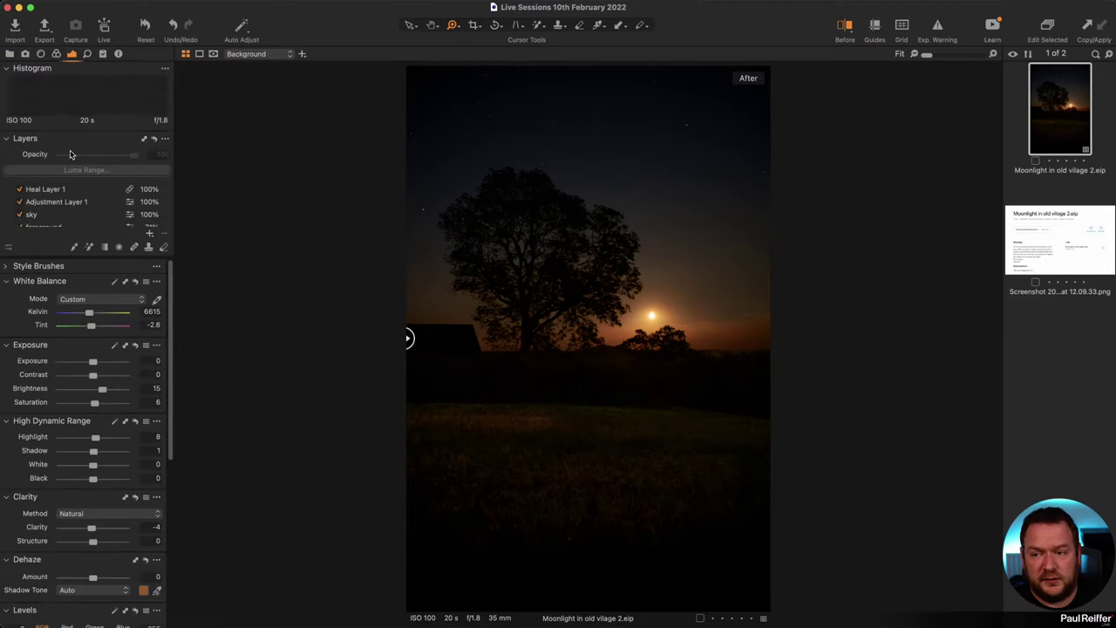
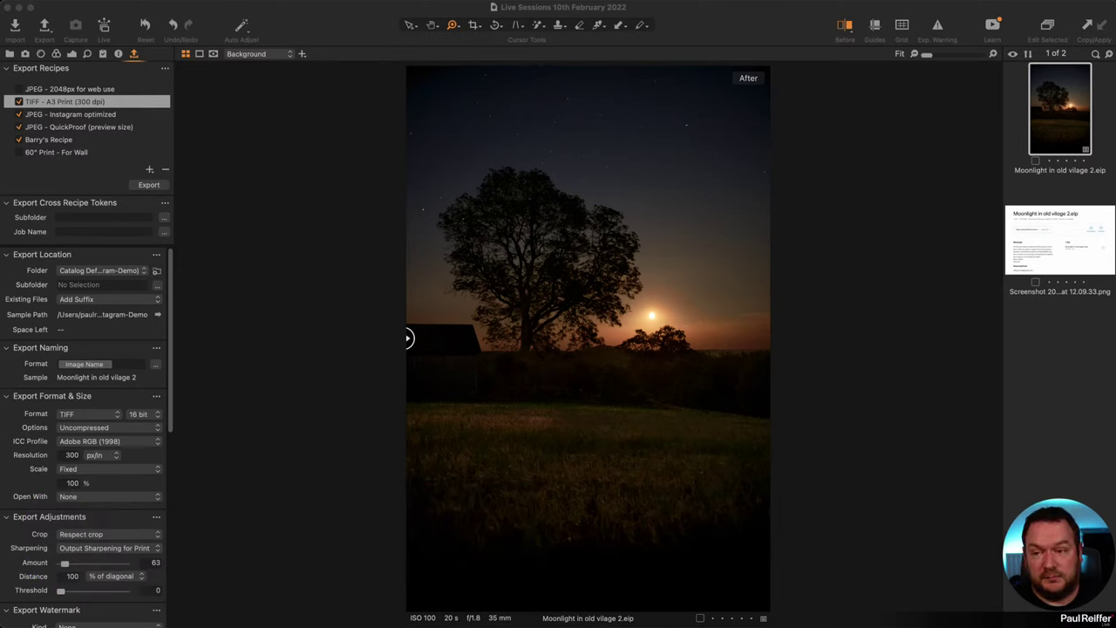
# Open the user collection of sailing ship photos and split the edited photo into a before and after comparison.
pyautogui.click(9, 54)
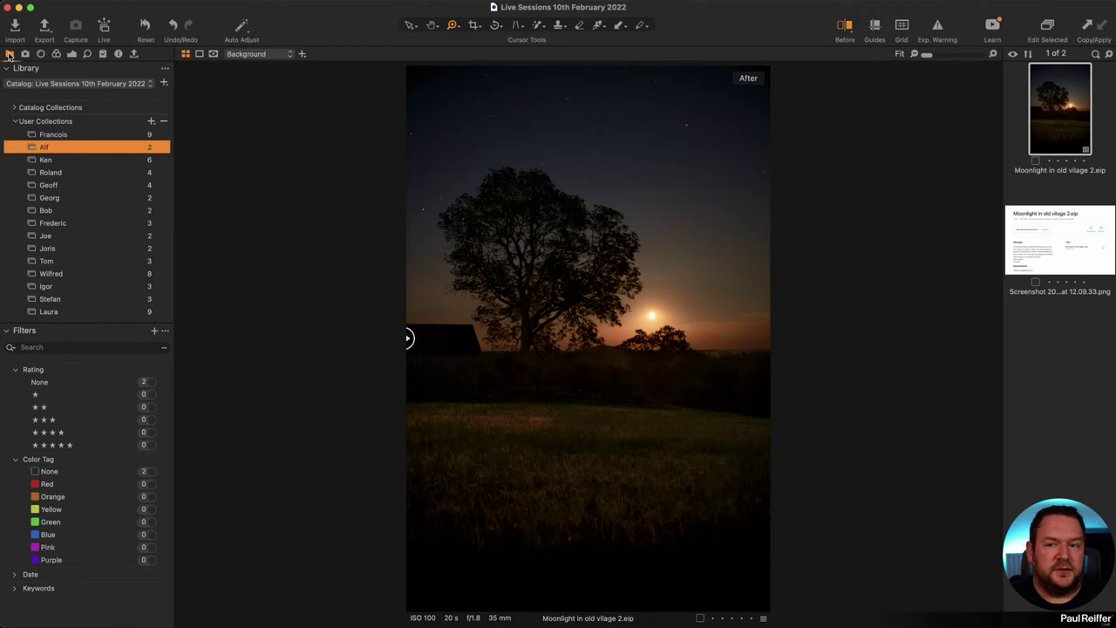
pyautogui.click(64, 162)
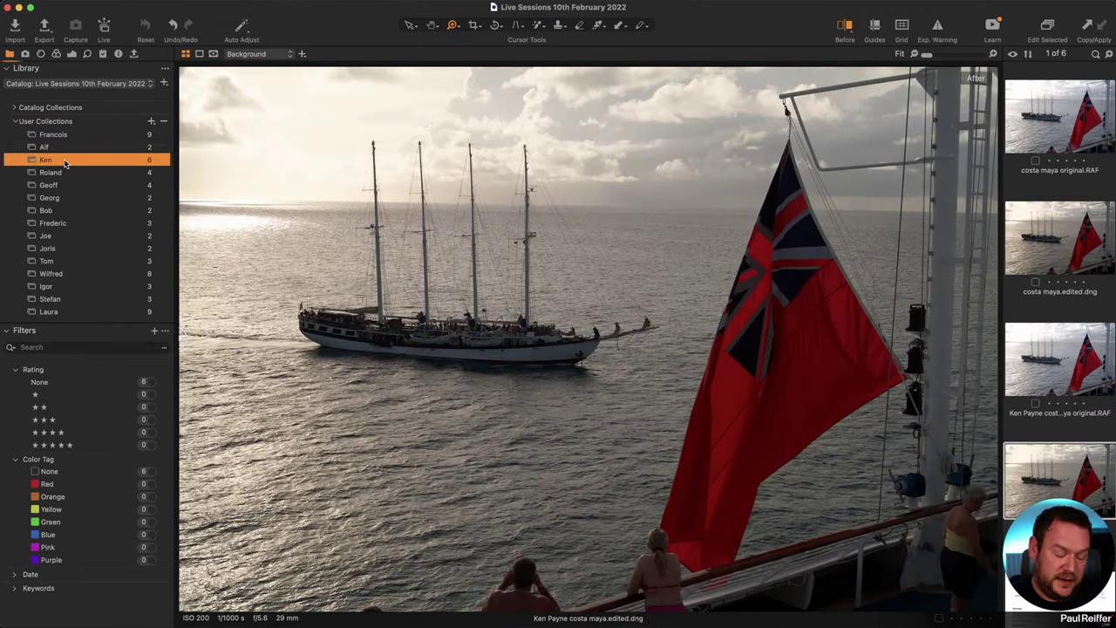
pyautogui.click(73, 54)
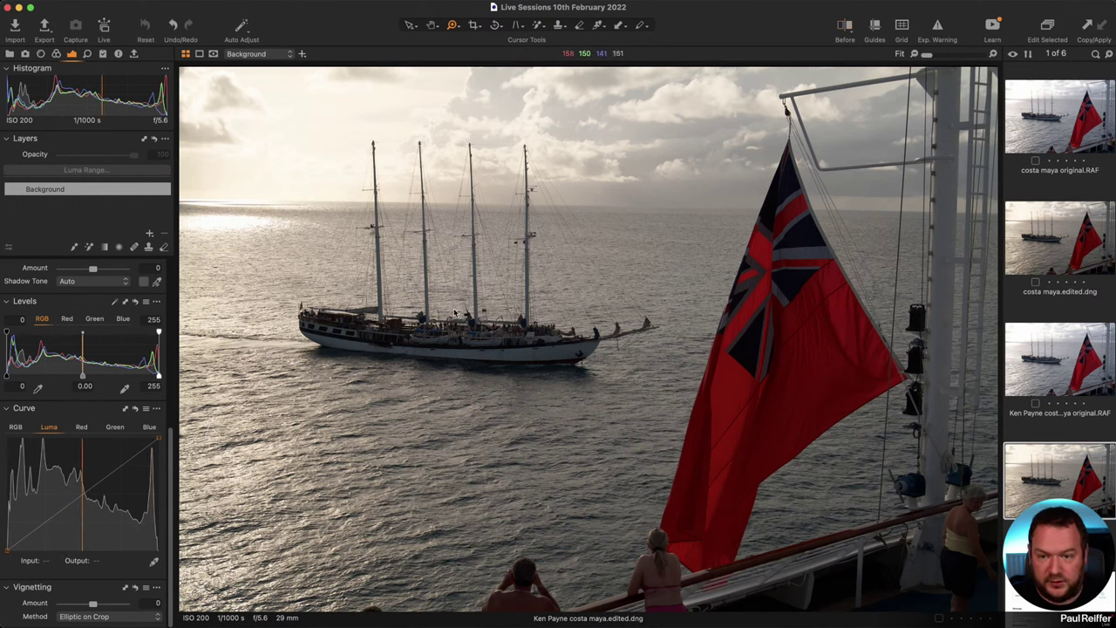
pyautogui.press('y')
pyautogui.moveTo(588, 338); pyautogui.dragTo(555, 338)
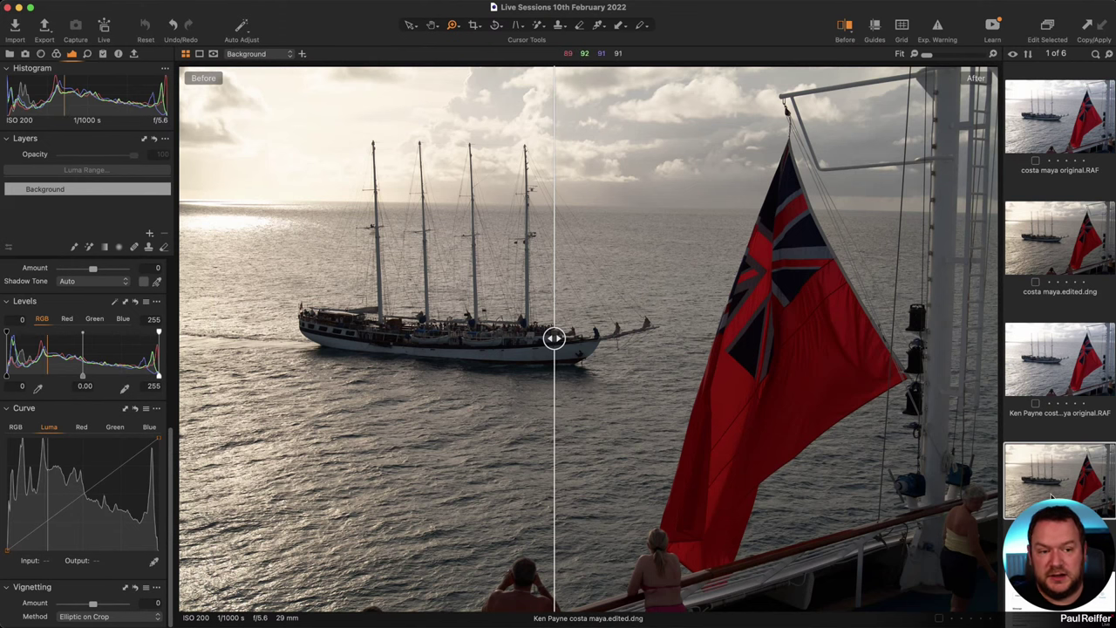
# Alternate between costa maya original.RAF and costa maya.edited.dng to compare their tones and colors.
pyautogui.click(1060, 220)
pyautogui.click(1030, 119)
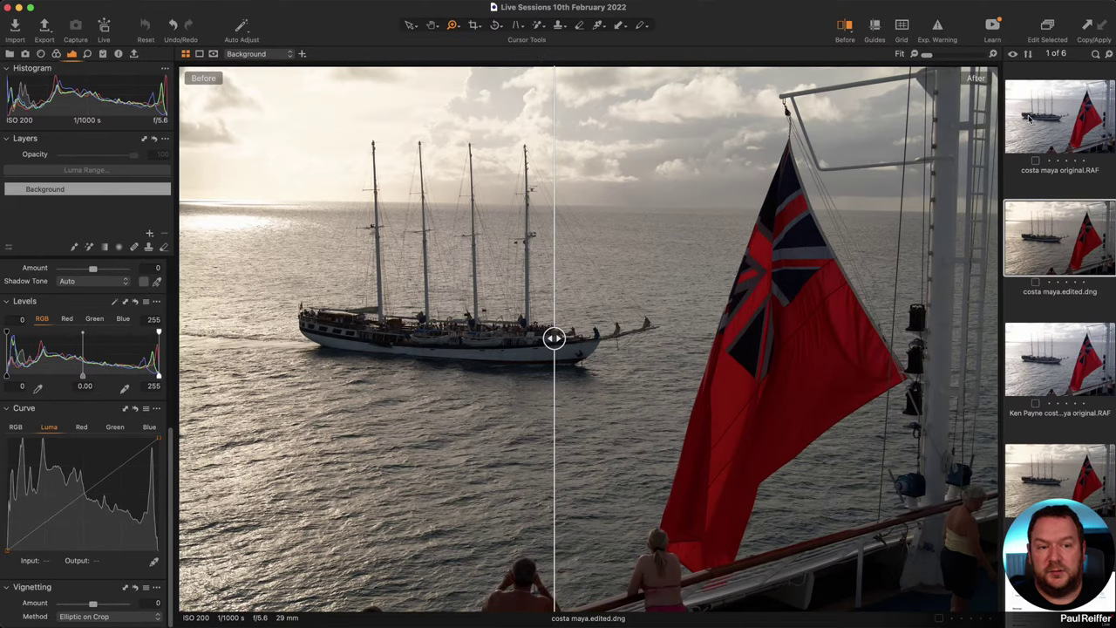
pyautogui.click(1046, 219)
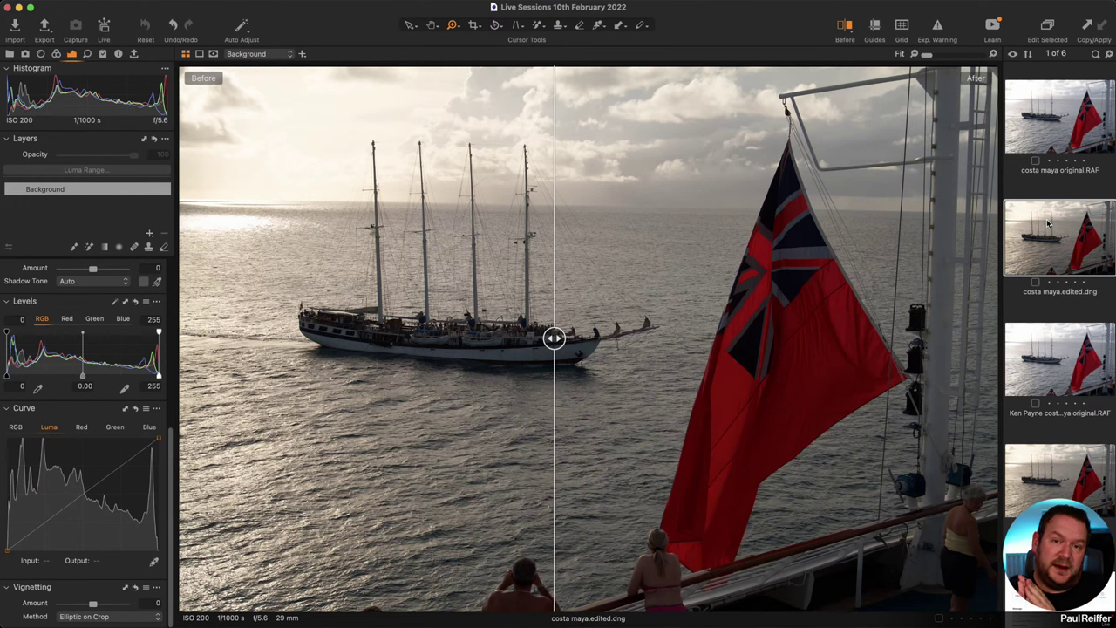
pyautogui.click(1058, 115)
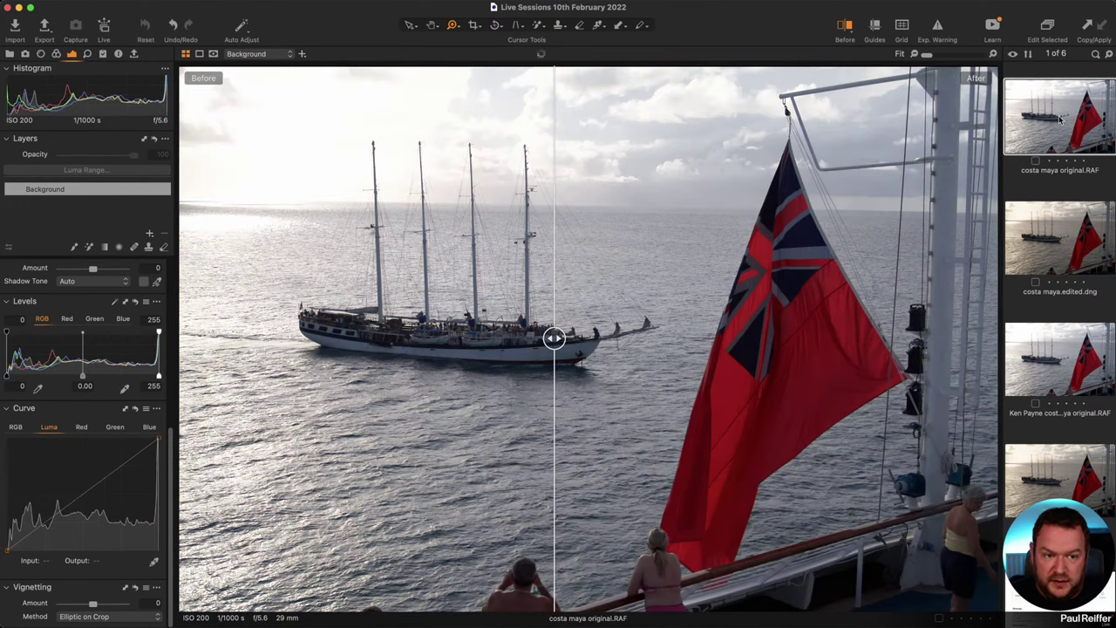
pyautogui.click(1056, 242)
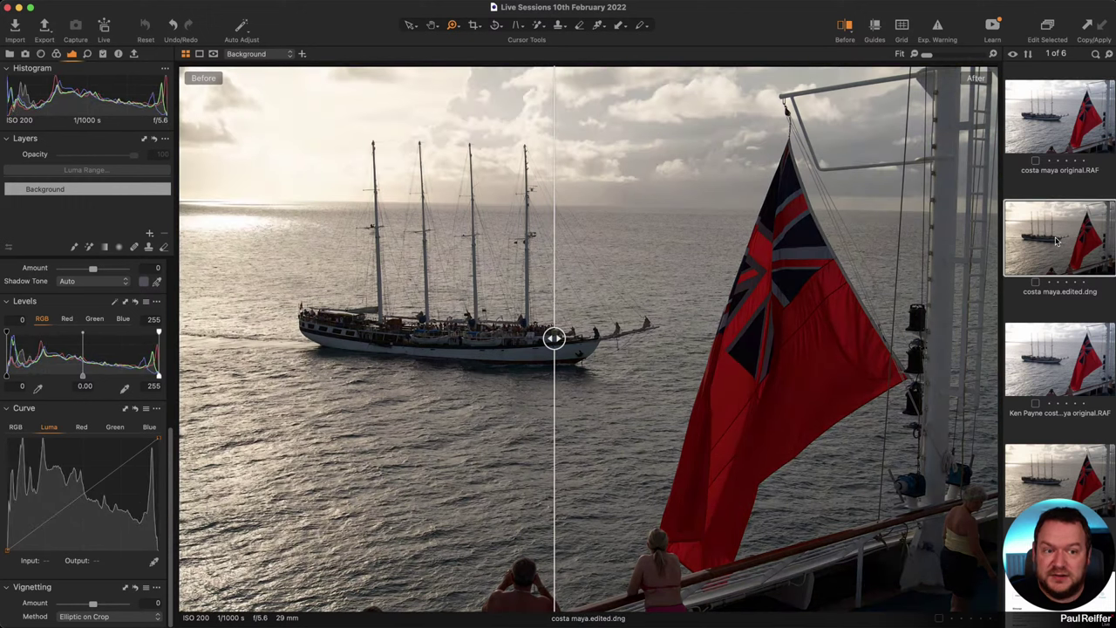
pyautogui.click(1054, 133)
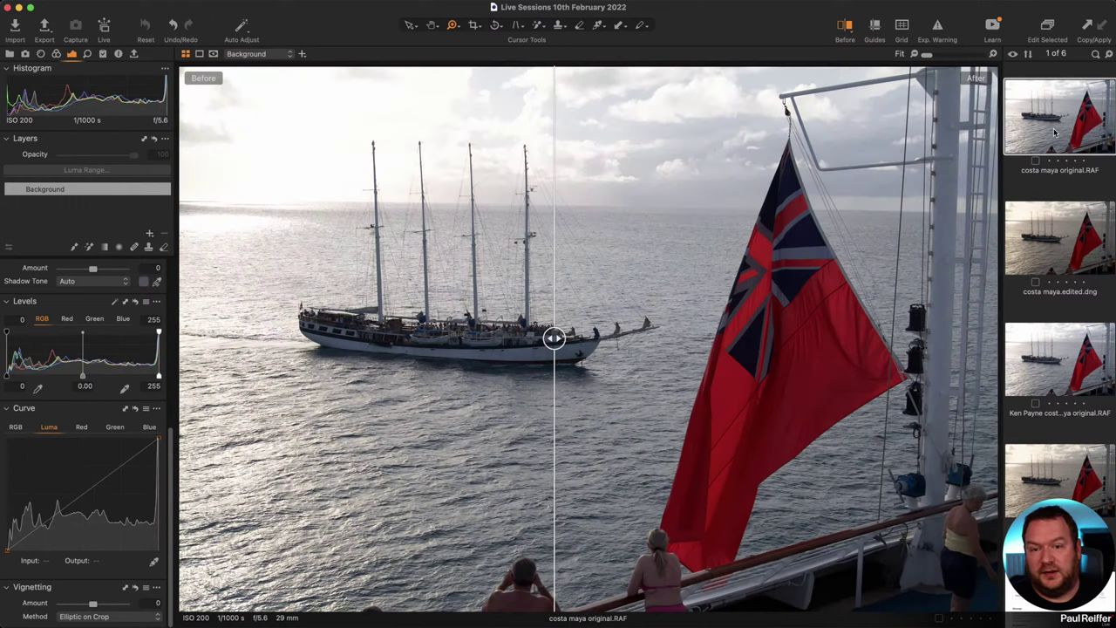
pyautogui.click(1050, 230)
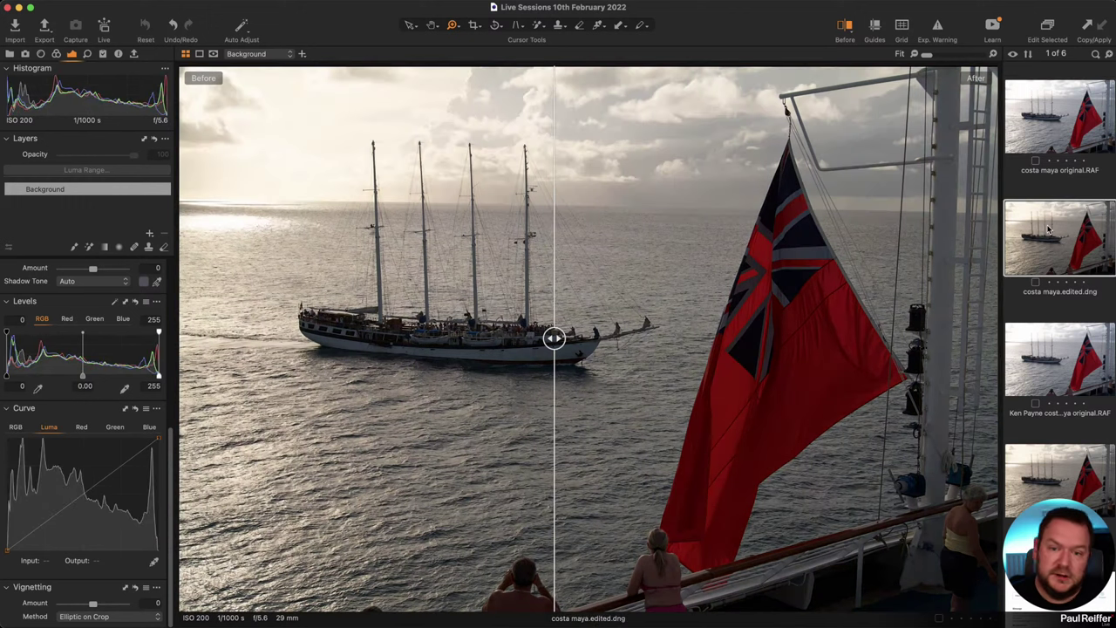
# Show costa maya original.RAF and costa maya.edited.dng side by side and limit editing to the primary photo.
pyautogui.click(1044, 135)
pyautogui.keyDown('super'); pyautogui.click(1053, 241); pyautogui.keyUp('super')
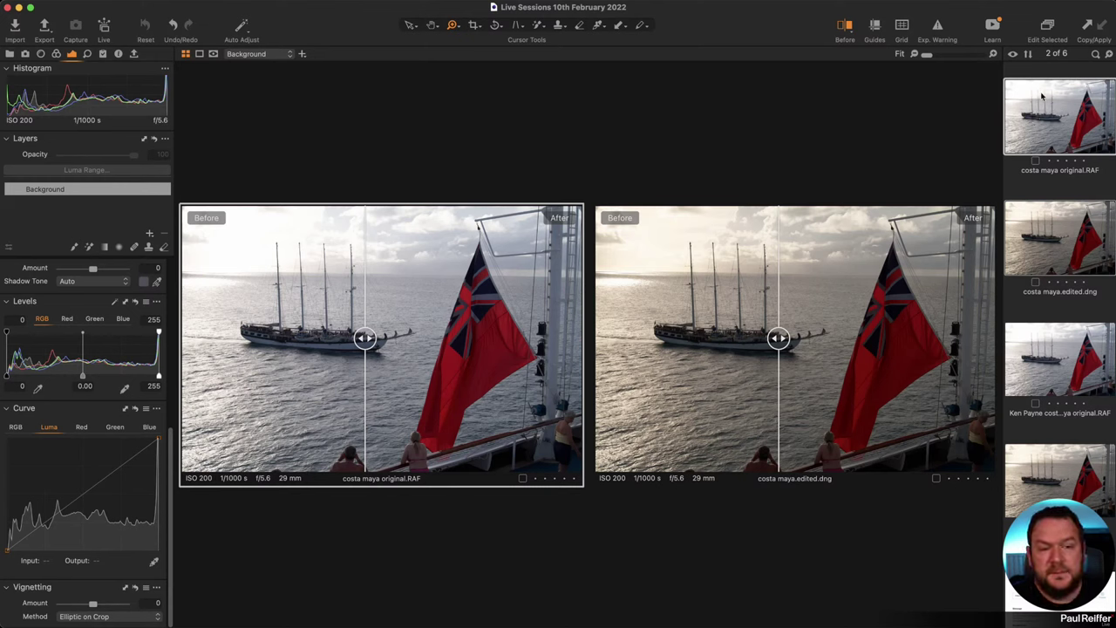
pyautogui.click(1044, 31)
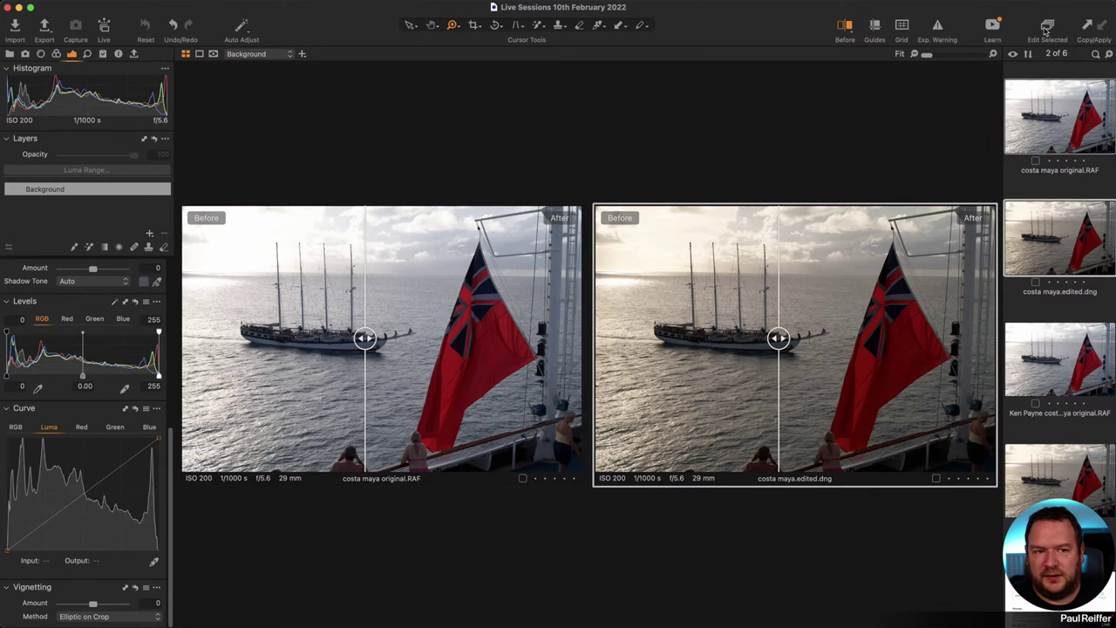
# Try a white balance of 8422 Kelvin on costa maya.edited.dng, hide the before and after split, and reset the photo.
pyautogui.scroll(10, 85, 366)
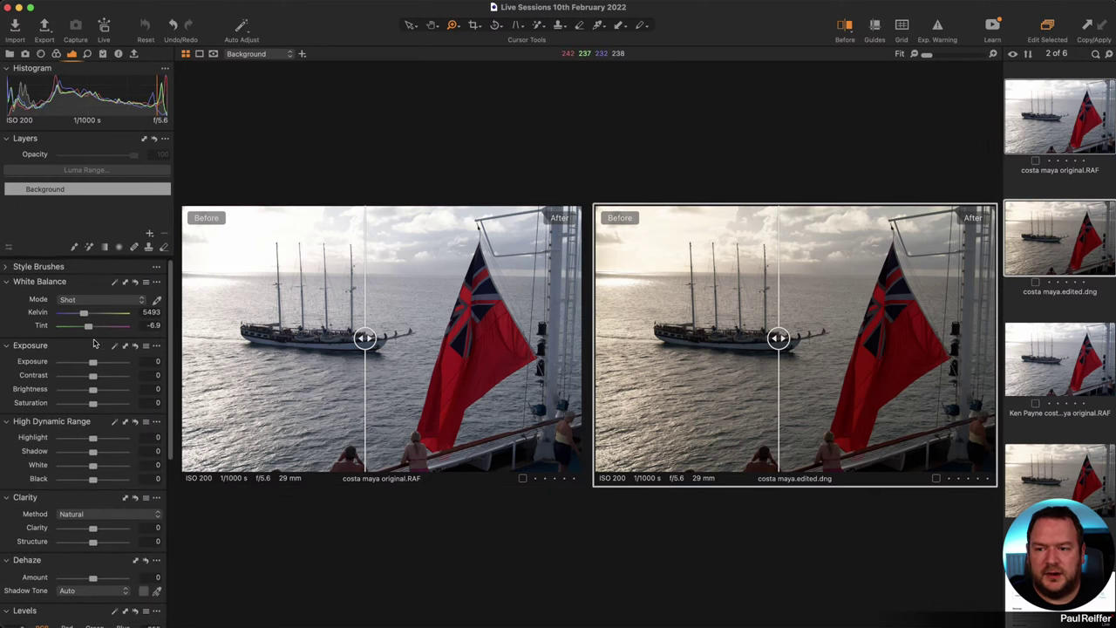
pyautogui.moveTo(84, 312); pyautogui.dragTo(104, 312)
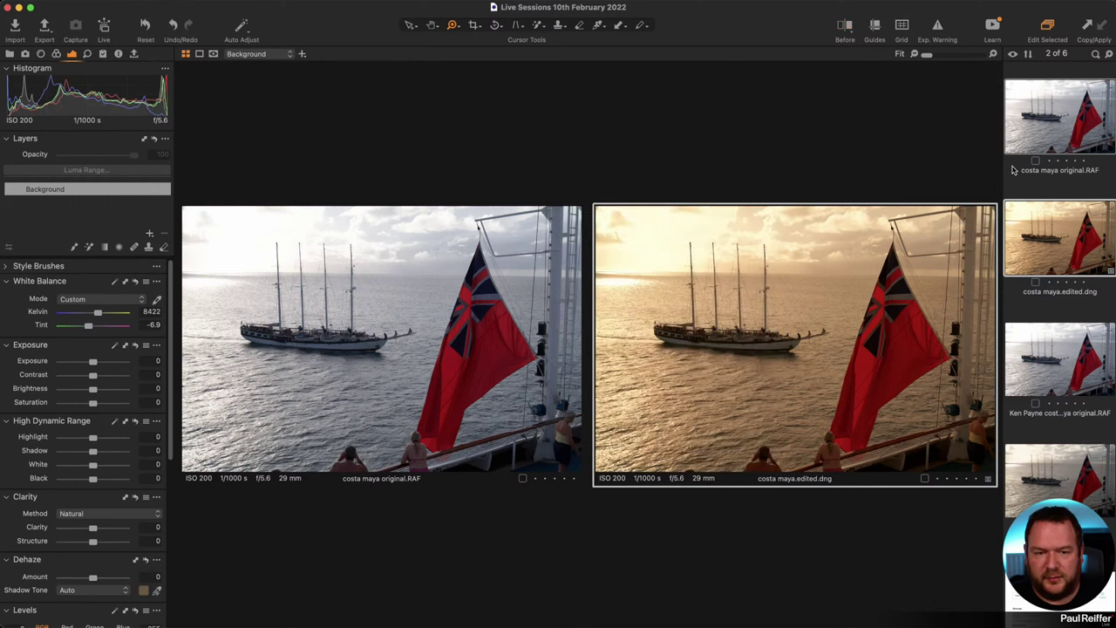
pyautogui.press('y')
pyautogui.press('super+r')
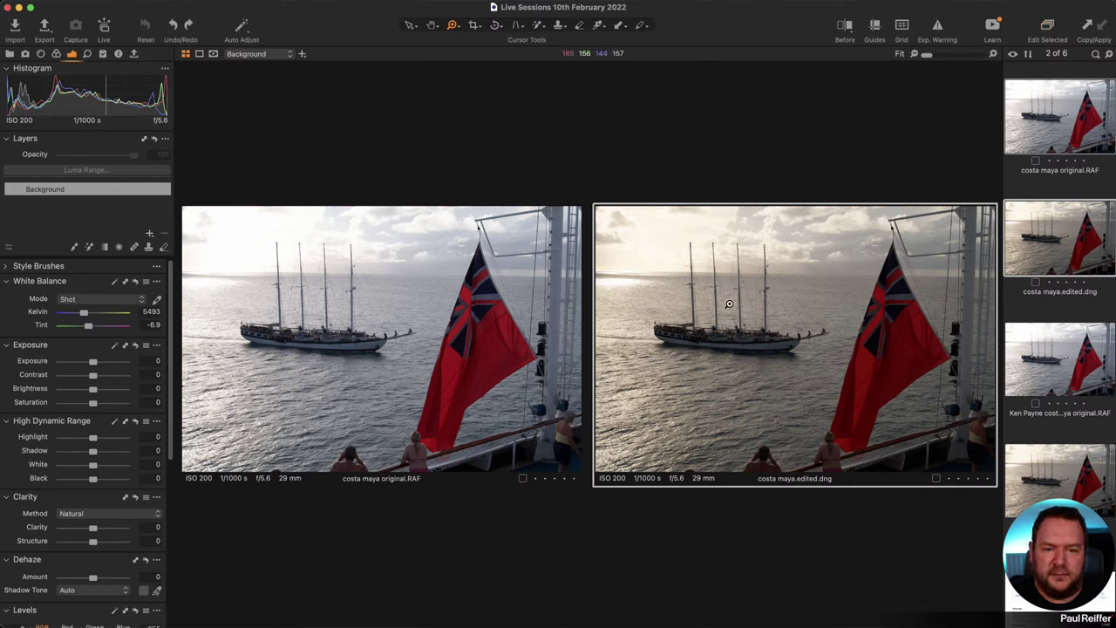
# Compare the sky highlights of both ship photos at 200% and 100% with the exposure warning turned on.
pyautogui.click(619, 262)
pyautogui.click(625, 261)
pyautogui.click(662, 199)
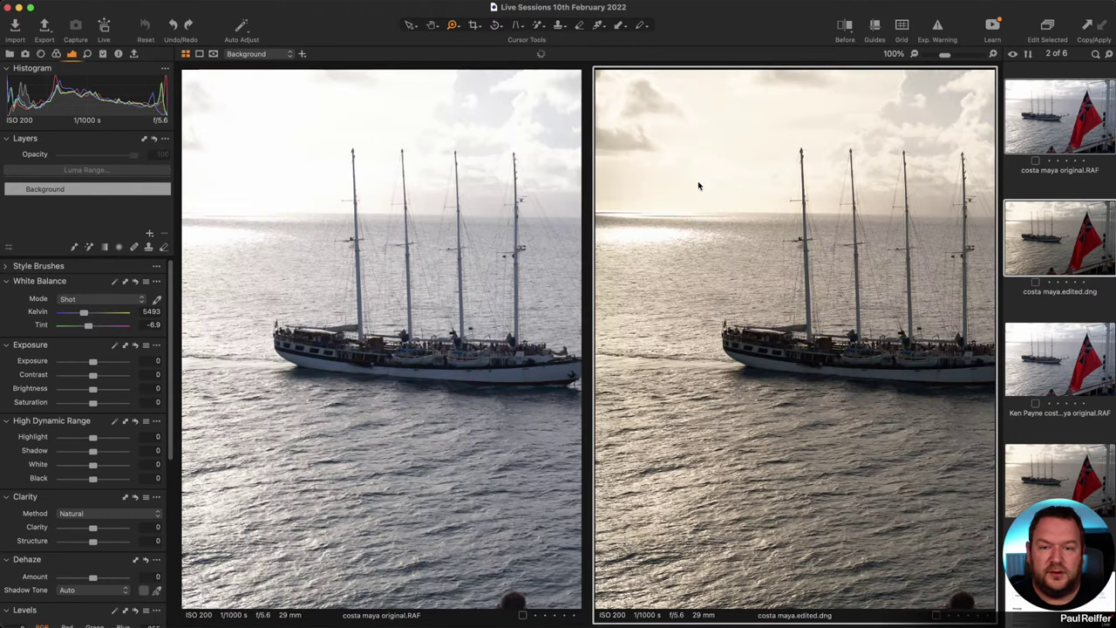
pyautogui.click(689, 177)
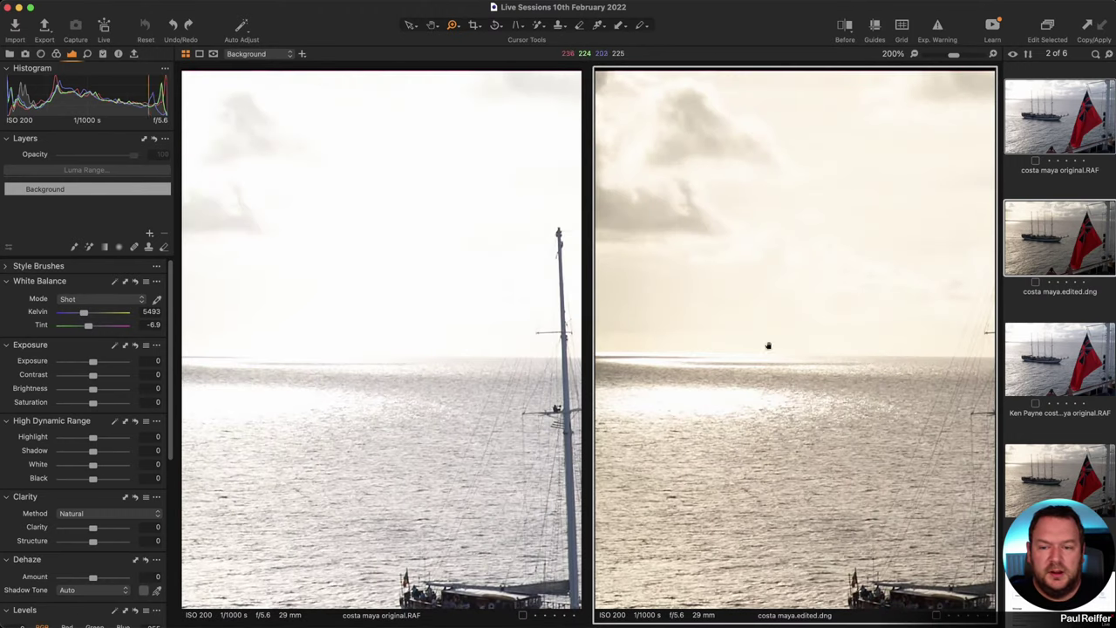
pyautogui.click(937, 26)
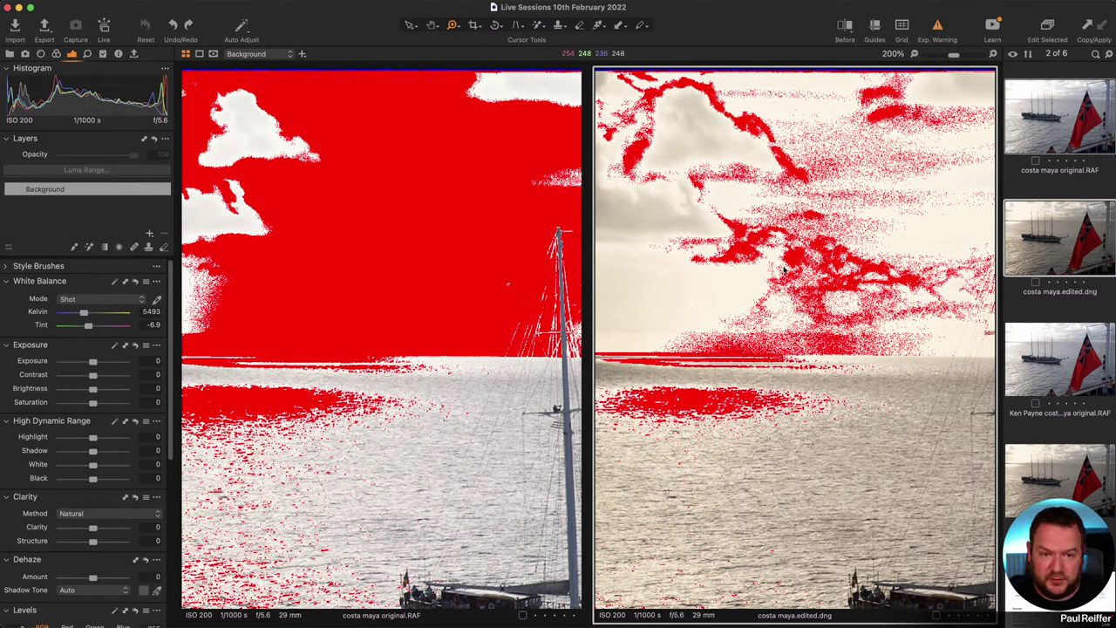
pyautogui.press('super+minus')
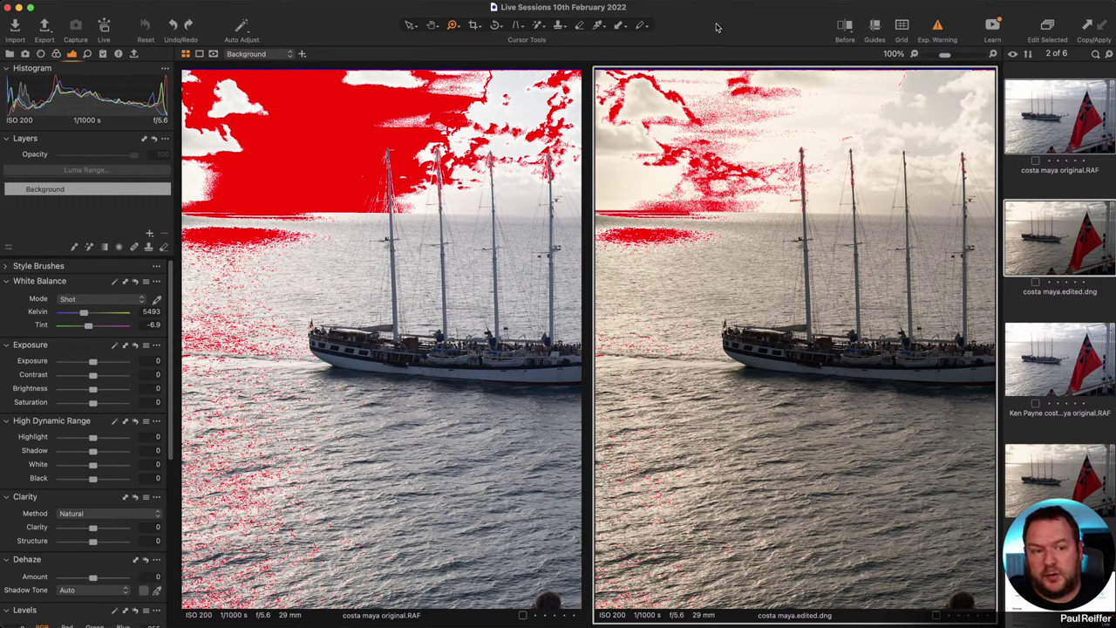
# View costa maya.edited.dng on its own with the exposure warning turned off.
pyautogui.click(1034, 196)
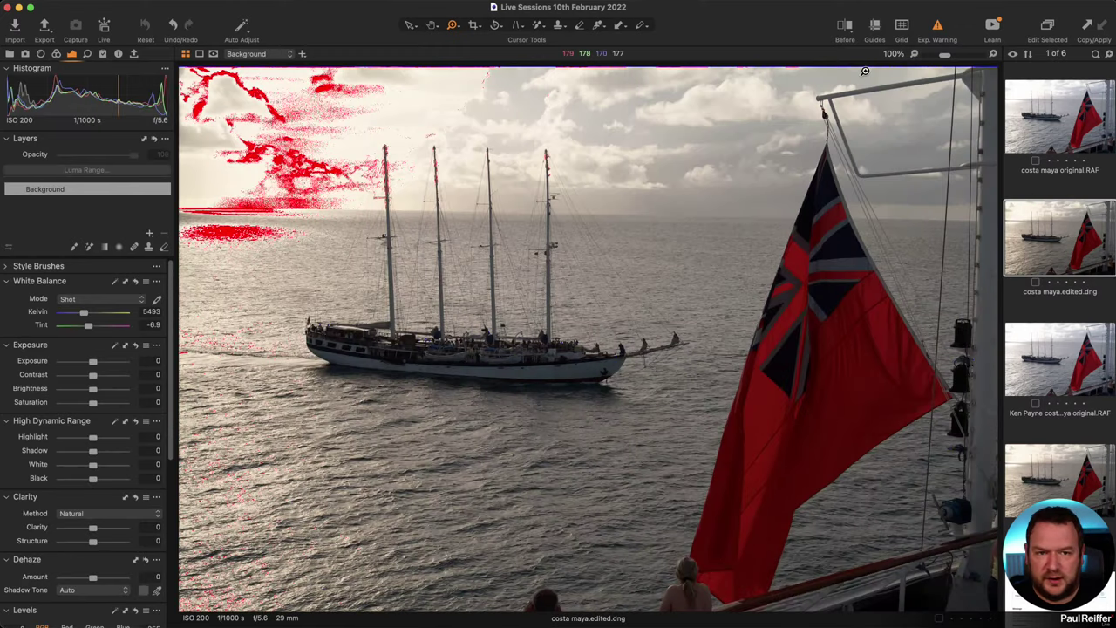
pyautogui.click(937, 25)
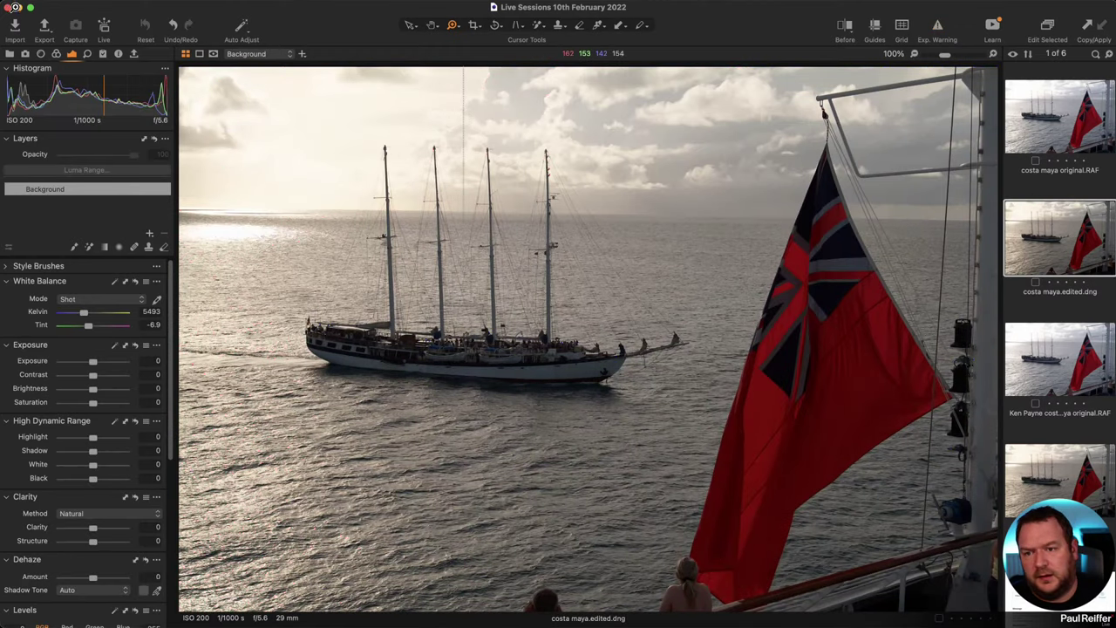
pyautogui.scroll(3, 889, 257)
# Turn on the exposure warning for costa maya original.RAF and set its exposure to -1.55.
pyautogui.click(1045, 121)
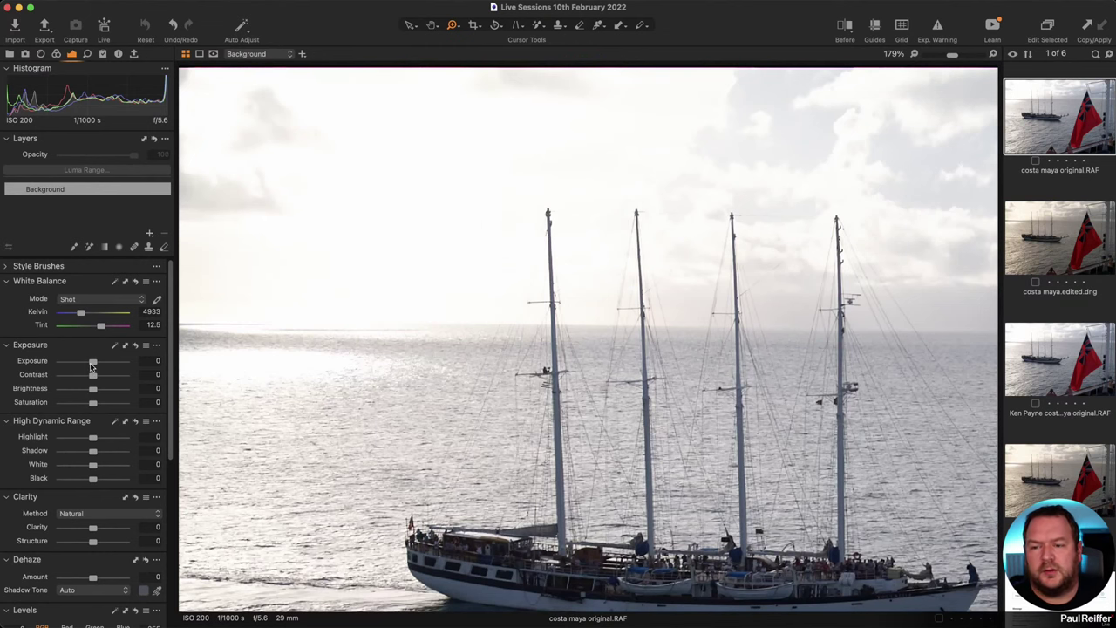
pyautogui.click(938, 25)
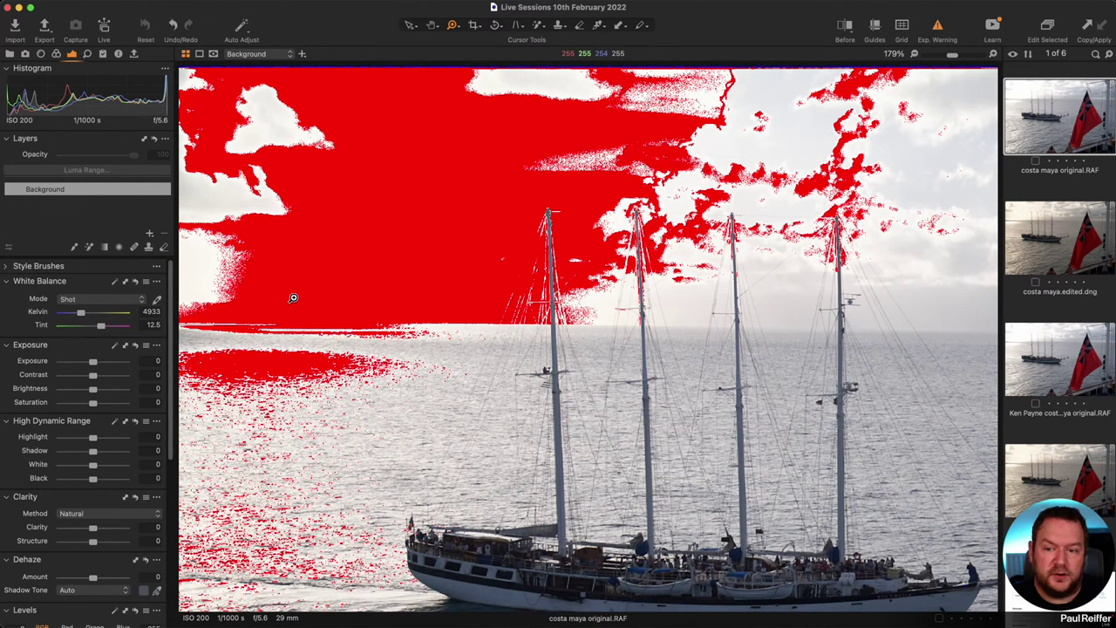
pyautogui.moveTo(93, 365); pyautogui.dragTo(80, 366)
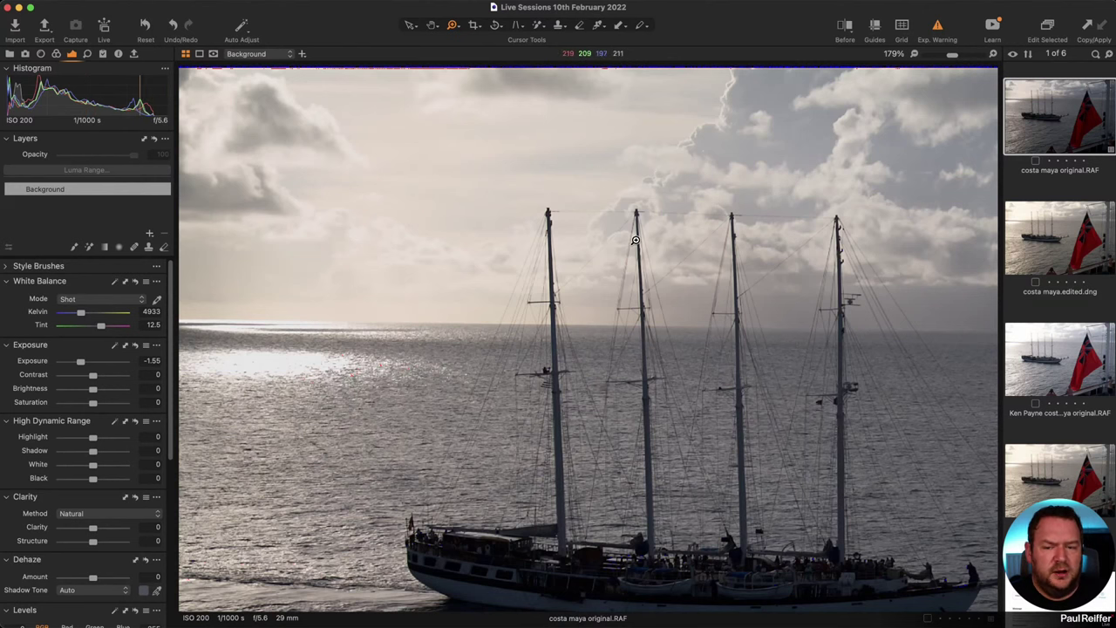
# Examine the sun's glare on the water in costa maya original.RAF at up to 1600% with the exposure warning, ending with the whole photo fitted.
pyautogui.moveTo(229, 344); pyautogui.dragTo(279, 380)
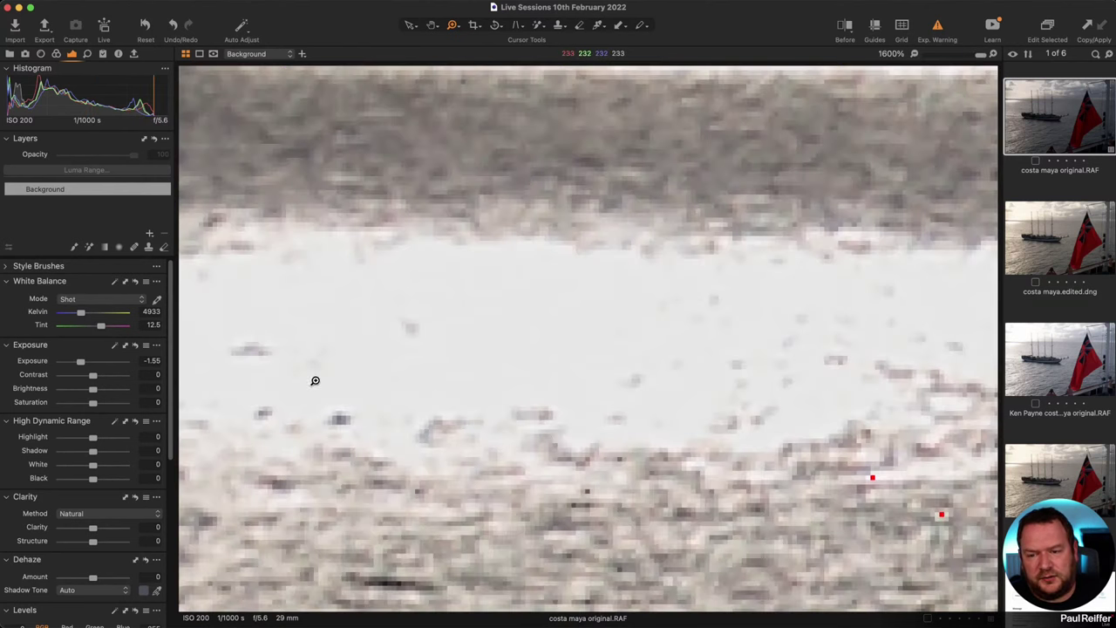
pyautogui.click(938, 26)
pyautogui.click(938, 27)
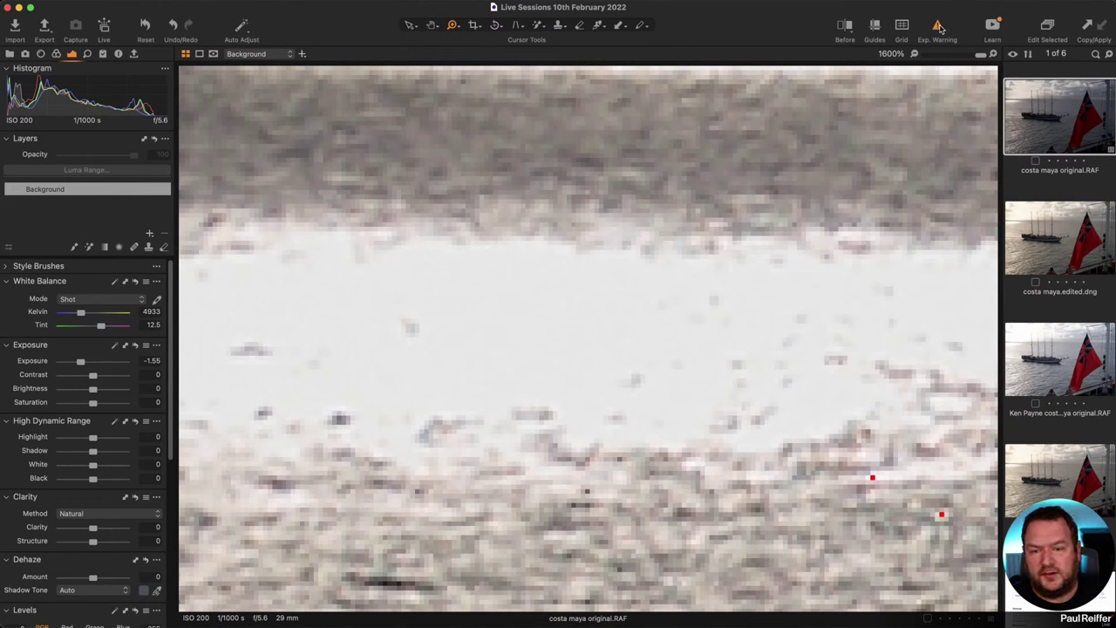
pyautogui.click(938, 26)
pyautogui.click(938, 26)
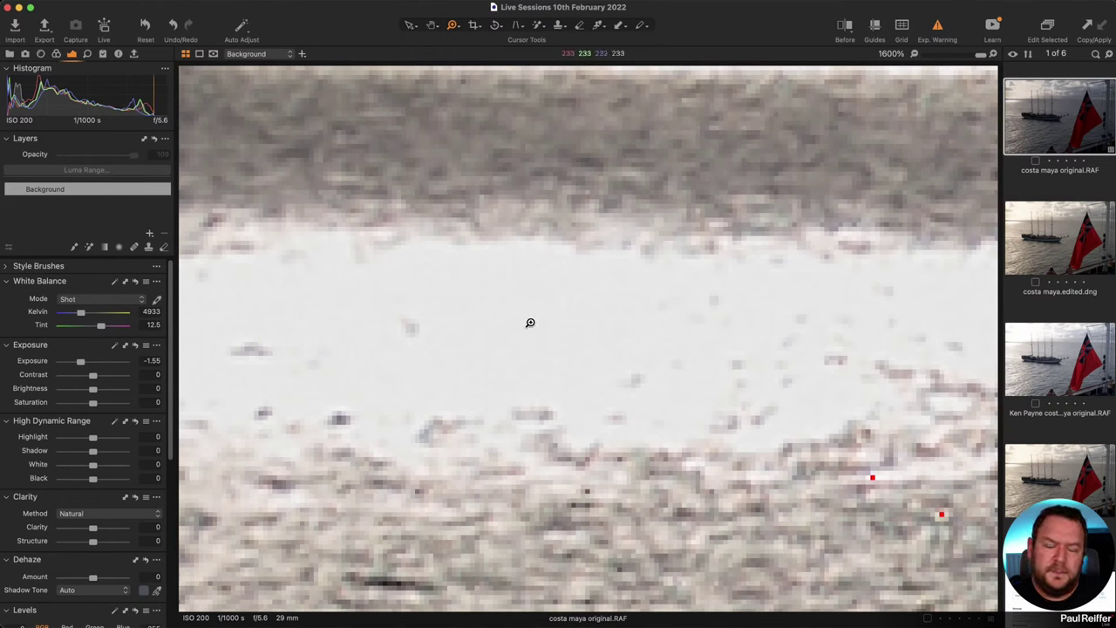
pyautogui.scroll(-3, 547, 326)
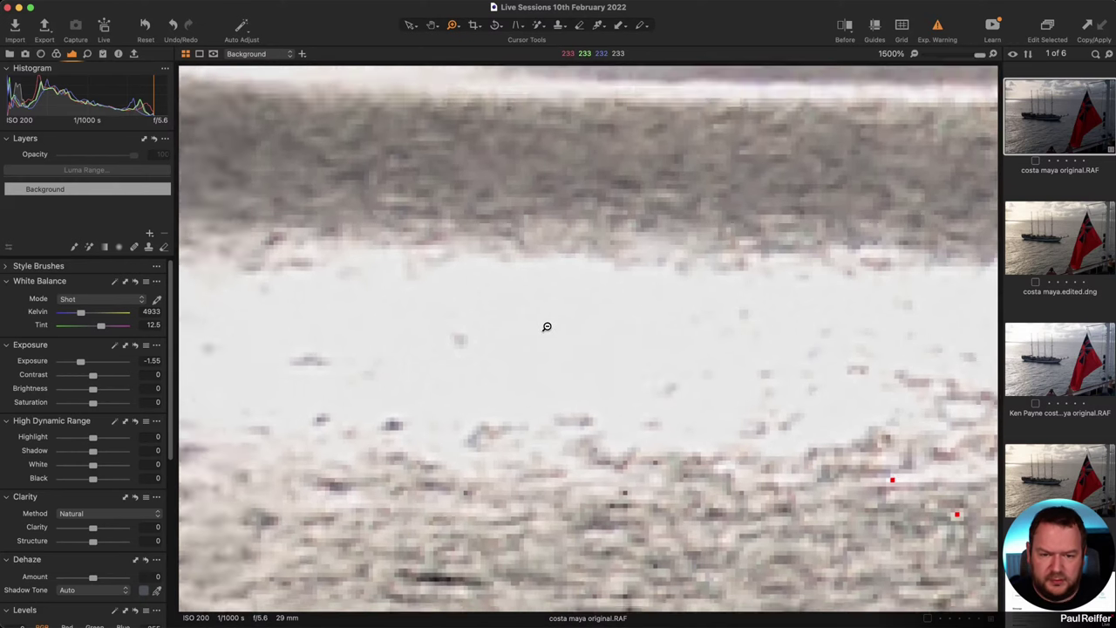
pyautogui.scroll(-5, 546, 326)
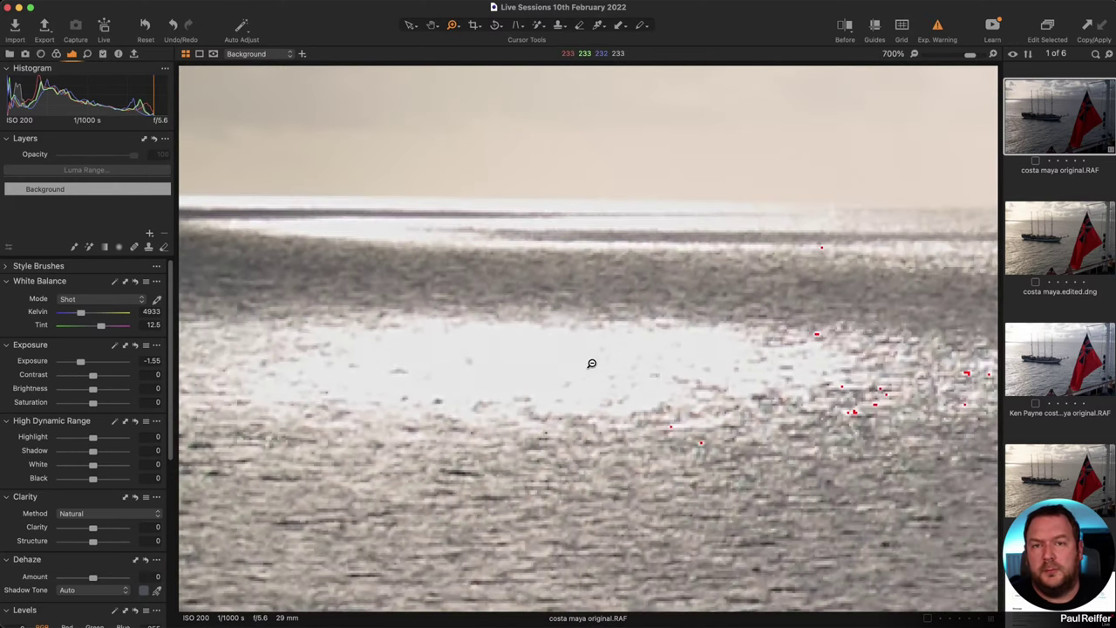
pyautogui.press('v')
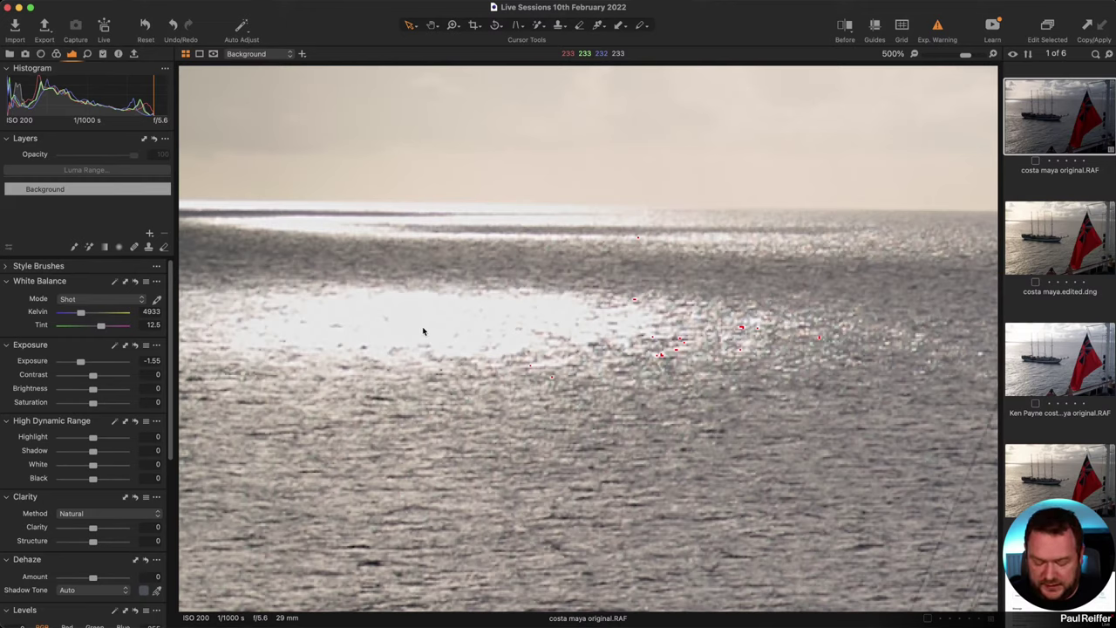
pyautogui.press('z')
pyautogui.press('super+0')
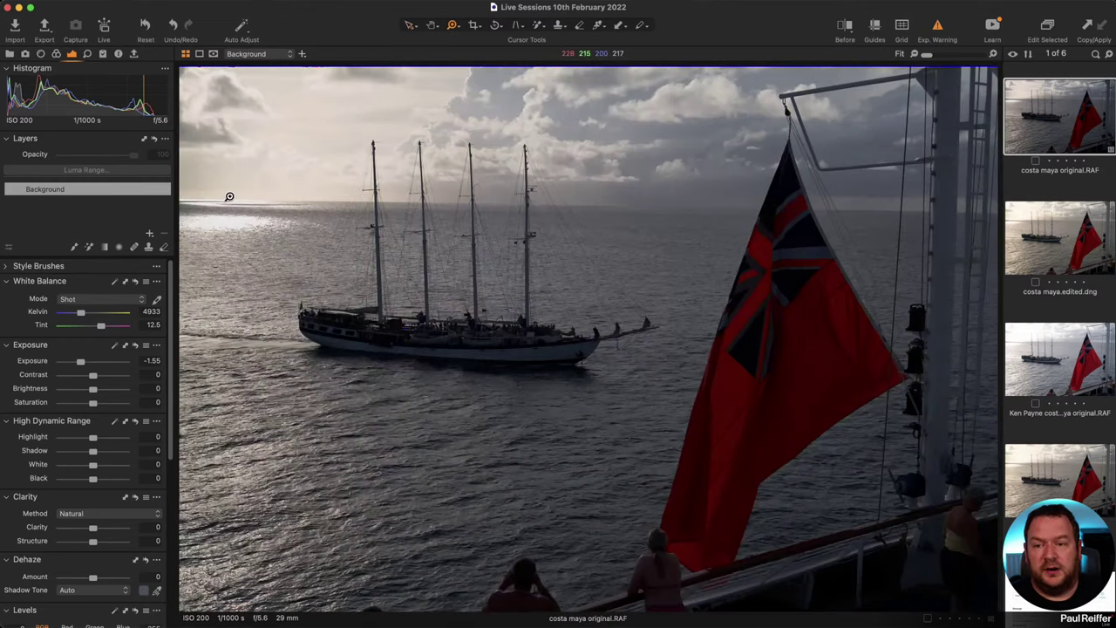
# Turn off the exposure warning and compare costa maya.edited.dng with the darkened costa maya original.RAF.
pyautogui.click(1064, 232)
pyautogui.click(938, 26)
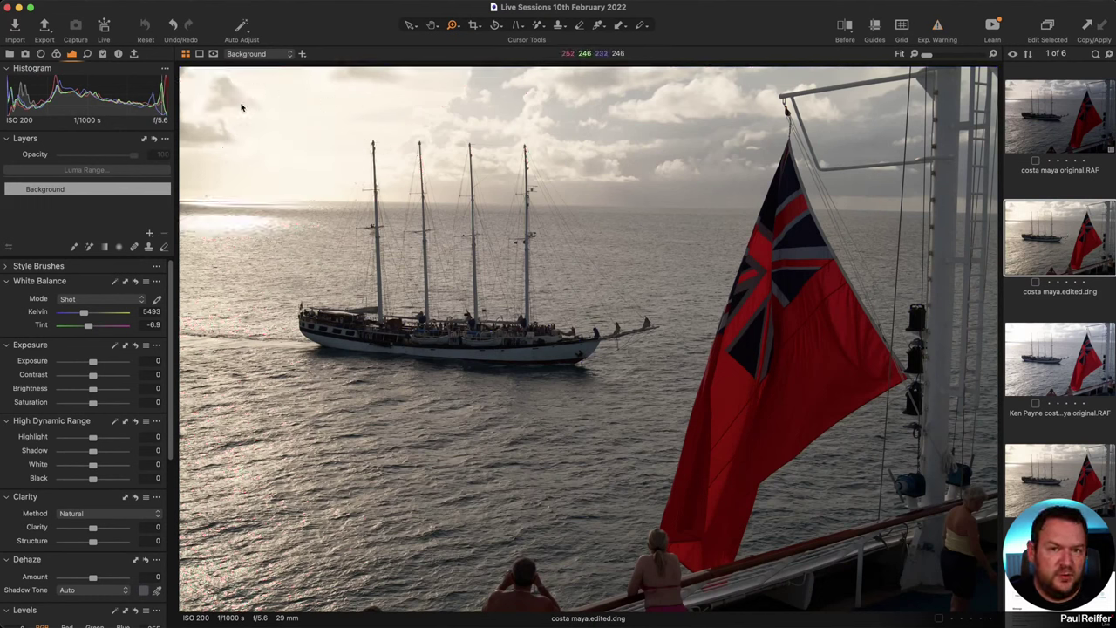
pyautogui.click(1053, 122)
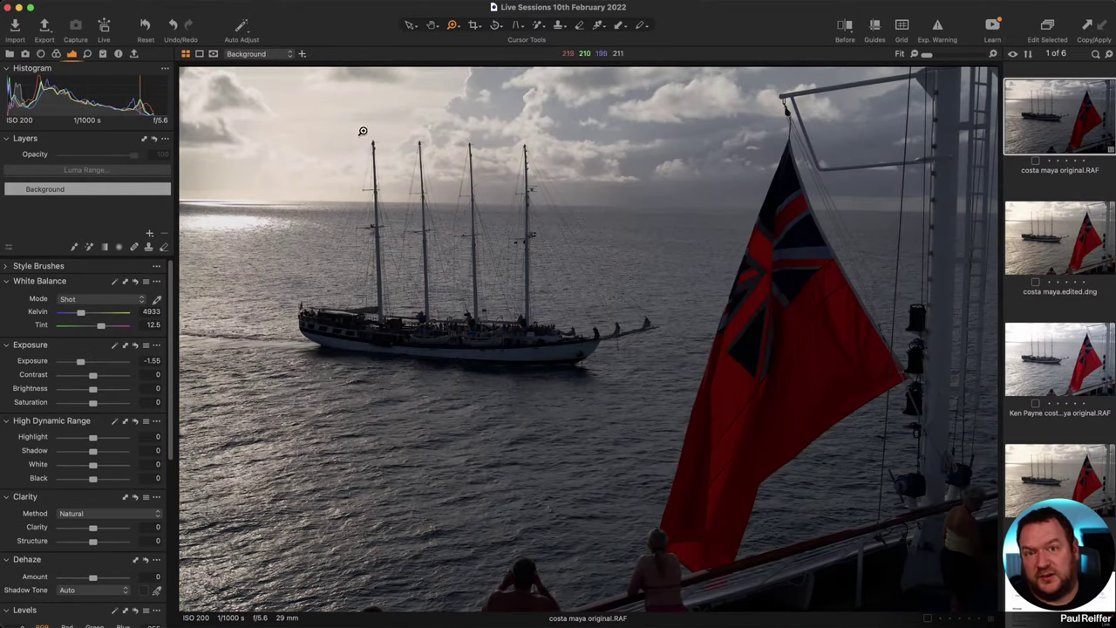
# Try an exposure of -1.76 on costa maya.edited.dng, and reset the exposure to 0.
pyautogui.click(1055, 237)
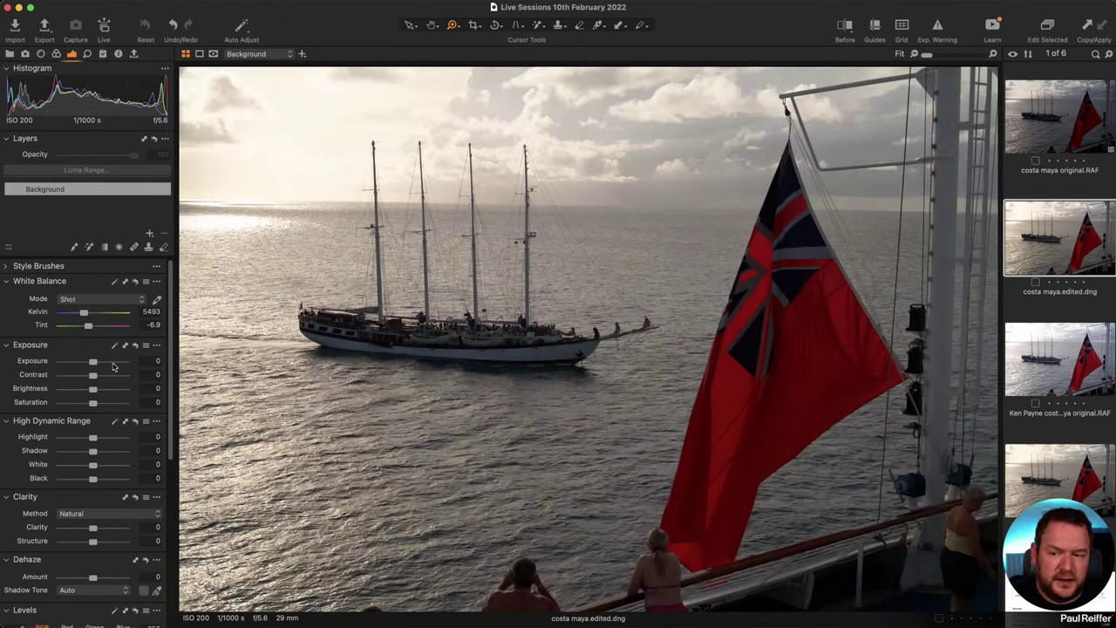
pyautogui.moveTo(93, 362); pyautogui.dragTo(78, 362)
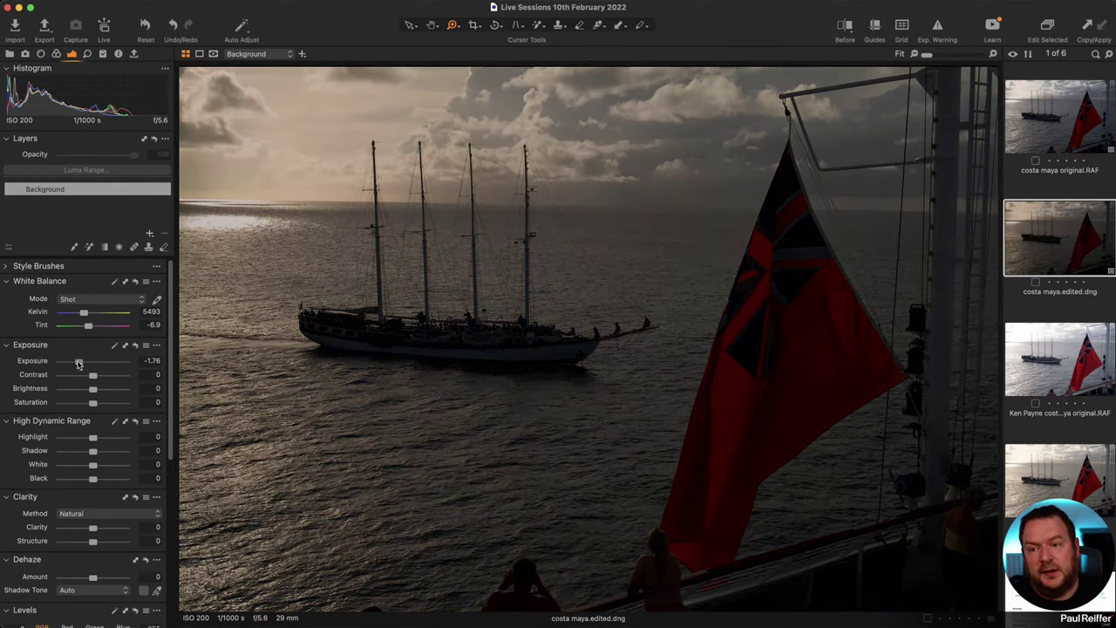
pyautogui.doubleClick(79, 362)
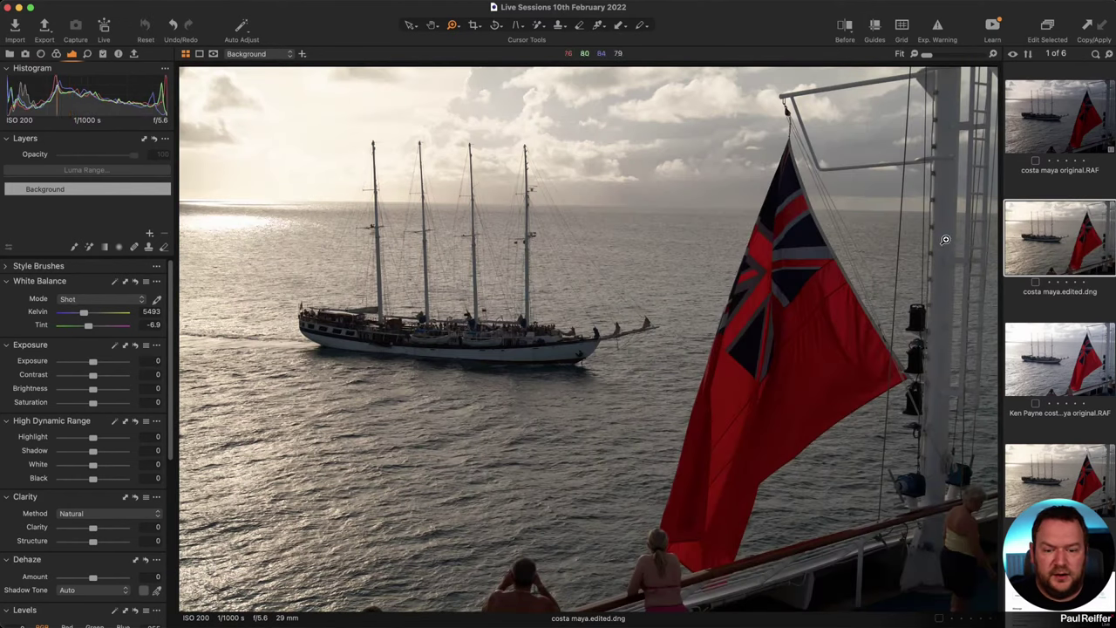
# Alternate between costa maya original.RAF and costa maya.edited.dng to compare their sky detail, ending on the edited DNG.
pyautogui.click(1051, 127)
pyautogui.click(1067, 234)
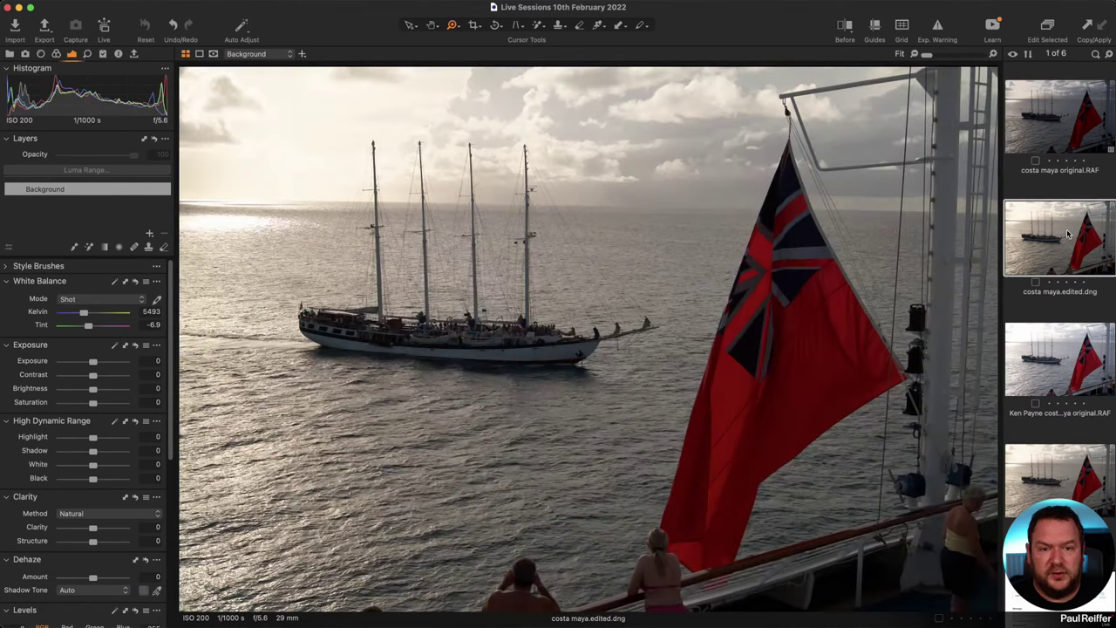
pyautogui.click(1046, 123)
pyautogui.click(1047, 233)
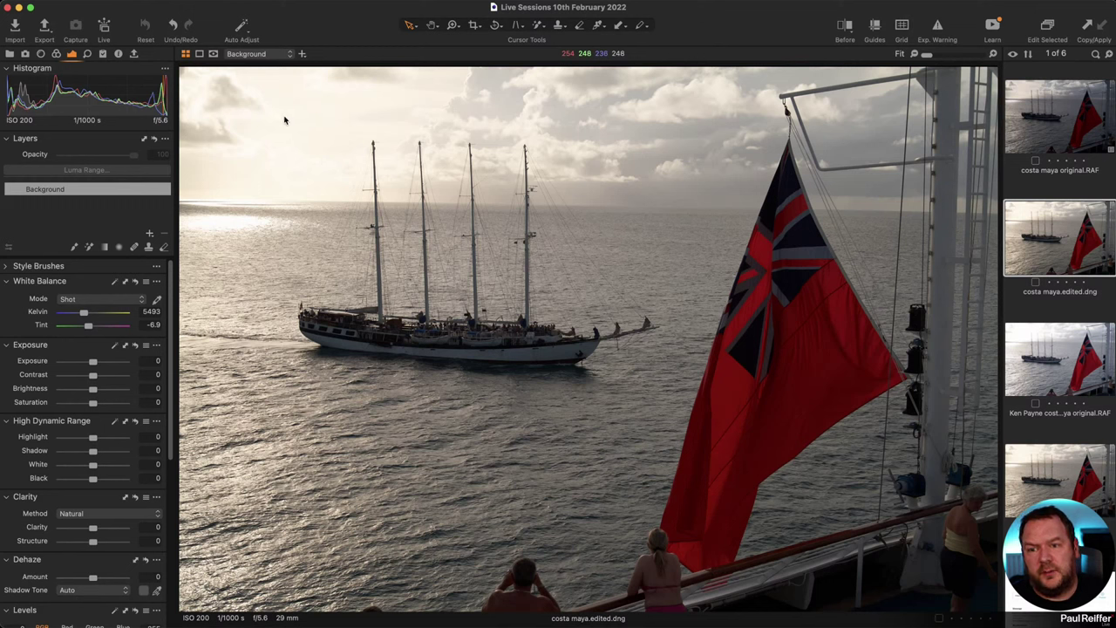
# Add an adjustment layer to costa maya.edited.dng and draw a linear gradient mask covering the sky down to the horizon.
pyautogui.click(149, 233)
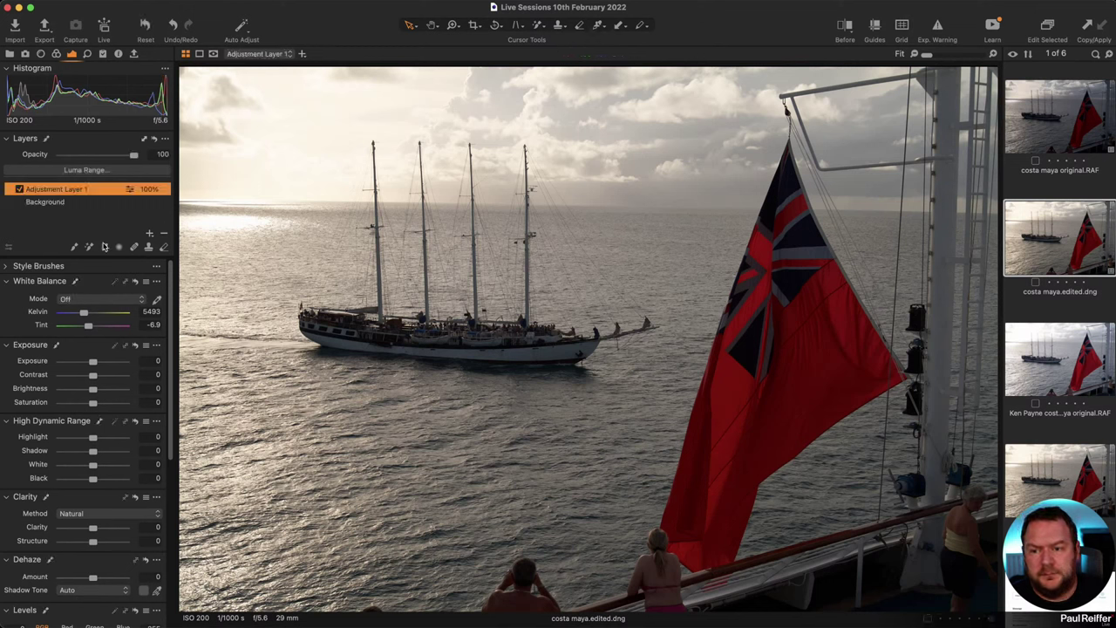
pyautogui.click(104, 247)
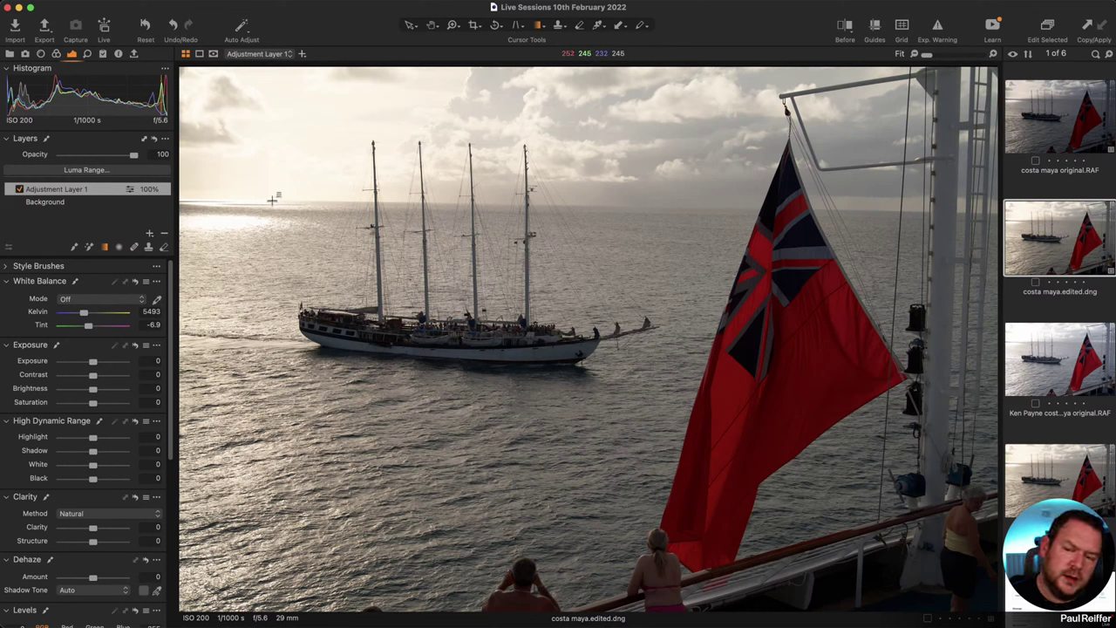
pyautogui.moveTo(277, 198); pyautogui.dragTo(282, 225)
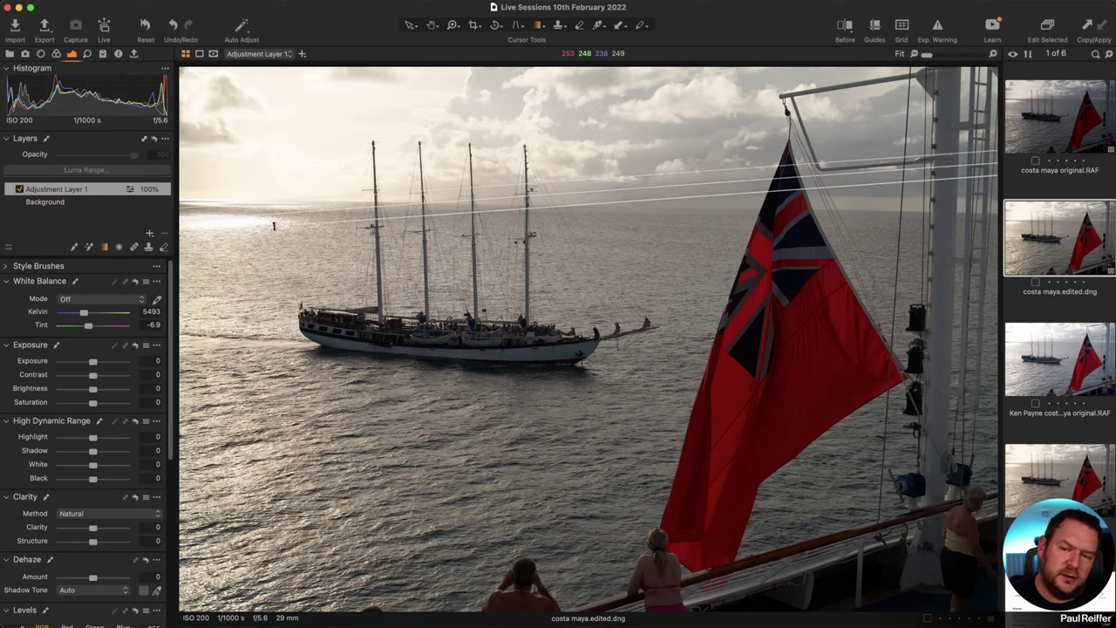
pyautogui.moveTo(296, 205)
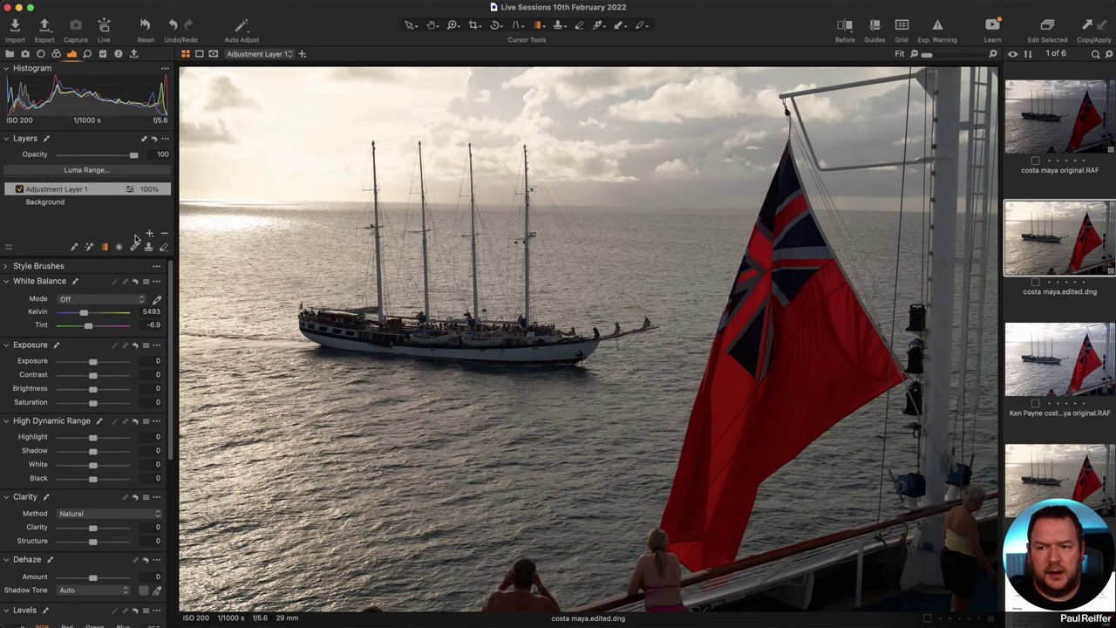
# Restrict the sky mask to the brightest highlights with a luma range of 246 to 255 and a lower falloff of 236.
pyautogui.click(100, 170)
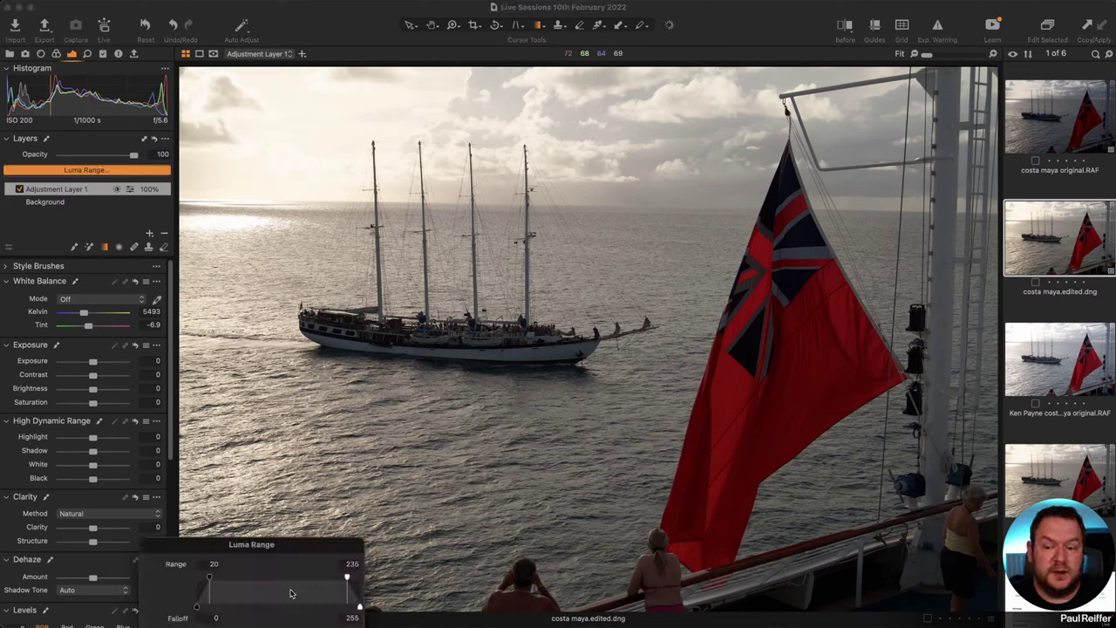
pyautogui.moveTo(274, 544); pyautogui.dragTo(311, 352)
pyautogui.moveTo(386, 389); pyautogui.dragTo(398, 387)
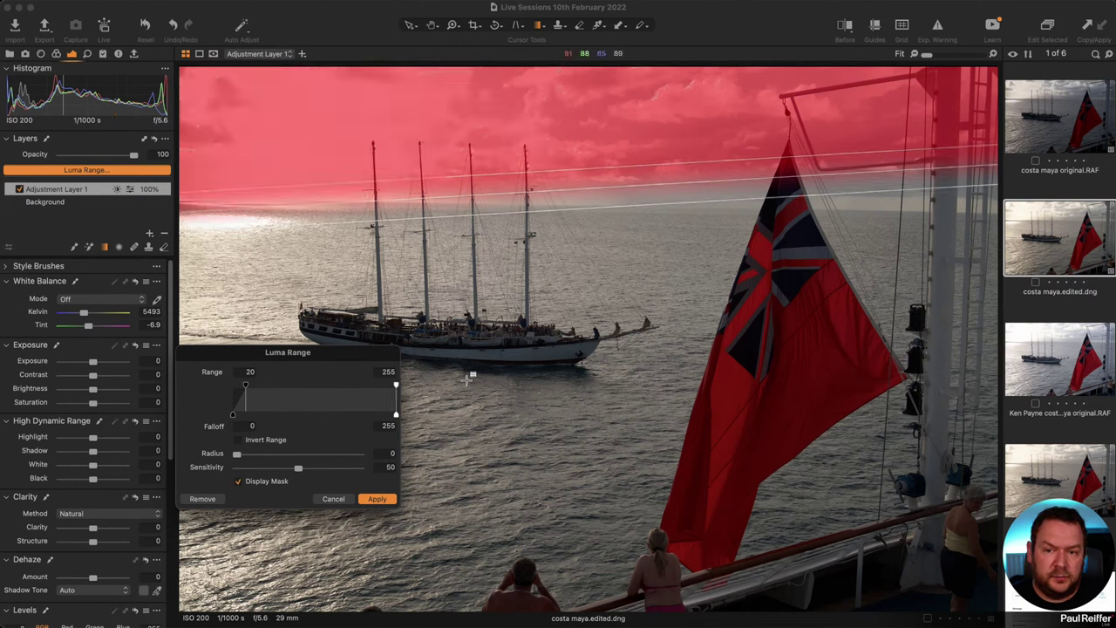
pyautogui.moveTo(246, 389); pyautogui.dragTo(343, 389)
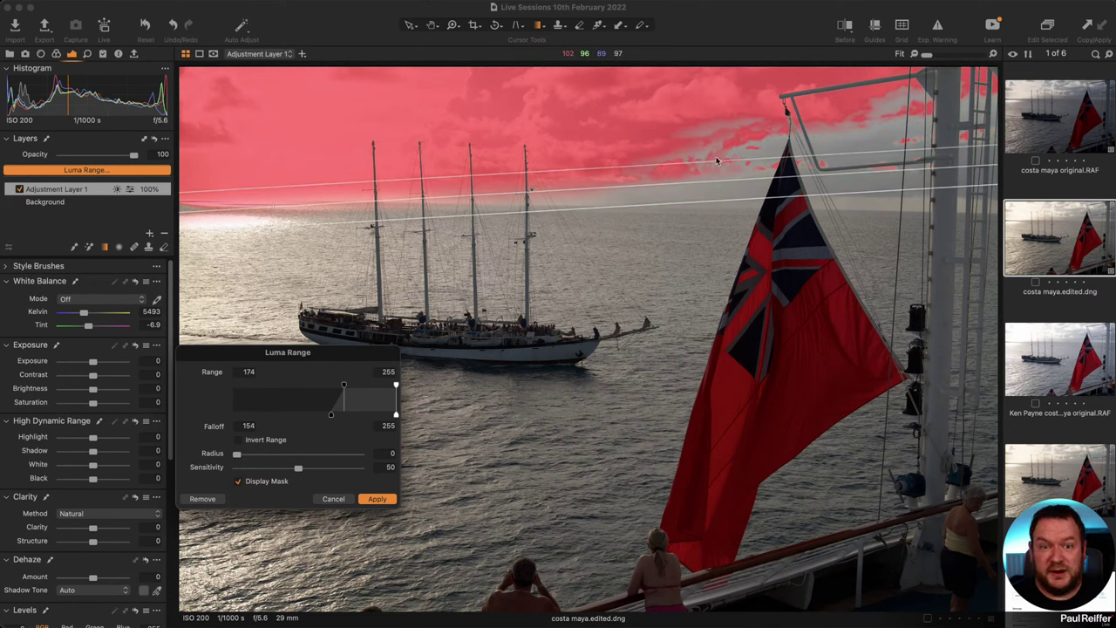
pyautogui.moveTo(345, 386); pyautogui.dragTo(391, 390)
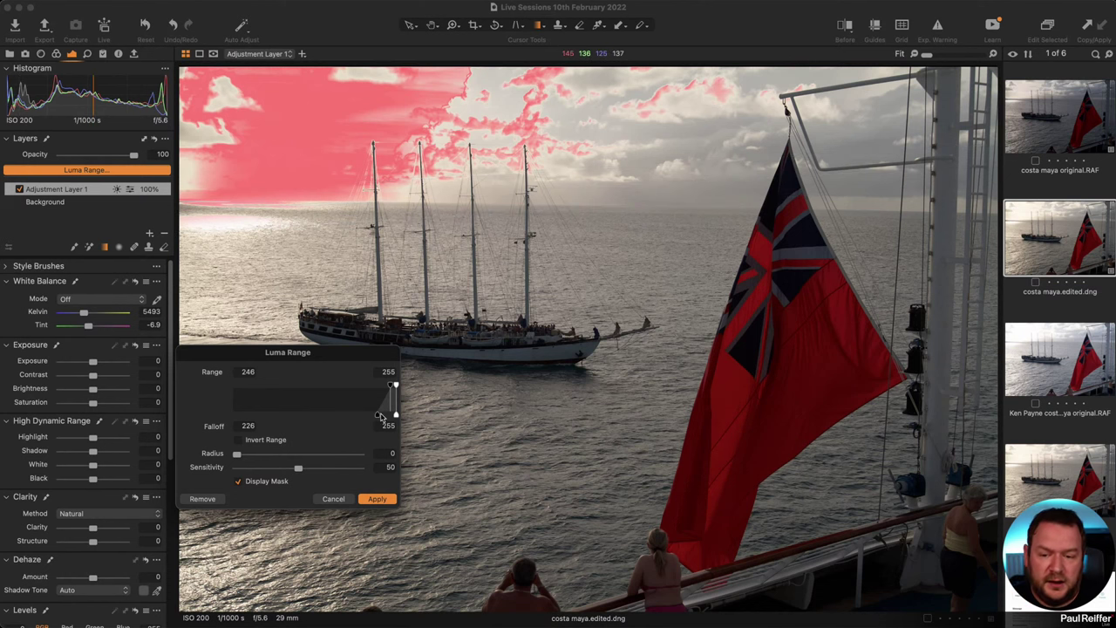
pyautogui.moveTo(377, 419); pyautogui.dragTo(383, 418)
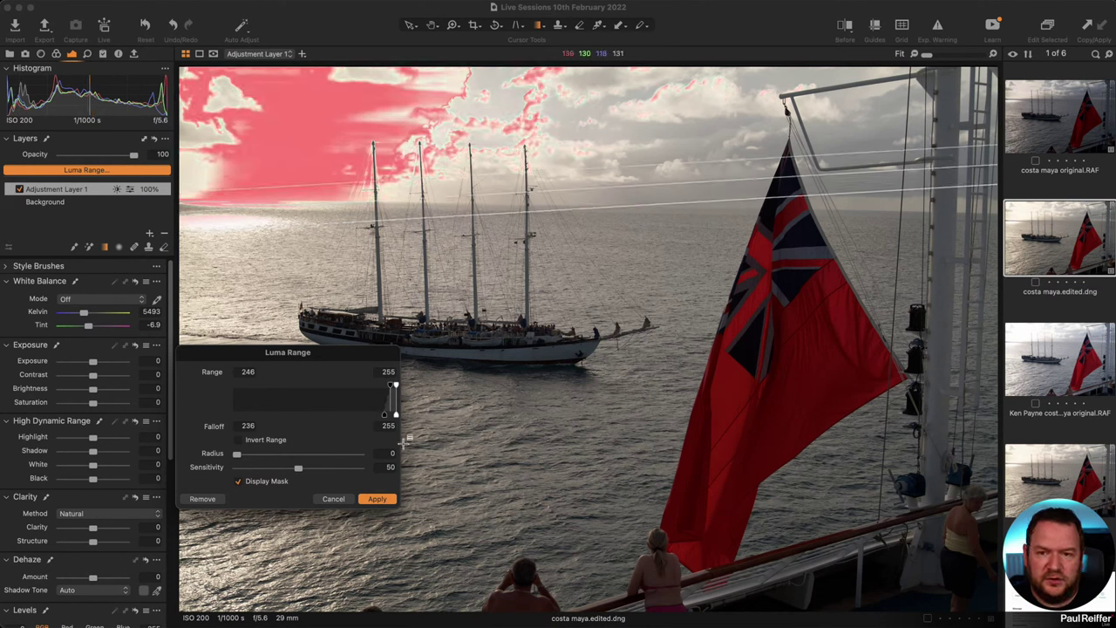
pyautogui.click(387, 503)
# Set the adjustment layer's exposure to -1.23 while viewing the sky at 200%.
pyautogui.press('z')
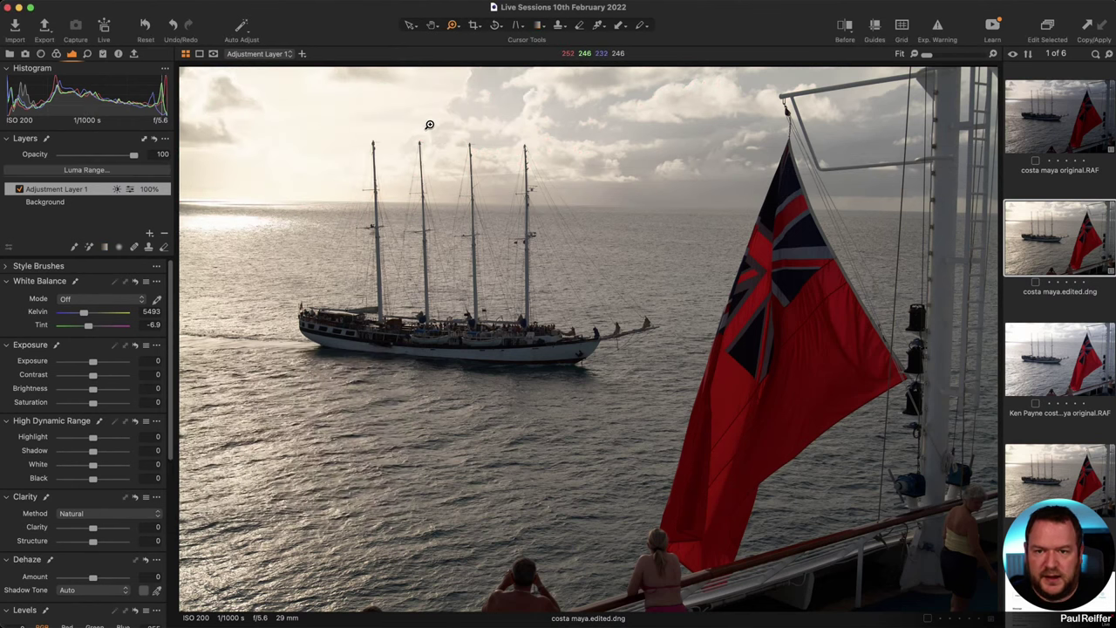
pyautogui.click(336, 125)
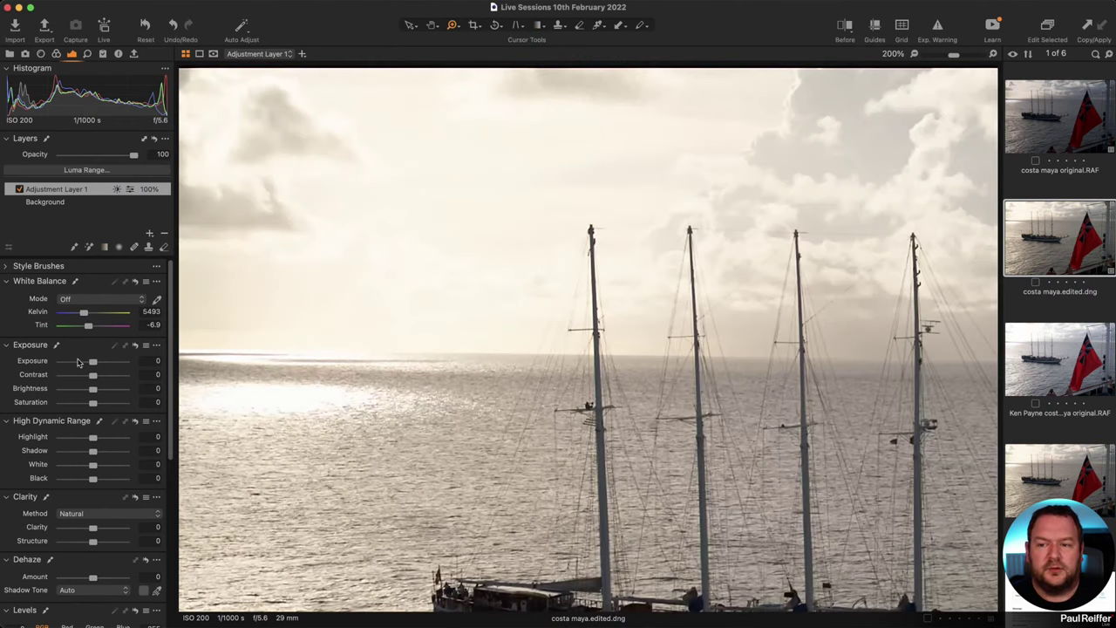
pyautogui.moveTo(93, 364); pyautogui.dragTo(83, 361)
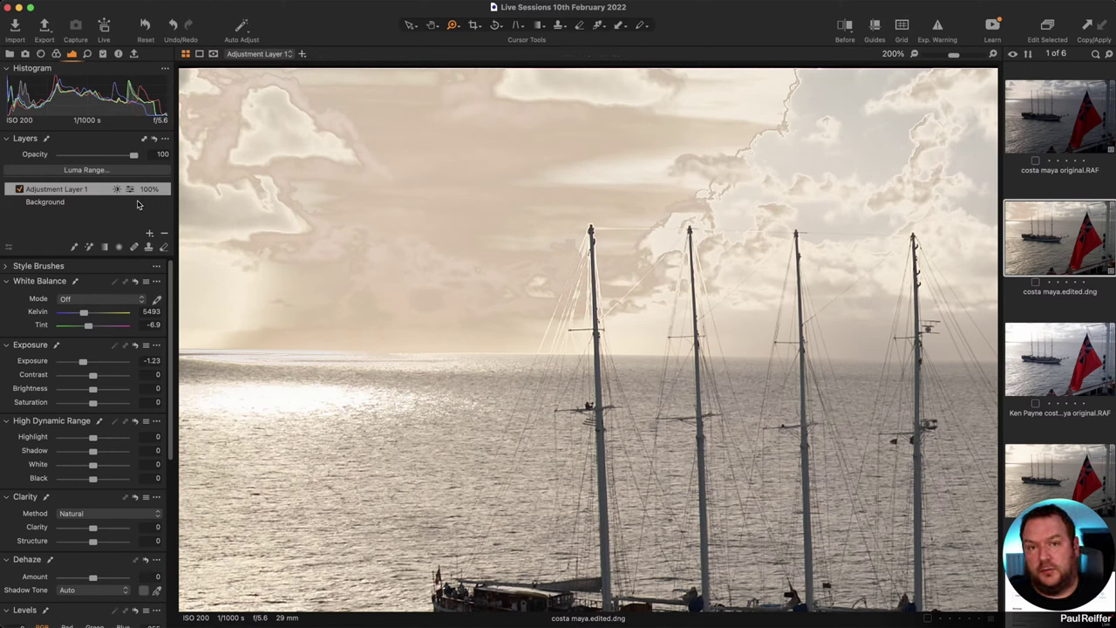
# Soften the layer's luma range with the mask displayed, setting the lower falloff to 174 and the radius to 1.4.
pyautogui.click(85, 170)
pyautogui.moveTo(306, 471); pyautogui.dragTo(394, 386)
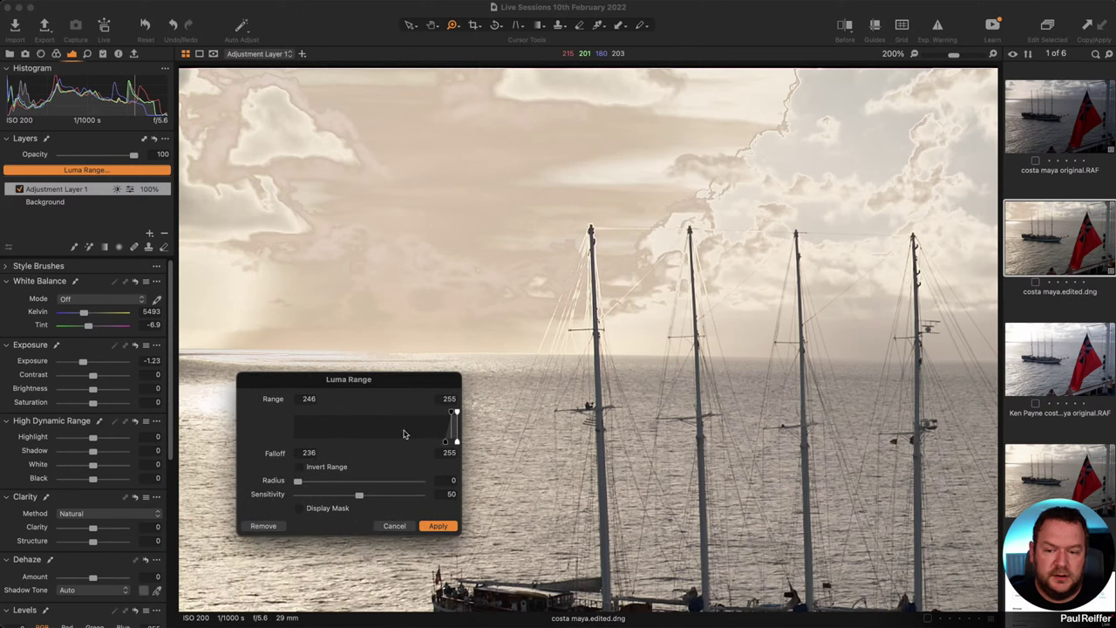
pyautogui.click(300, 508)
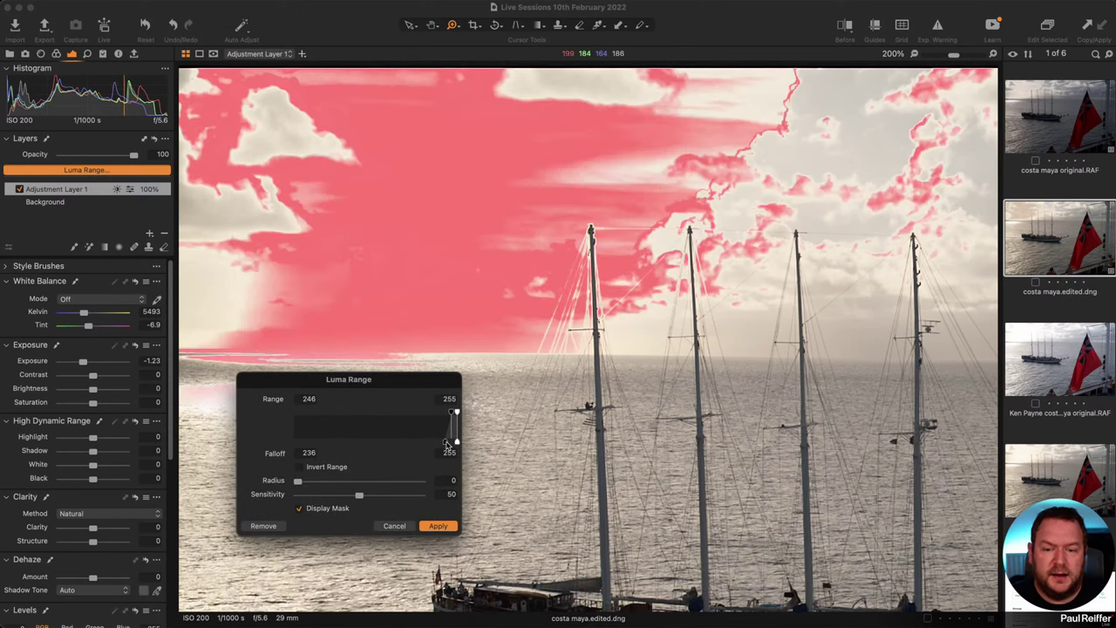
pyautogui.moveTo(445, 445); pyautogui.dragTo(404, 446)
pyautogui.moveTo(298, 481); pyautogui.dragTo(317, 486)
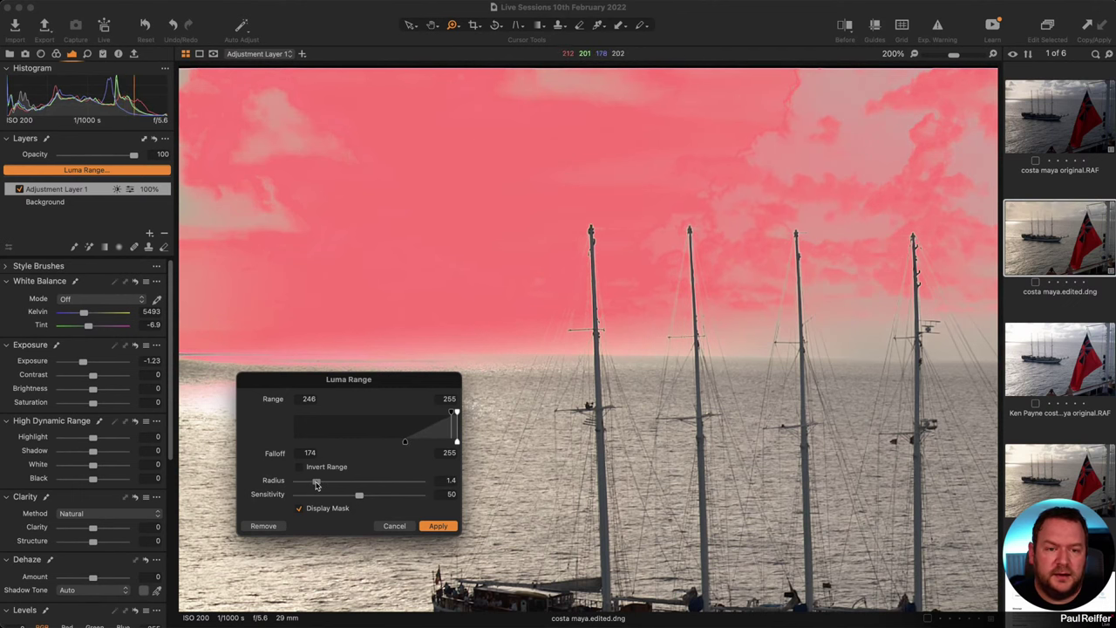
pyautogui.click(449, 526)
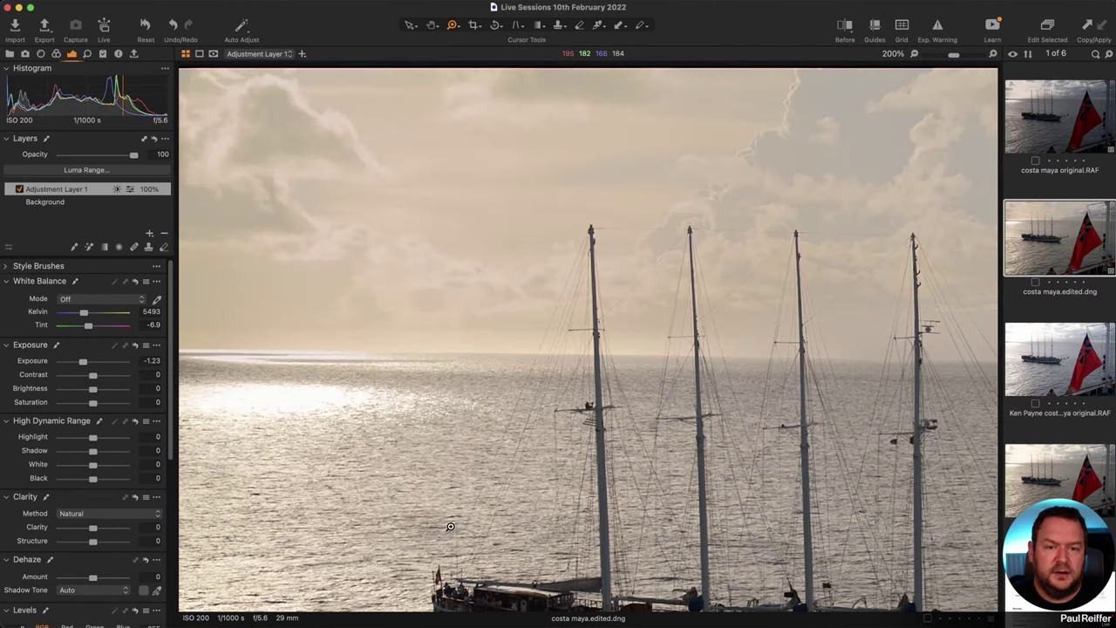
# Compare the photo with and without Adjustment Layer 1, and set the layer's exposure to -0.55.
pyautogui.click(19, 189)
pyautogui.click(19, 189)
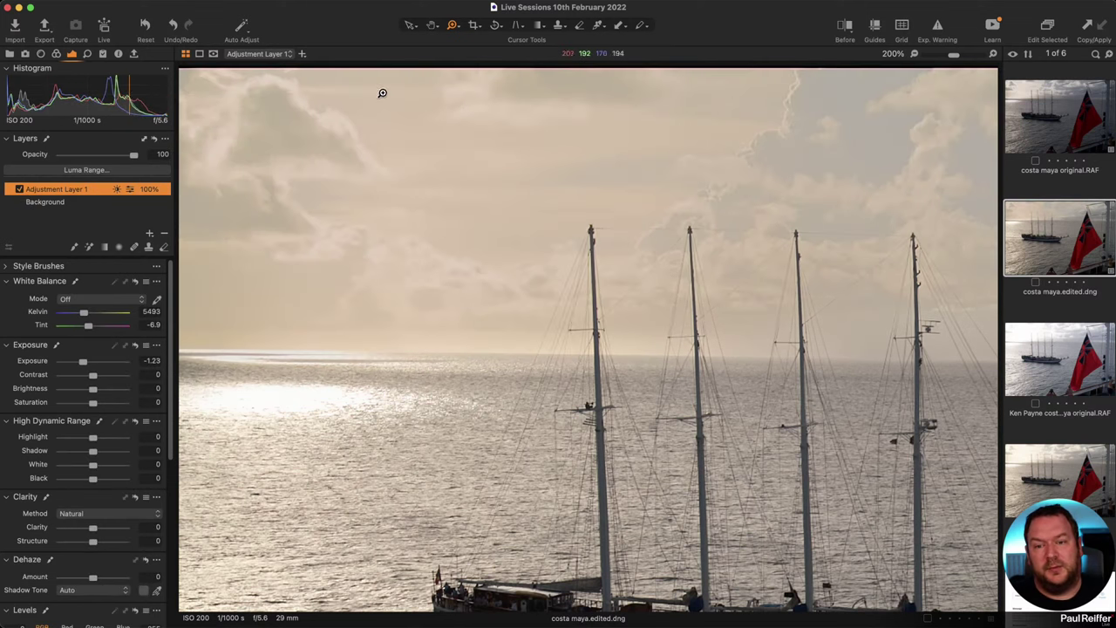
pyautogui.press('super+0')
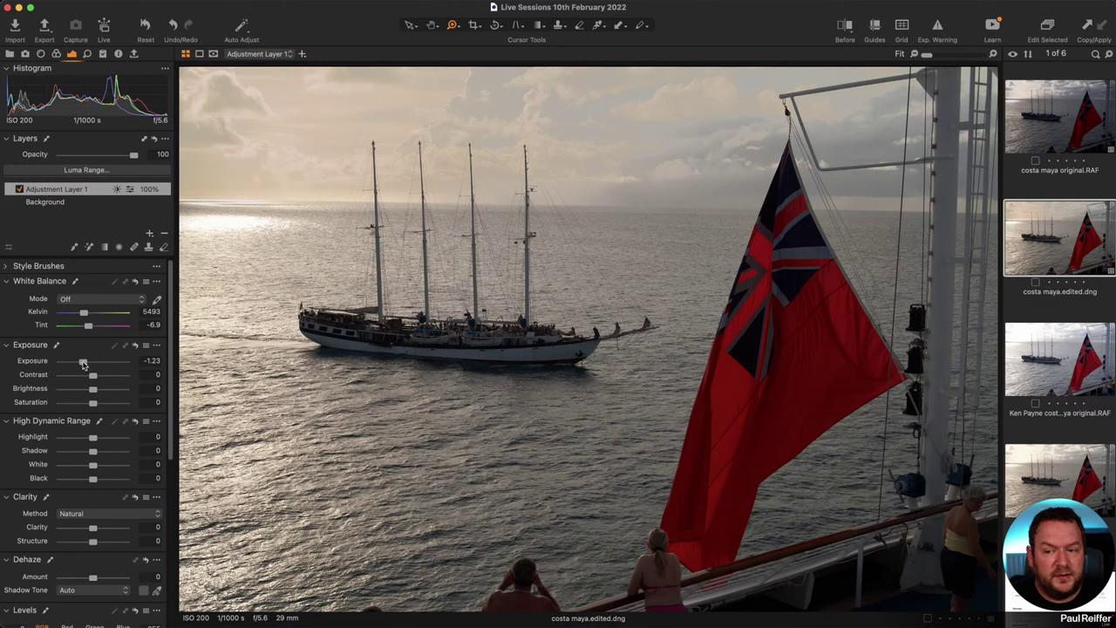
pyautogui.moveTo(83, 364); pyautogui.dragTo(88, 366)
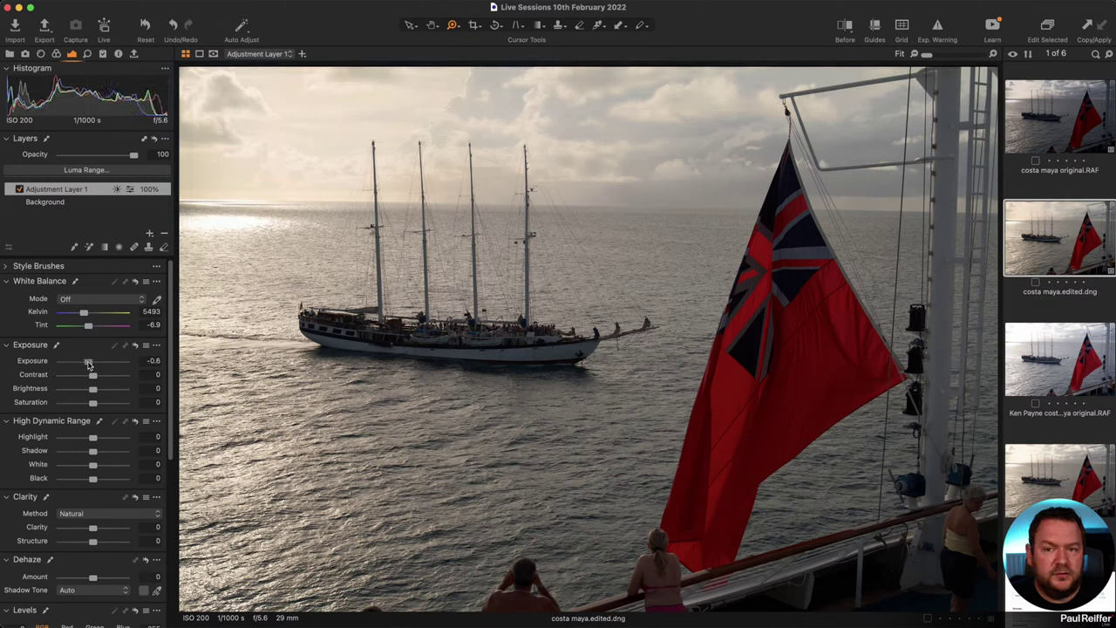
pyautogui.click(20, 190)
pyautogui.click(19, 189)
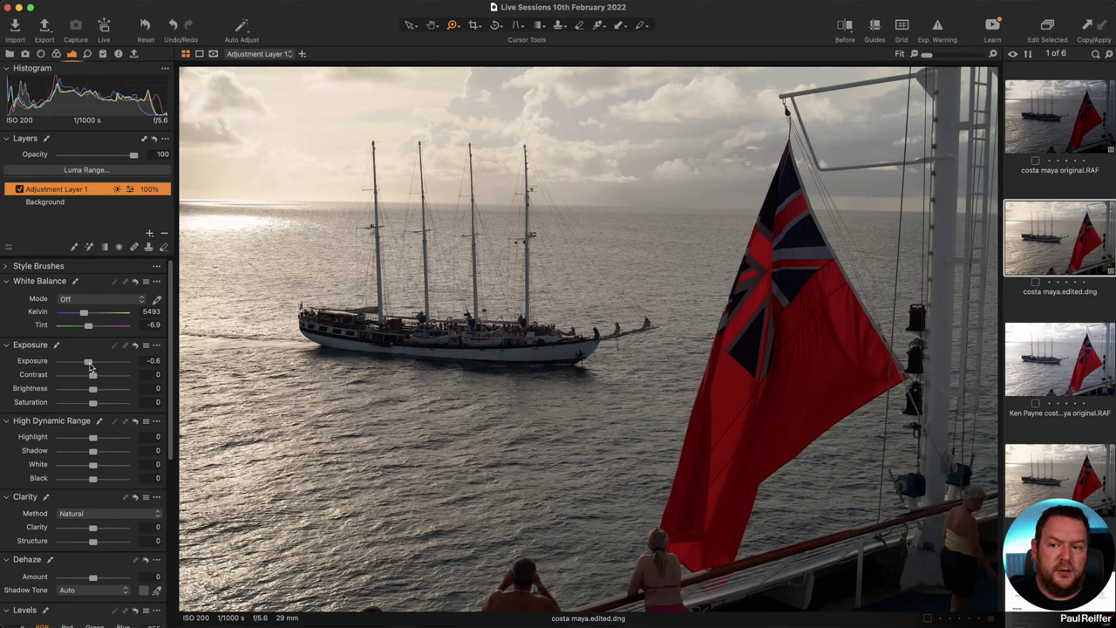
pyautogui.moveTo(90, 366)
pyautogui.mouseDown()
pyautogui.moveTo(65, 364)
pyautogui.moveTo(90, 368)
pyautogui.mouseUp()
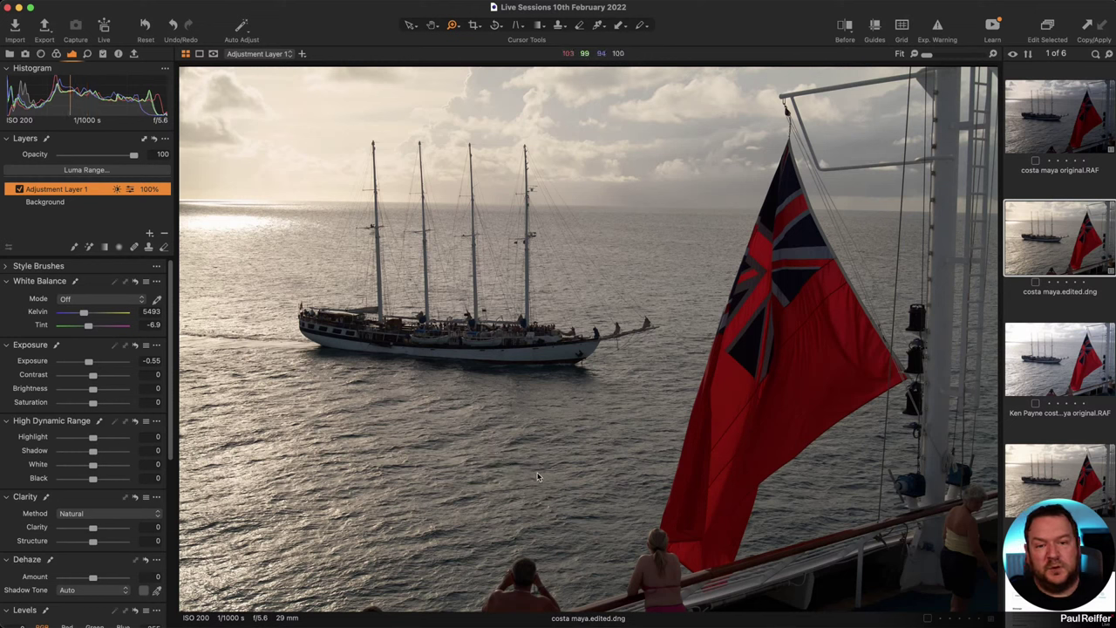
# Raise the Background layer's brightness to 15 and set Adjustment Layer 1's exposure to -0.61.
pyautogui.click(58, 203)
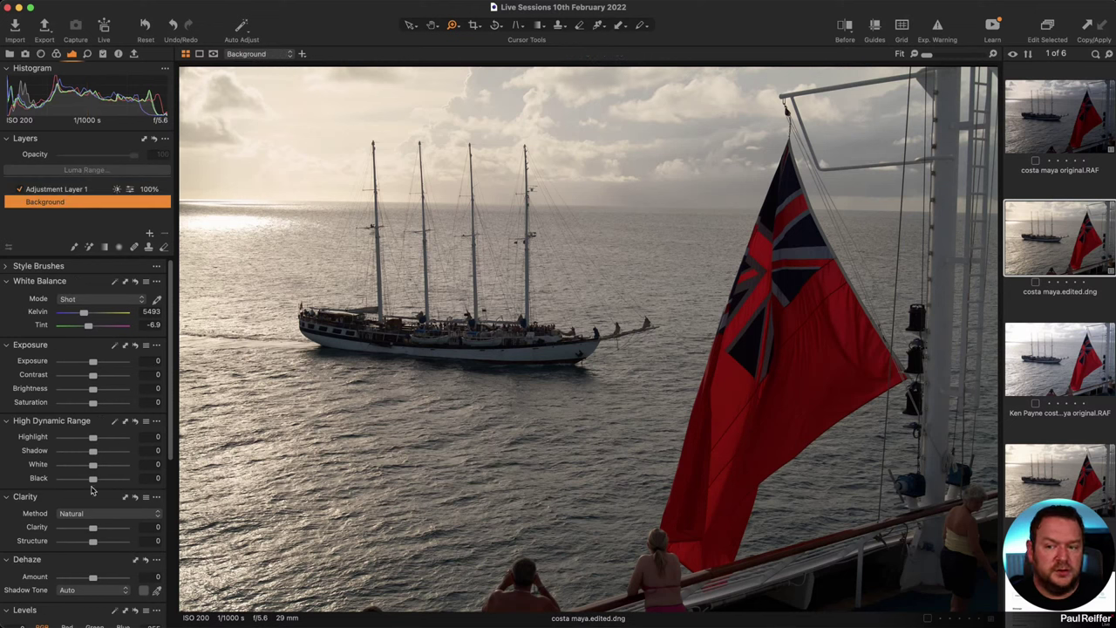
pyautogui.moveTo(92, 393); pyautogui.dragTo(103, 393)
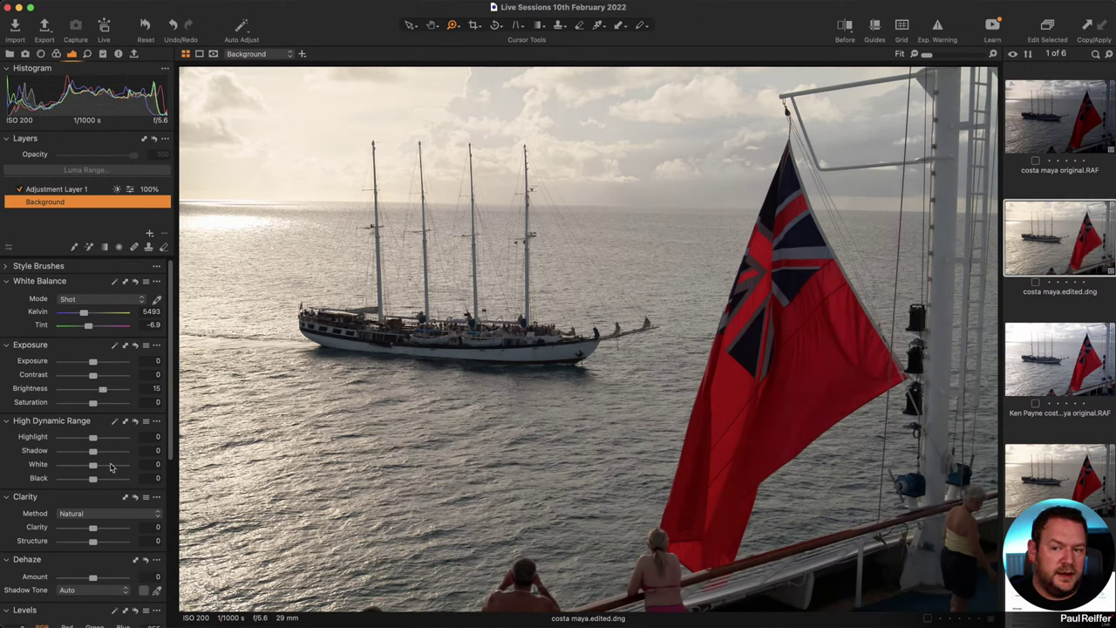
pyautogui.click(81, 190)
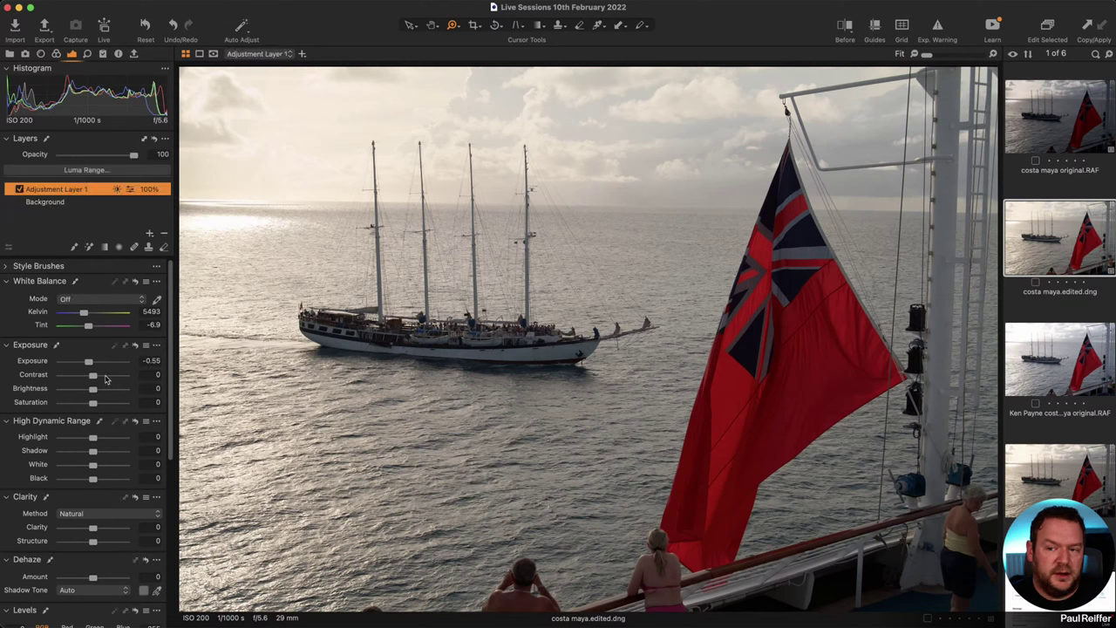
pyautogui.moveTo(88, 363); pyautogui.dragTo(85, 365)
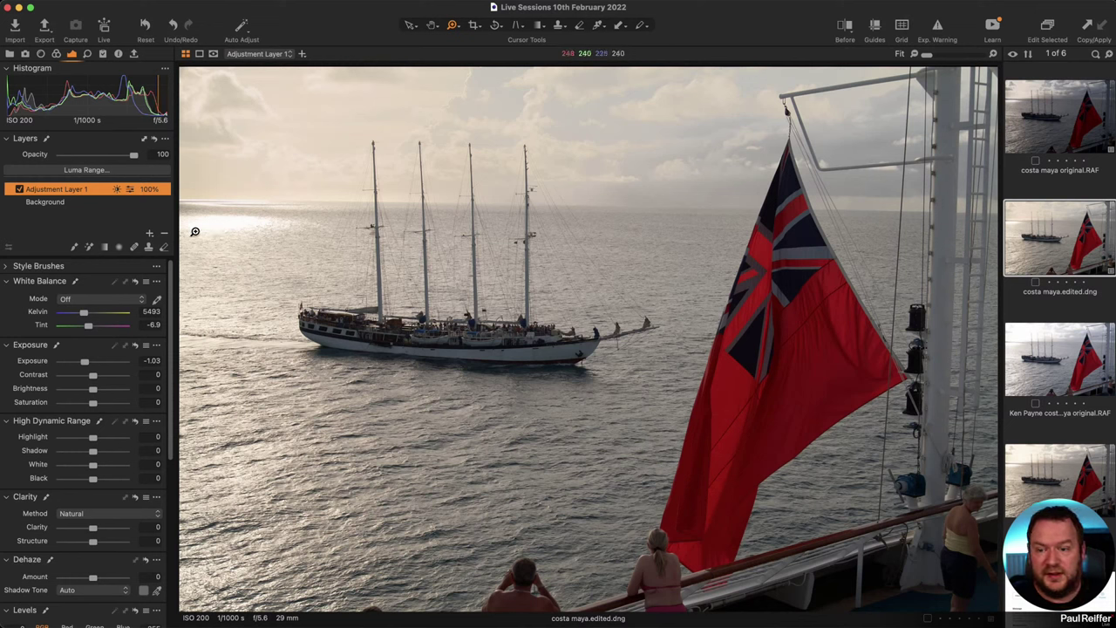
pyautogui.press('b')
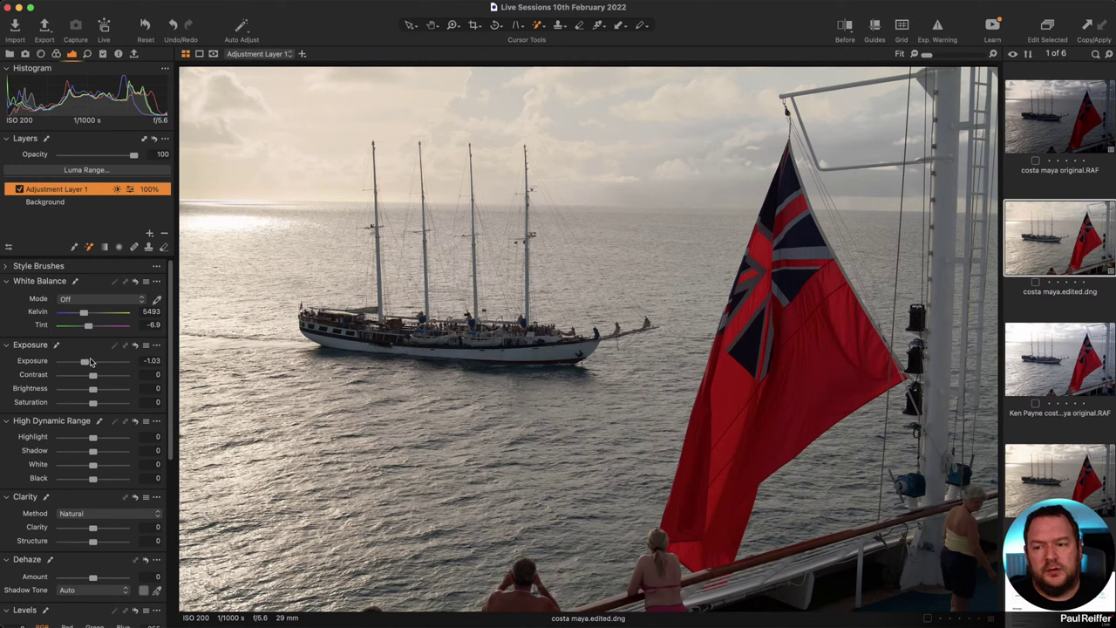
pyautogui.moveTo(84, 364); pyautogui.dragTo(88, 363)
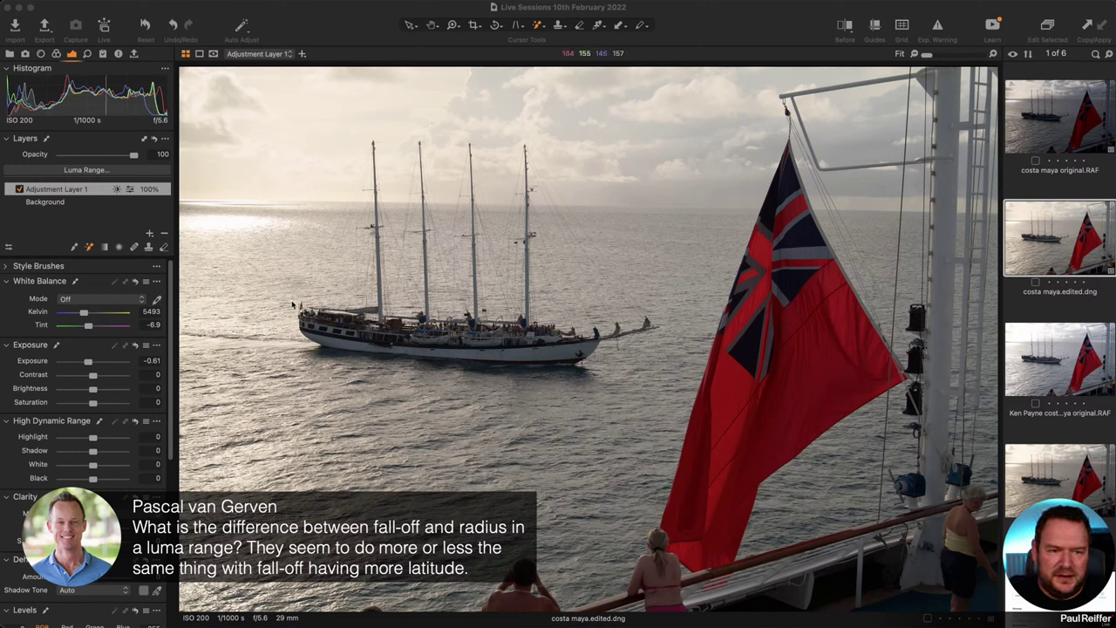
# Add a second adjustment layer with a filled mask and display its grayscale mask over the ship's stern.
pyautogui.rightClick(81, 190)
pyautogui.click(29, 202)
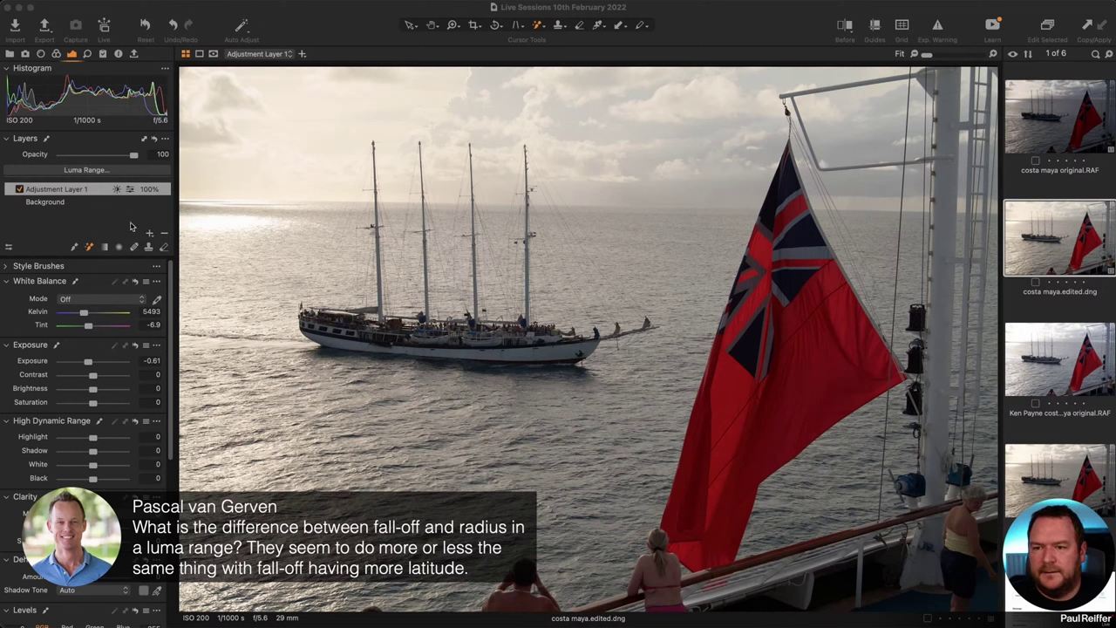
pyautogui.click(150, 234)
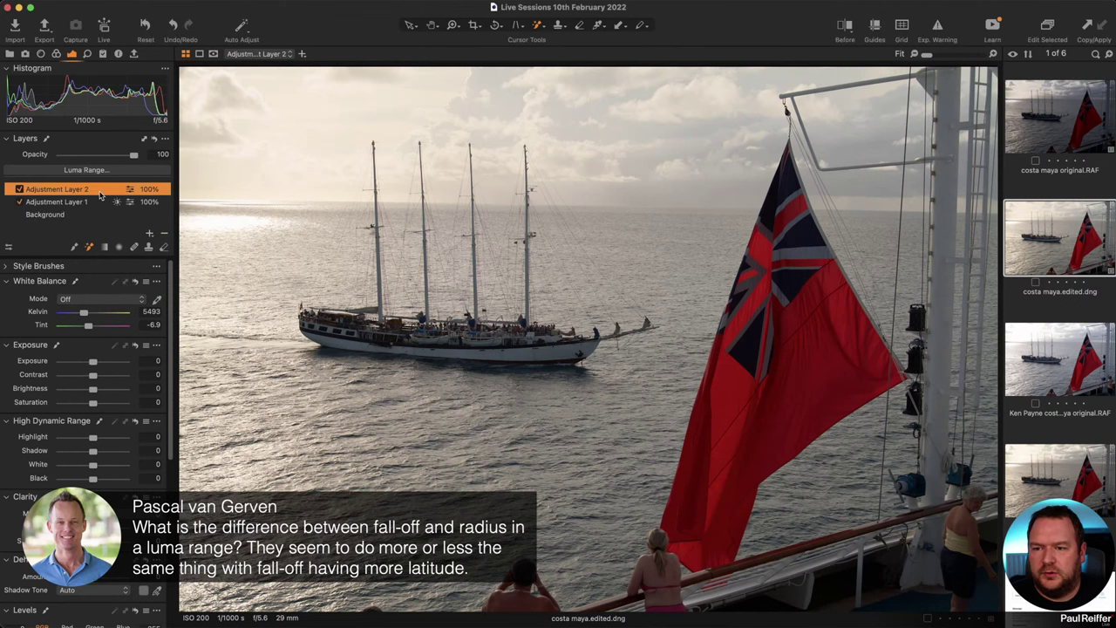
pyautogui.rightClick(101, 195)
pyautogui.click(131, 217)
pyautogui.press('z')
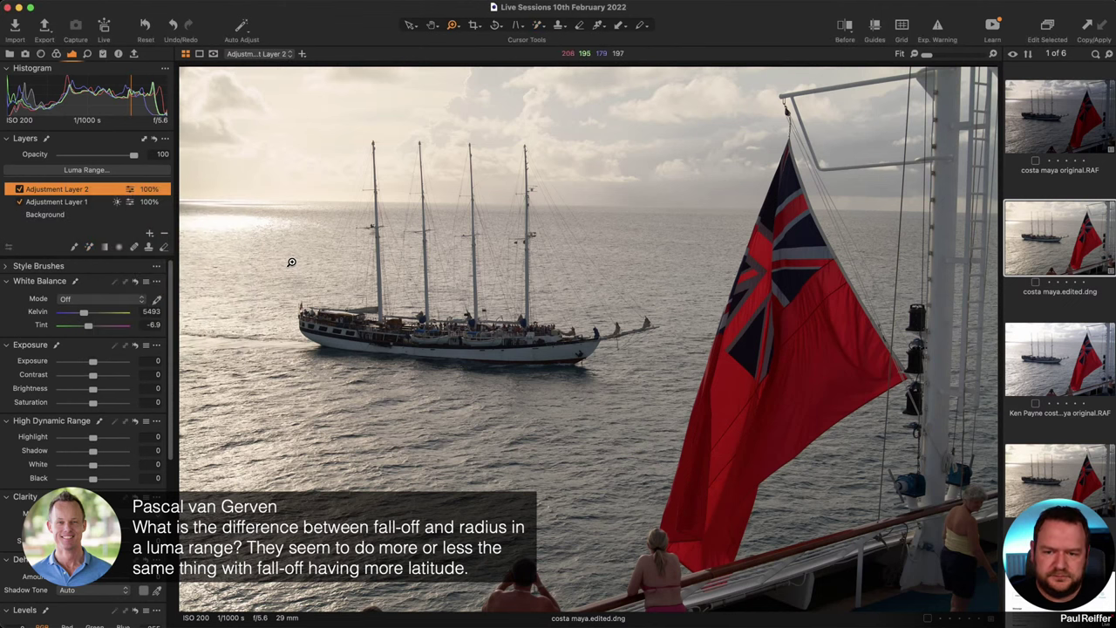
pyautogui.moveTo(292, 261); pyautogui.dragTo(480, 384)
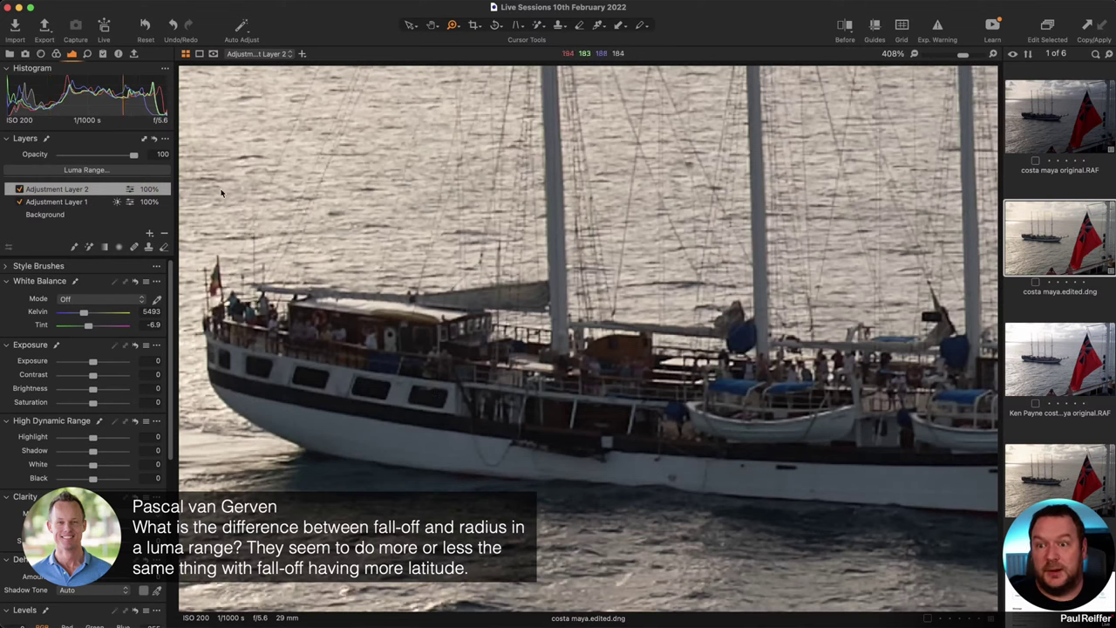
pyautogui.click(213, 54)
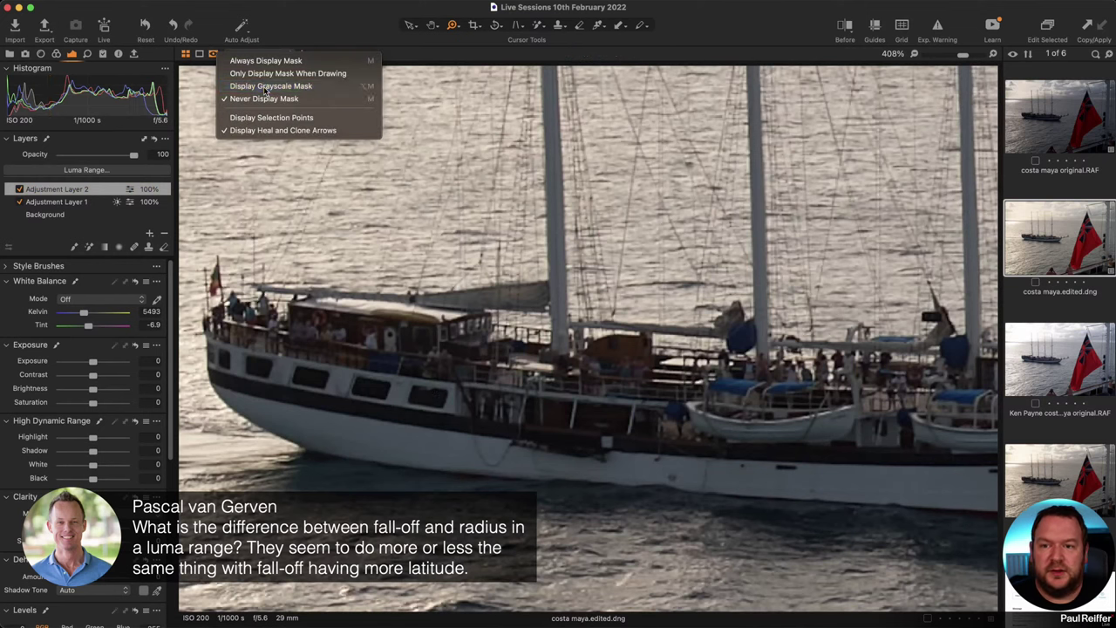
pyautogui.click(266, 86)
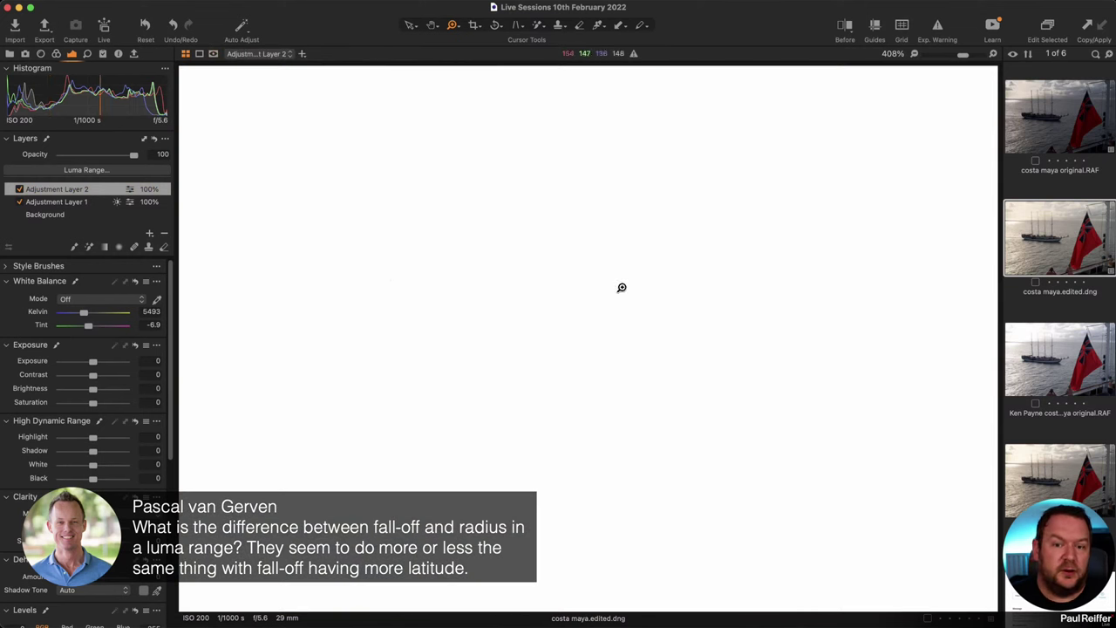
# Restrict the second layer's mask with a luma range of 58 to 108 and the grayscale mask displayed.
pyautogui.click(84, 171)
pyautogui.moveTo(515, 391); pyautogui.dragTo(784, 127)
pyautogui.moveTo(838, 155); pyautogui.dragTo(793, 96)
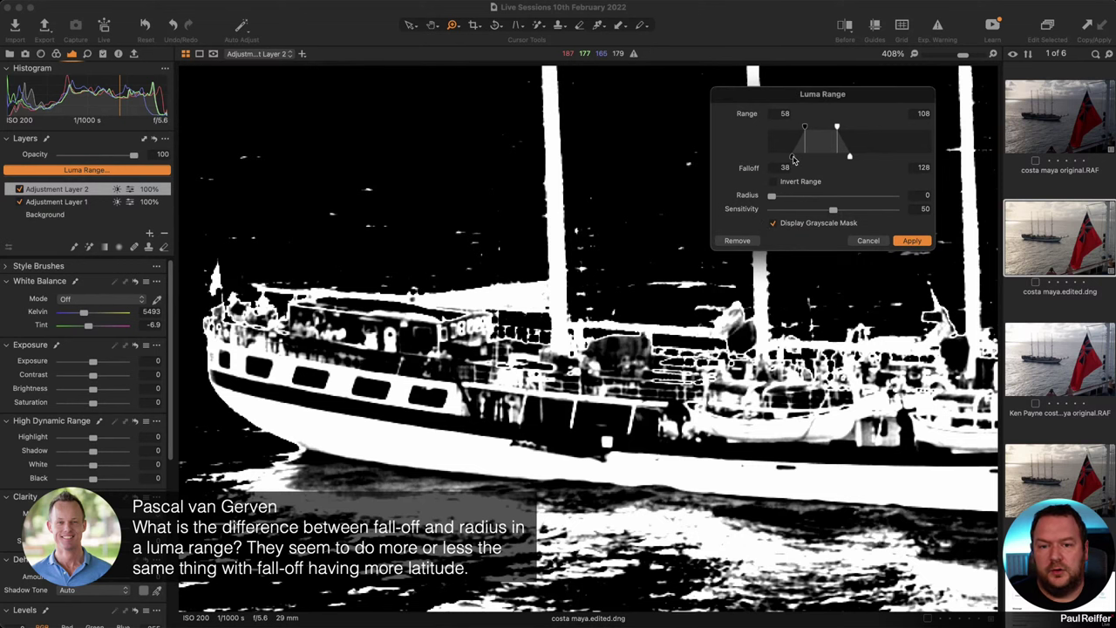
# Narrow the luma range falloff to 58 and 108 for a hard-edged mask, and widen it to 25 and 140.
pyautogui.moveTo(793, 158); pyautogui.dragTo(836, 160)
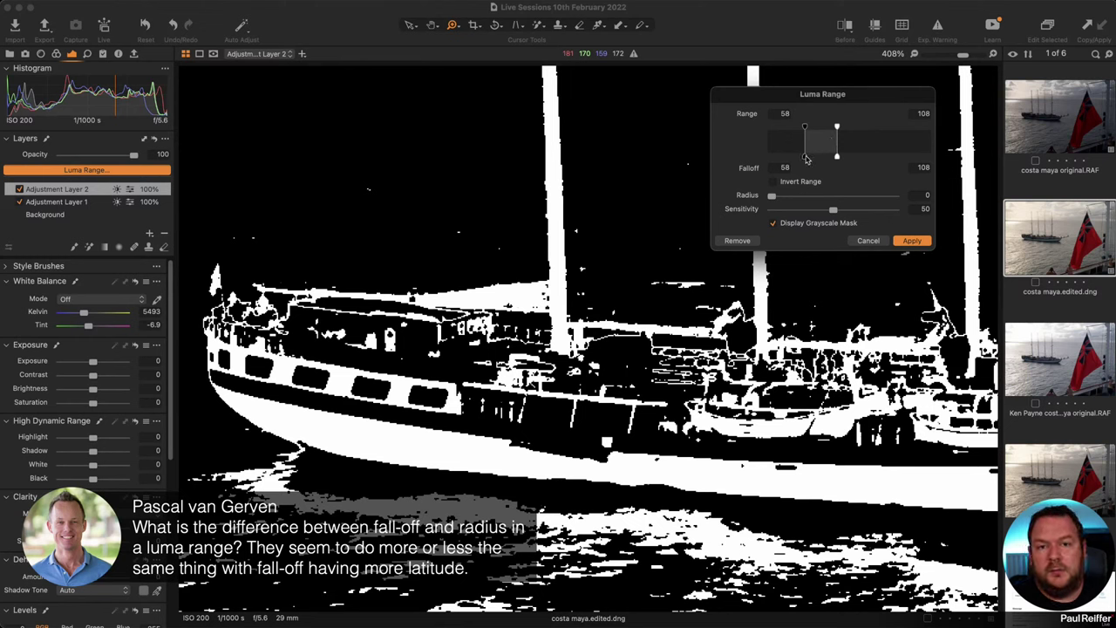
pyautogui.moveTo(807, 159); pyautogui.dragTo(783, 163)
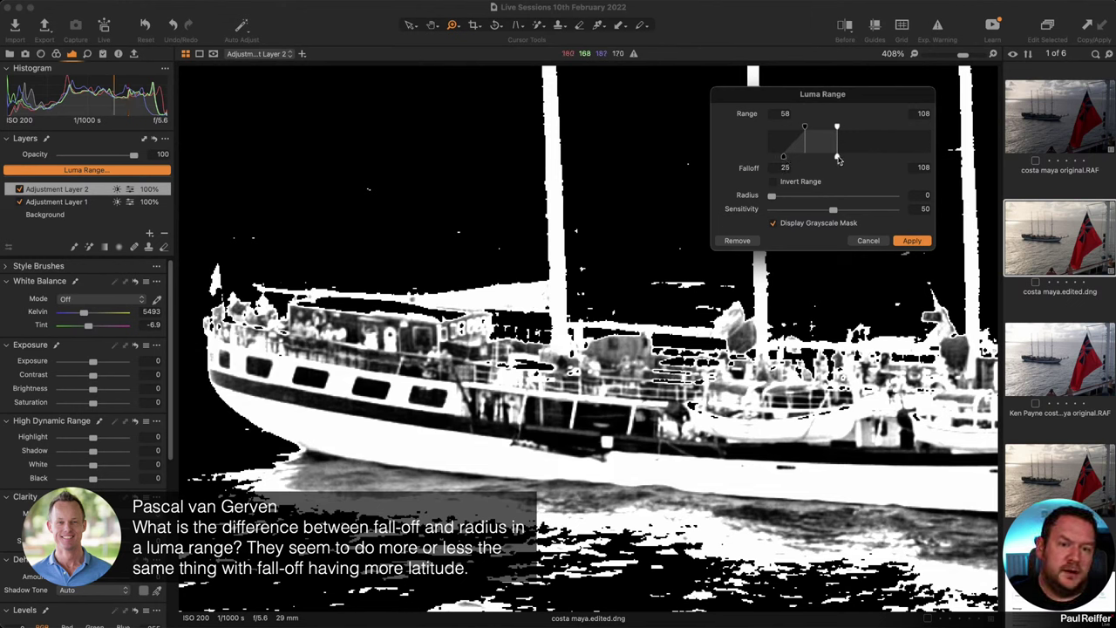
pyautogui.moveTo(838, 159); pyautogui.dragTo(854, 158)
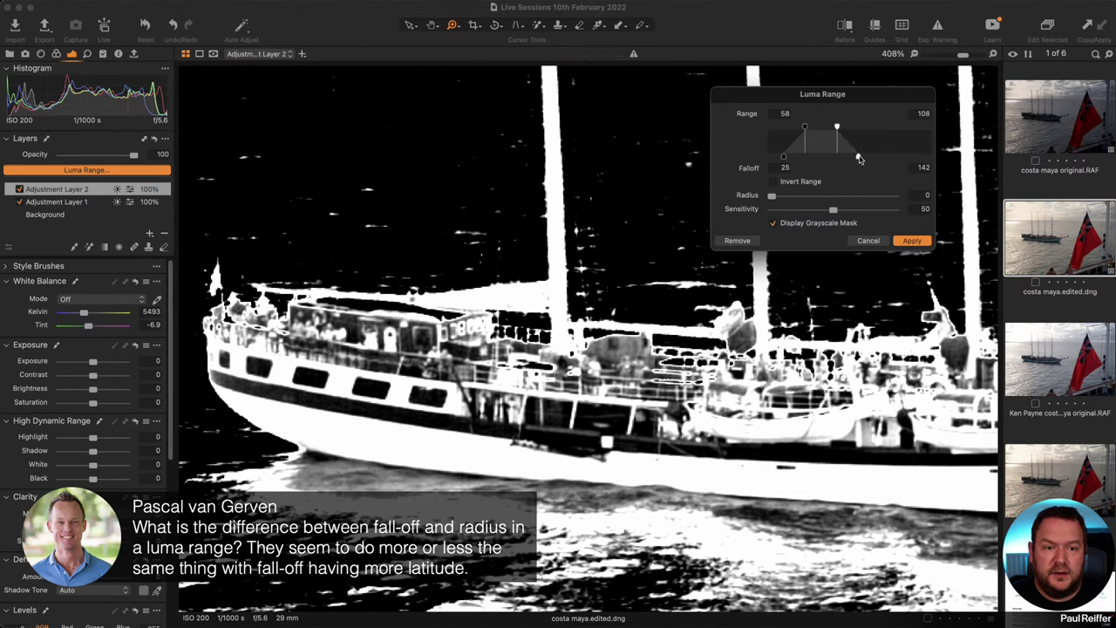
pyautogui.moveTo(855, 158); pyautogui.dragTo(857, 158)
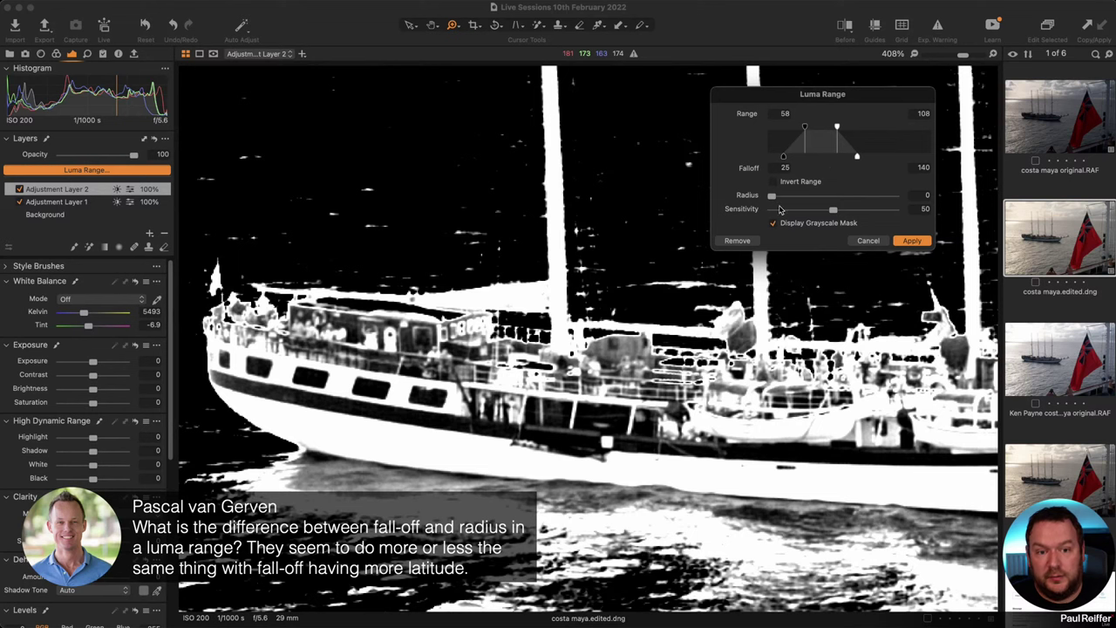
# Compare the mask at radius 6.2, 2.1 and 0, and apply the luma range with a radius of 10.2.
pyautogui.moveTo(772, 196); pyautogui.dragTo(815, 201)
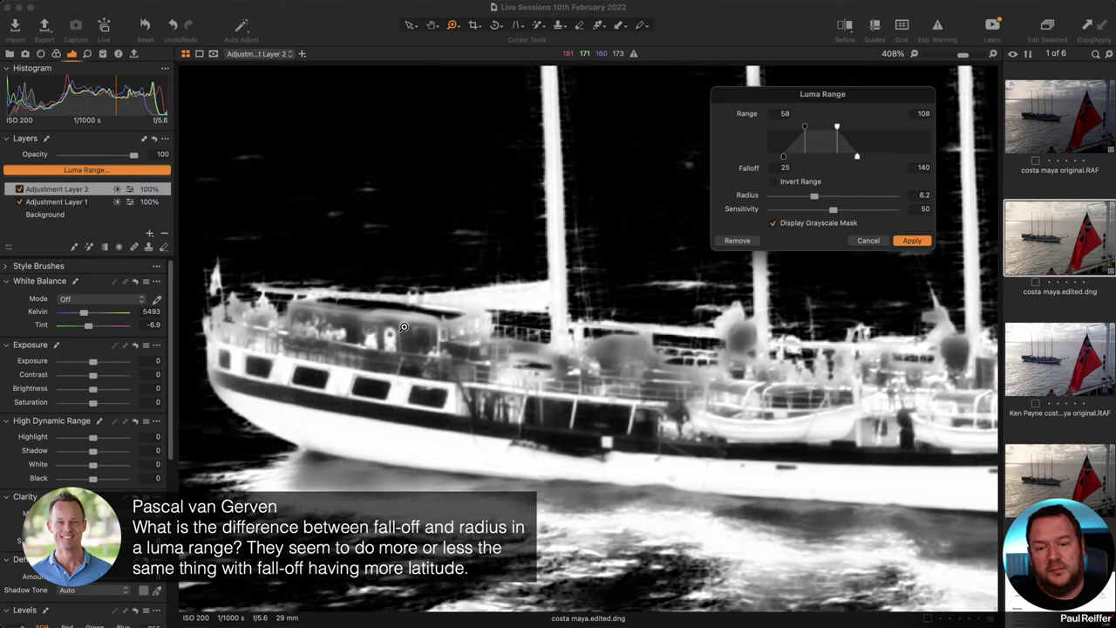
pyautogui.moveTo(815, 197)
pyautogui.mouseDown()
pyautogui.moveTo(787, 201)
pyautogui.moveTo(796, 201)
pyautogui.mouseUp()
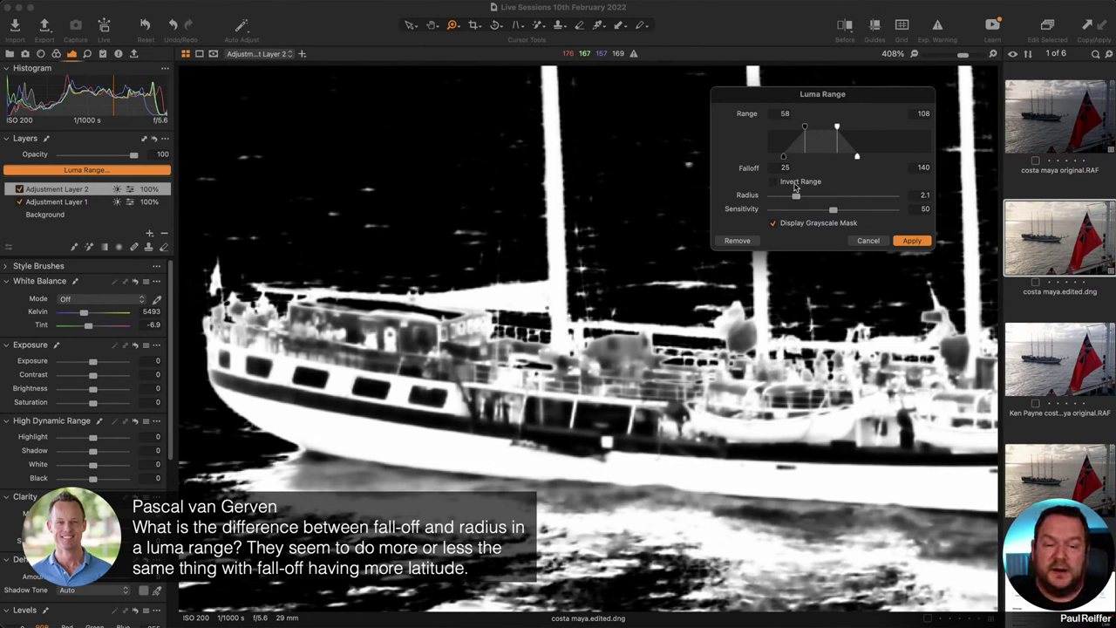
pyautogui.moveTo(796, 201); pyautogui.dragTo(772, 200)
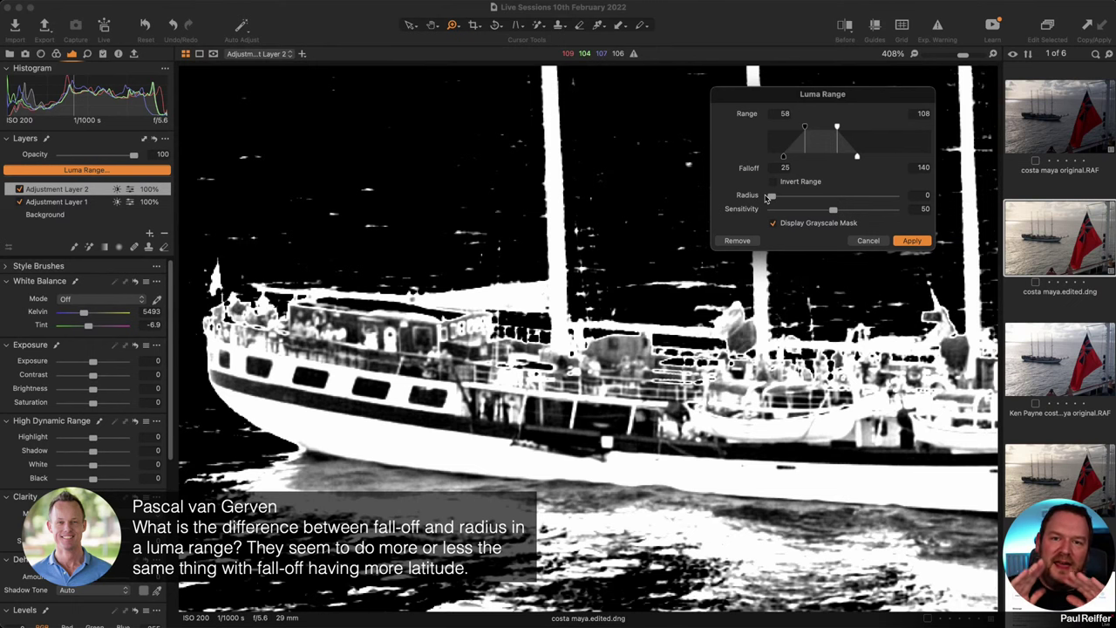
pyautogui.moveTo(772, 198); pyautogui.dragTo(824, 200)
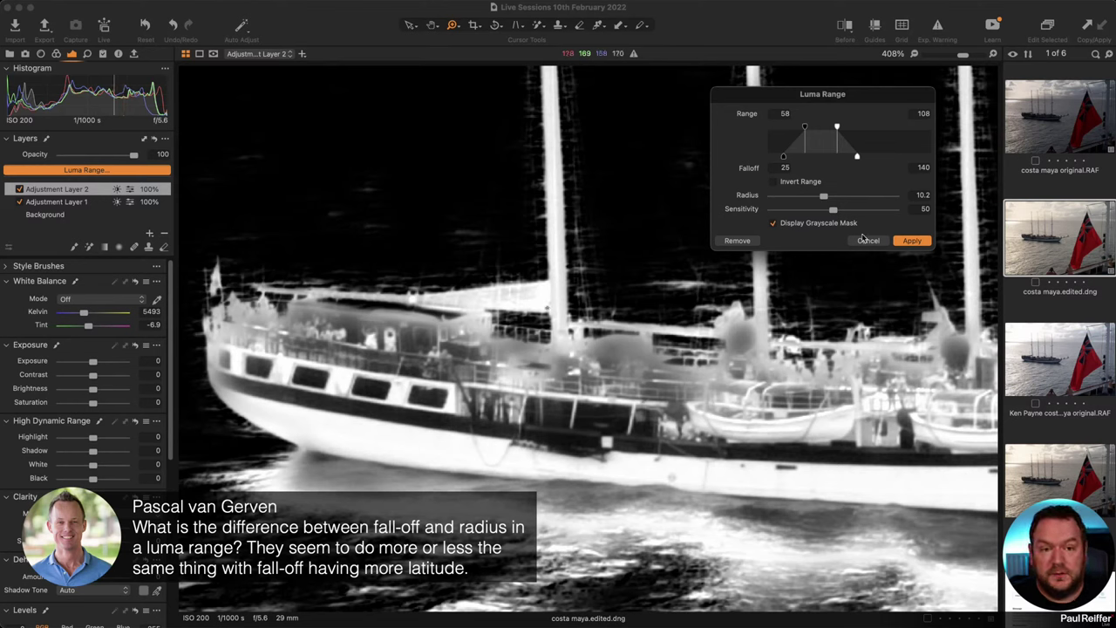
pyautogui.click(897, 241)
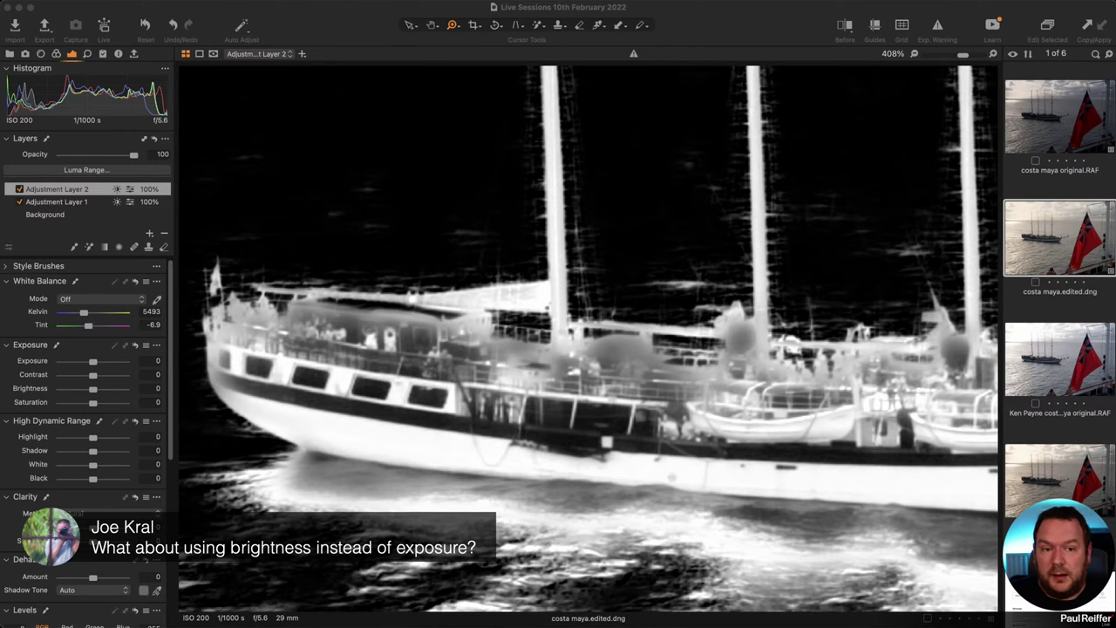
# Turn off the mask display on the ship photo and select Adjustment Layer 1.
pyautogui.click(1036, 249)
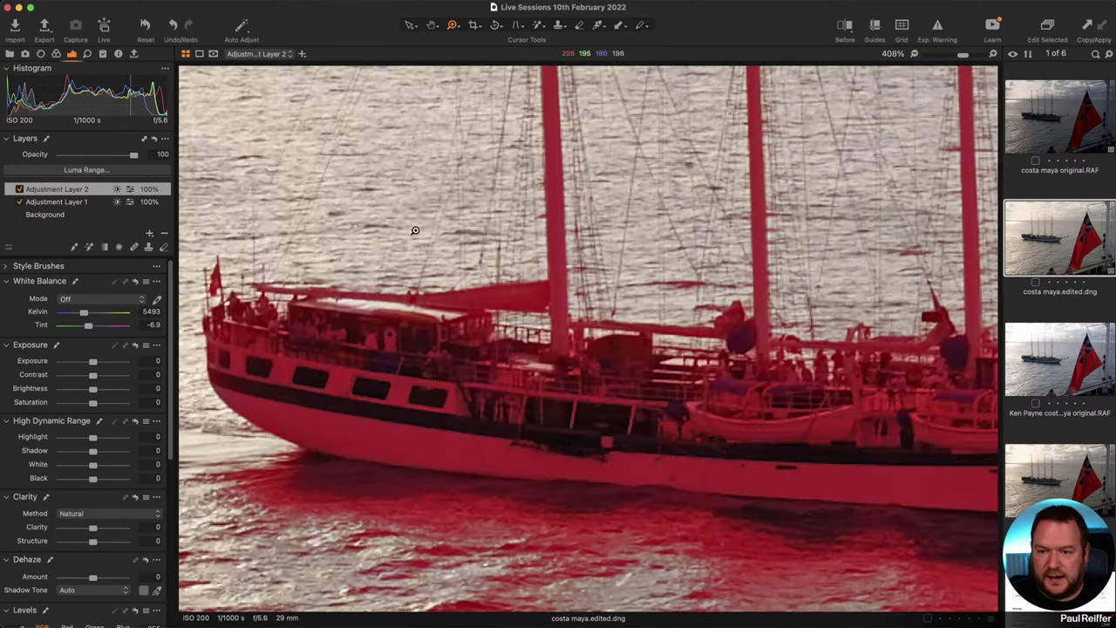
pyautogui.press('m')
pyautogui.press('super+minus')
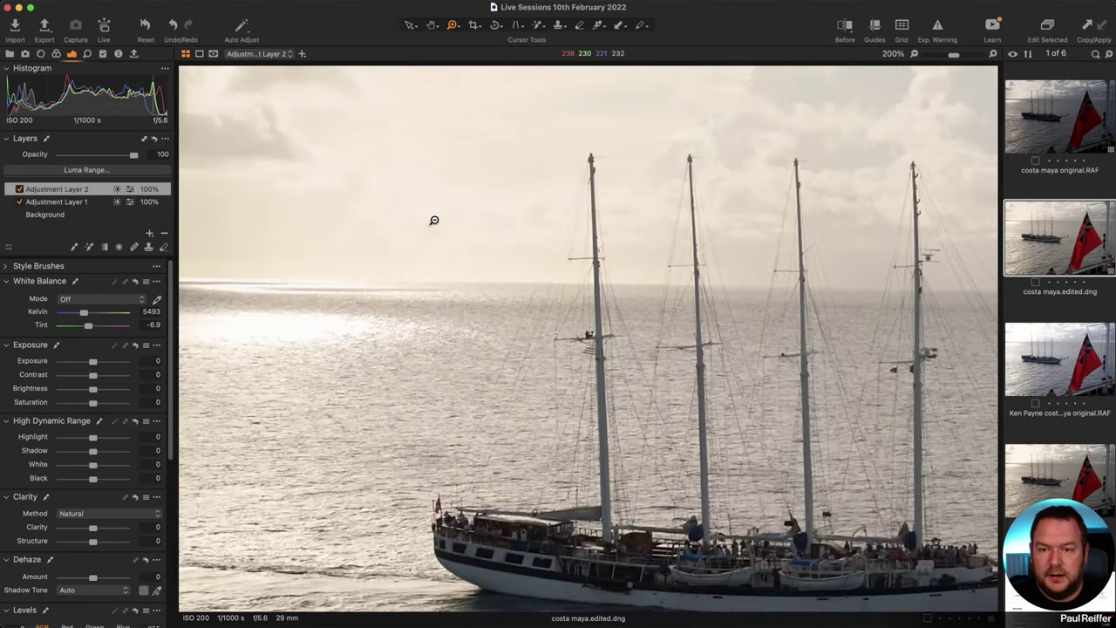
pyautogui.press('super+minus')
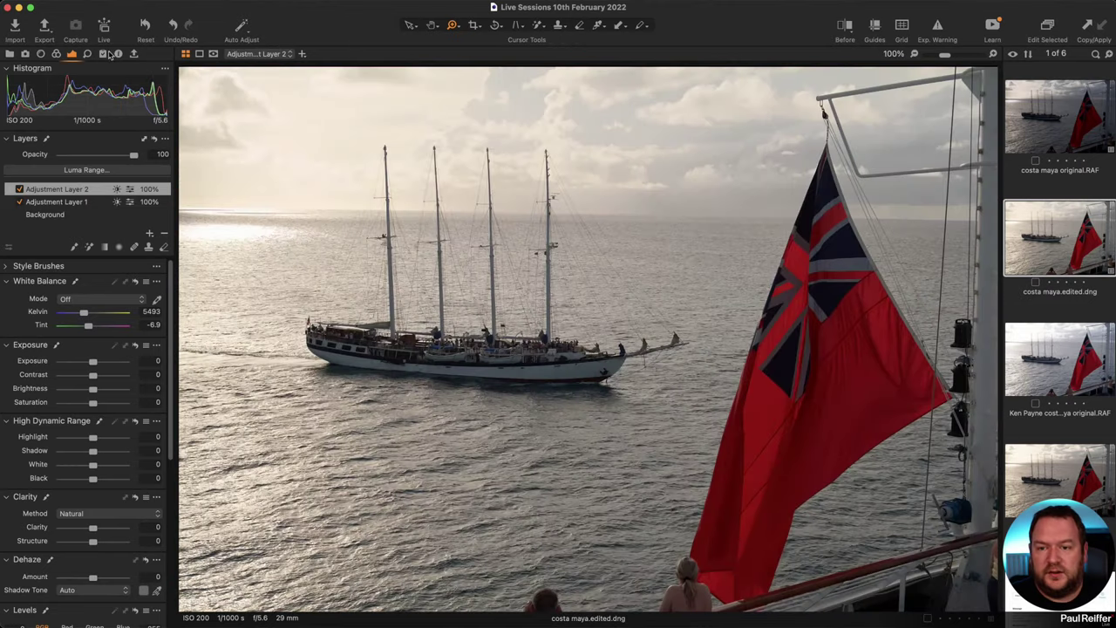
pyautogui.click(84, 202)
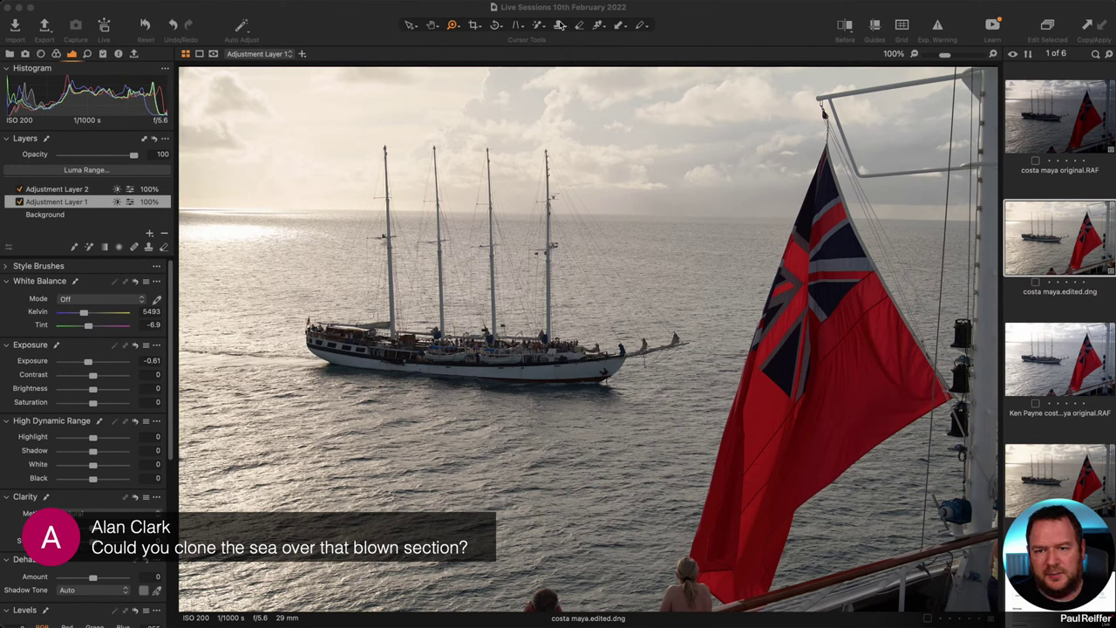
# Try to heal the blown-out patch of sea below the horizon, and disable the heal layer.
pyautogui.click(139, 248)
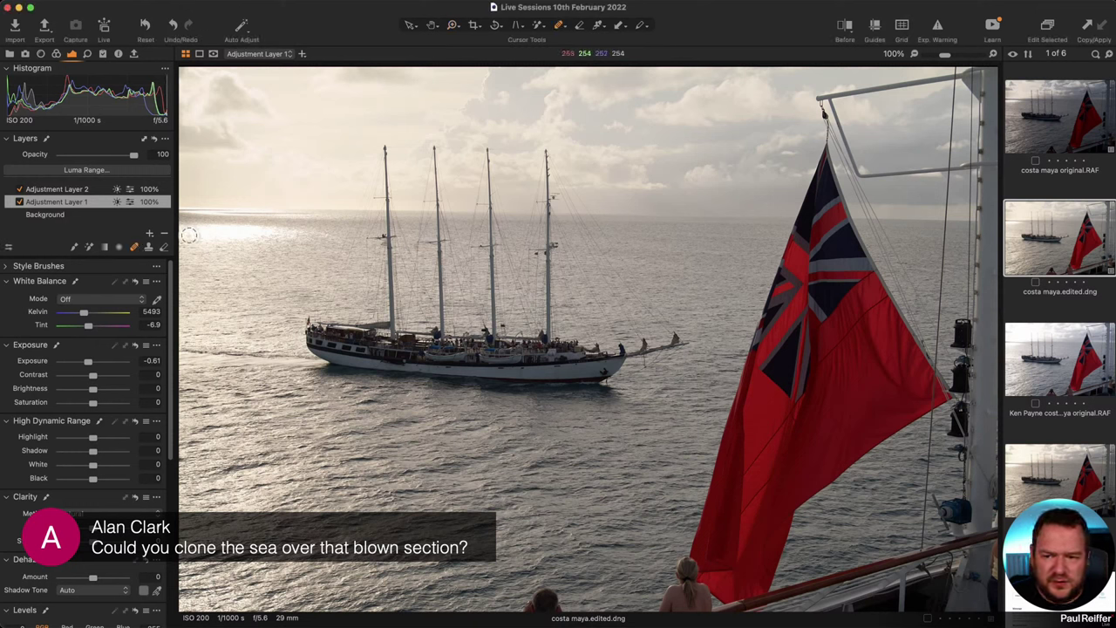
pyautogui.moveTo(209, 232)
pyautogui.mouseDown()
pyautogui.moveTo(180, 231)
pyautogui.moveTo(331, 234)
pyautogui.mouseUp()
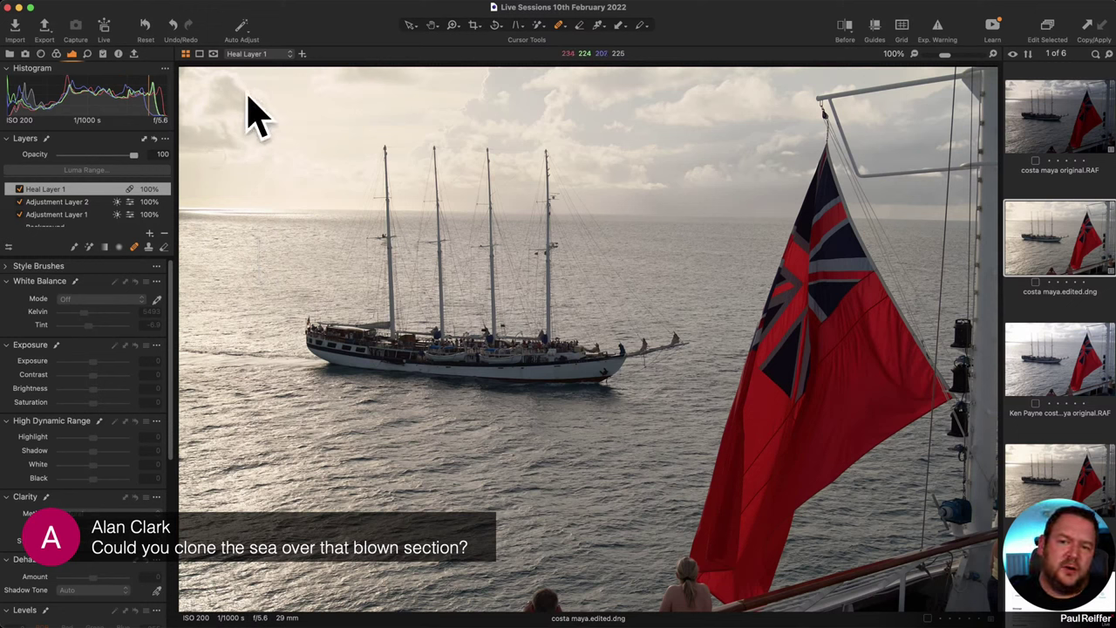
pyautogui.click(19, 190)
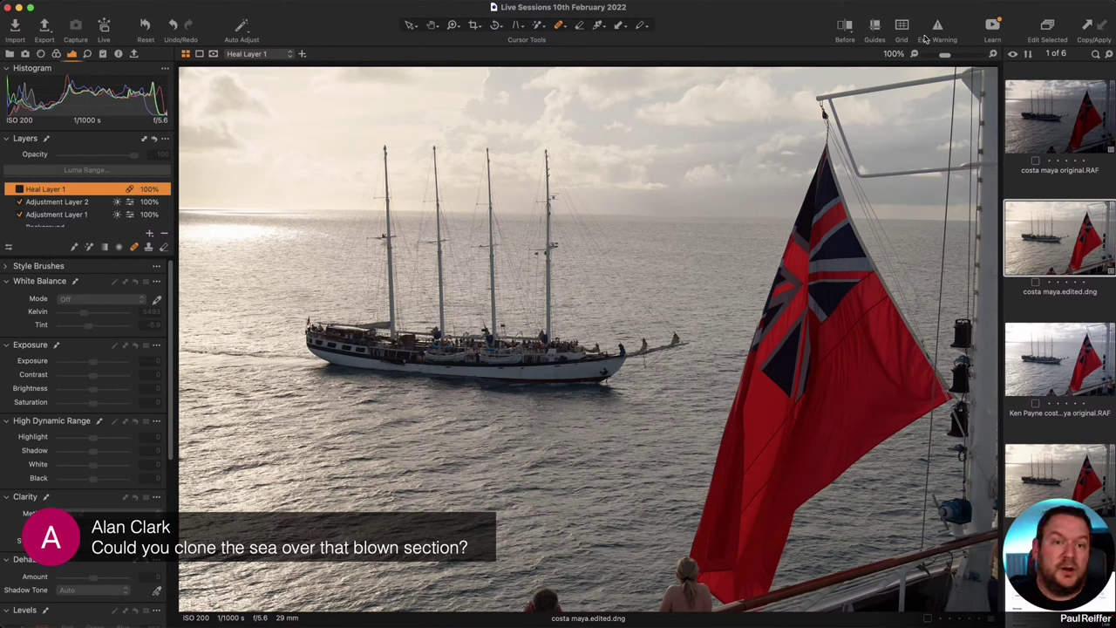
# Straighten the photo along the sea horizon, using guides with the horizontal one placed near the horizon to check the level.
pyautogui.click(875, 25)
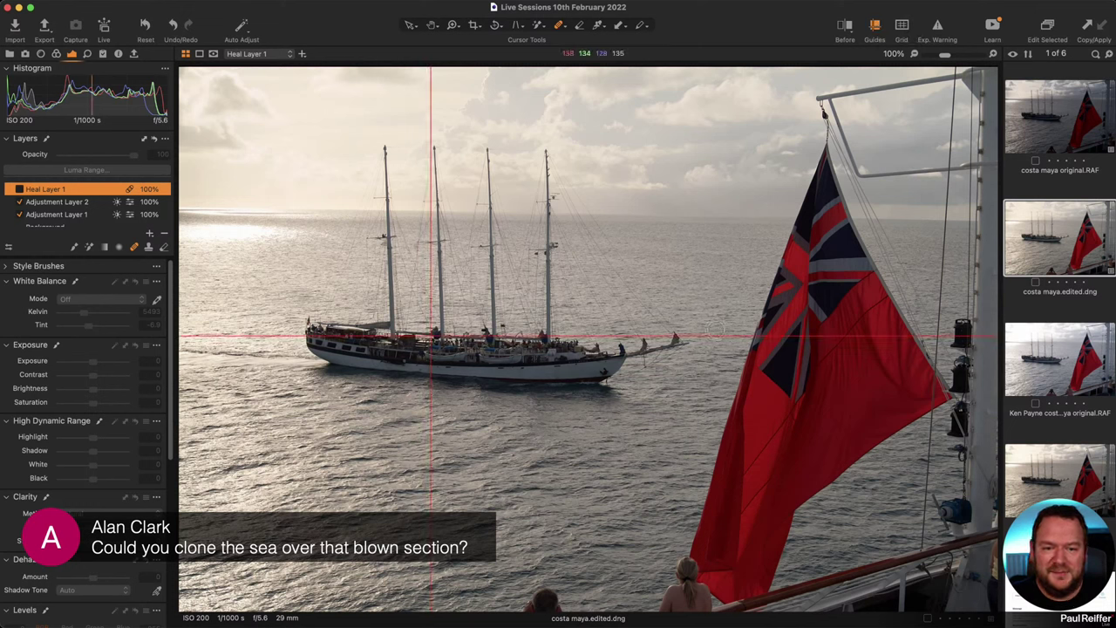
pyautogui.moveTo(717, 336); pyautogui.dragTo(710, 218)
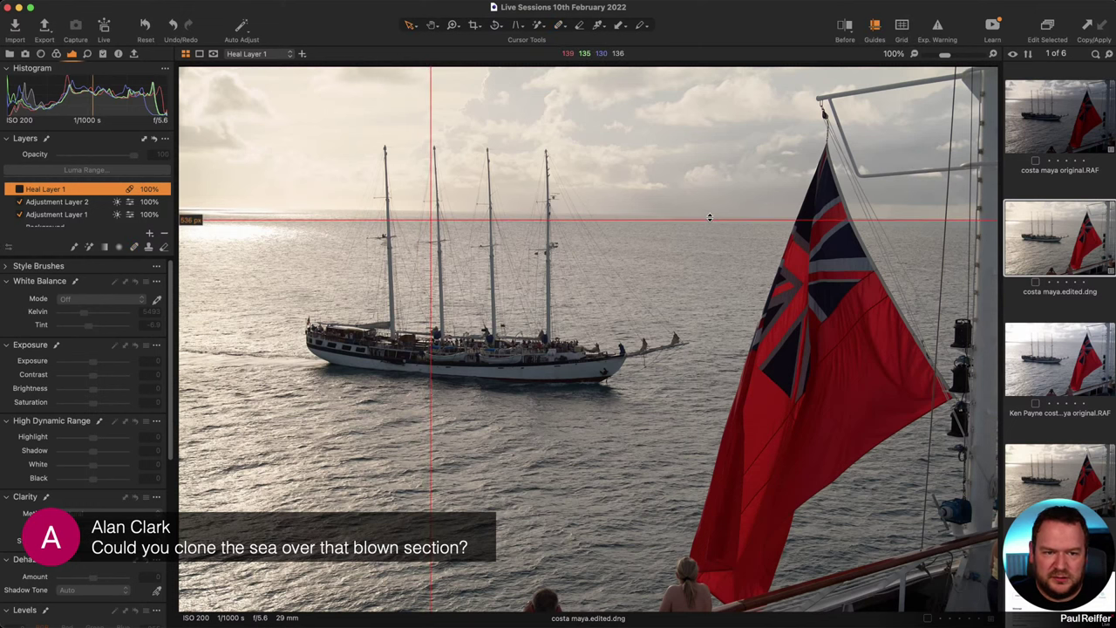
pyautogui.click(494, 24)
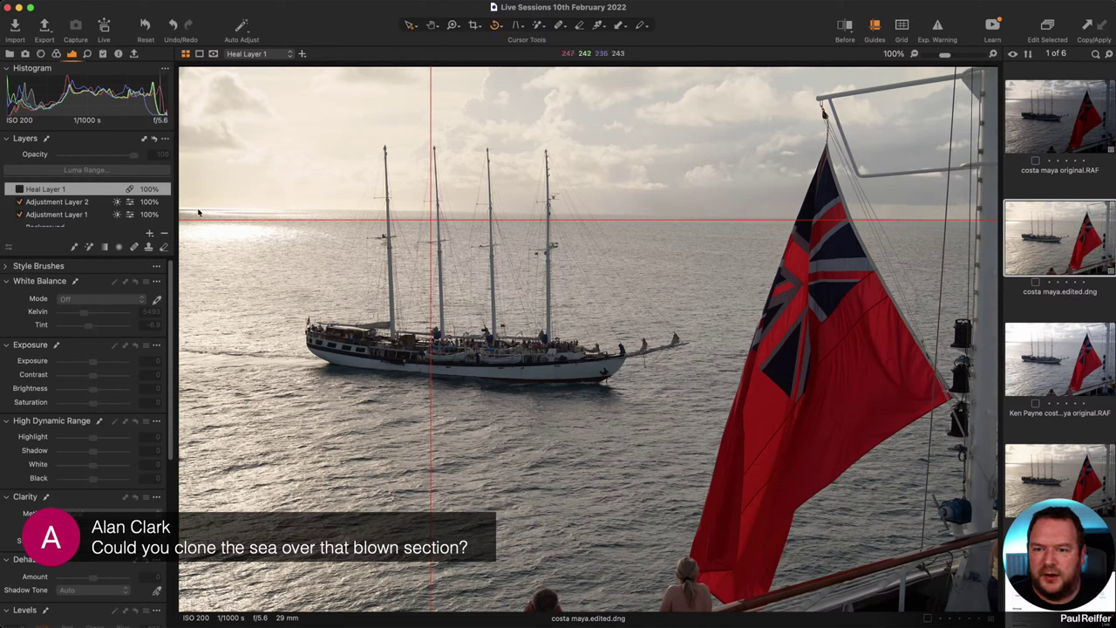
pyautogui.moveTo(198, 210)
pyautogui.mouseDown()
pyautogui.moveTo(1029, 221)
pyautogui.moveTo(966, 224)
pyautogui.mouseUp()
pyautogui.click(409, 23)
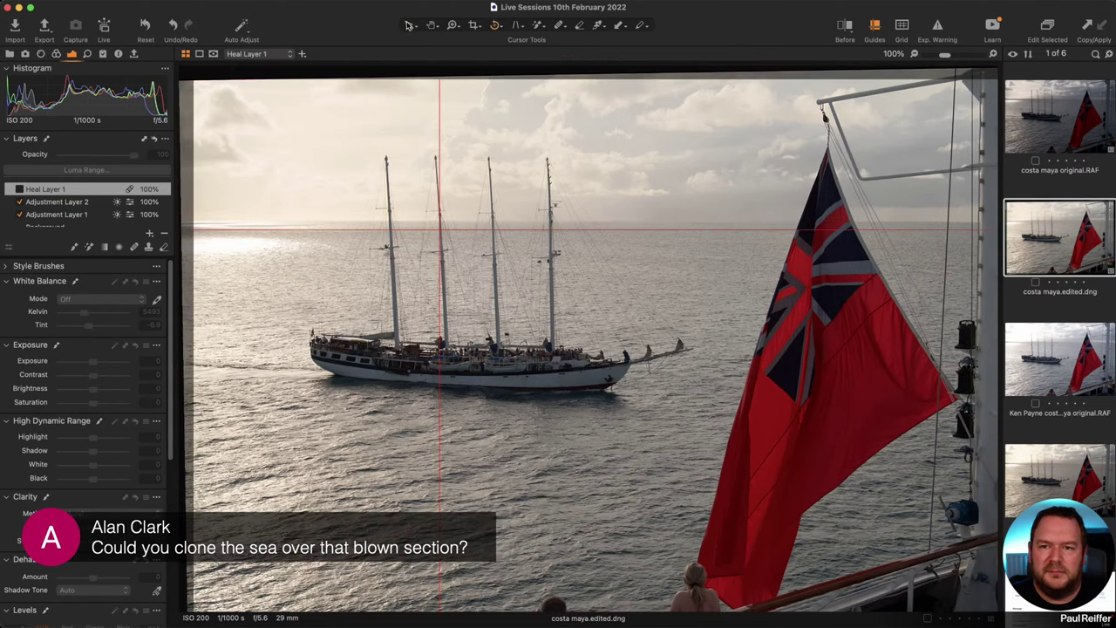
pyautogui.click(874, 26)
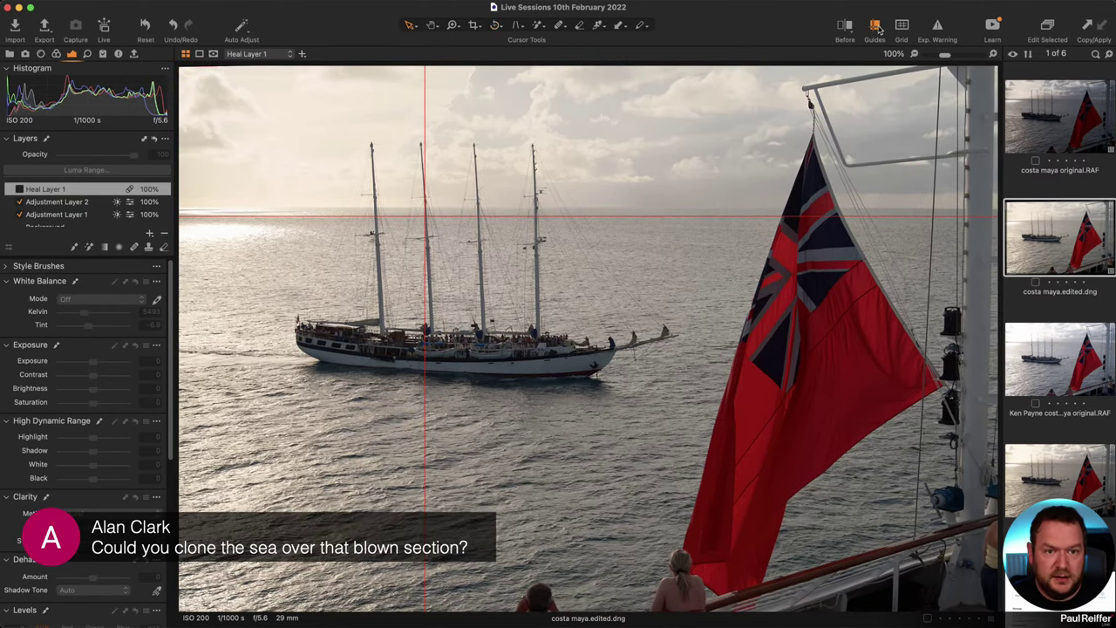